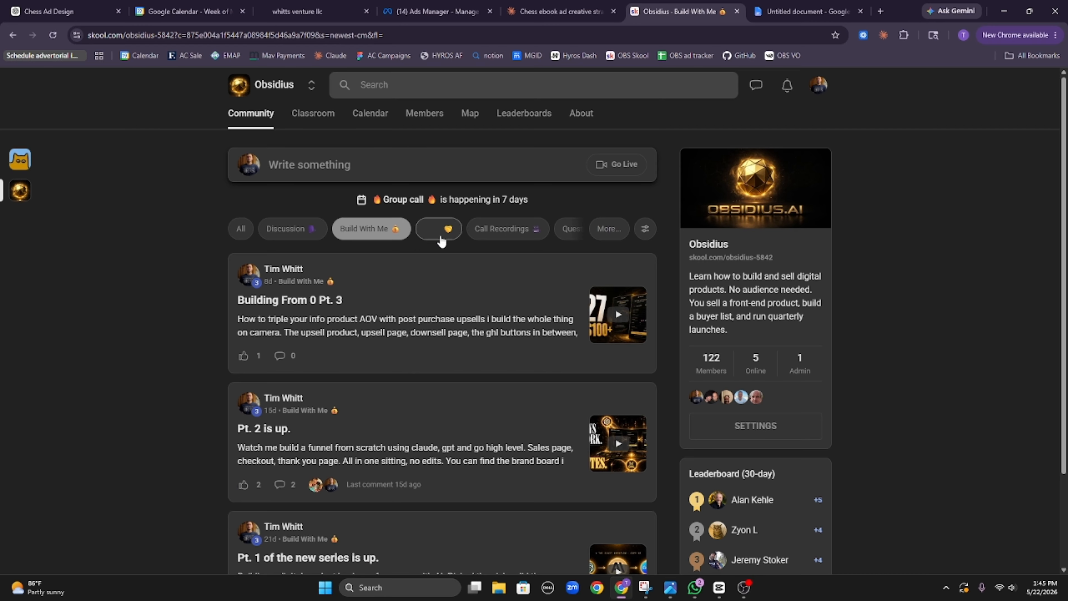
Step: Tour the Value, Call Recordings, Questions and Discussion feeds, return to all posts, then view the agenda doc
left_click(440, 237)
left_click(507, 229)
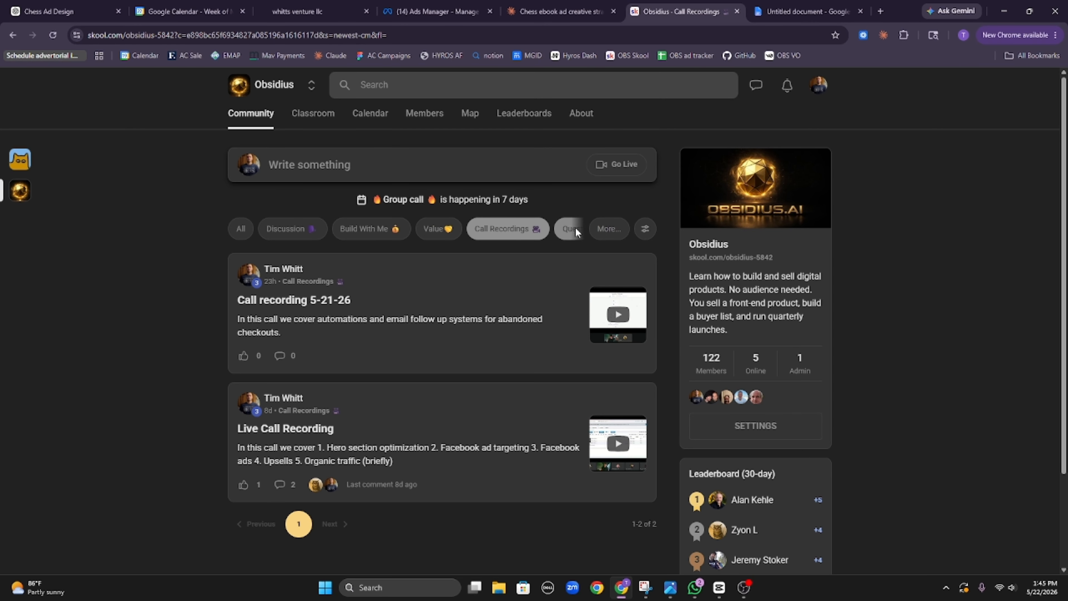
left_click(572, 228)
left_click(284, 233)
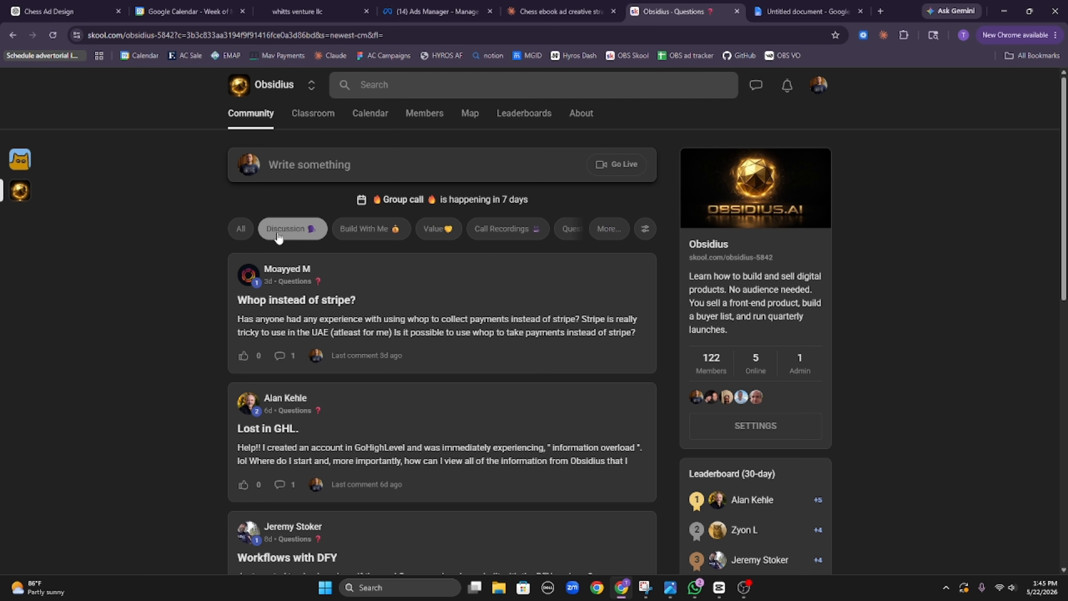
left_click(241, 228)
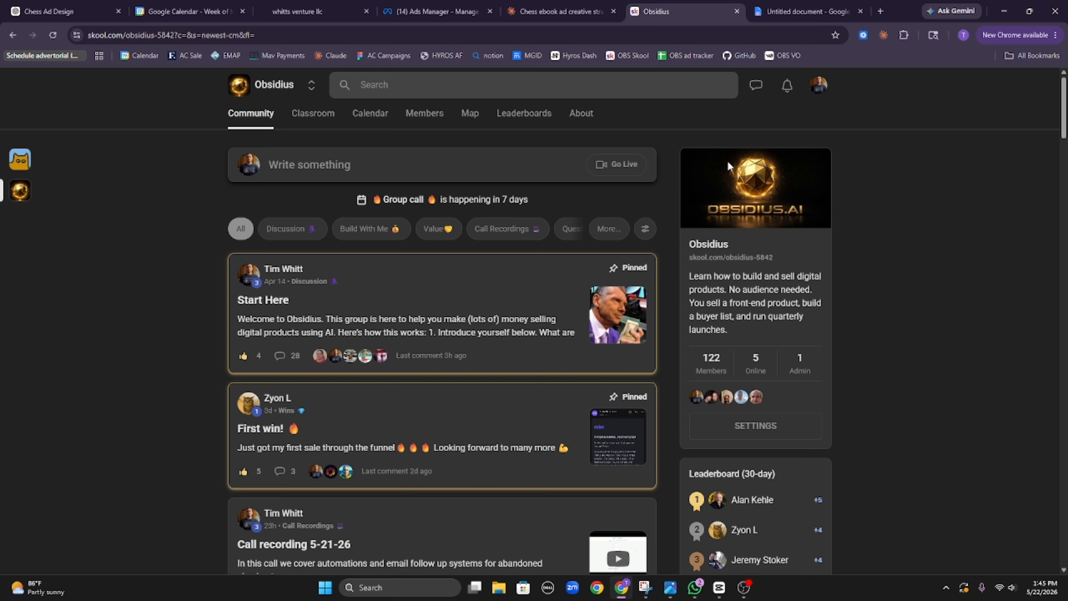
left_click(763, 8)
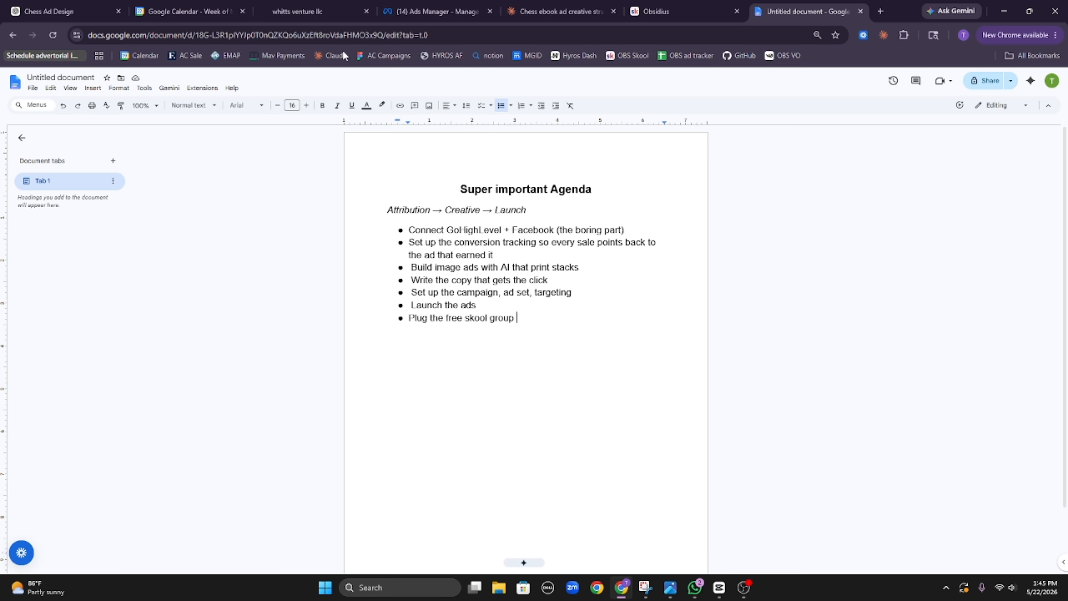
Step: Switch from the agenda to the GoHighLevel Automation Workflows list
left_click(303, 11)
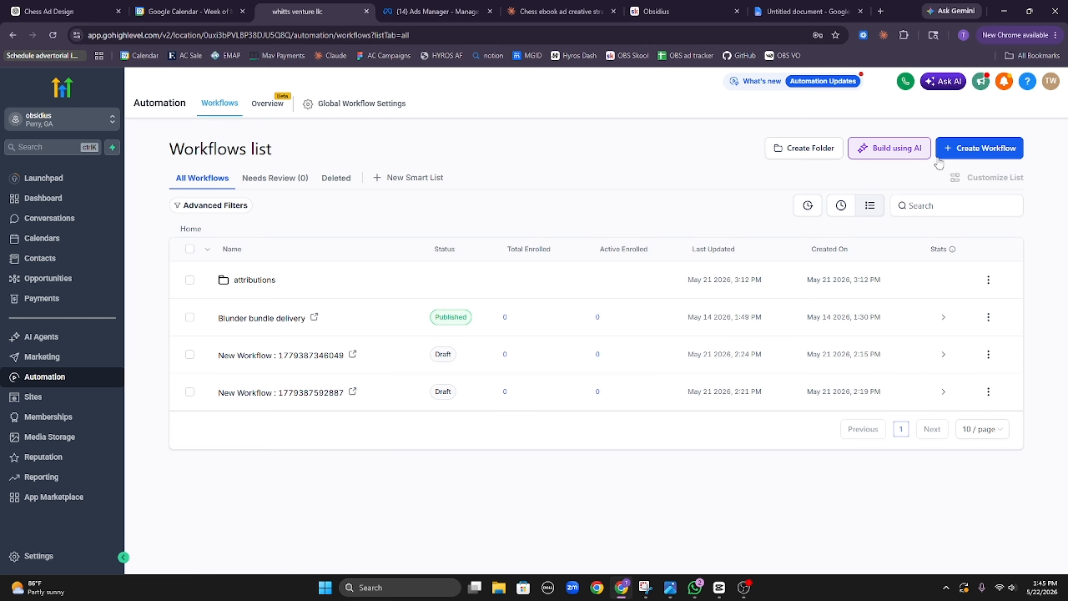
Step: Create a from-scratch workflow with a saved Payment Received trigger and open the actions list
left_click(952, 156)
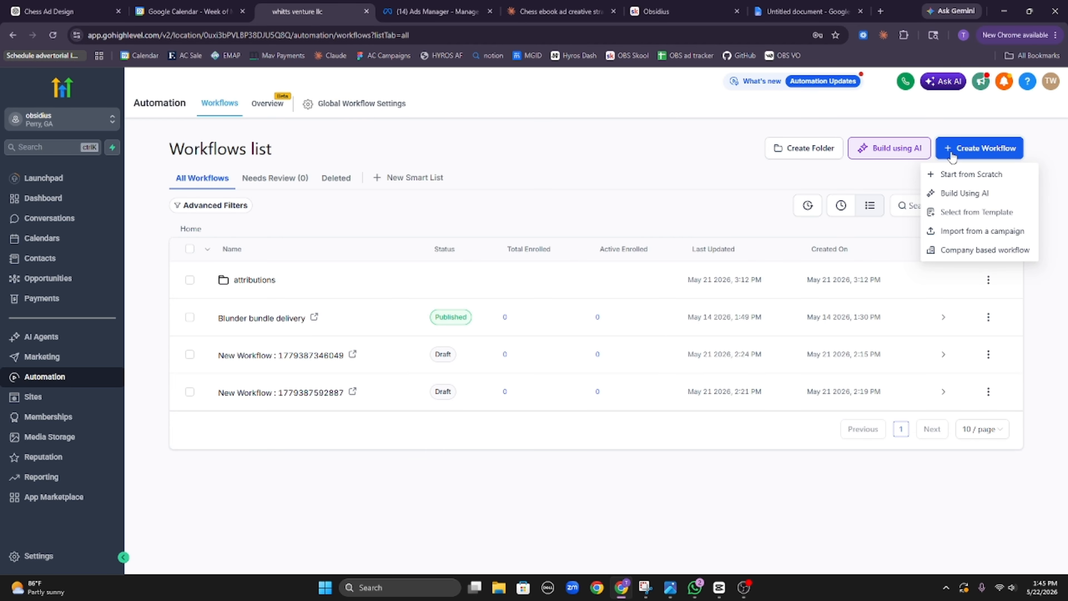
left_click(964, 175)
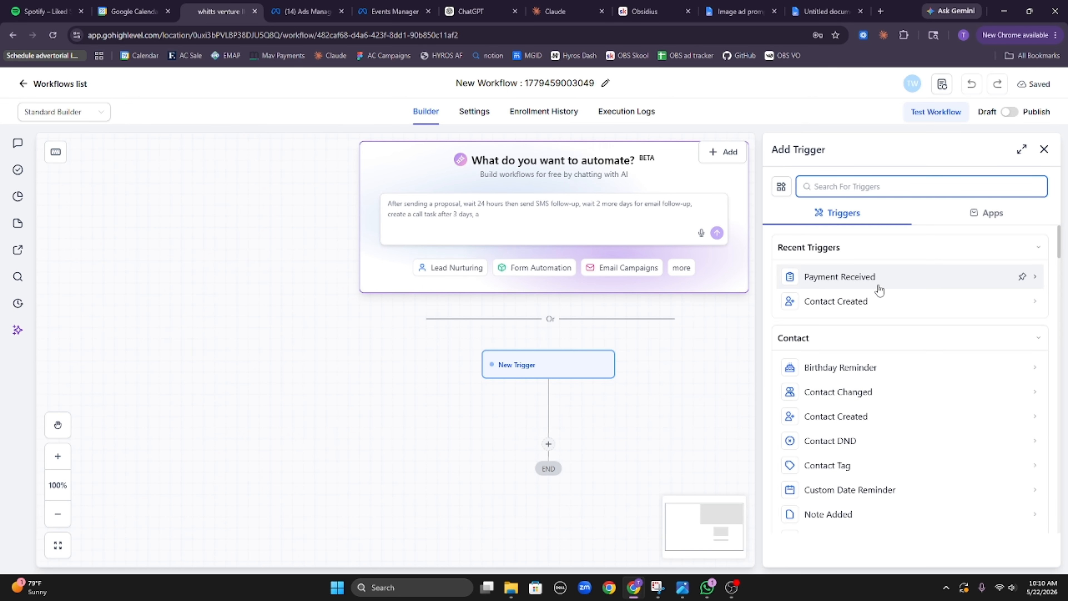
left_click(879, 279)
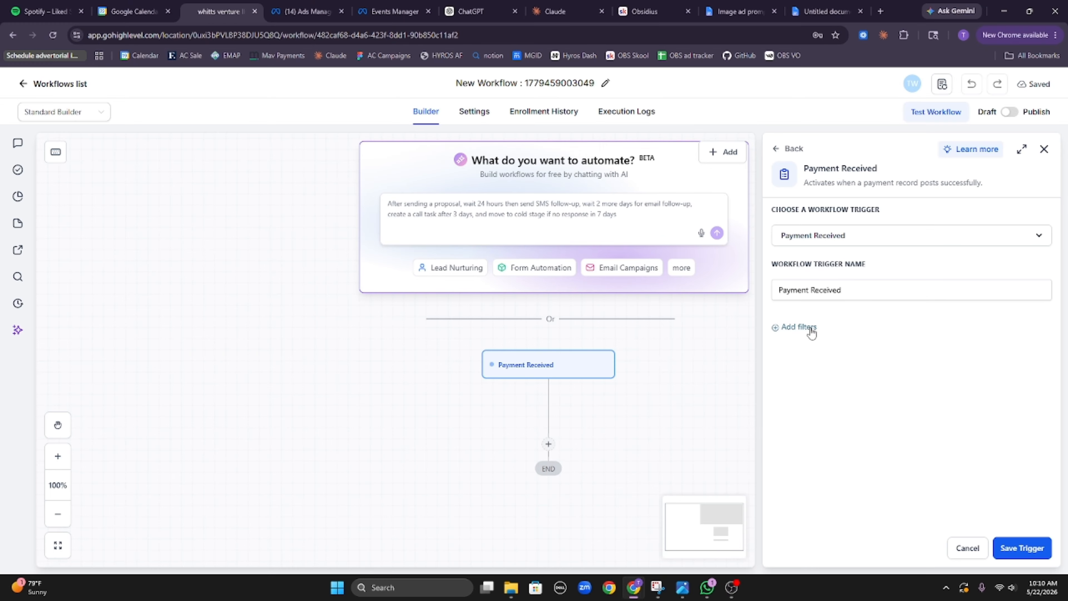
left_click(1022, 547)
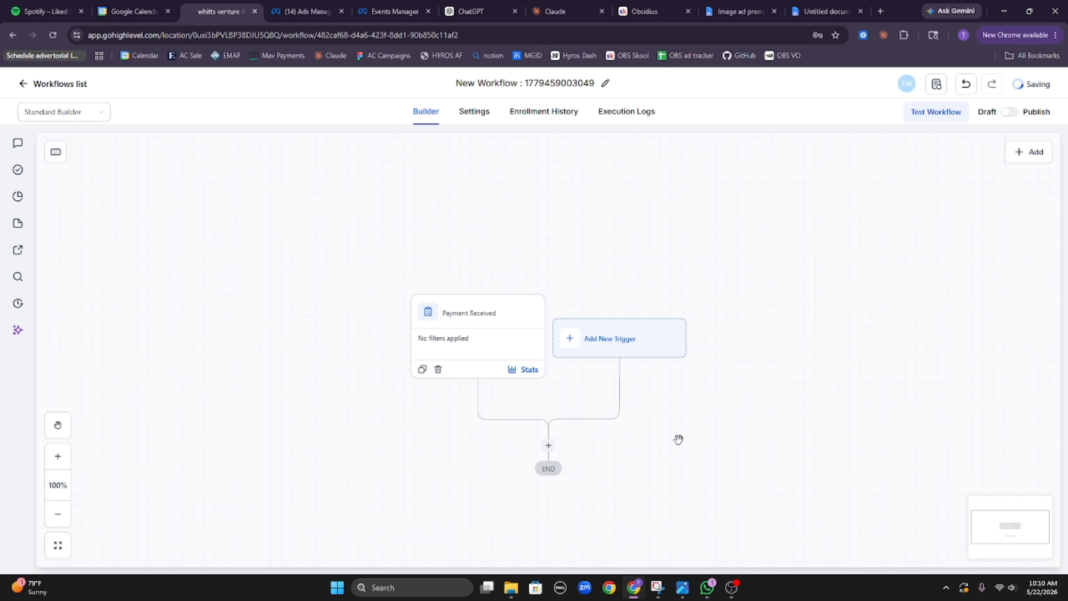
scroll(680, 438, "down", 1)
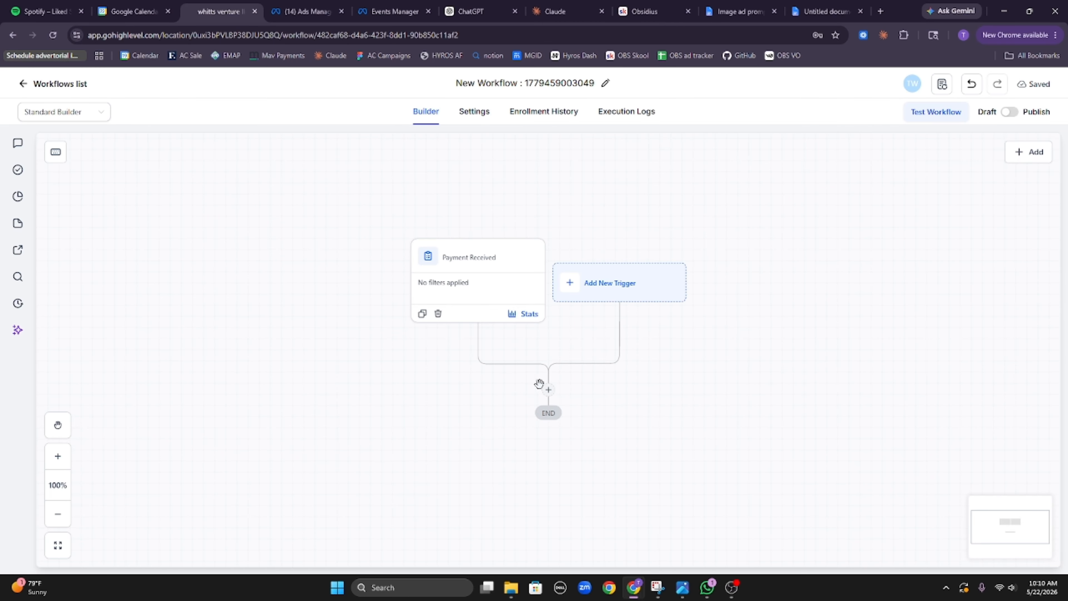
left_click(548, 389)
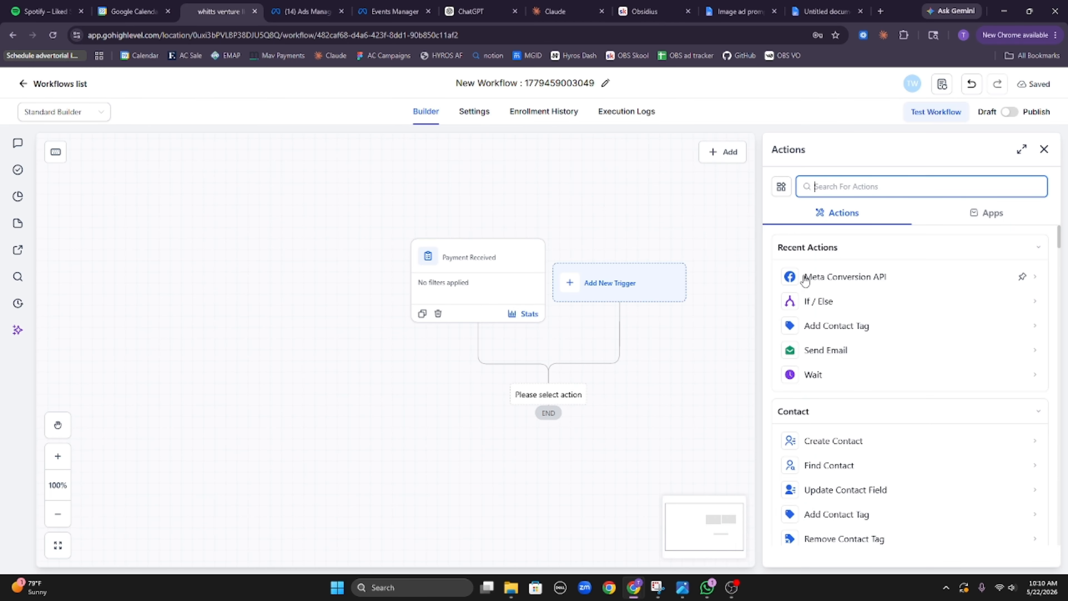
Step: Add a Meta Conversion API action and highlight its Access Token and Dataset ID fields
left_click(848, 285)
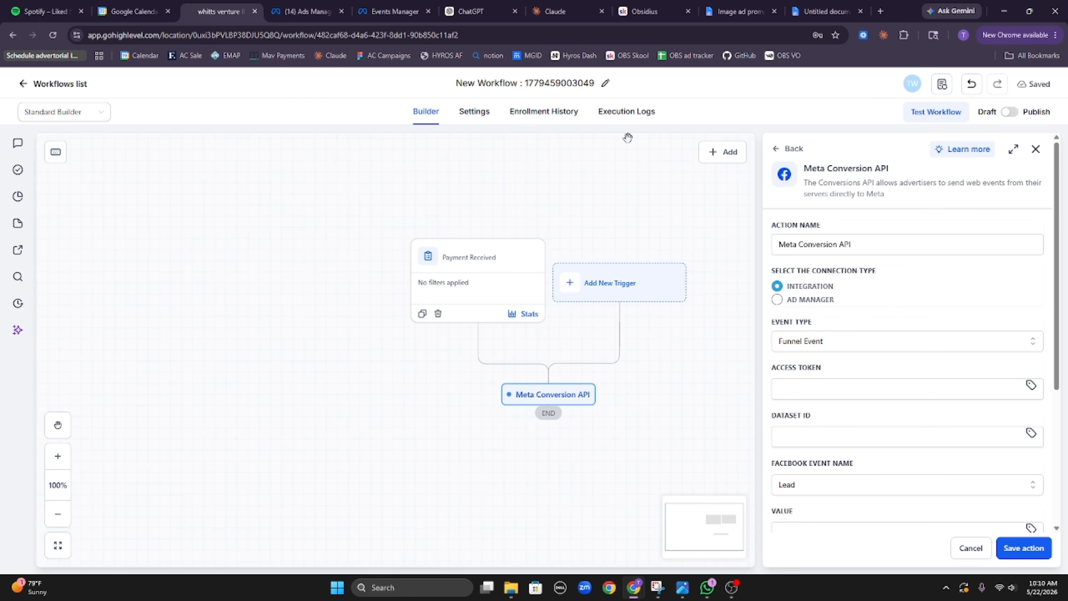
scroll(823, 340, "down", 5)
scroll(827, 342, "up", 5)
left_click_drag(822, 370, 788, 376)
left_click_drag(816, 415, 773, 417)
left_click(822, 415)
Step: Scroll the Big boy pixel settings in Events Manager to the Set up direct integration section
left_click(370, 5)
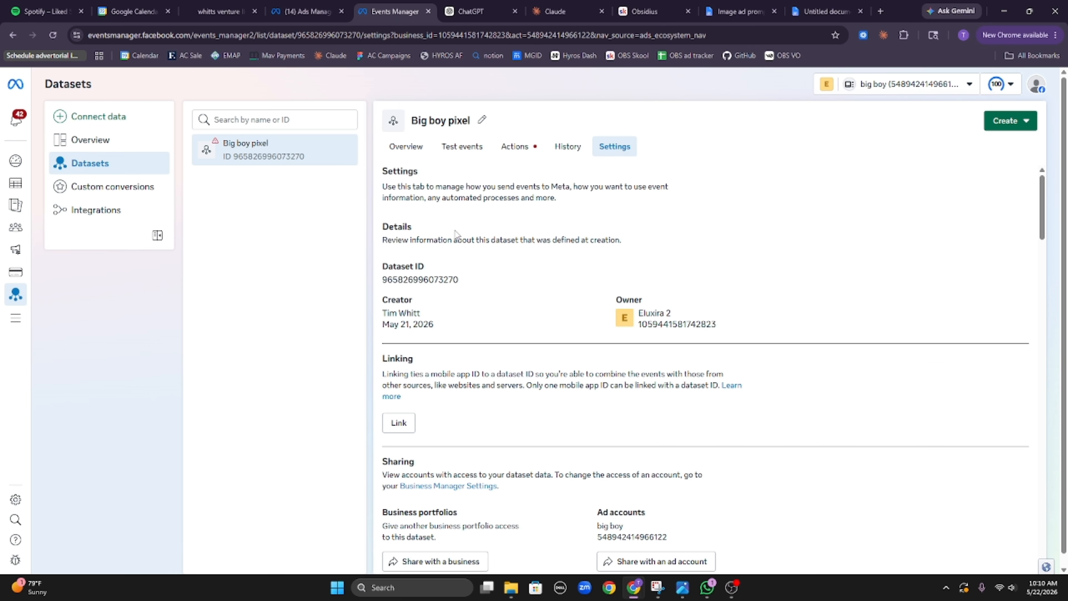
scroll(513, 338, "down", 7)
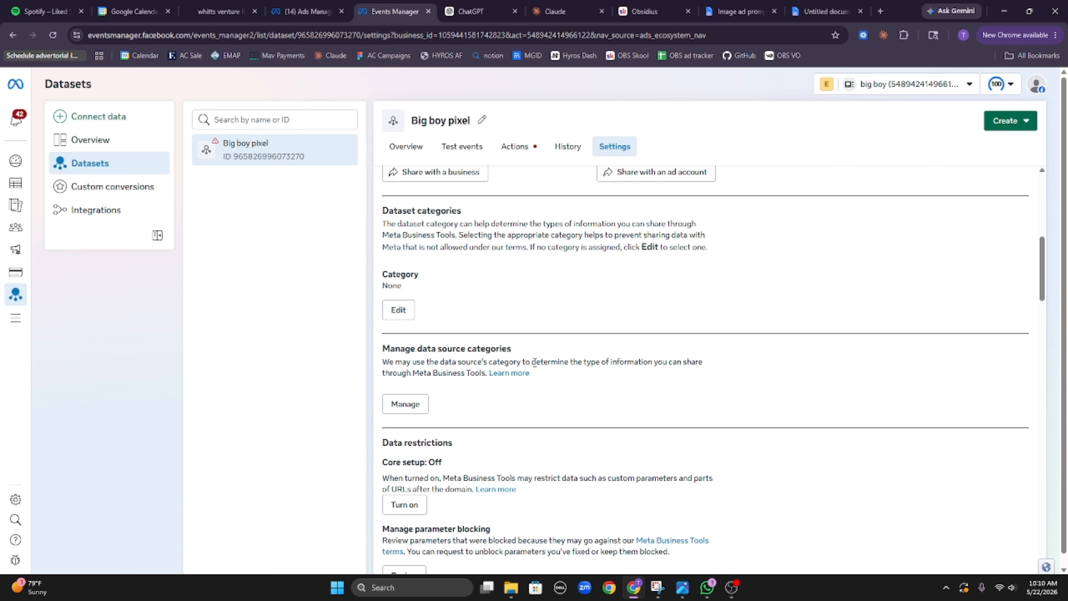
scroll(534, 362, "down", 10)
scroll(533, 379, "up", 8)
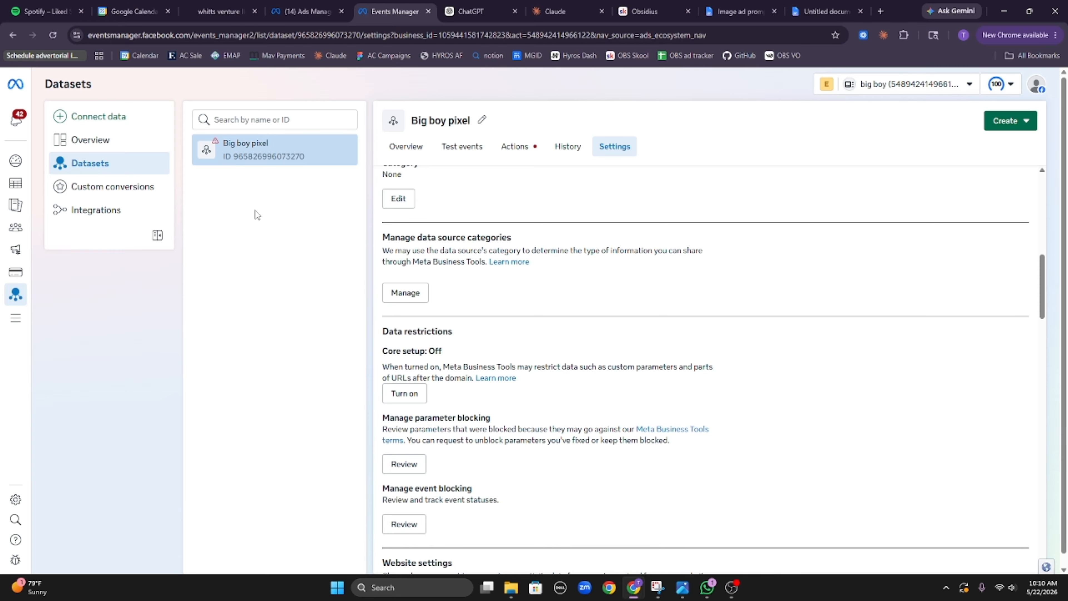
scroll(363, 291, "up", 5)
scroll(708, 203, "up", 4)
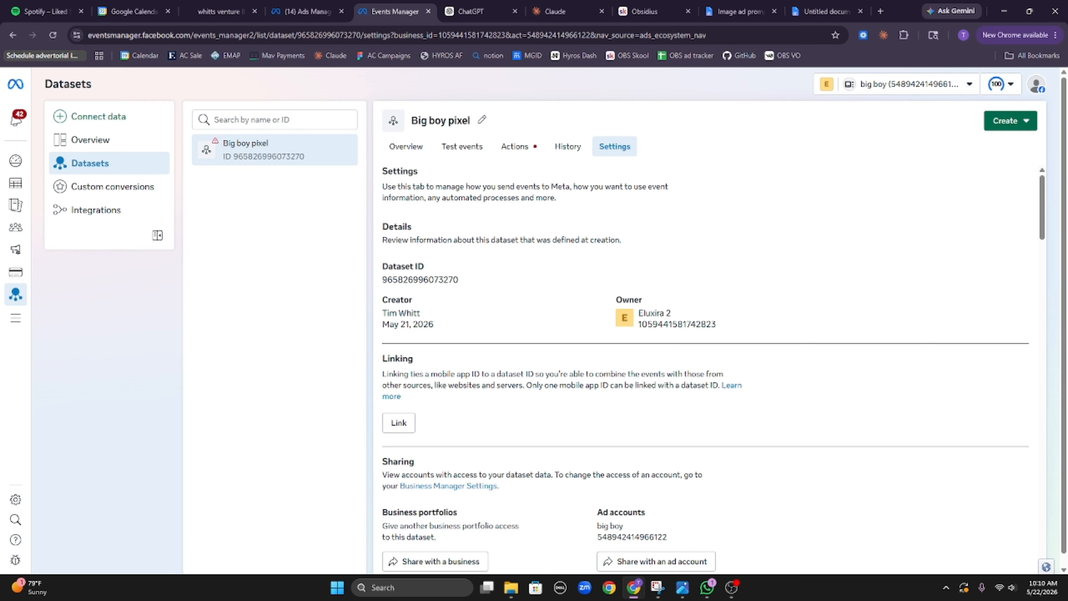
scroll(706, 322, "down", 14)
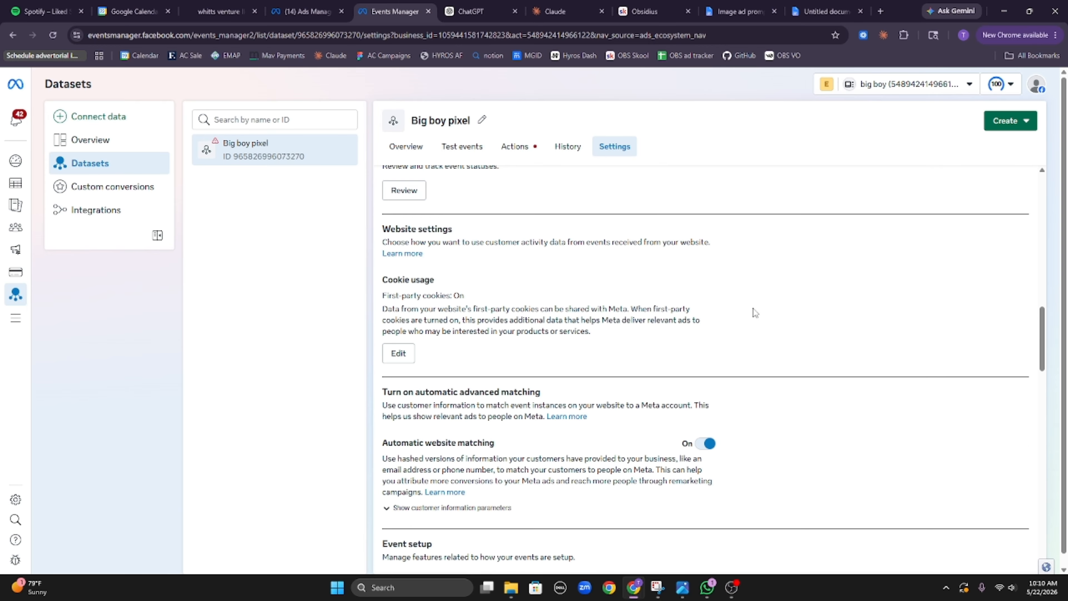
scroll(543, 348, "down", 6)
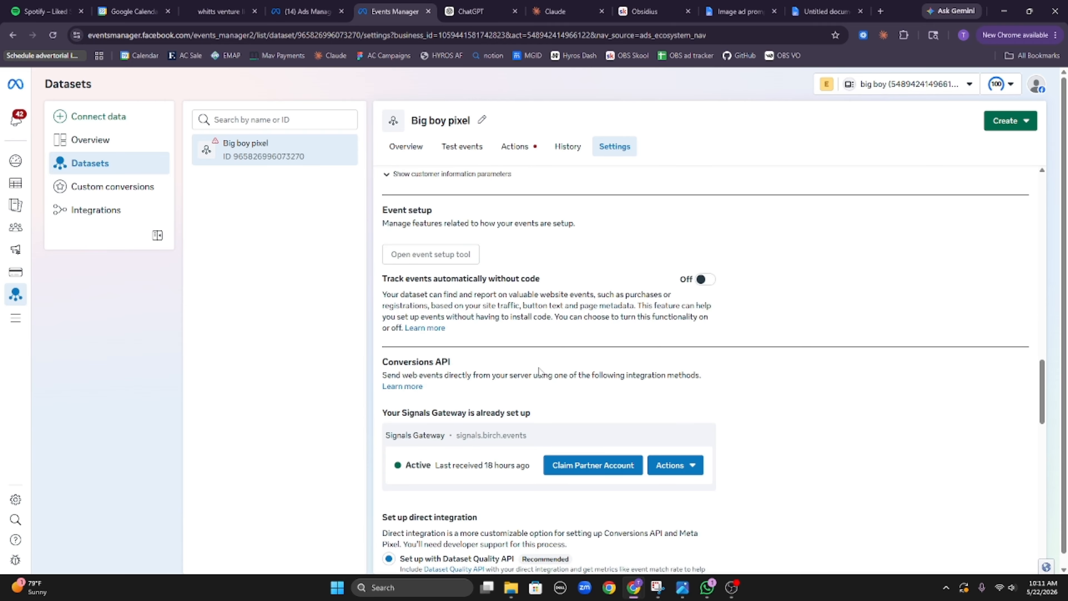
scroll(540, 370, "up", 4)
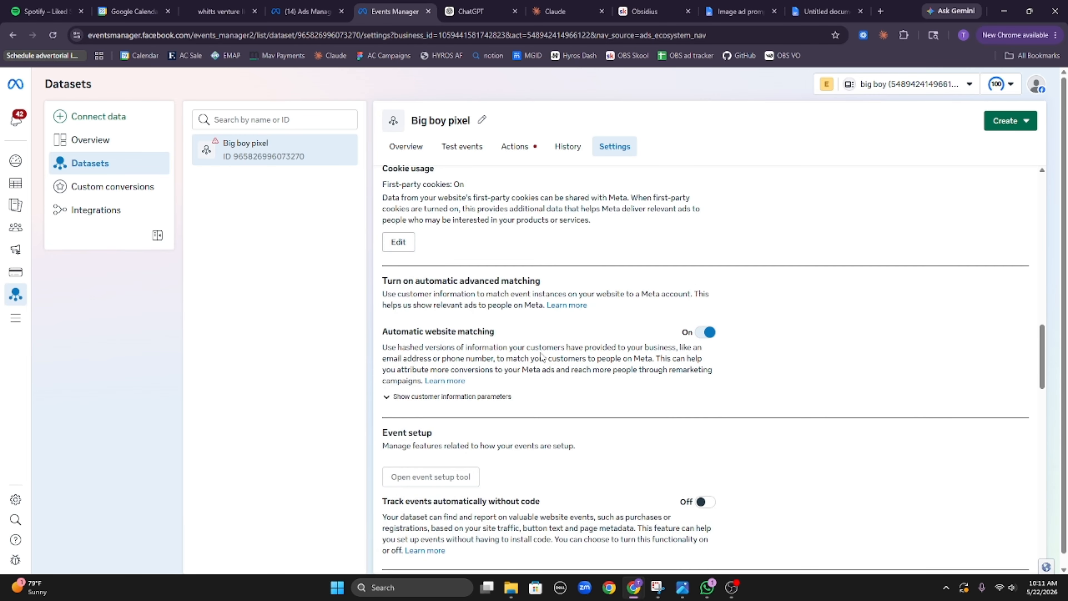
scroll(562, 351, "down", 7)
scroll(563, 347, "up", 2)
scroll(563, 348, "down", 4)
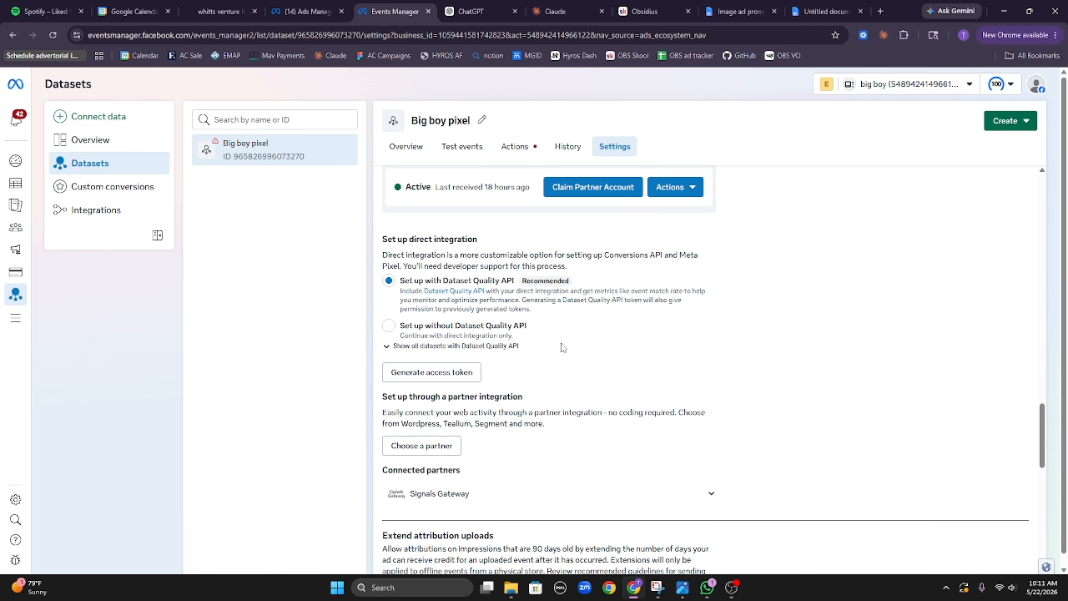
scroll(563, 347, "down", 2)
scroll(450, 279, "up", 1)
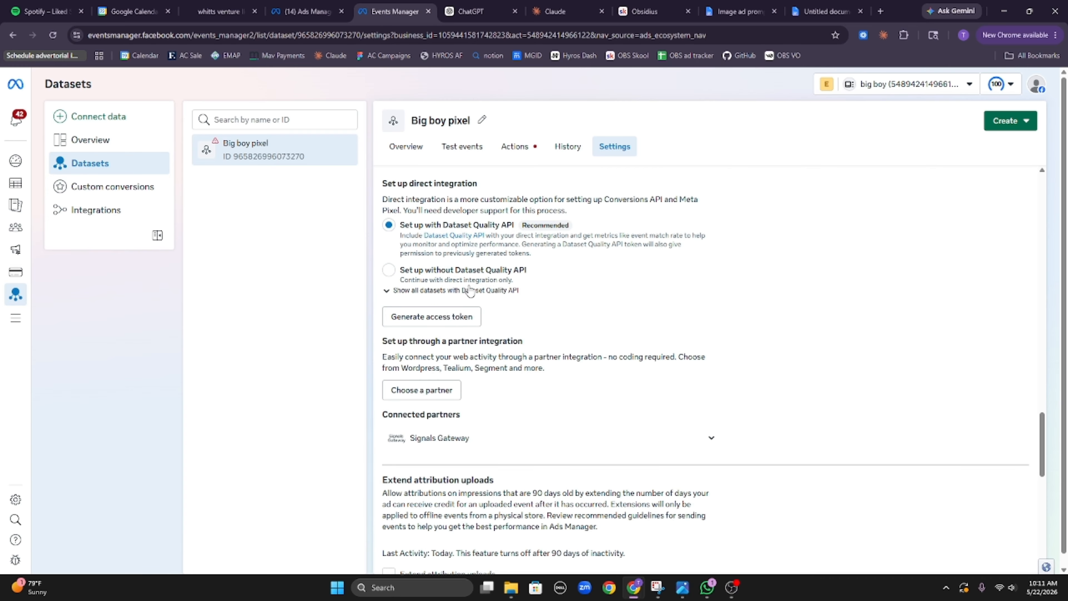
Step: Generate a Dataset Quality API access token for Big boy pixel and copy it
left_click(455, 316)
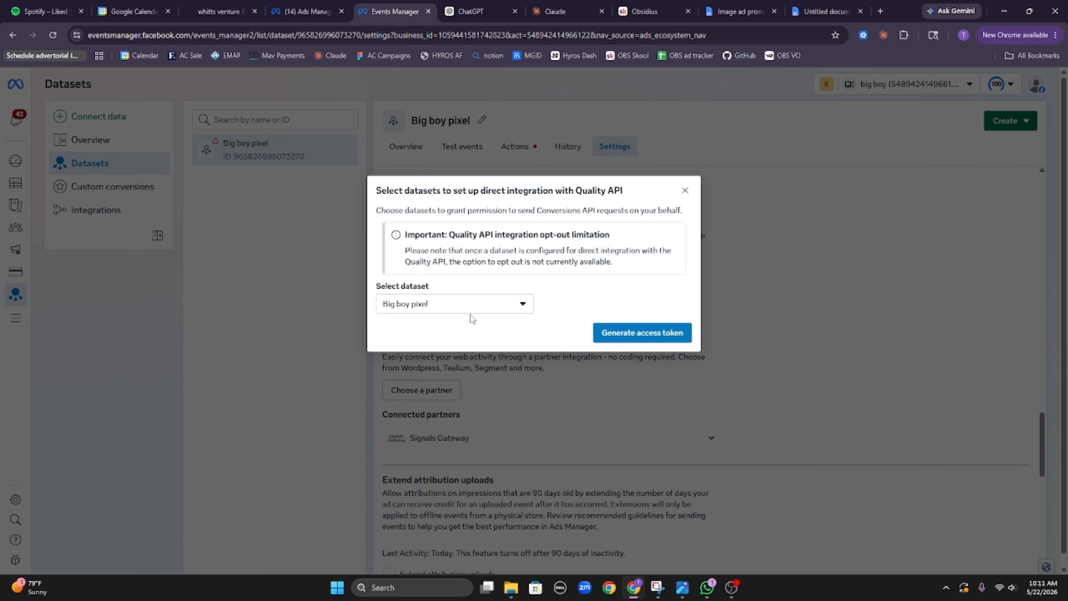
left_click(639, 335)
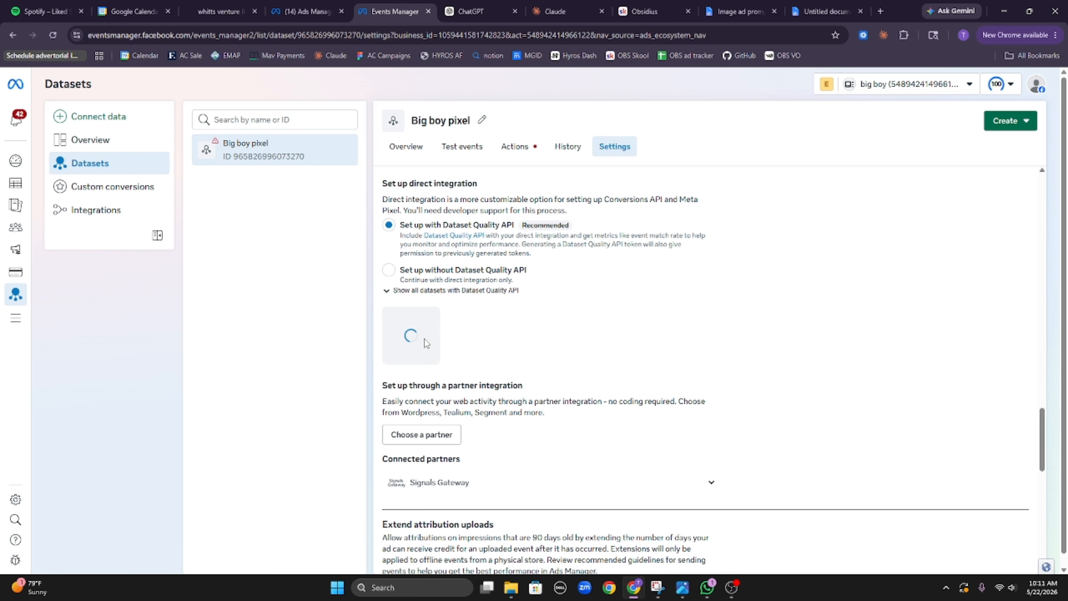
left_click(492, 367)
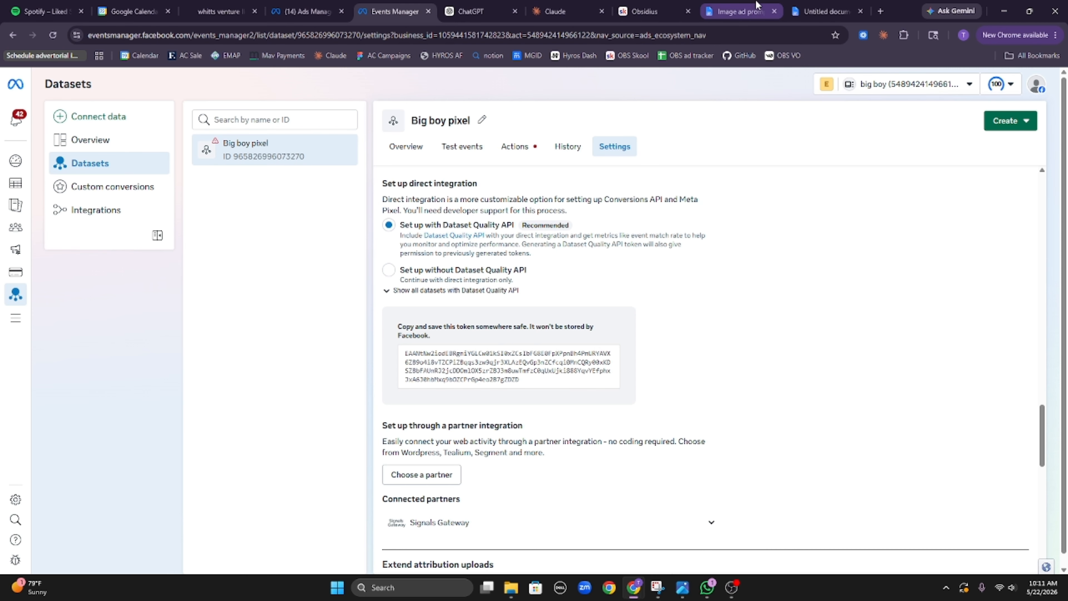
Step: Paste the copied access token into the Meta Conversion API action's Access Token field
left_click(230, 6)
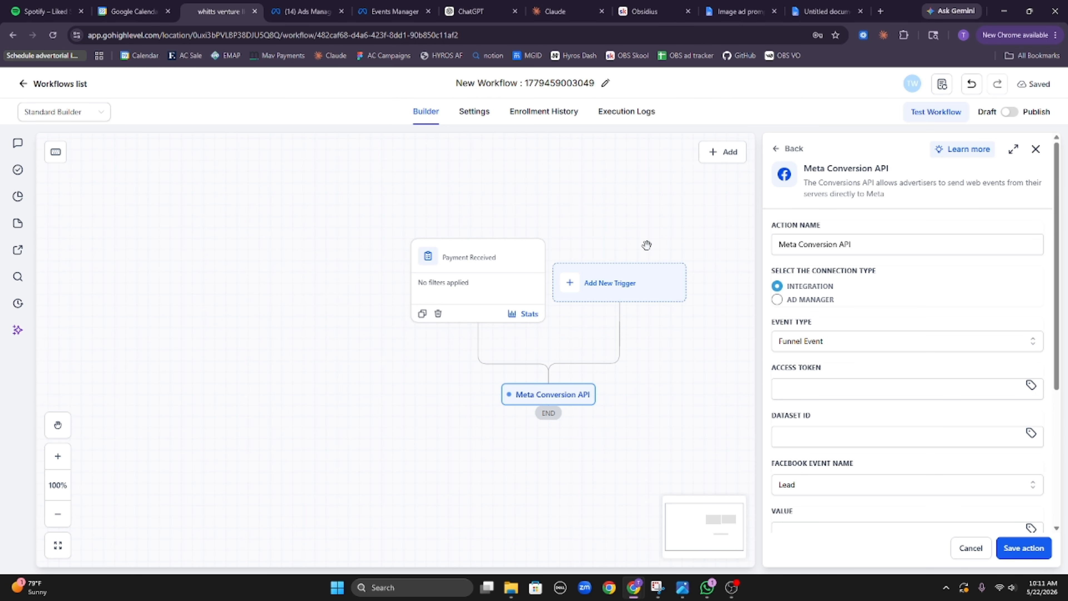
left_click(885, 392)
key("ctrl+v")
left_click(898, 376)
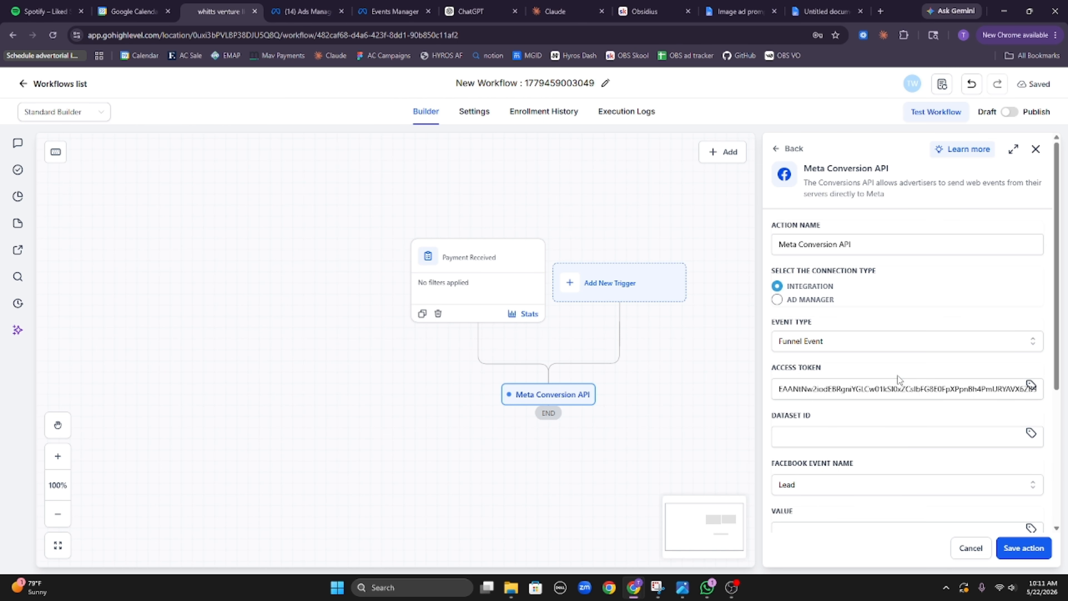
Step: Copy the Big boy pixel dataset ID from Events Manager into the Dataset ID field
left_click(294, 8)
left_click(364, 6)
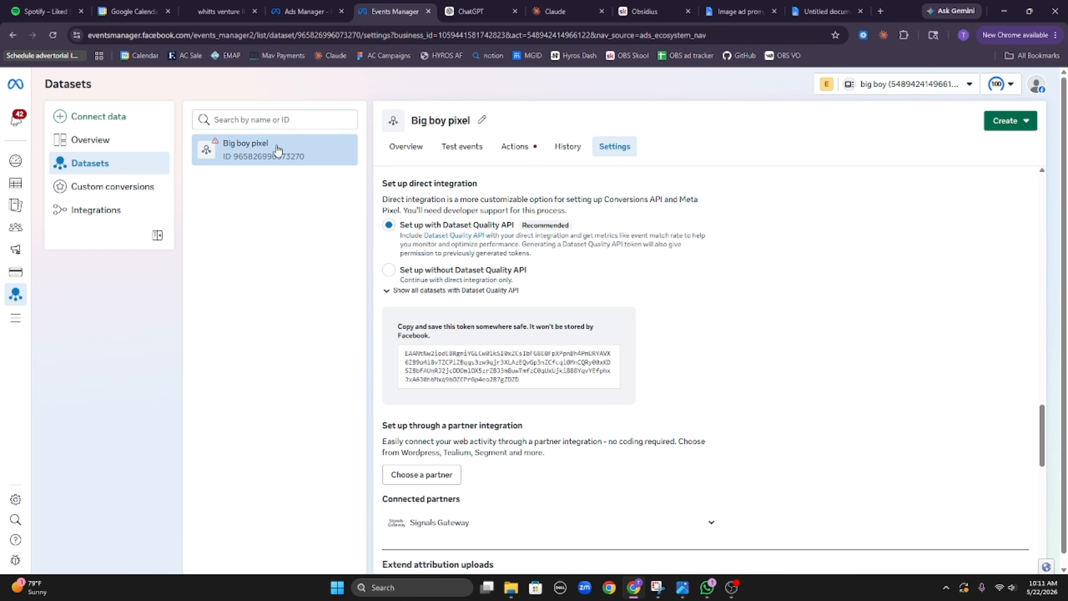
left_click_drag(309, 165, 237, 166)
left_click(239, 10)
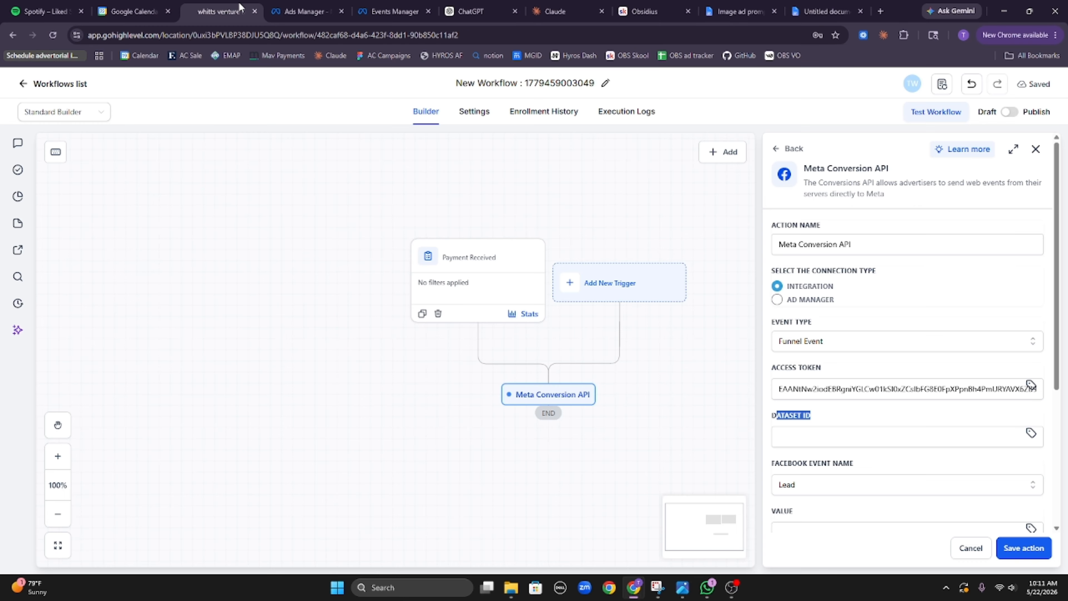
left_click(806, 436)
key("ctrl+v")
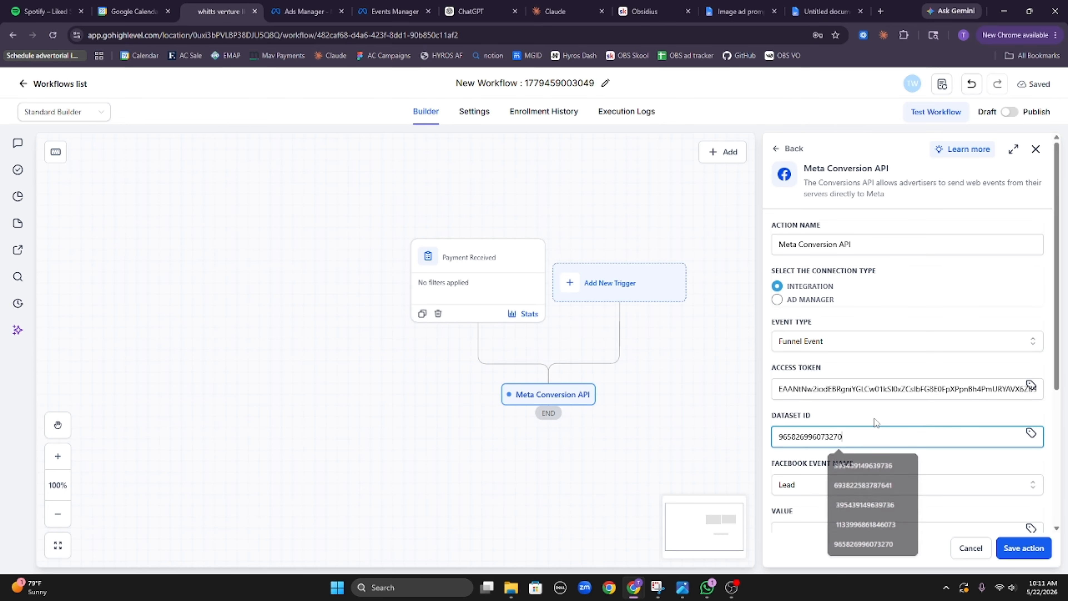
Step: Set the Facebook Event Name to Purchase
scroll(890, 459, "down", 3)
left_click(843, 377)
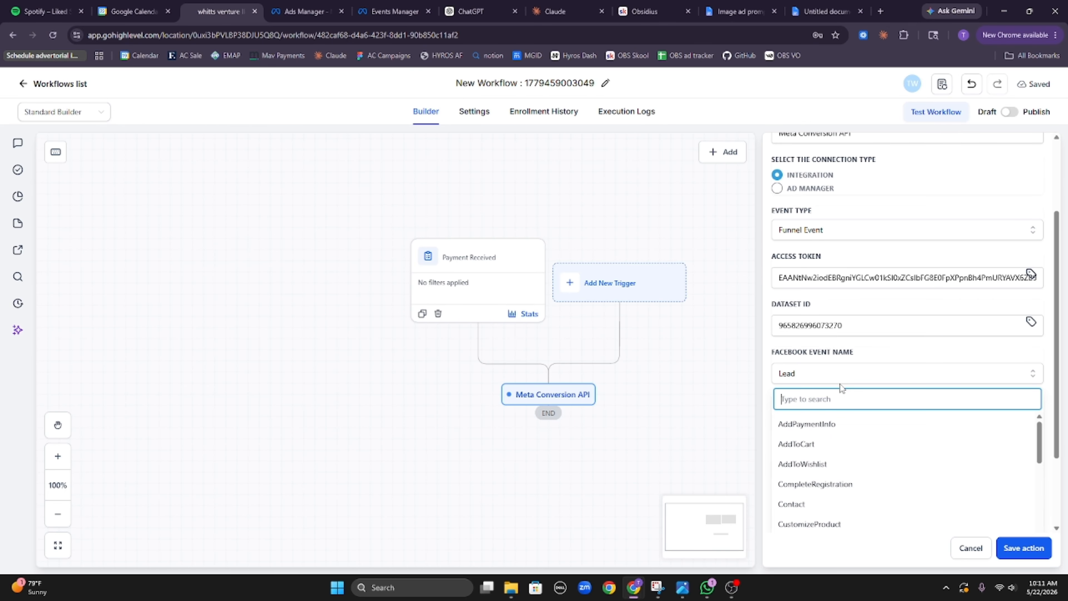
type("p")
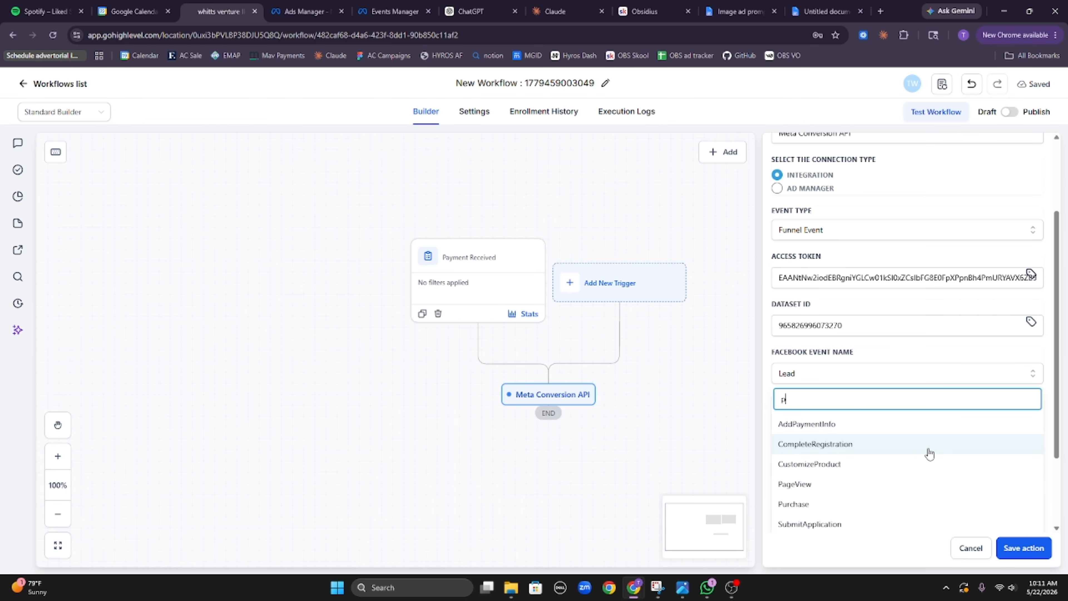
type("urch")
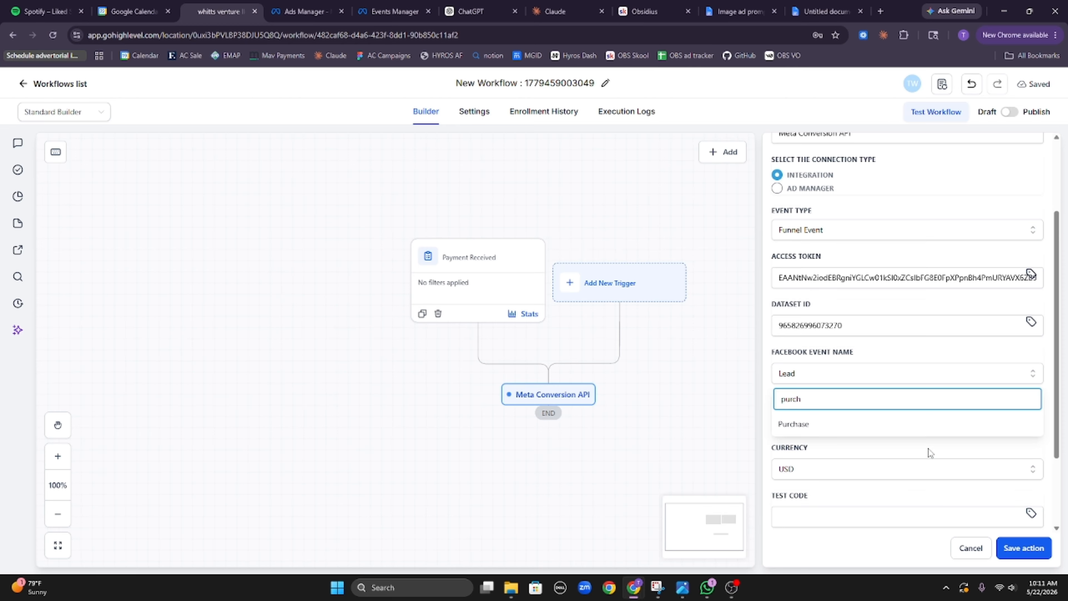
left_click(801, 423)
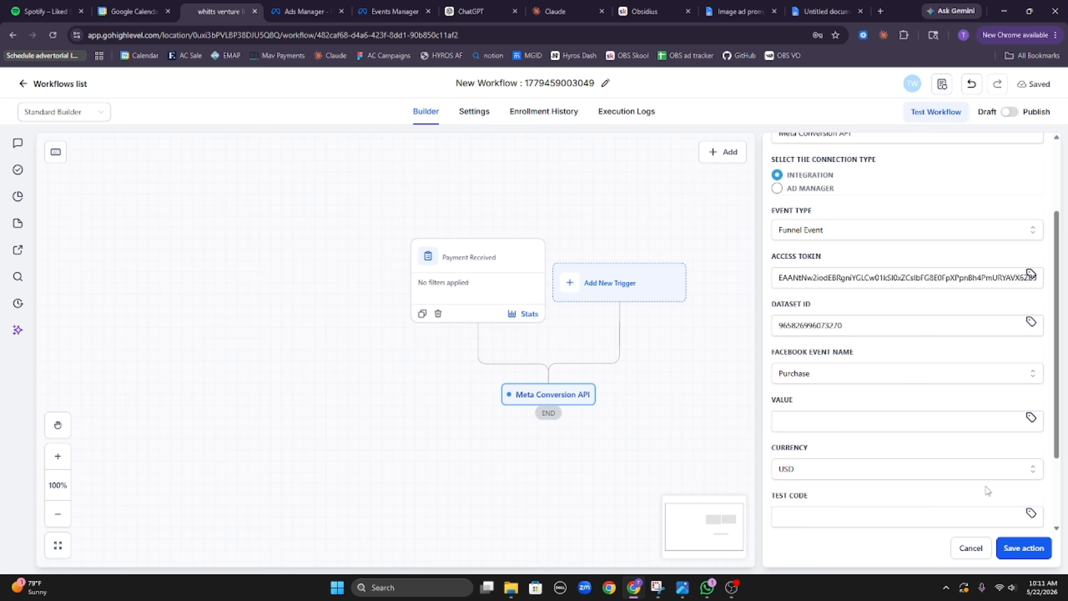
Step: Set Value to Payment Received's Total Amount ({{payment.total_amount}}) and save the action
left_click(1030, 419)
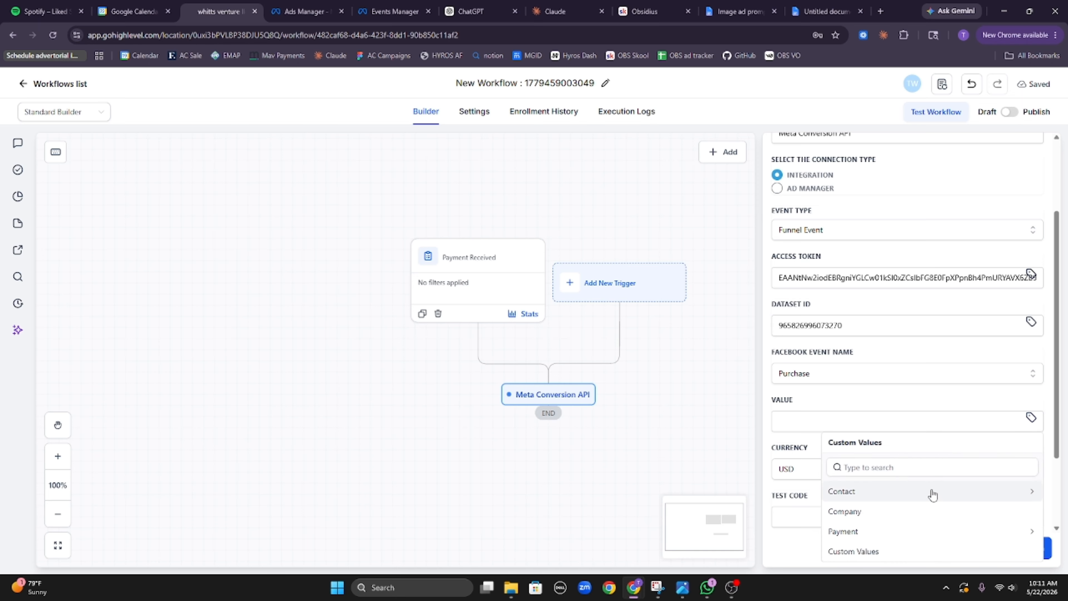
left_click(894, 537)
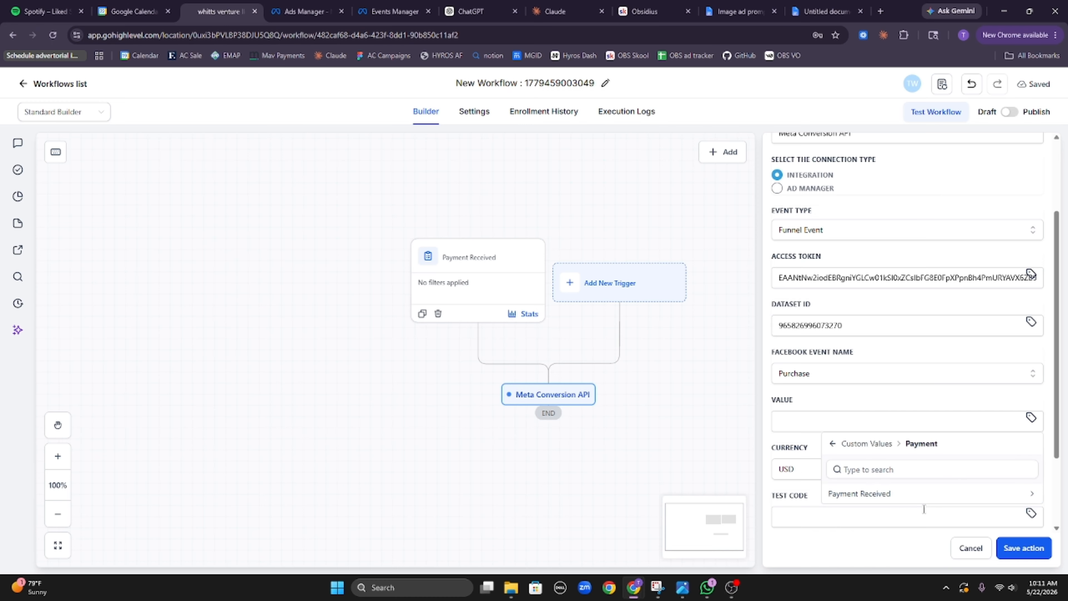
left_click(923, 496)
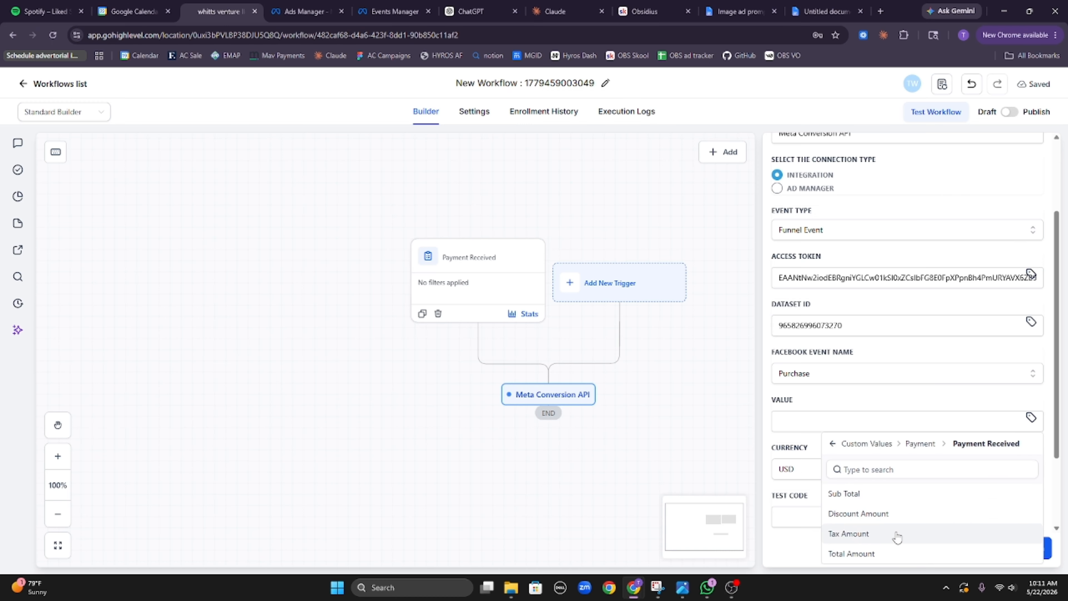
left_click(900, 554)
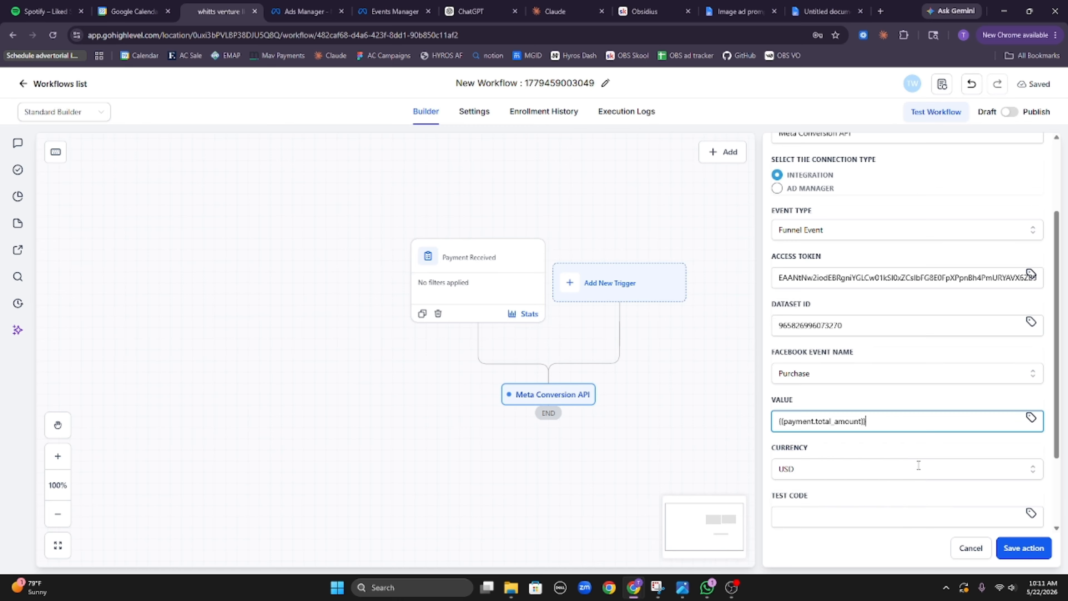
left_click(933, 400)
scroll(928, 412, "down", 1)
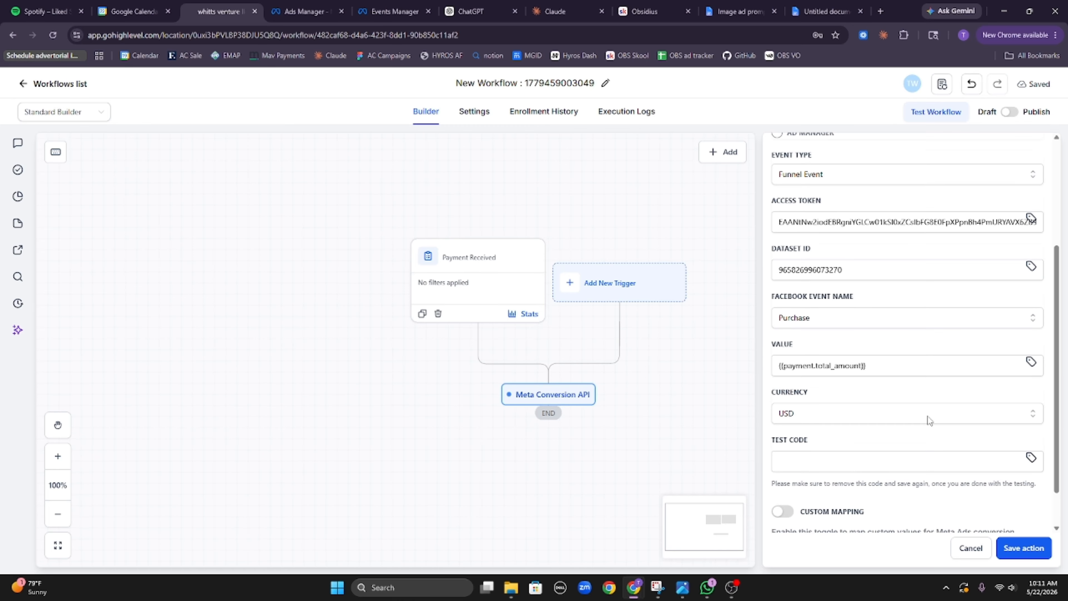
scroll(935, 486, "down", 1)
scroll(952, 483, "up", 4)
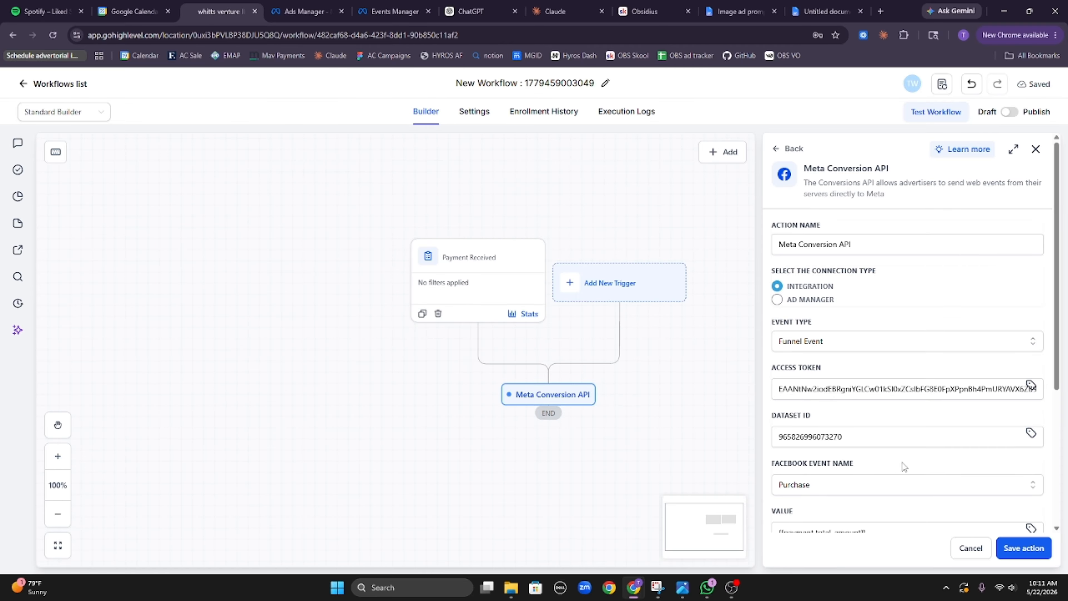
scroll(925, 458, "down", 4)
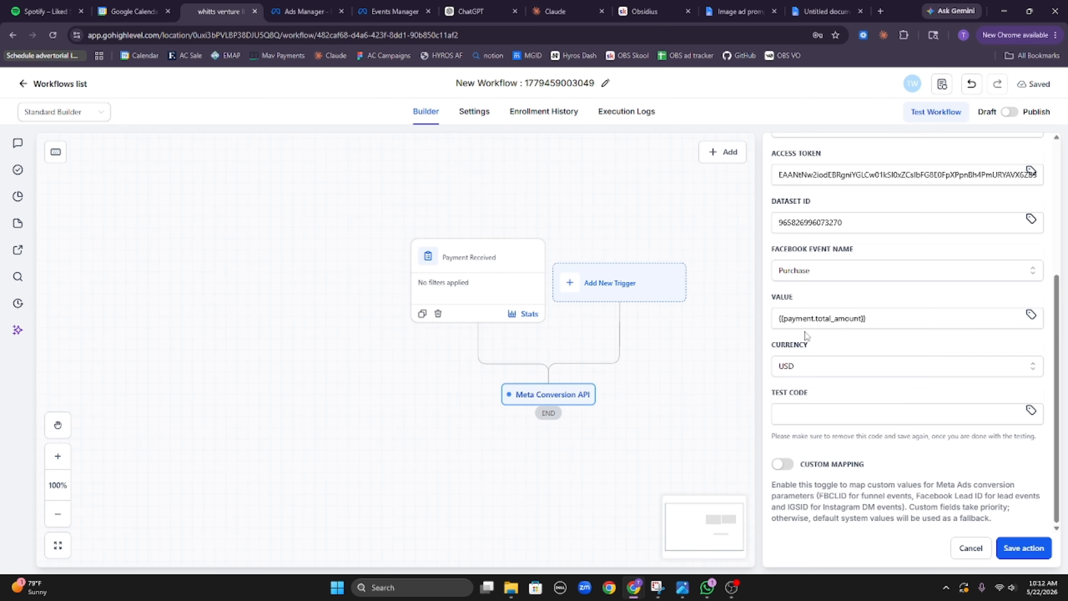
left_click(1030, 546)
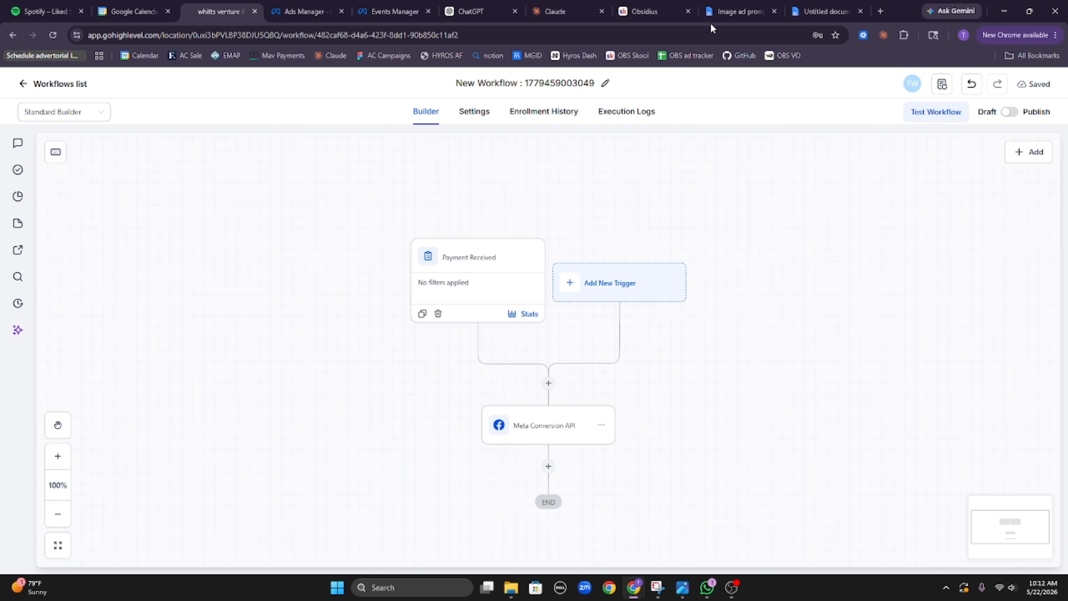
Step: Rename the workflow to 'fb attribution'
left_click(605, 82)
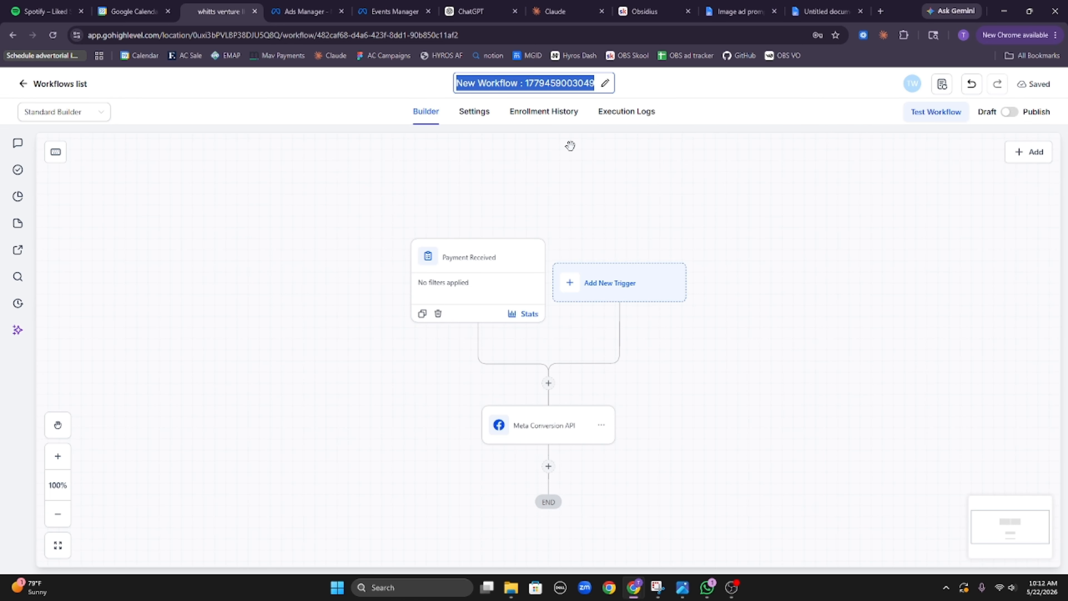
type("fb")
left_click(576, 112)
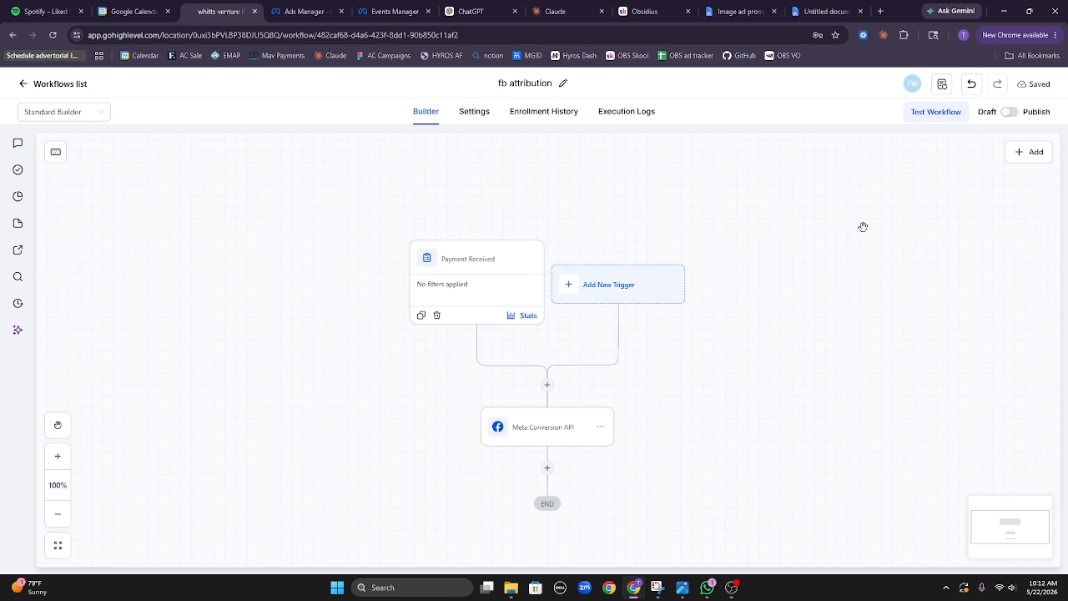
Step: Flip the Draft/Publish toggle and dismiss the Saved confirmation
left_click(1009, 114)
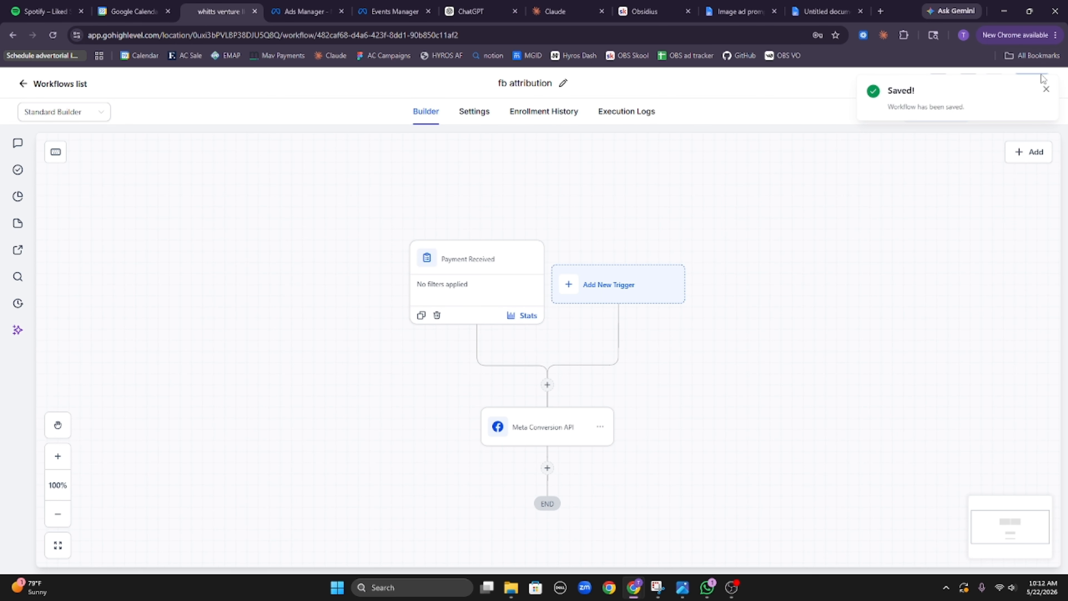
left_click(1044, 91)
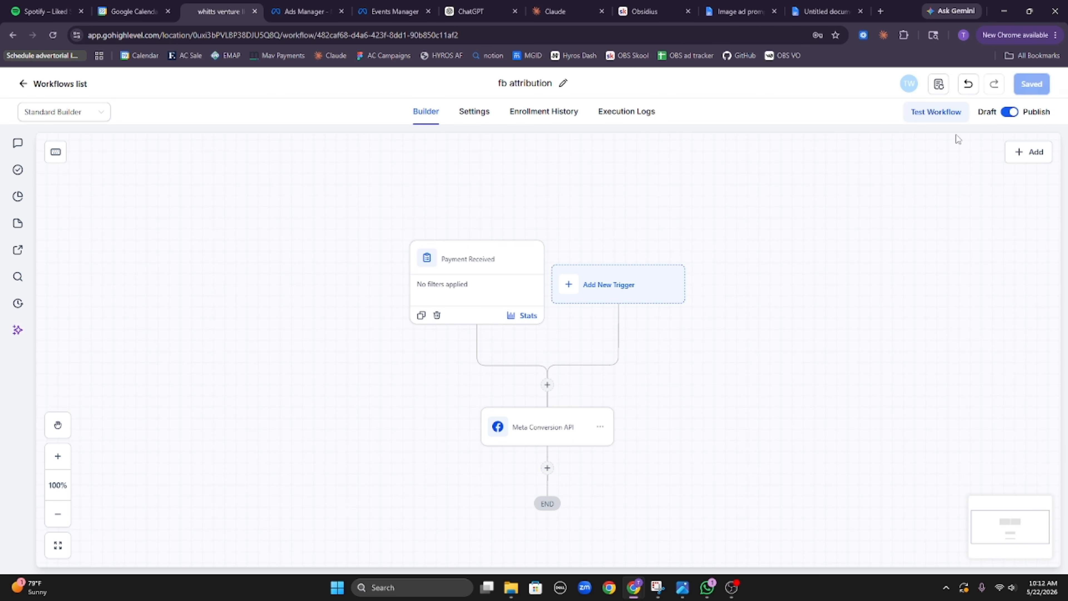
left_click_drag(726, 333, 725, 332)
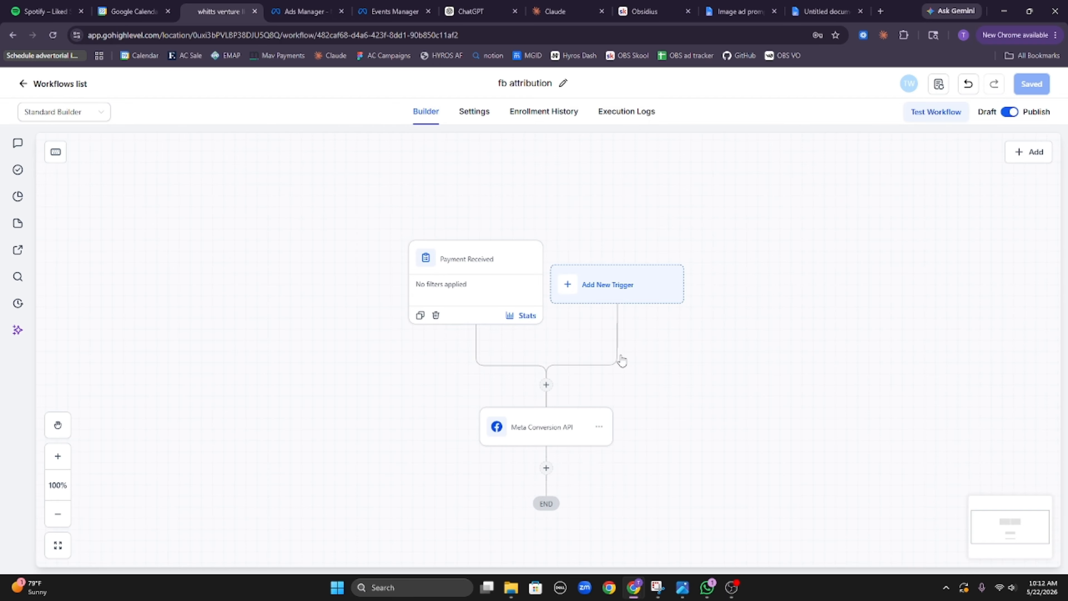
left_click(290, 11)
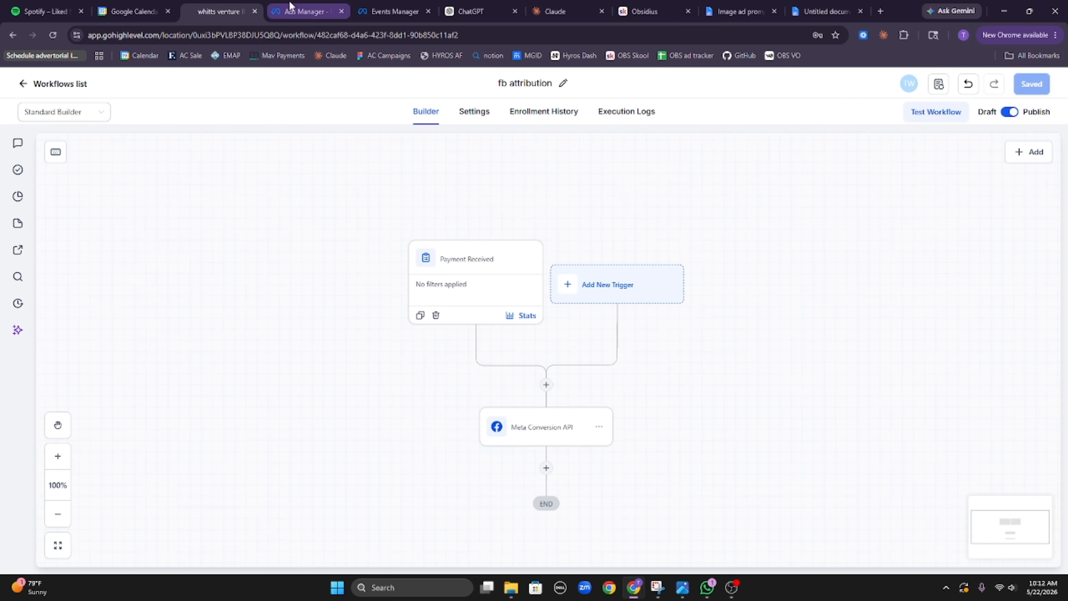
left_click(385, 11)
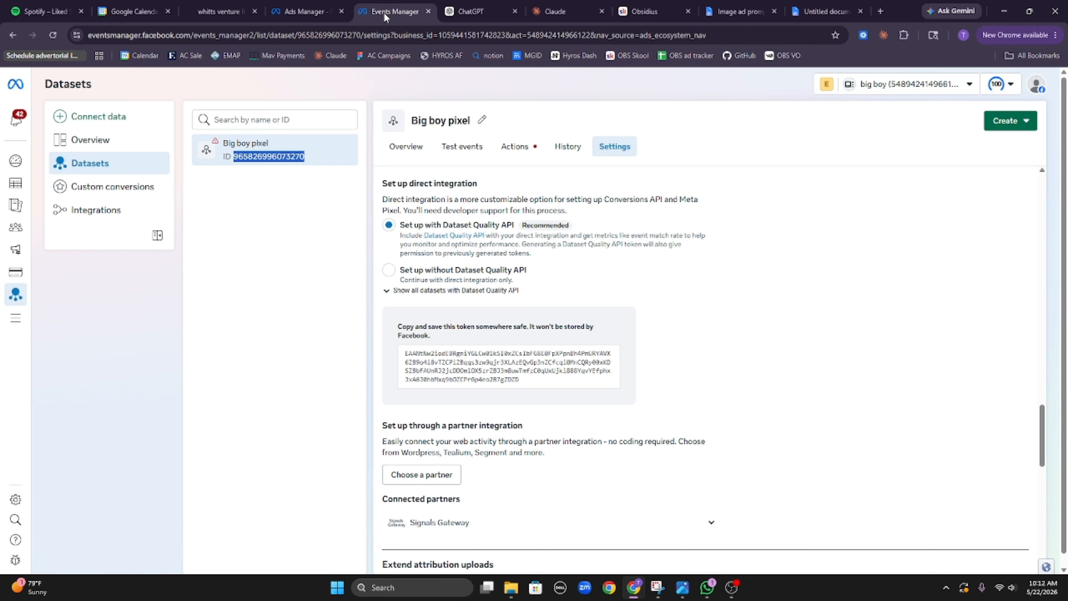
scroll(635, 255, "down", 8)
scroll(647, 285, "down", 10)
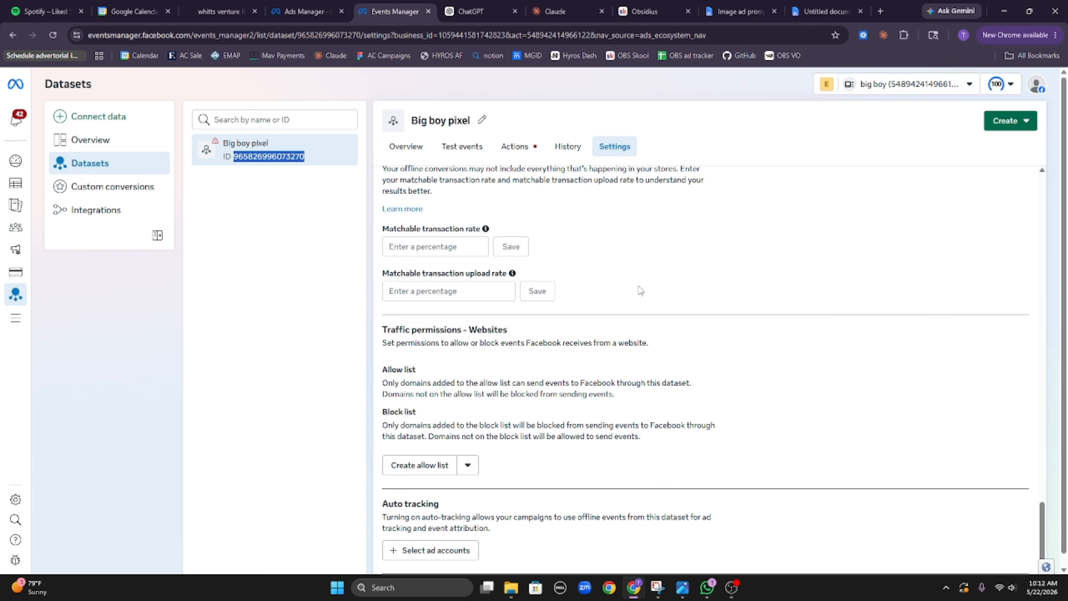
scroll(647, 286, "up", 15)
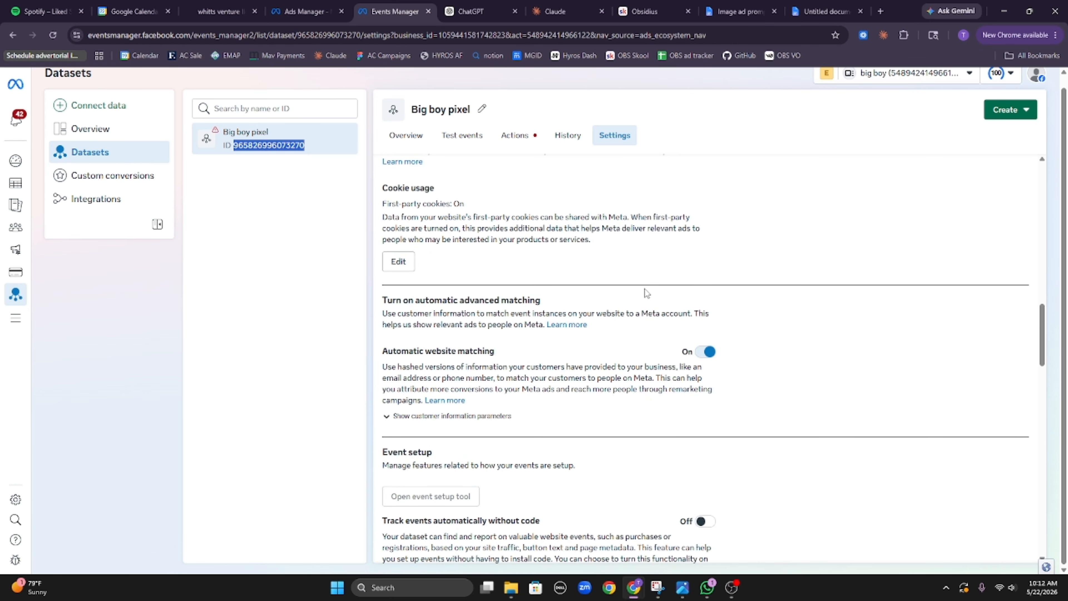
scroll(639, 286, "down", 10)
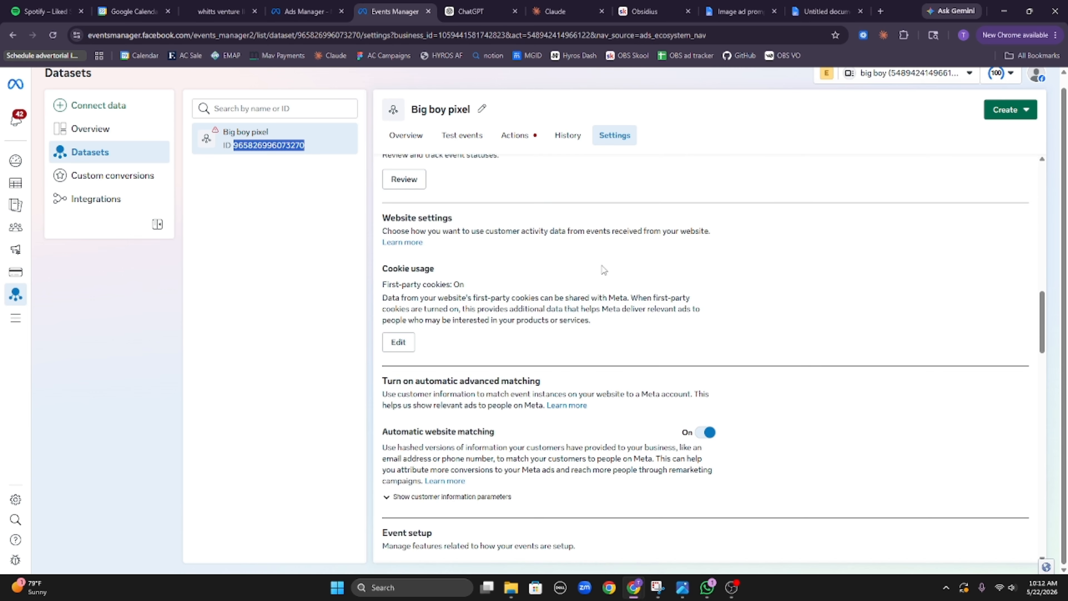
left_click(202, 11)
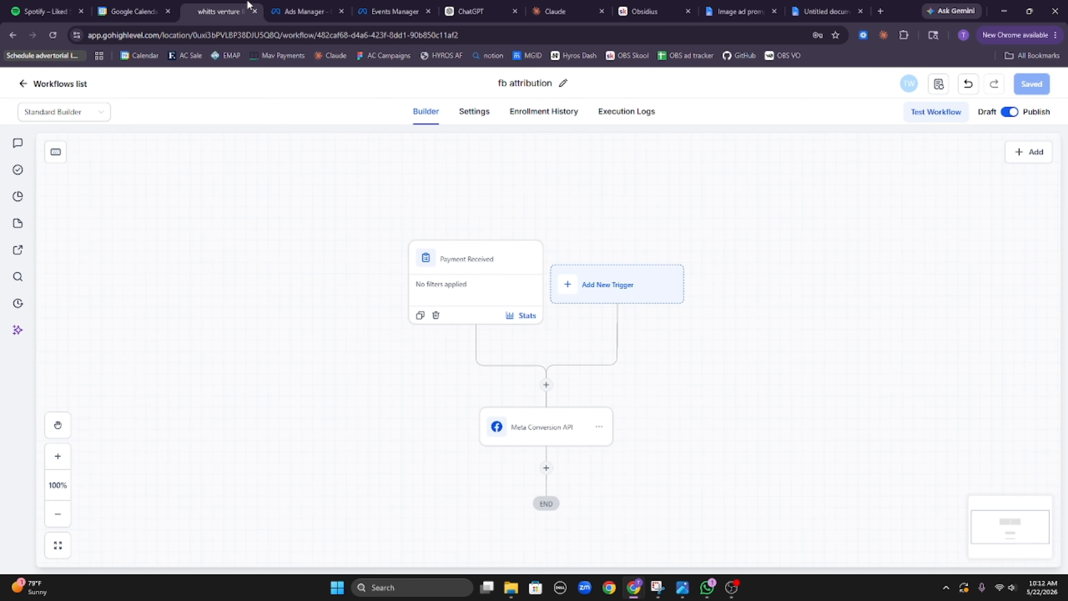
Step: Open the Chess front funnel's settings and scroll to its head tracking code
left_click(60, 84)
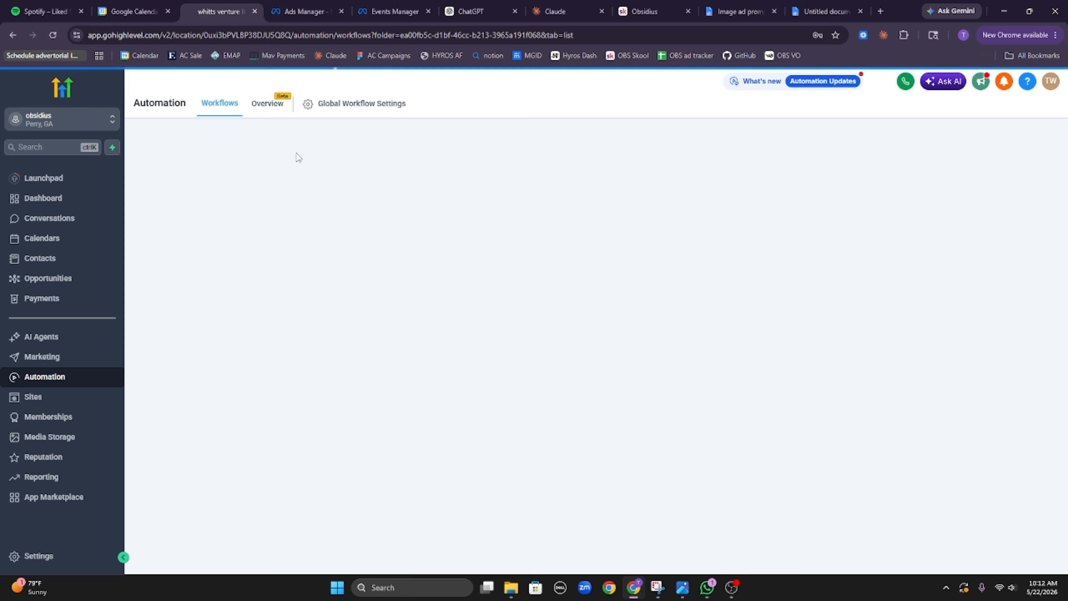
left_click(82, 400)
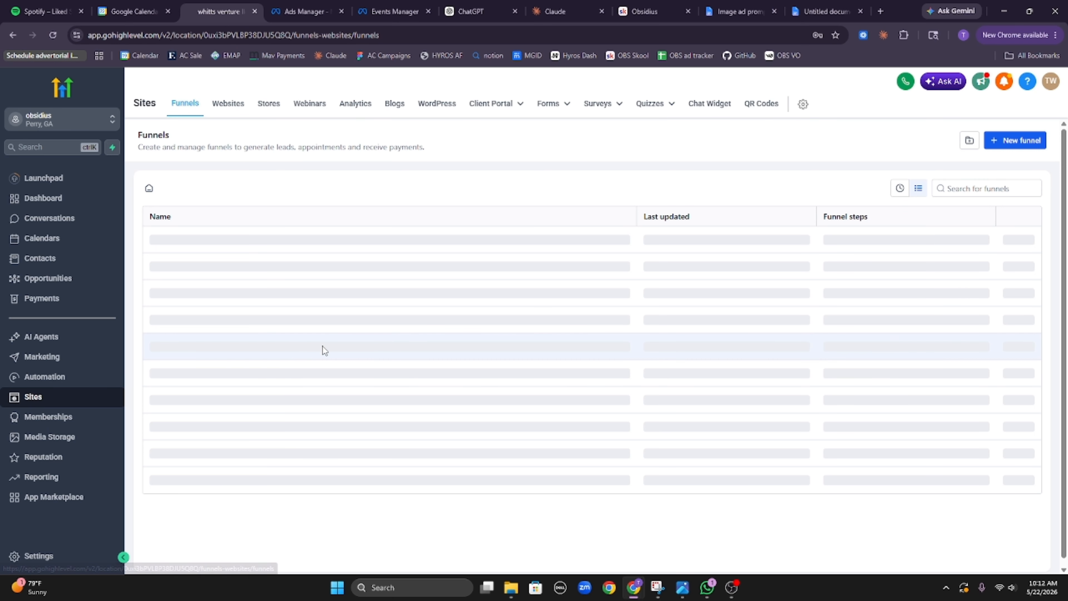
left_click(177, 244)
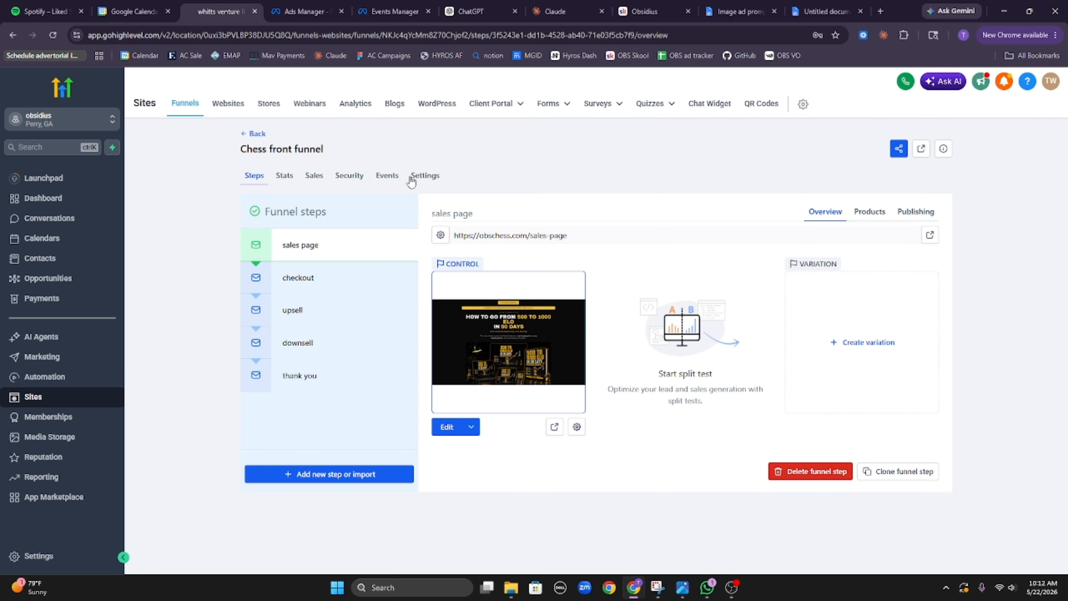
left_click(417, 185)
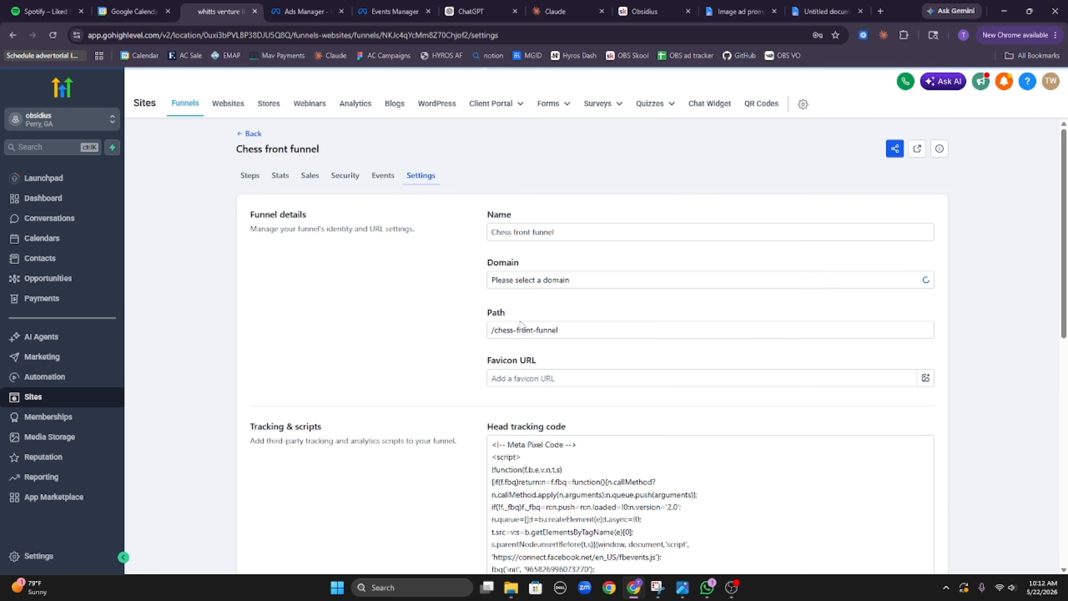
scroll(547, 358, "down", 10)
scroll(592, 292, "up", 8)
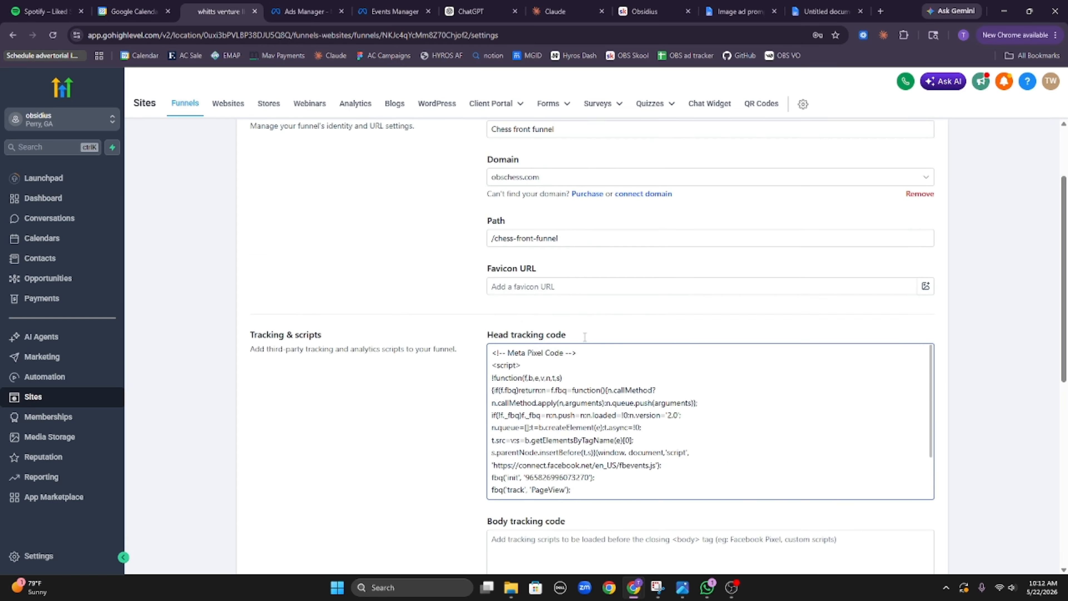
scroll(515, 205, "down", 3)
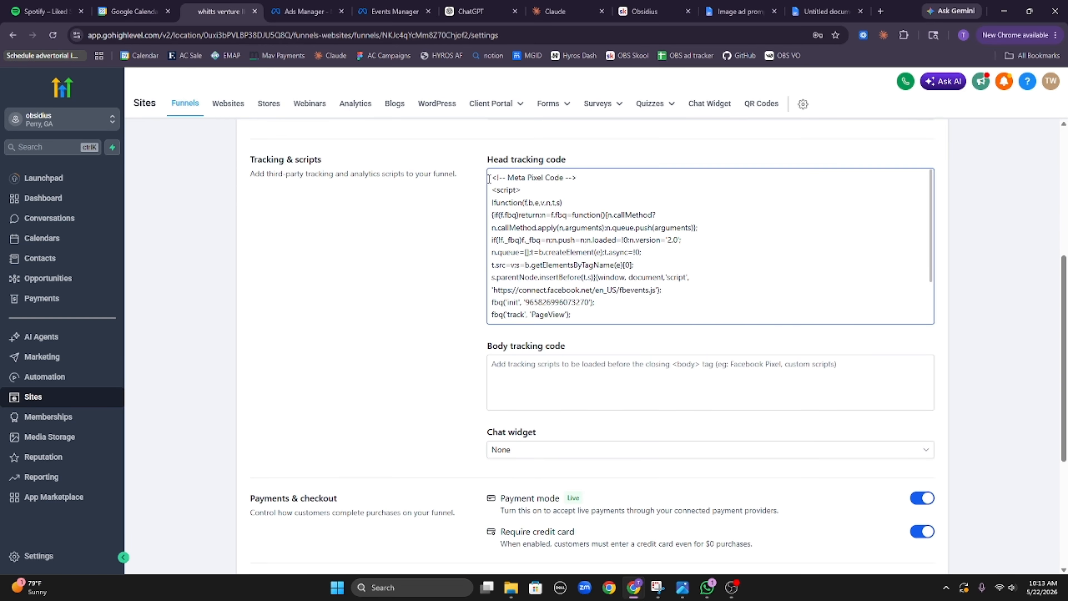
scroll(611, 187, "down", 3)
Step: Compare the head Meta Pixel code with the Big boy pixel ID, then return to Funnels
left_click_drag(617, 313, 497, 172)
left_click(557, 195)
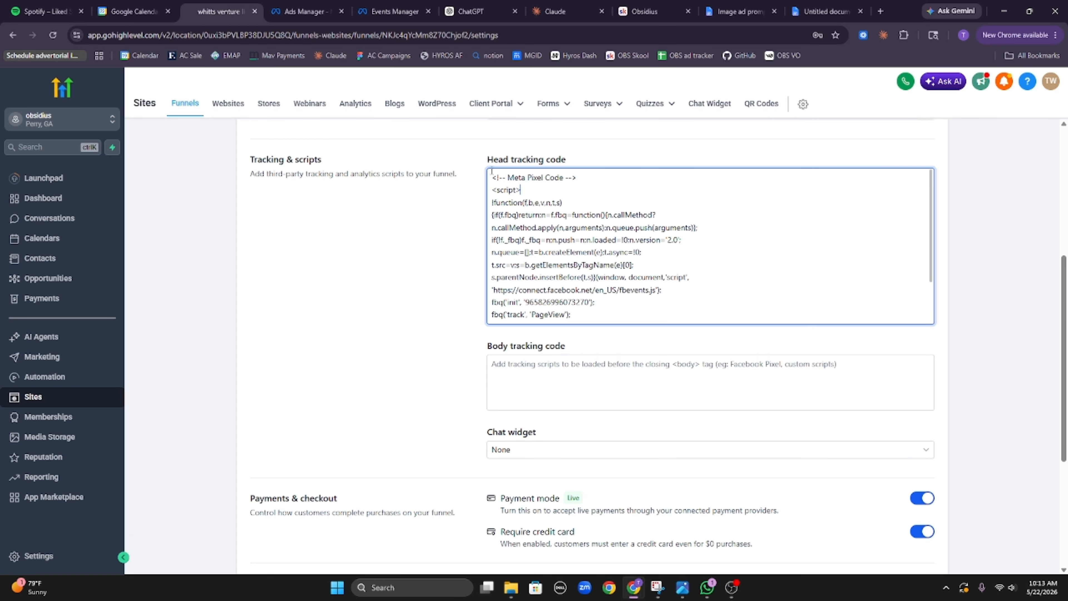
left_click(394, 11)
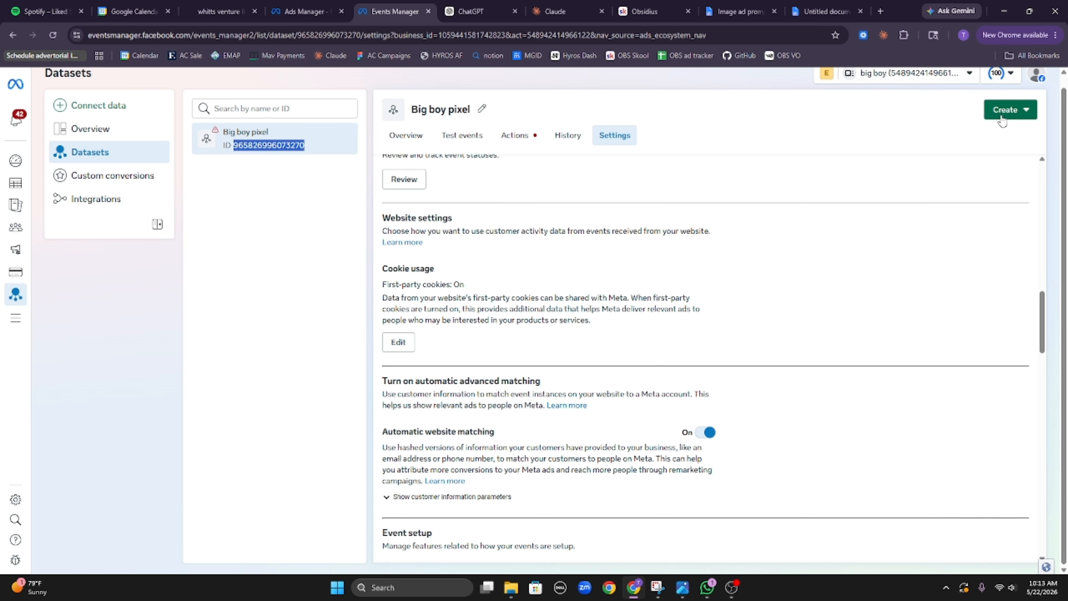
left_click(230, 5)
scroll(522, 185, "up", 7)
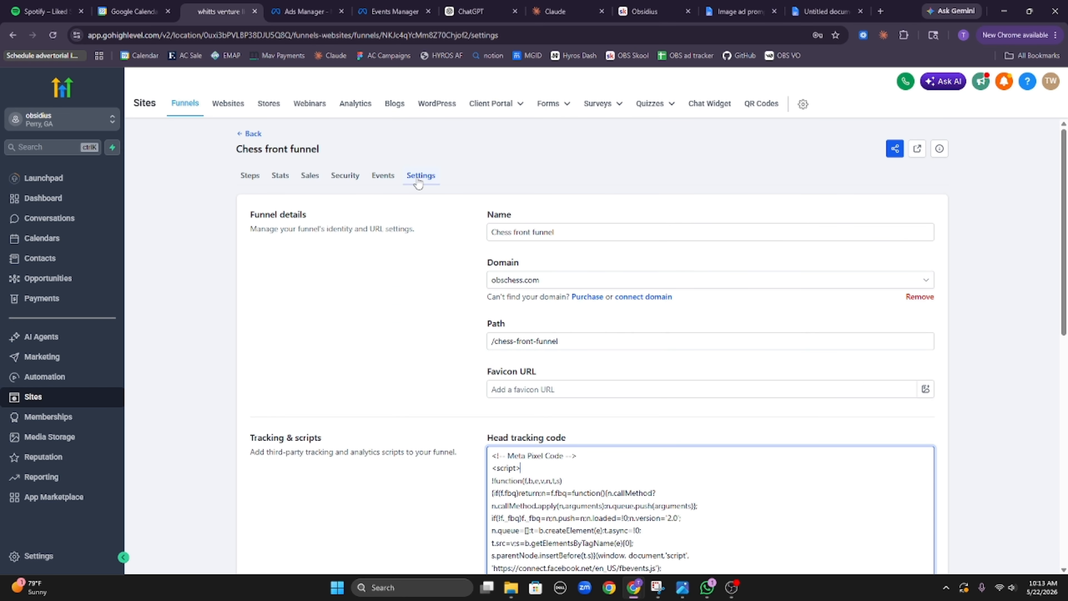
scroll(564, 490, "down", 8)
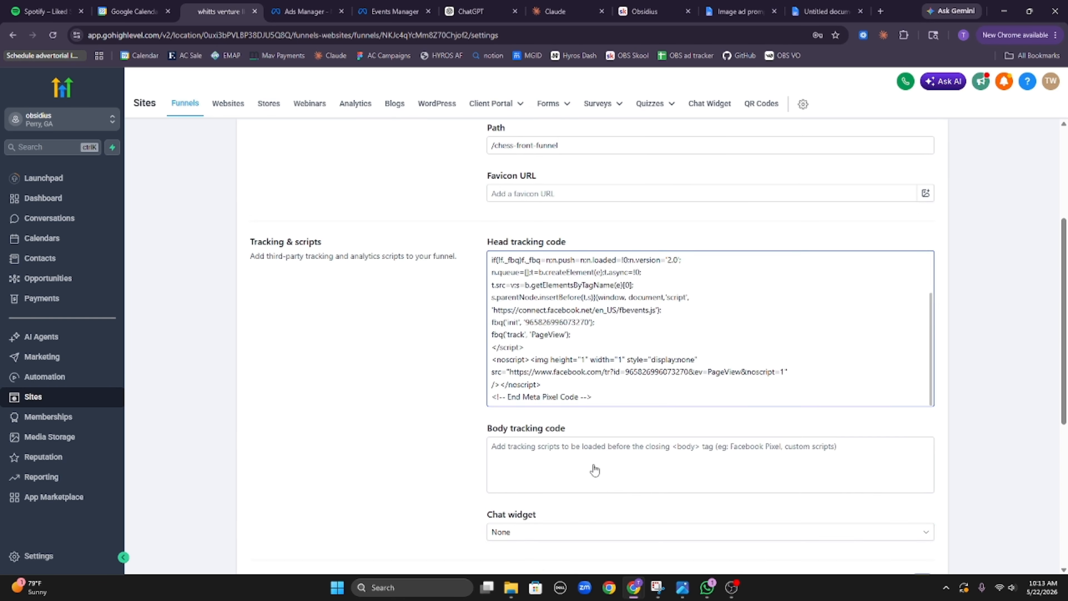
scroll(642, 426, "up", 6)
scroll(643, 427, "up", 2)
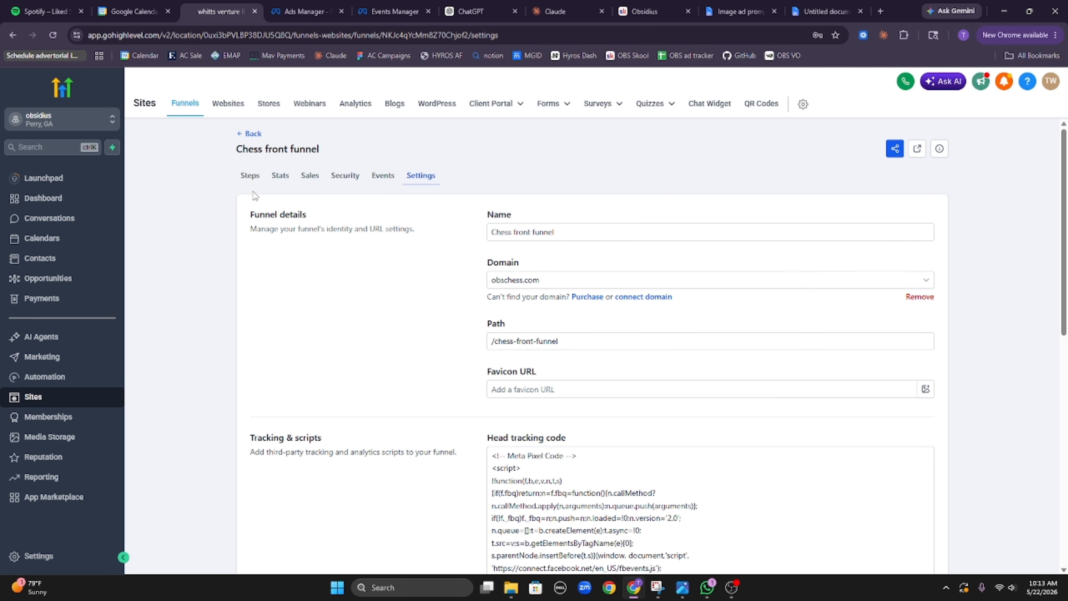
left_click(253, 133)
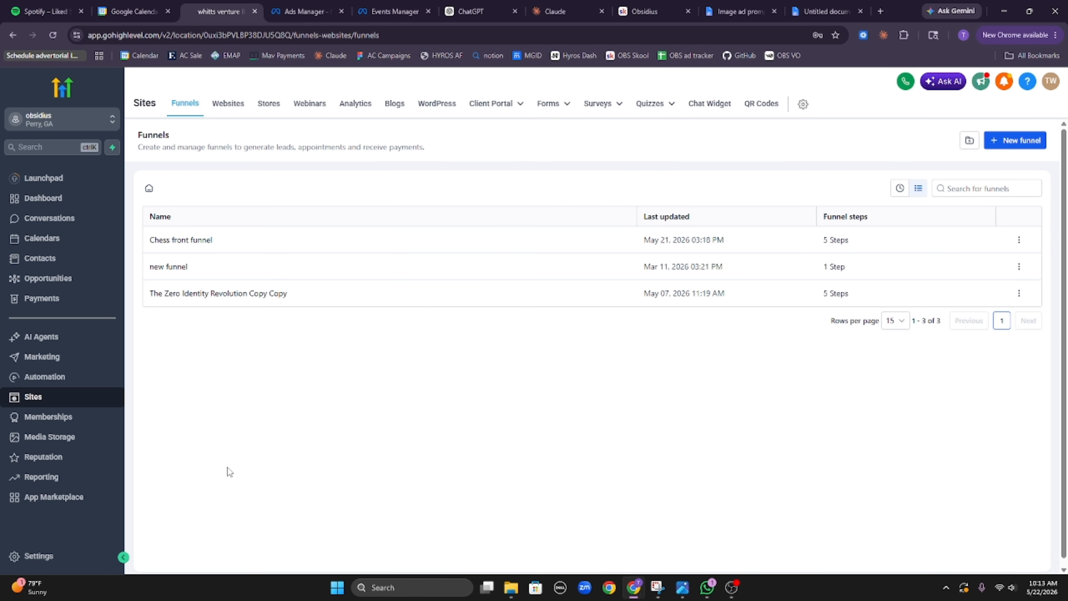
Step: Open the Chess front funnel's Steps, then view the Image ad prompt document
left_click(192, 239)
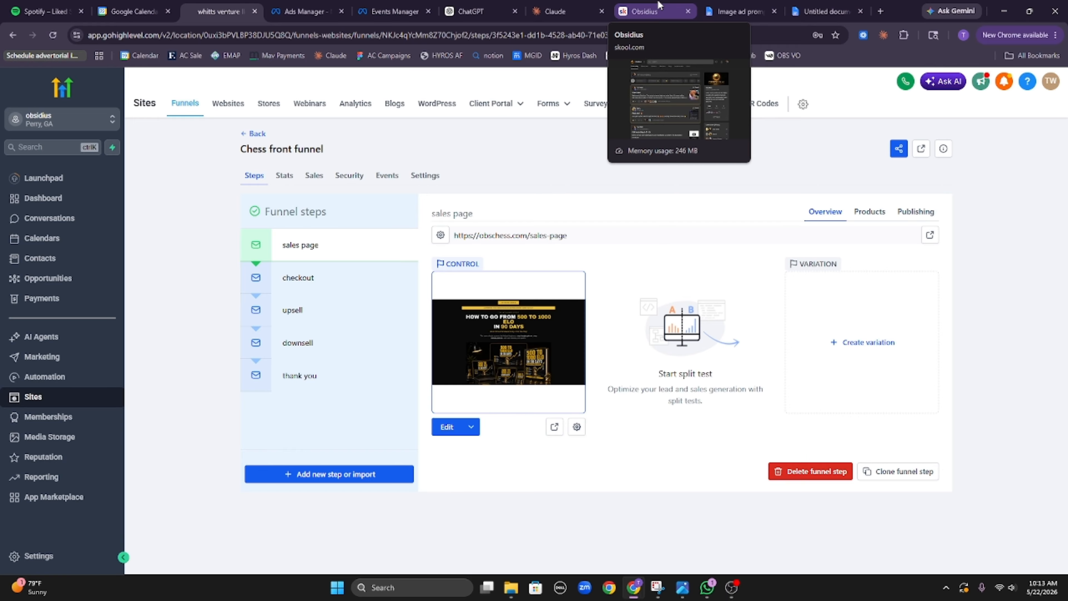
left_click(740, 11)
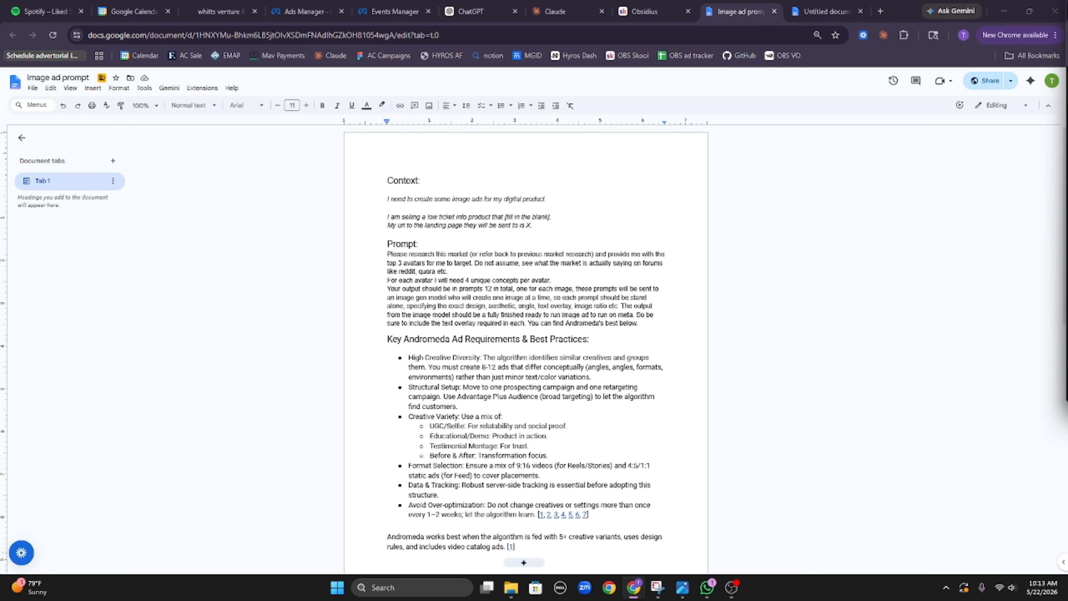
Step: Copy the entire Image ad prompt and paste it into a new Digital chess product chat
left_click_drag(1067, 25, 445, 3)
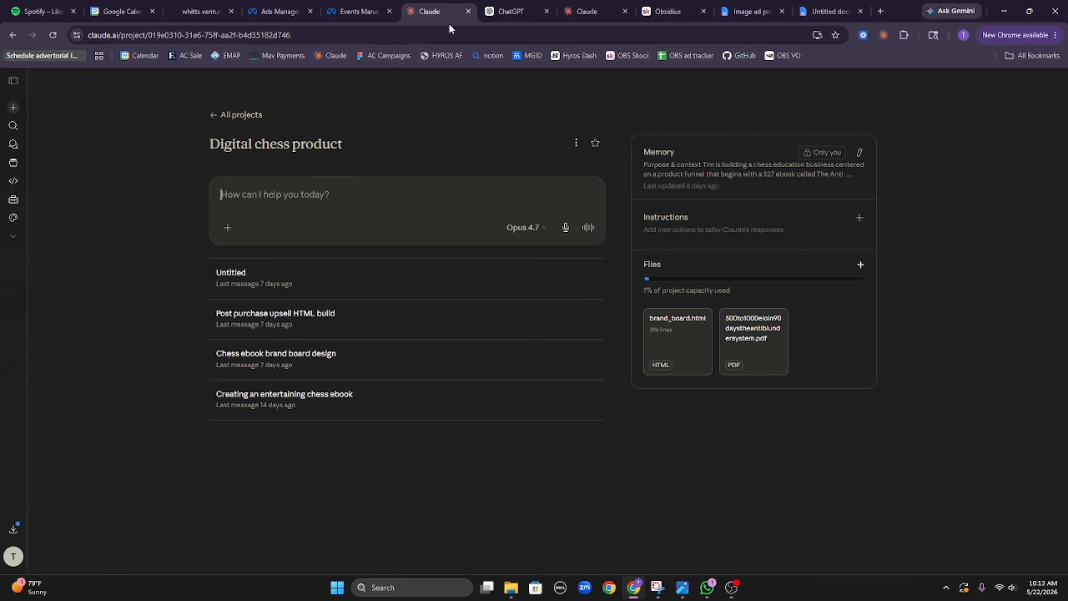
left_click(625, 12)
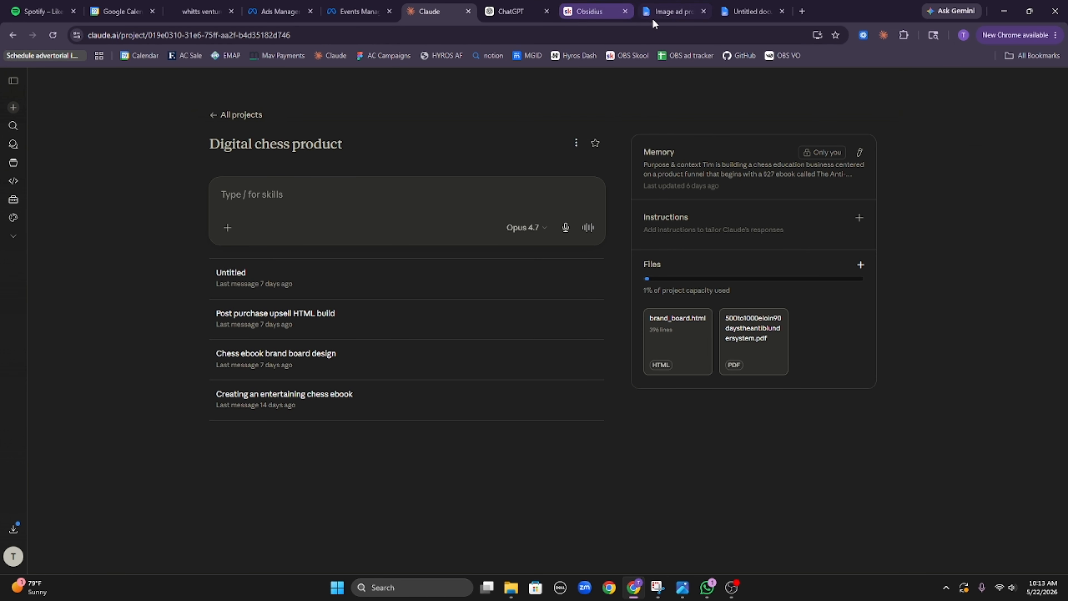
left_click(698, 5)
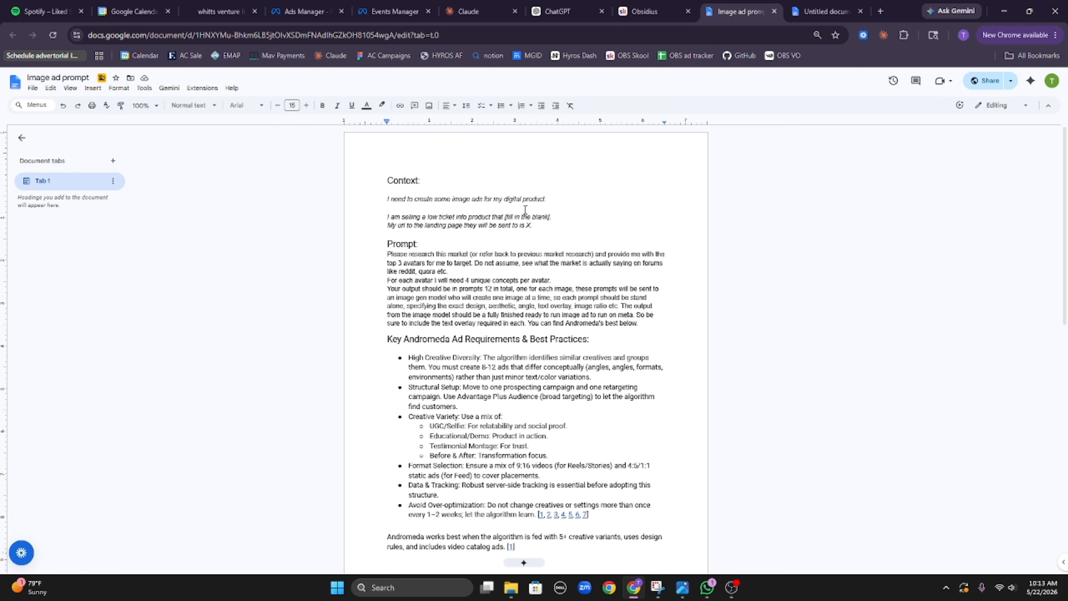
key("ctrl+a")
left_click(468, 12)
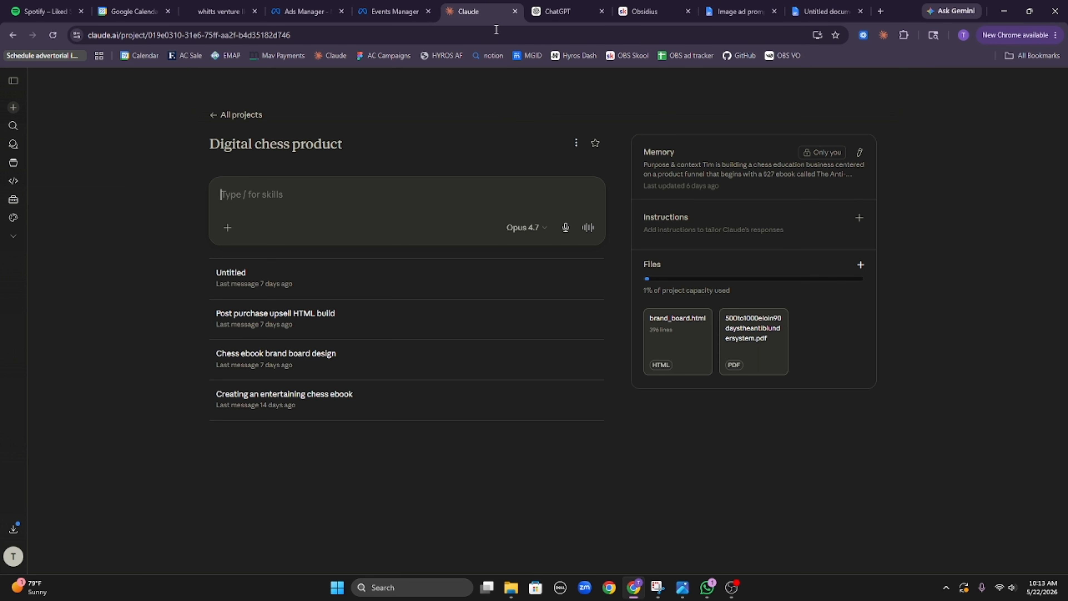
key("ctrl+v")
scroll(371, 267, "up", 10)
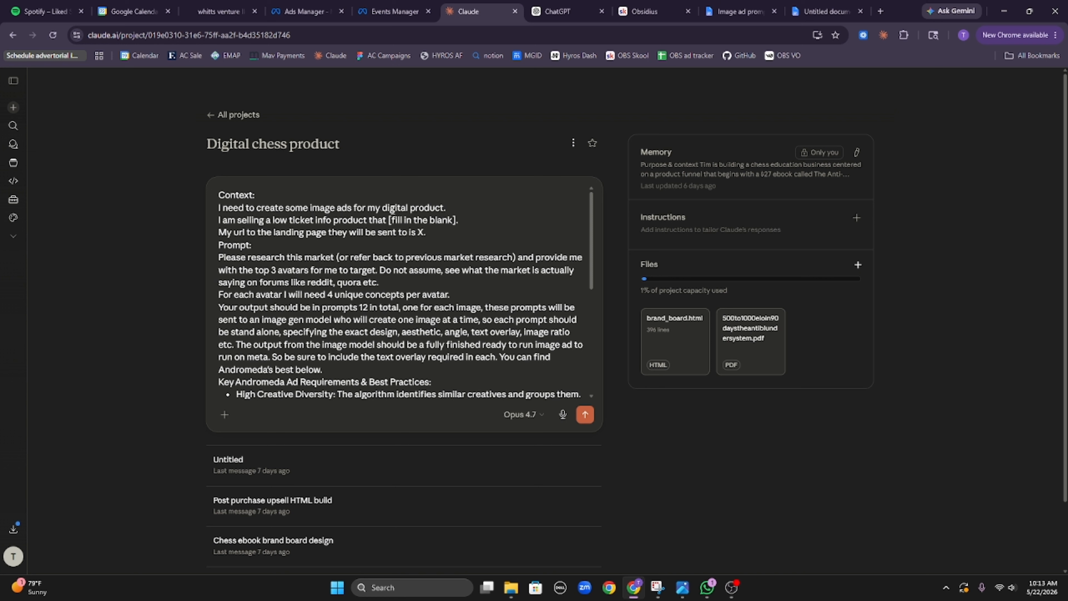
Step: Replace the [fill in the blank] placeholder with 'people go from 500 elo to 1000 in chess in 90 days…'
left_click_drag(389, 220, 458, 223)
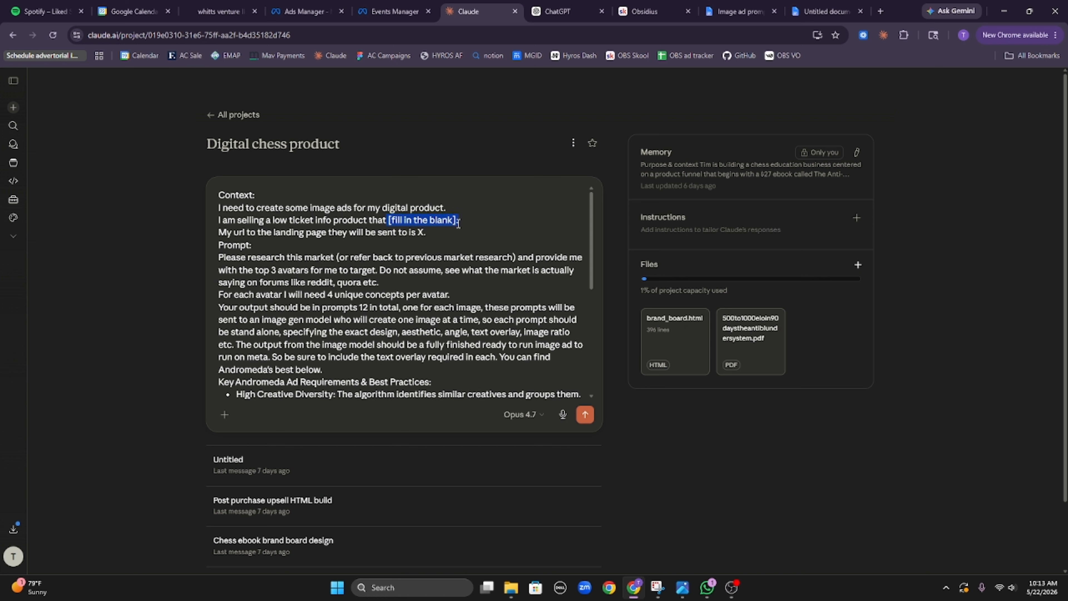
key("BackSpace")
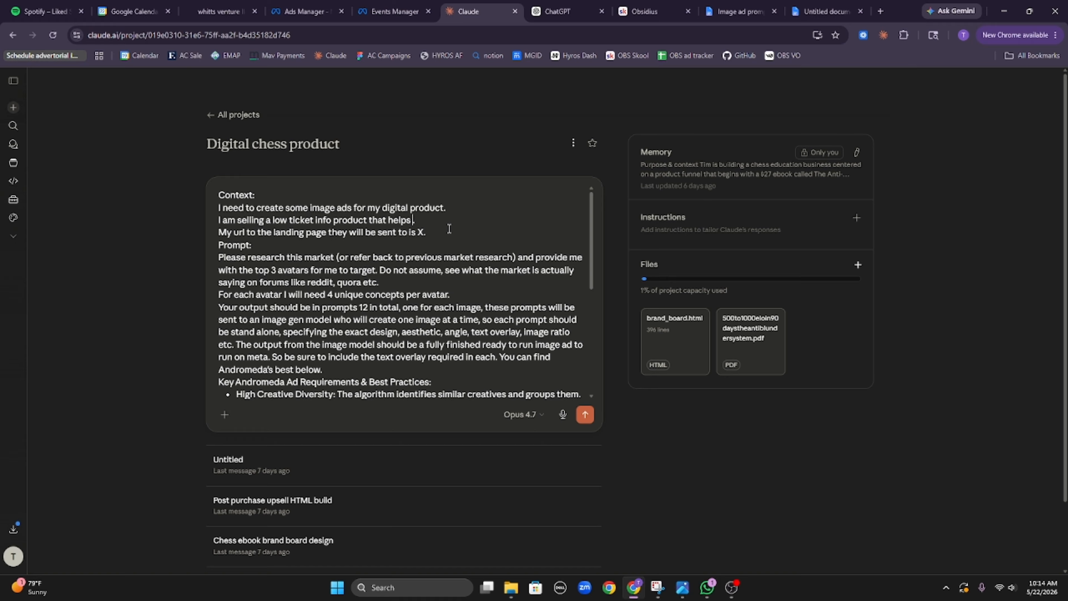
type("people go from 500 elo to")
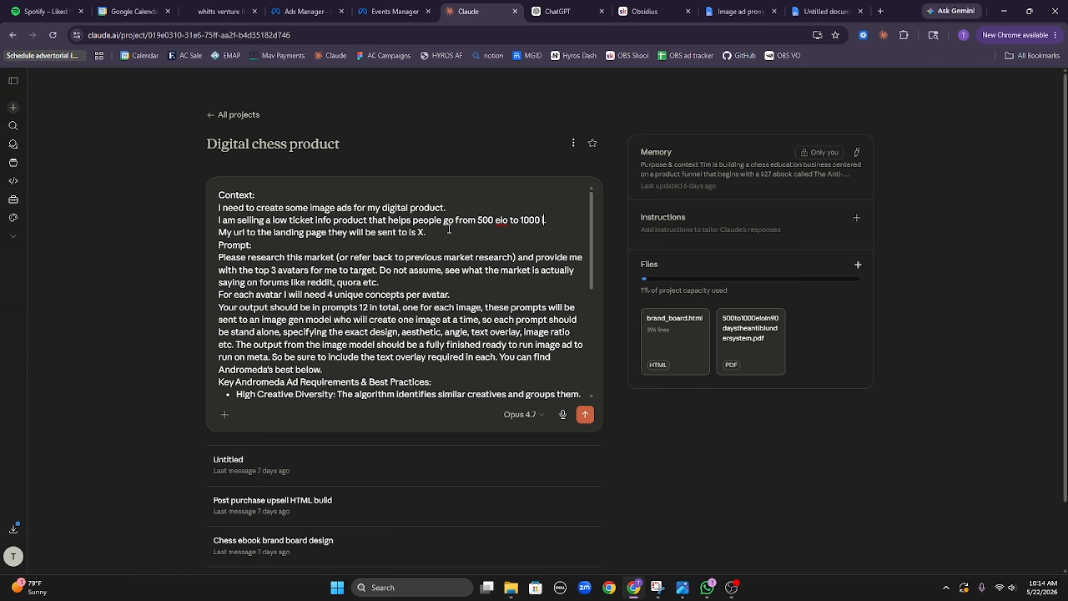
type(" 1000 in chess in ")
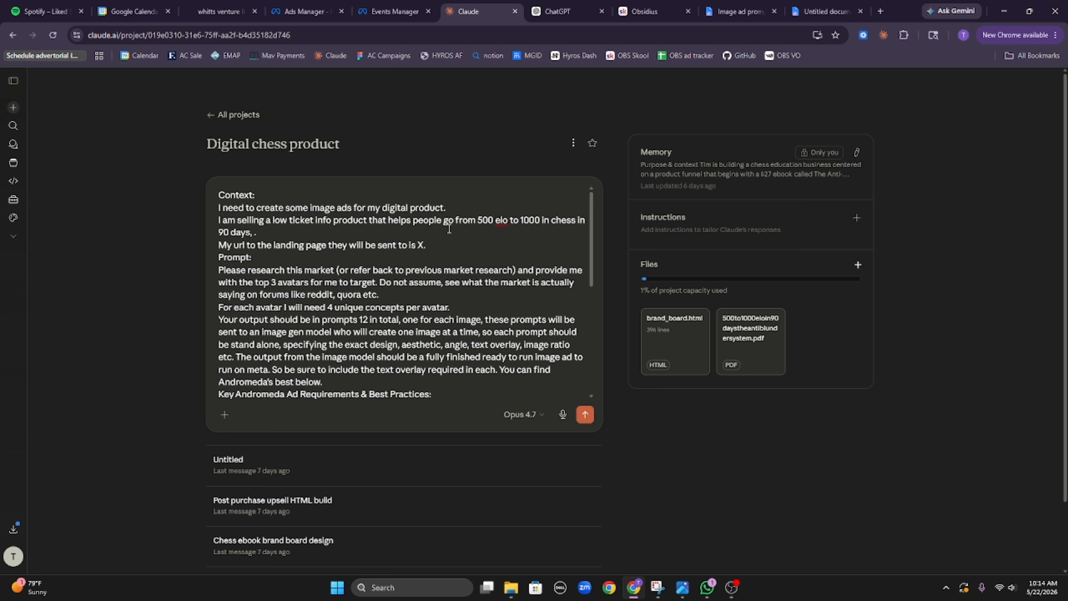
type("90 days, it is an e")
key("ctrl+shift+Tab")
key("ctrl+shift+Tab")
key("ctrl+shift+Tab")
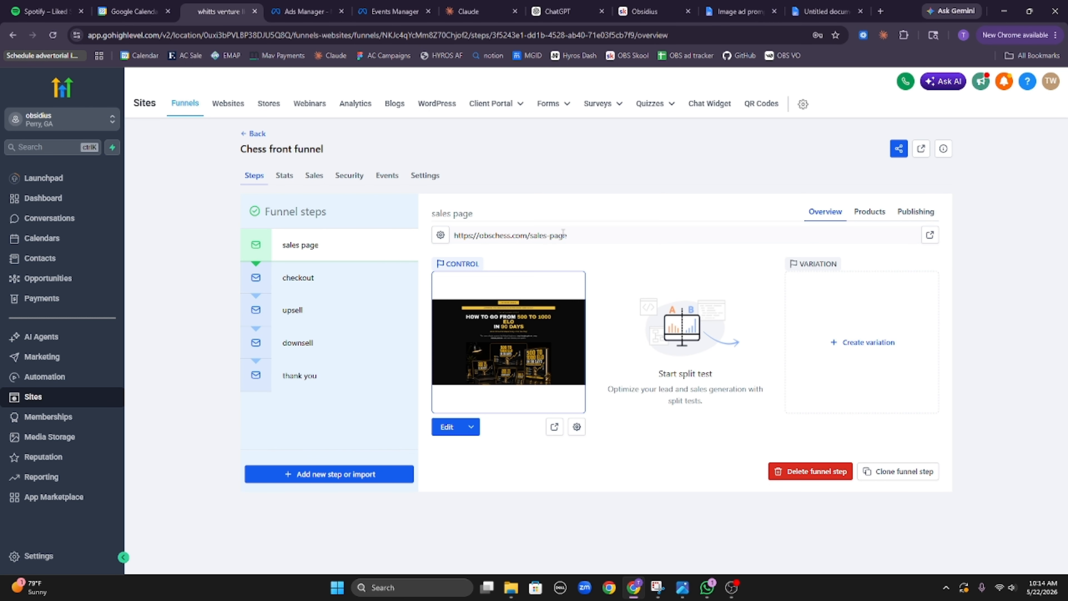
triple_click(562, 234)
key("ctrl+c")
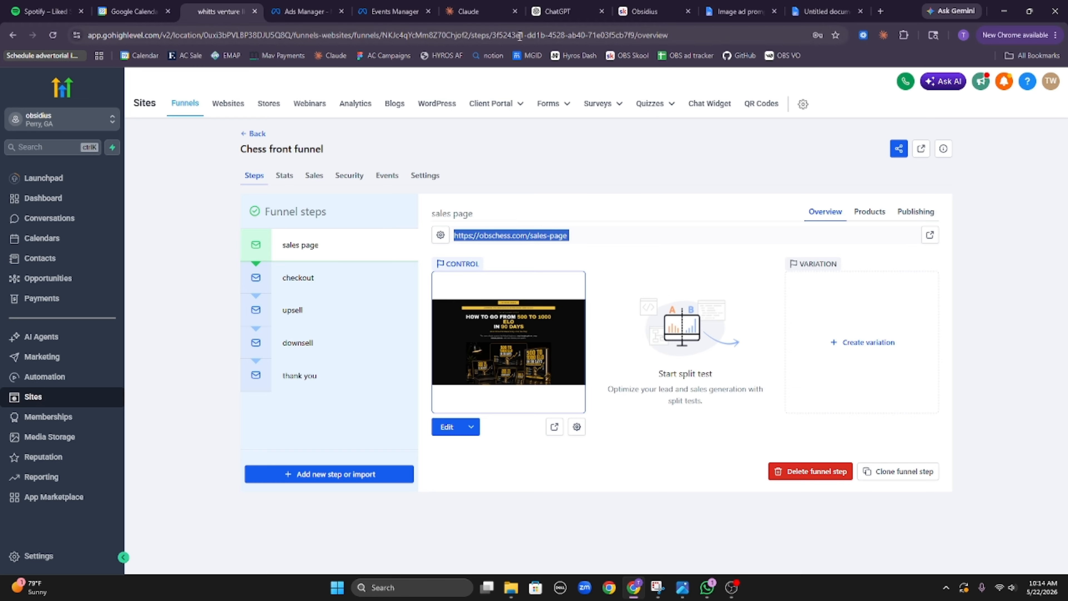
left_click(466, 11)
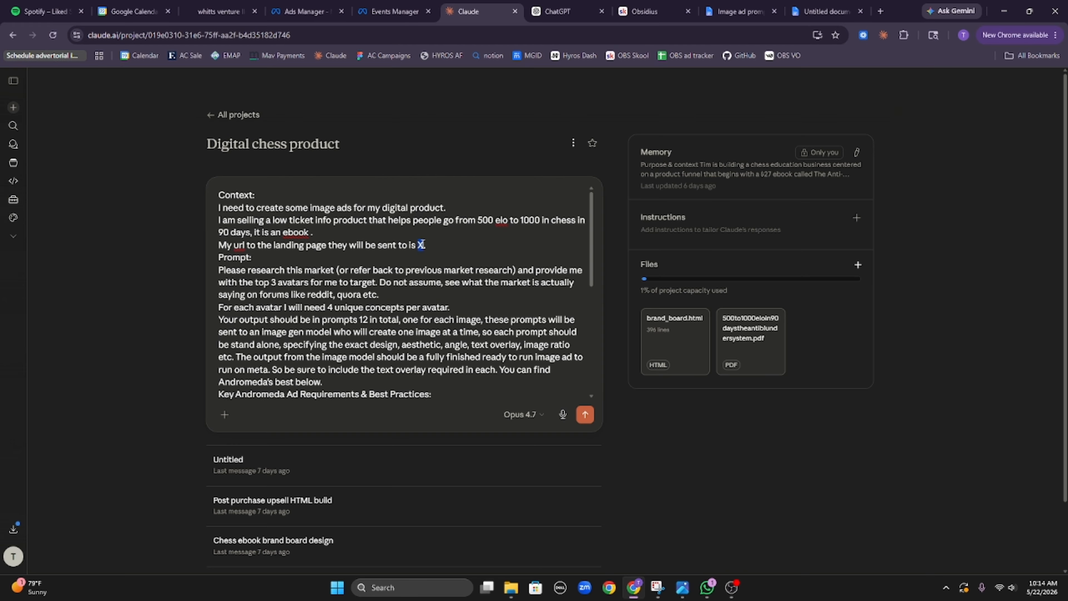
key("ctrl+v")
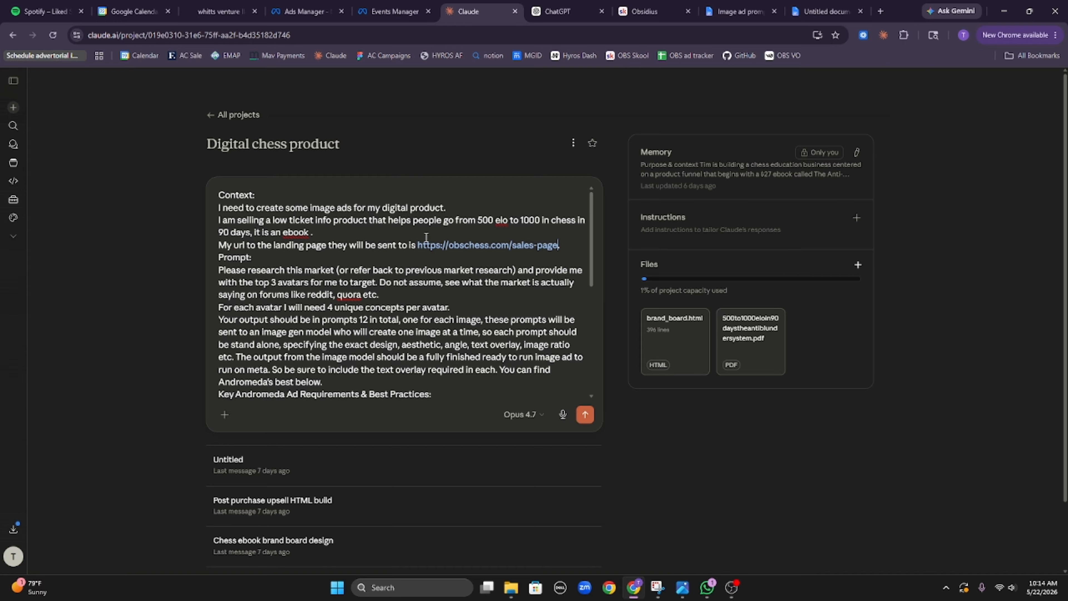
key("Return")
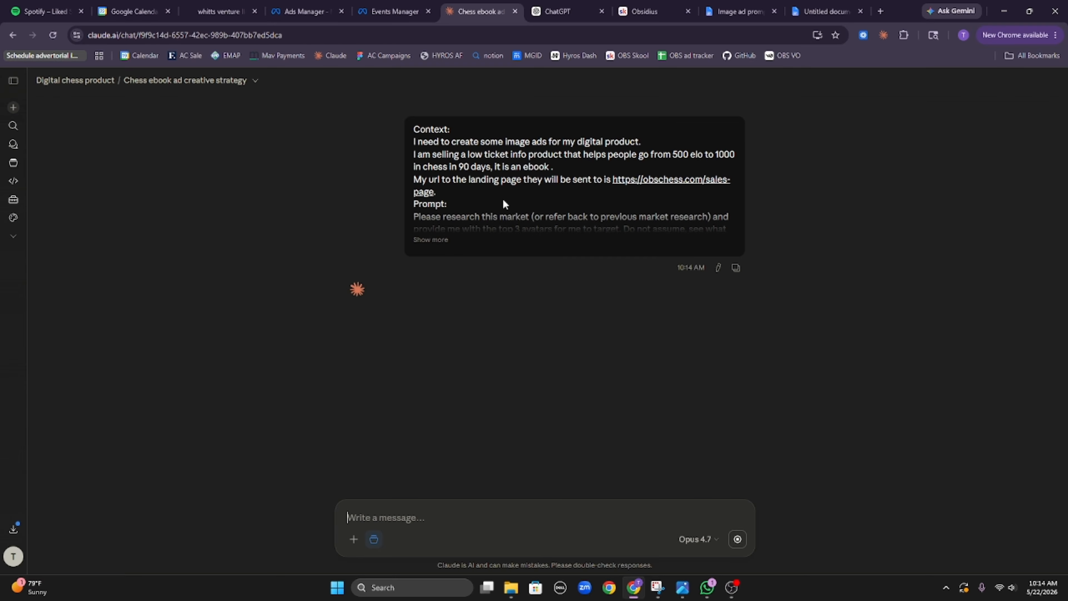
Step: Expand the sent ad prompt to its full text and highlight the research request
left_click(455, 240)
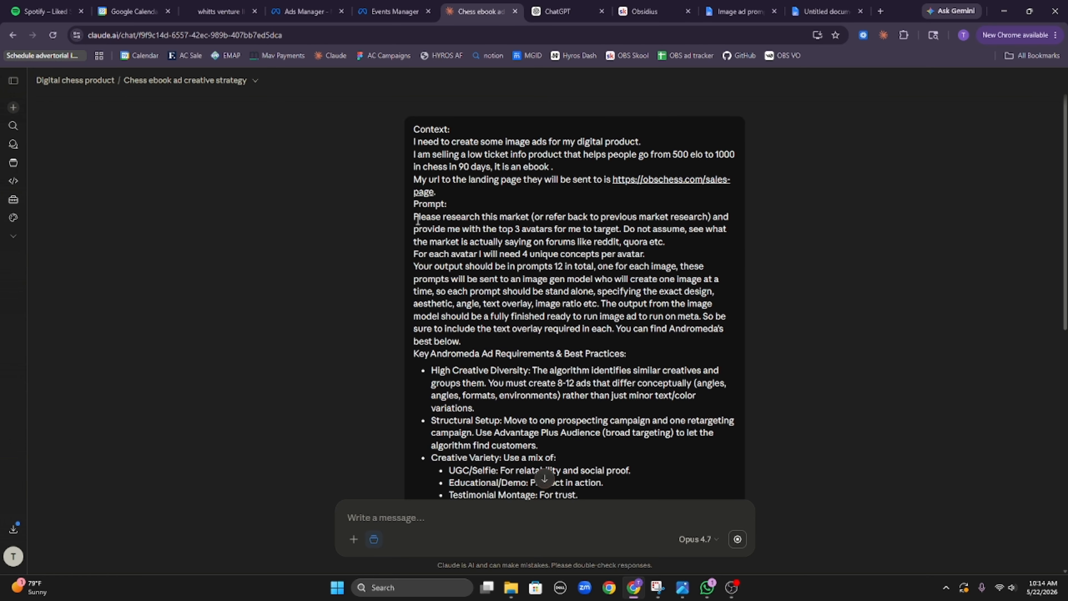
left_click_drag(417, 219, 593, 231)
left_click(481, 235)
left_click_drag(504, 226, 544, 229)
scroll(539, 230, "down", 4)
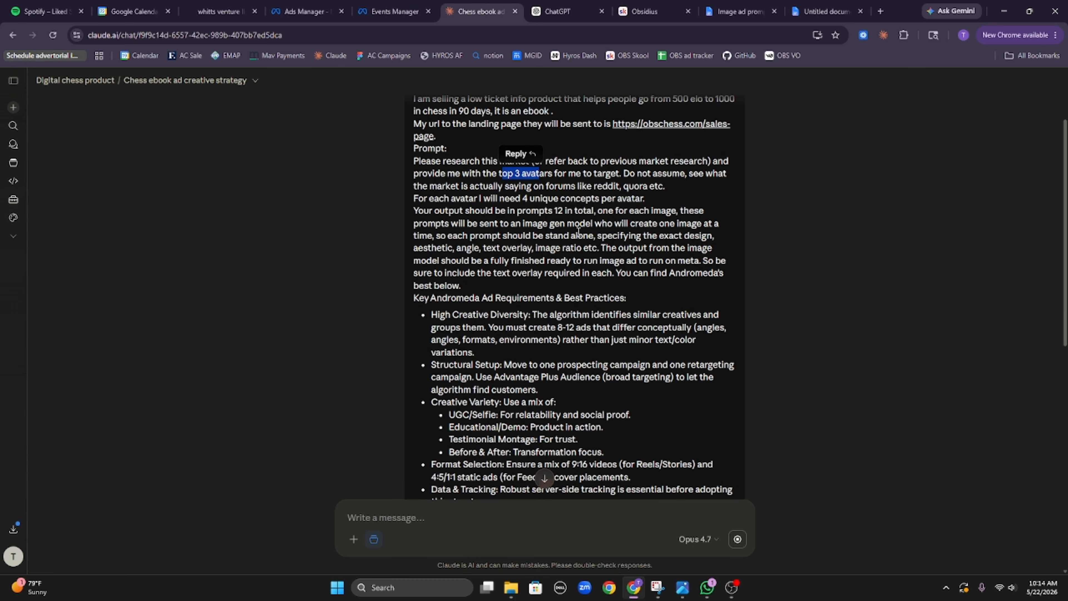
scroll(544, 217, "up", 3)
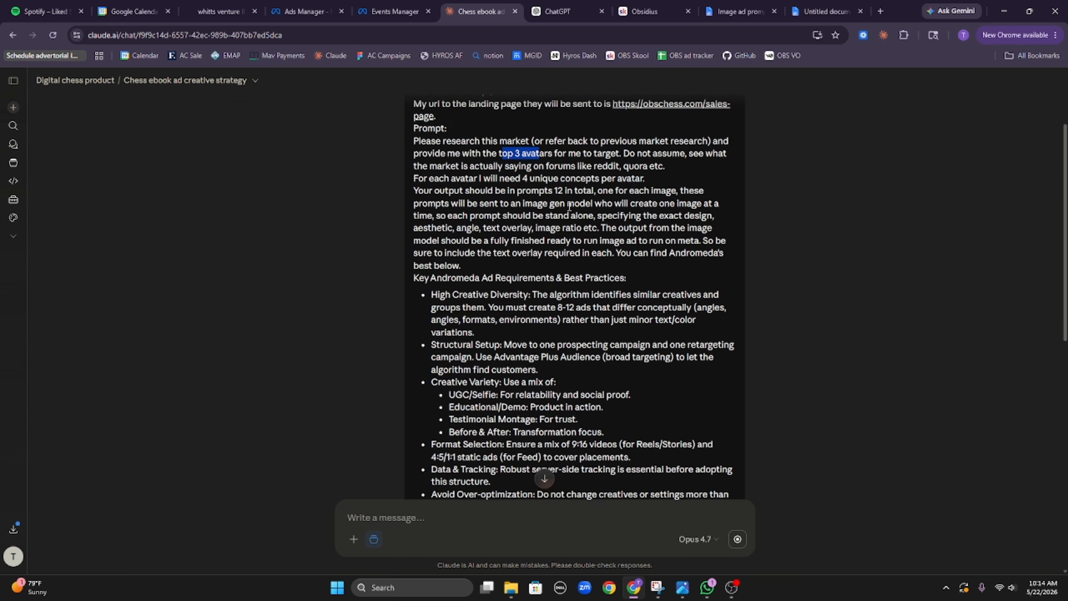
Step: Scroll through Claude's streaming reply as it defines the three chess-player avatars
left_click_drag(521, 198, 603, 199)
scroll(604, 201, "down", 3)
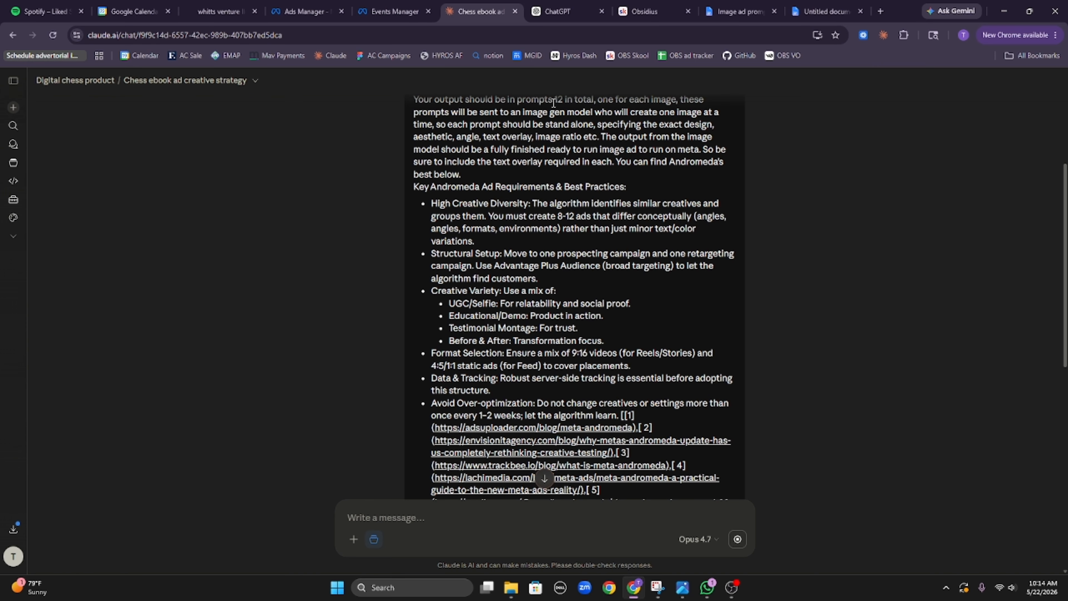
left_click_drag(553, 102, 573, 104)
left_click(562, 115)
scroll(561, 113, "up", 1)
scroll(547, 366, "down", 8)
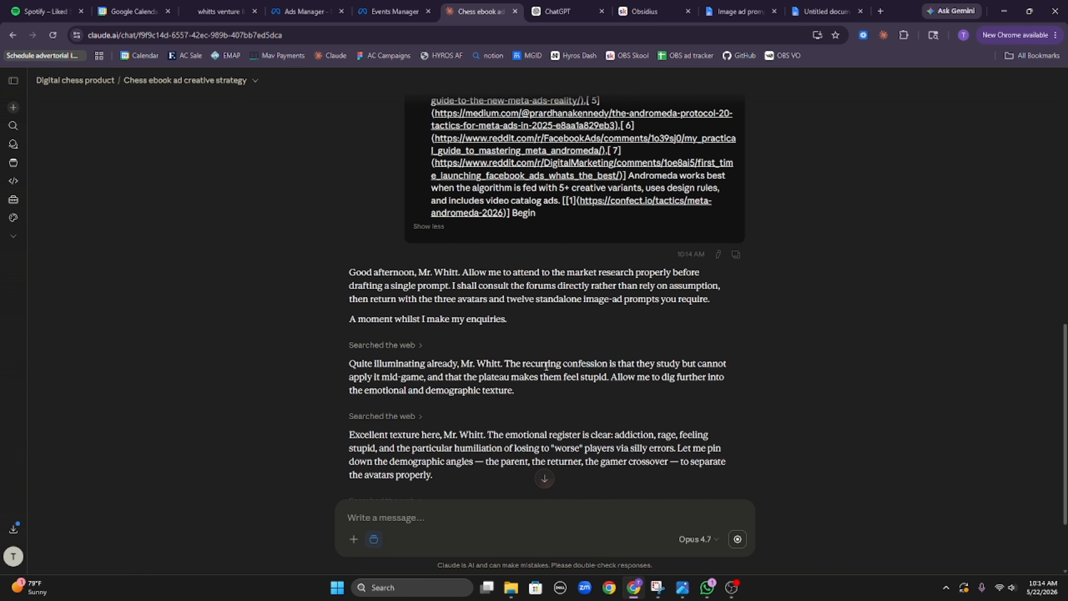
scroll(546, 366, "down", 3)
scroll(518, 320, "up", 10)
scroll(512, 314, "down", 1)
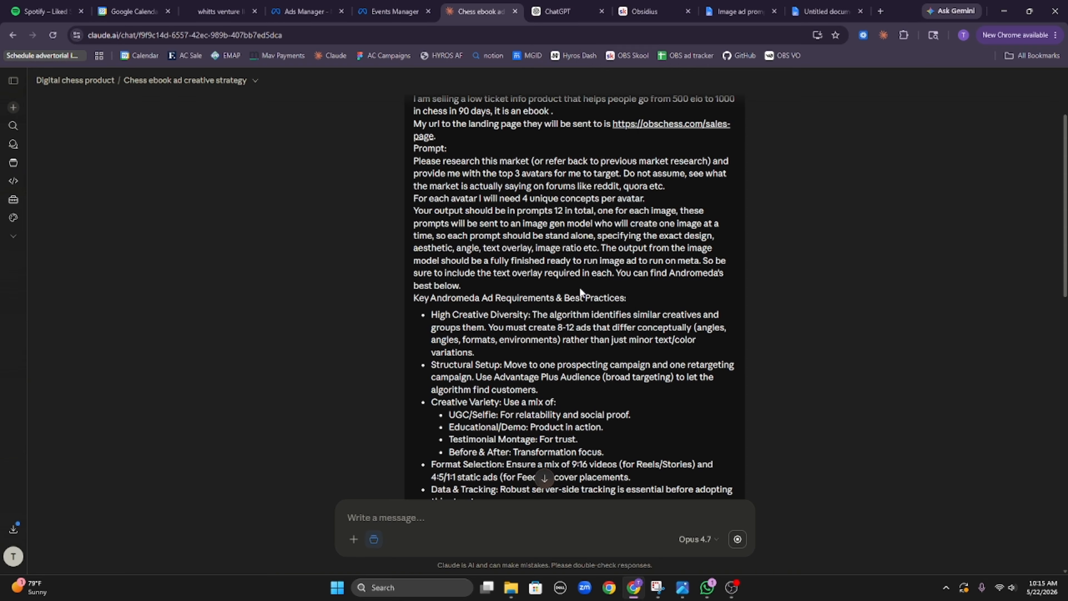
scroll(580, 292, "down", 15)
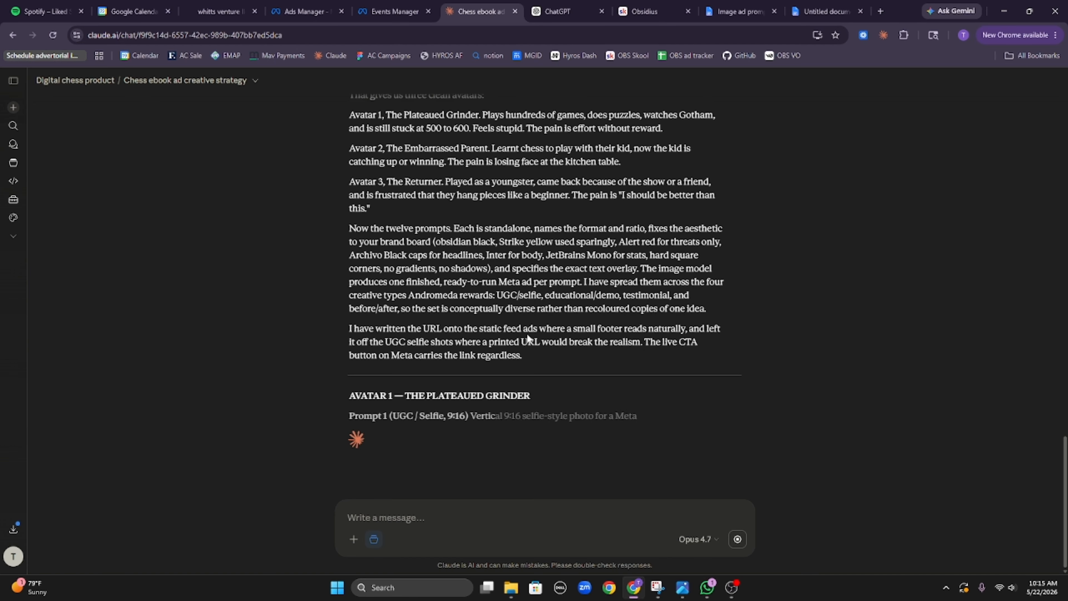
Step: Review the Avatar 1 'Plateaued' and Avatar 2 'Embarrassed' paragraphs in Claude's reply
scroll(394, 228, "up", 3)
double_click(415, 271)
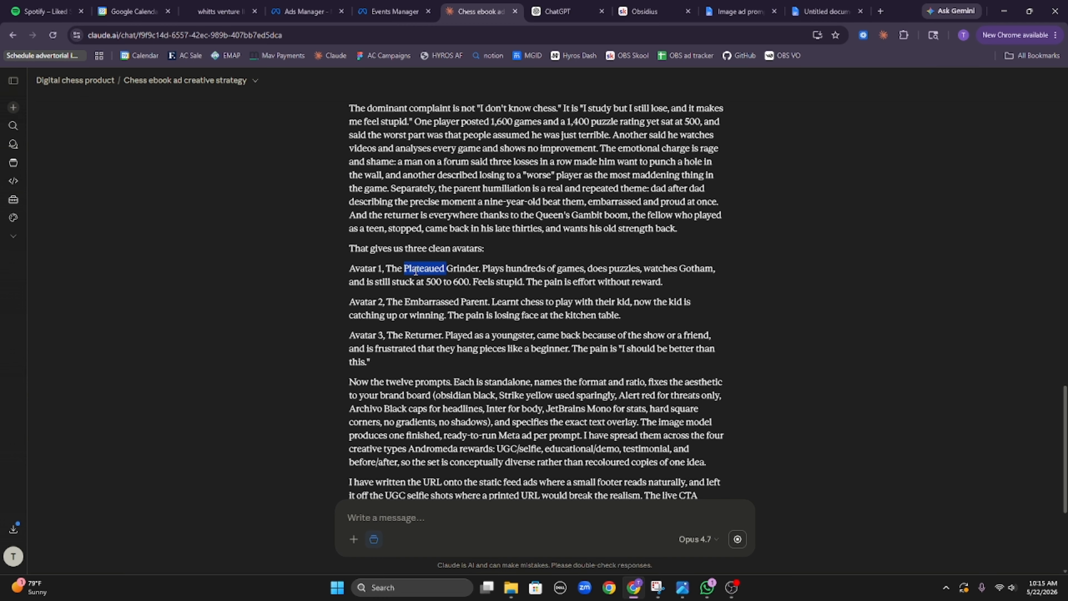
triple_click(415, 272)
left_click(419, 272)
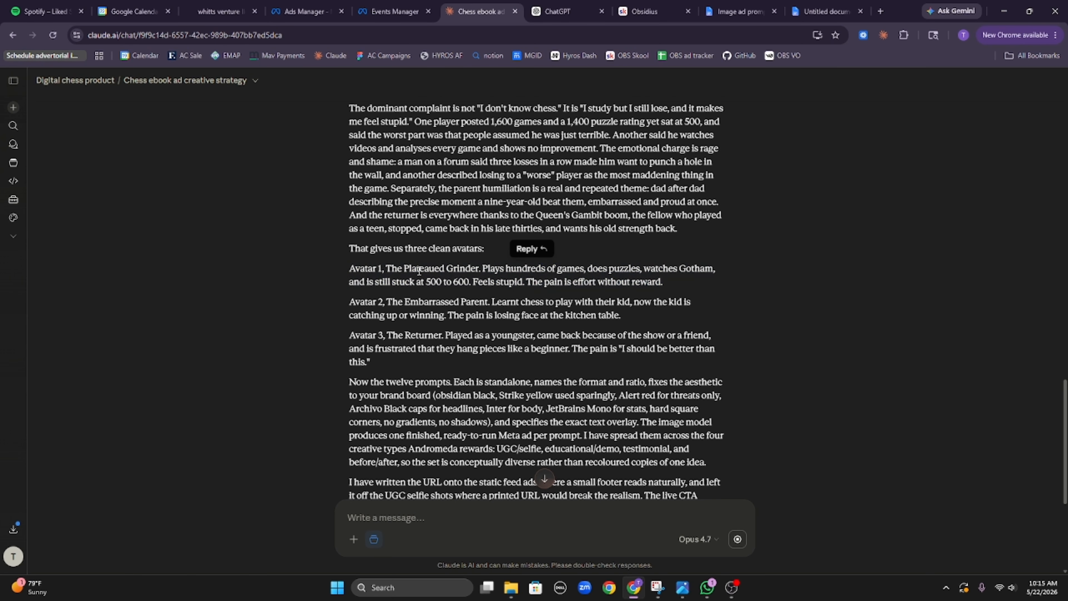
double_click(422, 308)
triple_click(422, 307)
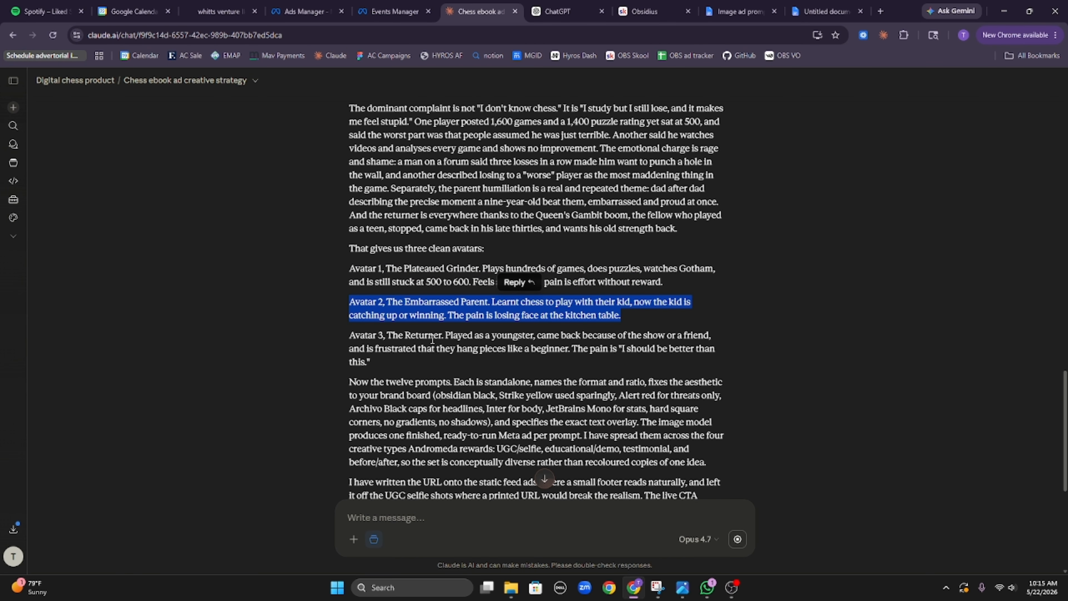
left_click(429, 347)
Step: Send the Prompt 1 text to the new ChatGPT chat, then return to the Claude strategy chat
scroll(438, 352, "down", 9)
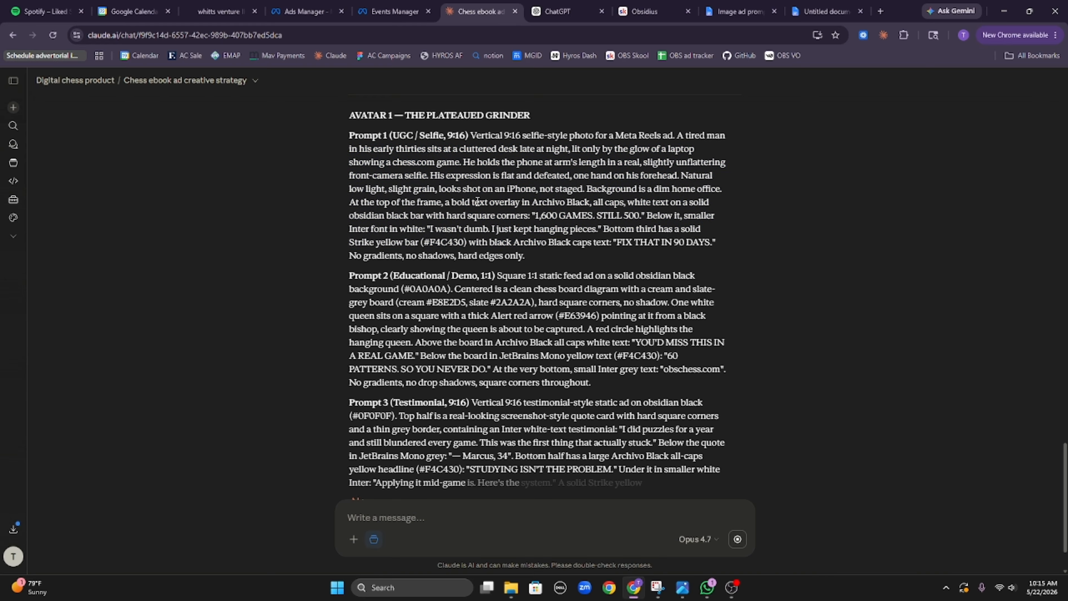
left_click_drag(333, 137, 608, 258)
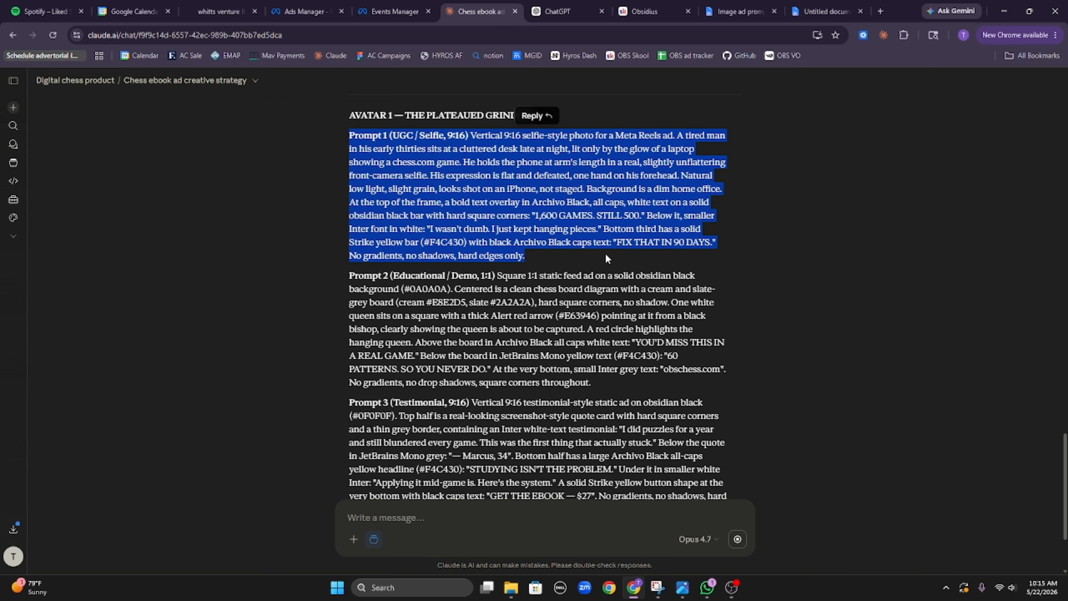
left_click(560, 11)
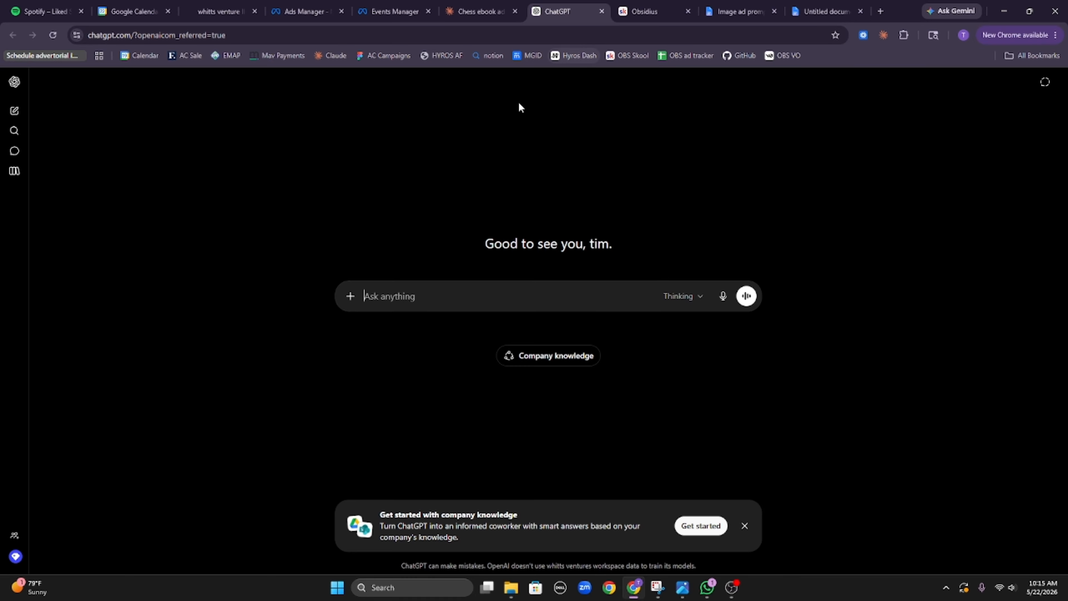
key("ctrl+v")
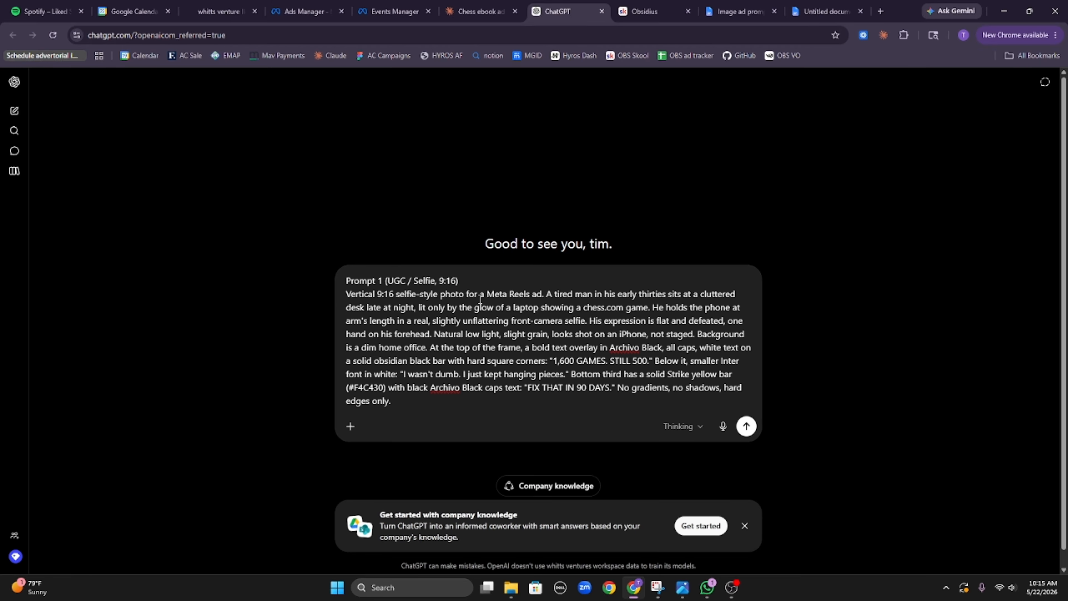
key("Return")
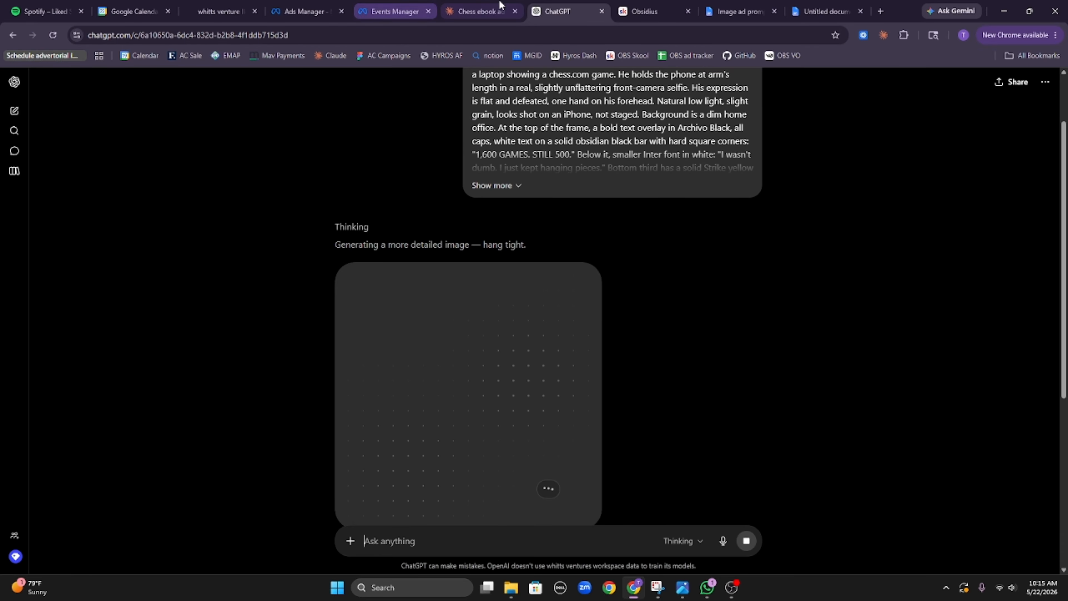
key("ctrl+shift+Tab")
scroll(587, 247, "up", 10)
scroll(586, 247, "up", 10)
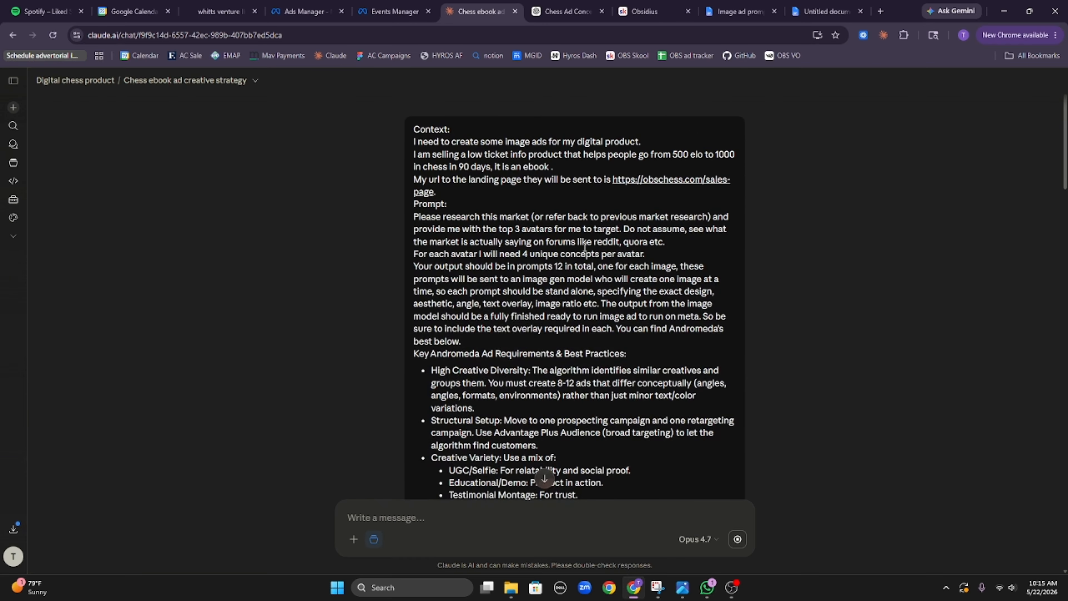
Step: Highlight the High Creative Diversity, Structural Setup and 4:5/1:1 static feed ad requirements
scroll(505, 294, "down", 1)
scroll(482, 350, "down", 2)
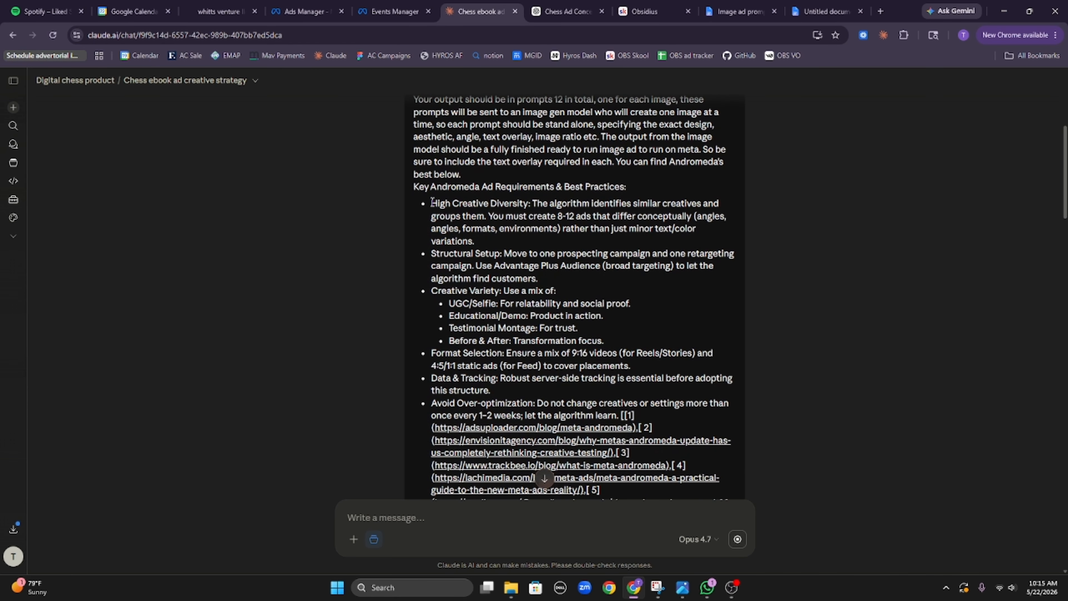
left_click_drag(432, 201, 539, 279)
left_click(534, 334)
left_click_drag(433, 363, 540, 363)
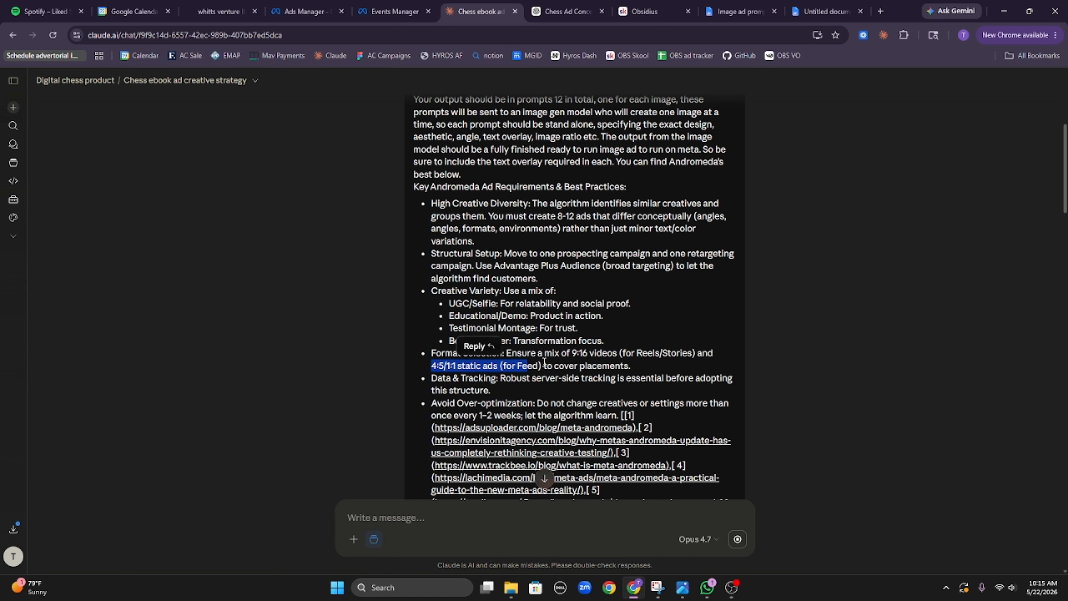
left_click(544, 362)
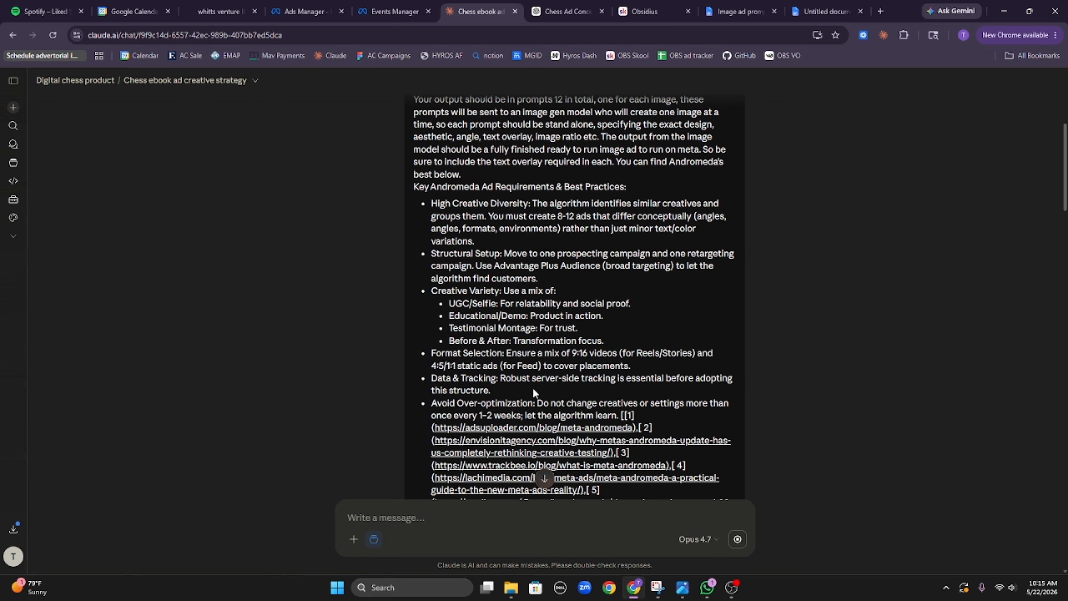
Step: Scroll through Avatar 1's three prompts, then return to the ChatGPT chat generating the first image
scroll(533, 388, "down", 3)
scroll(647, 372, "down", 5)
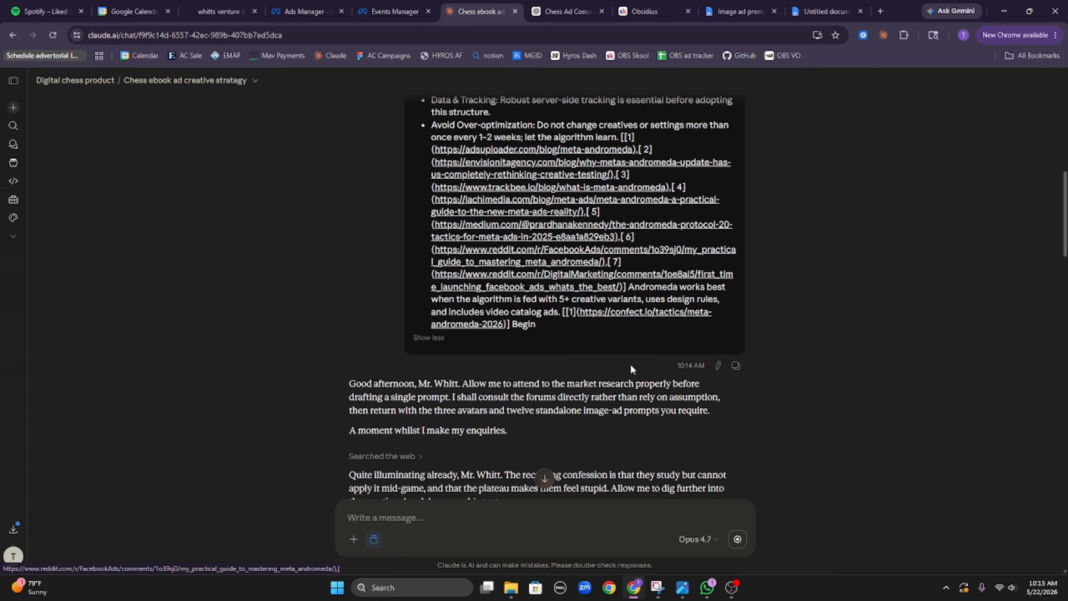
scroll(568, 371, "up", 3)
left_click(439, 404)
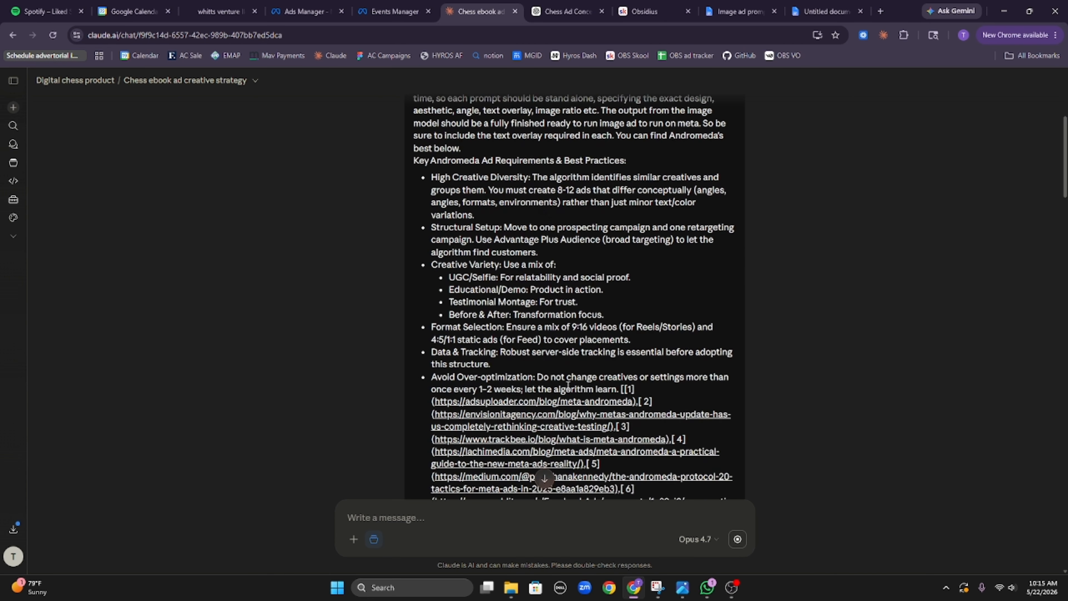
scroll(567, 396, "down", 8)
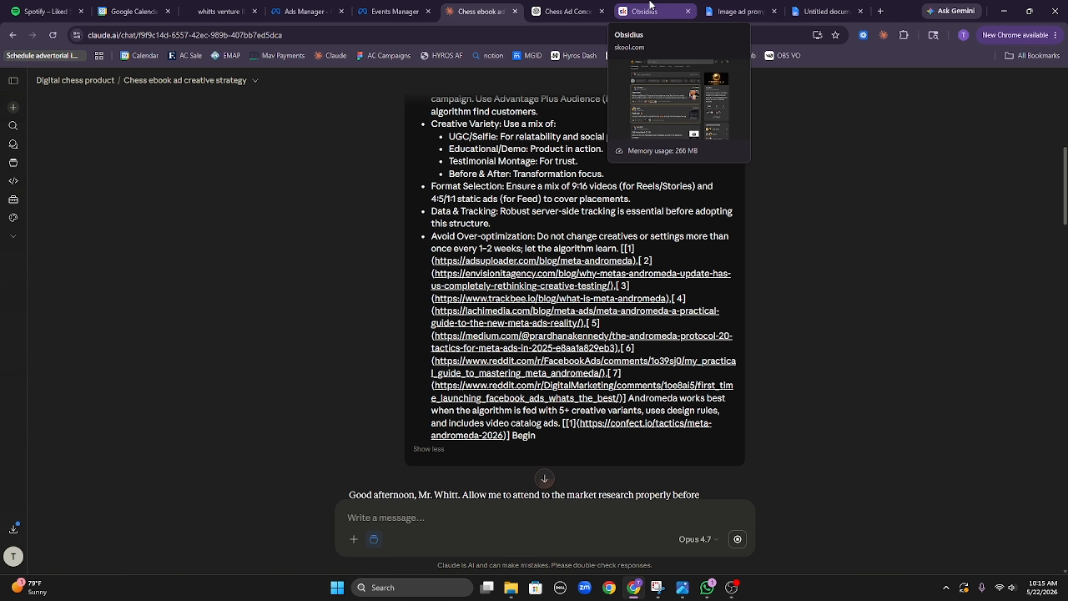
scroll(643, 404, "down", 15)
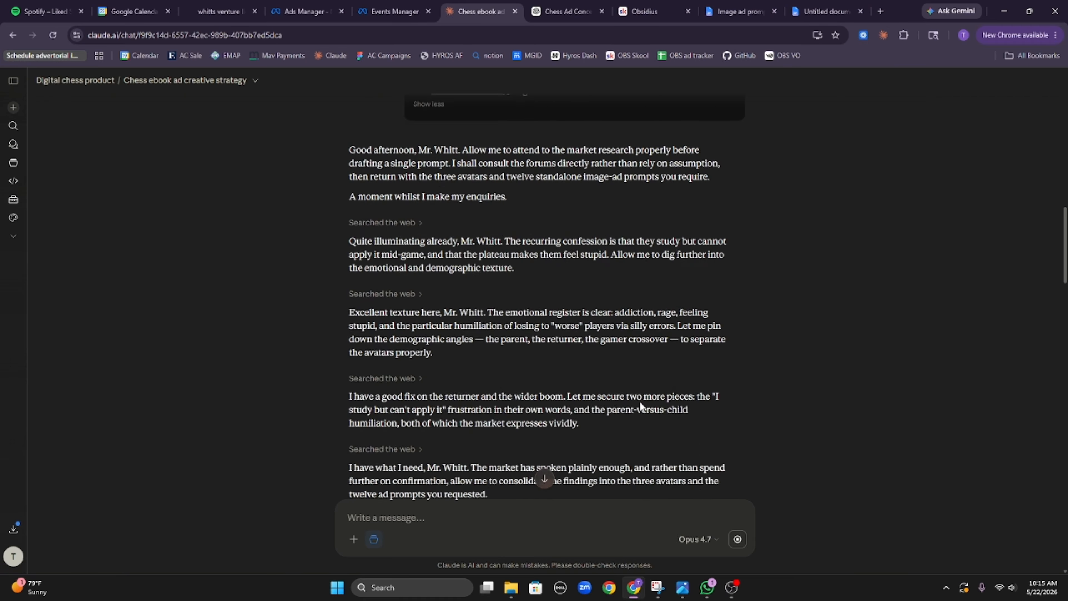
scroll(642, 411, "down", 8)
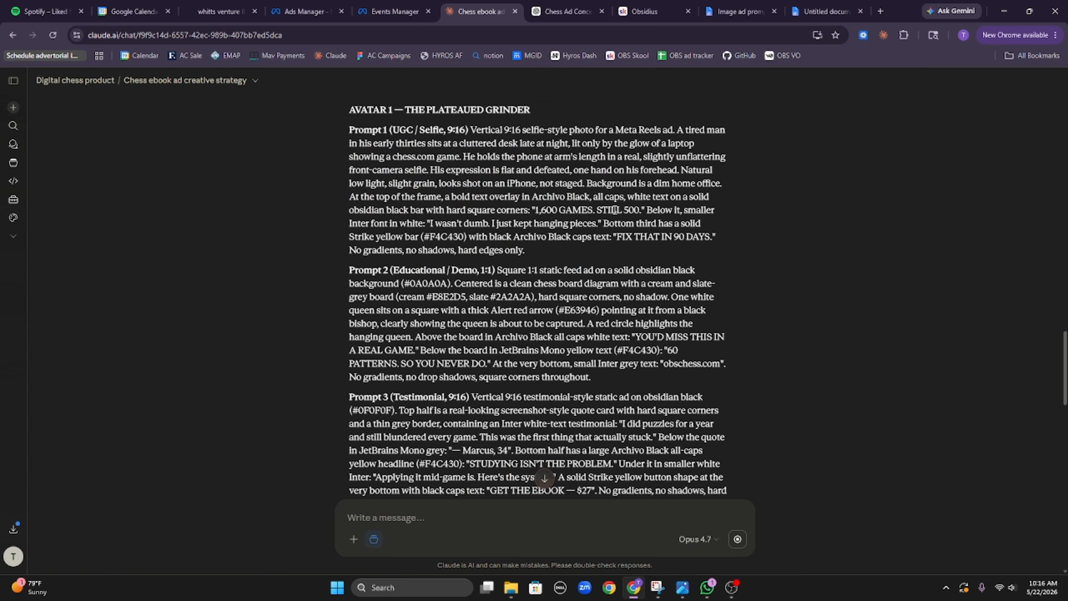
left_click(568, 11)
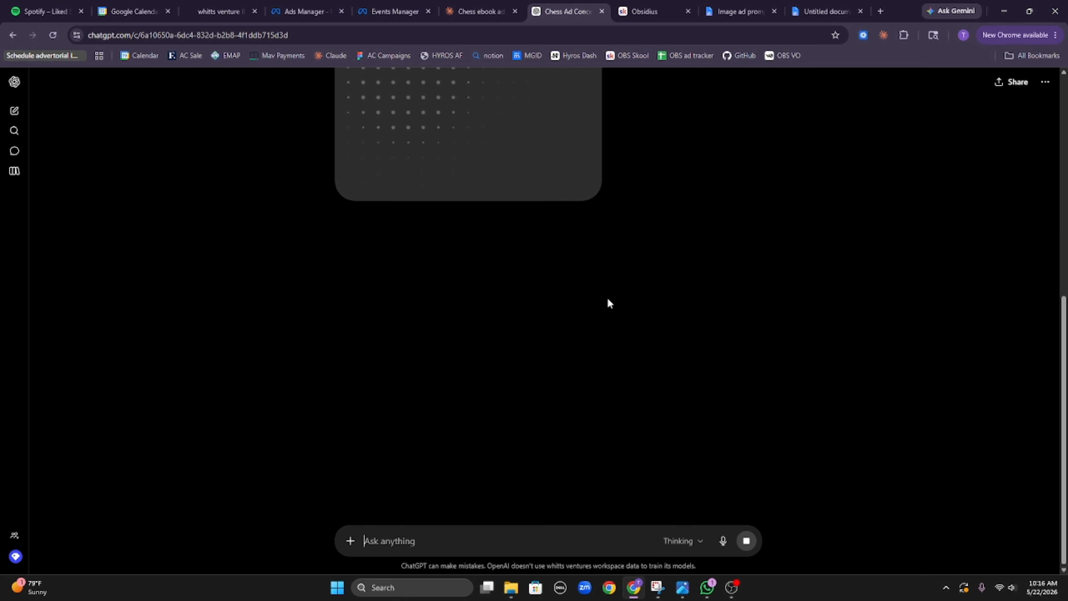
Step: Duplicate the ChatGPT tab and send Prompt 2 from Claude in the fresh chat
scroll(608, 299, "up", 4)
right_click(546, 12)
left_click(631, 111)
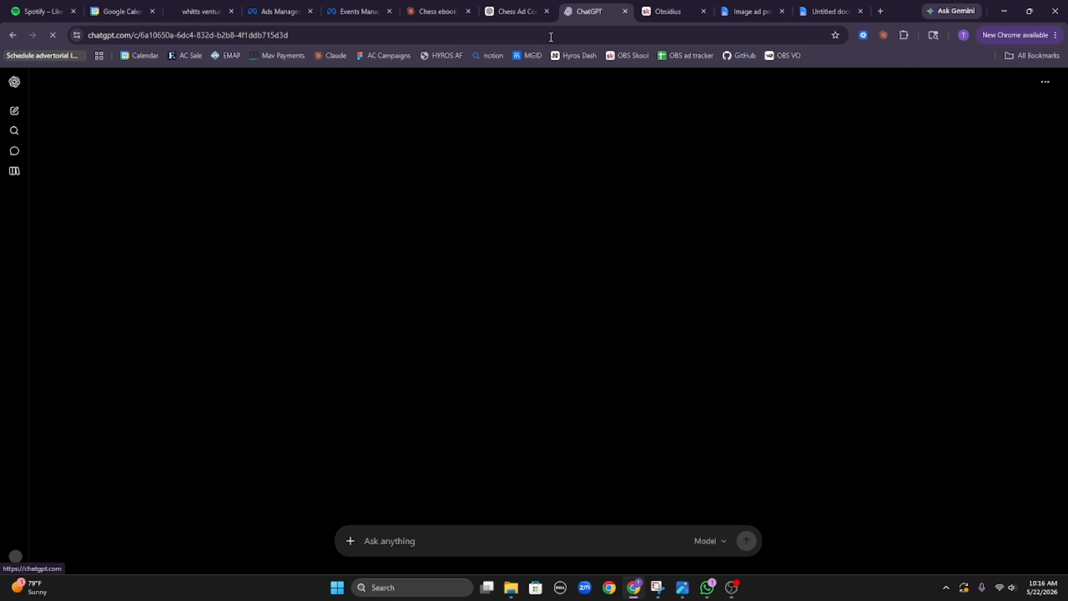
left_click(454, 5)
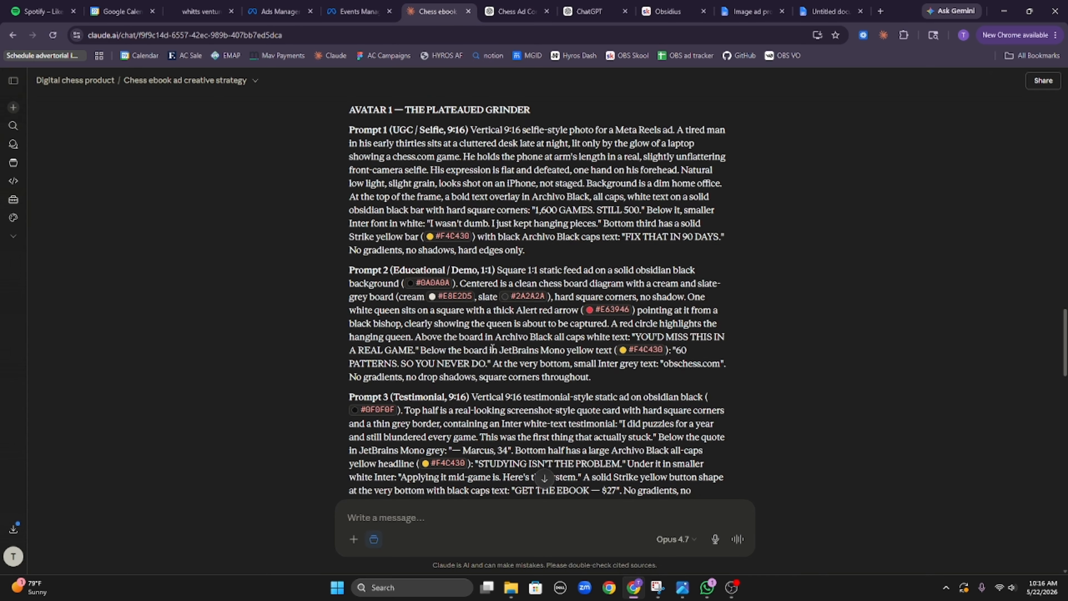
left_click_drag(481, 314, 488, 296)
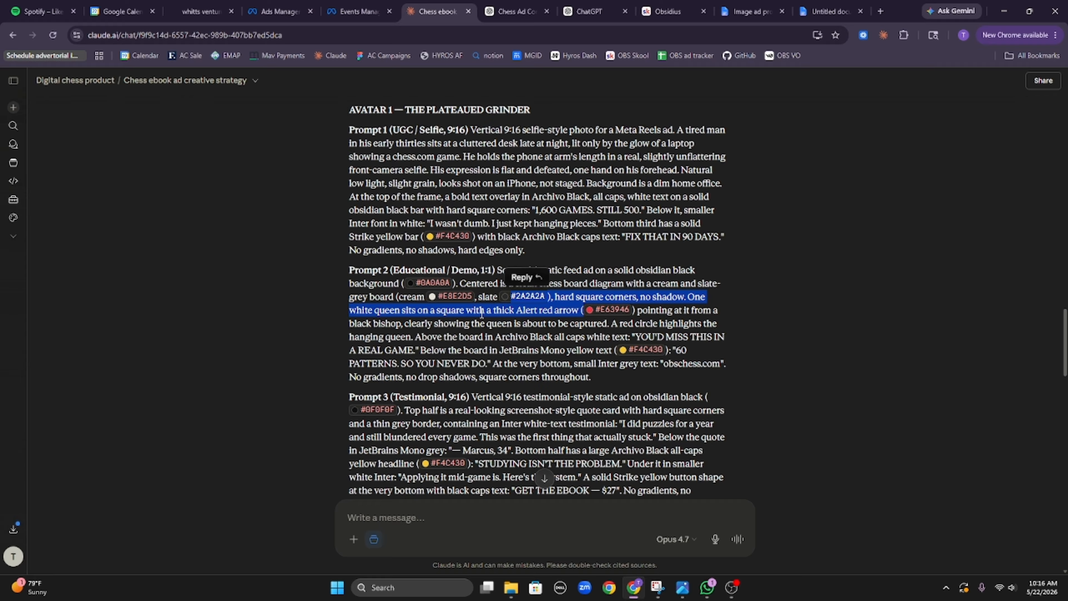
left_click(329, 288)
left_click_drag(334, 273, 693, 373)
key("ctrl+c")
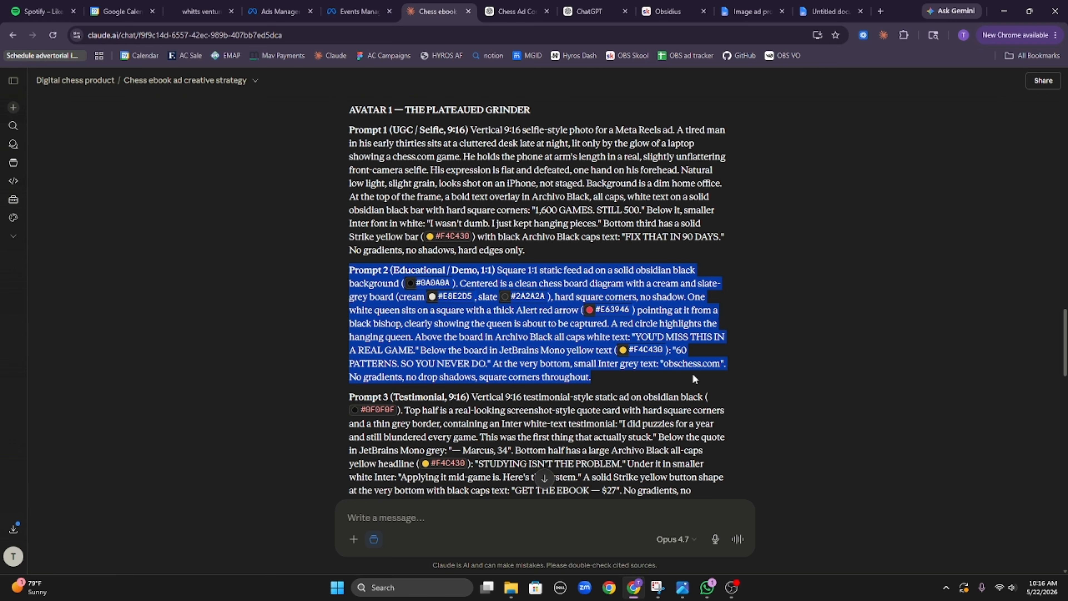
left_click(597, 9)
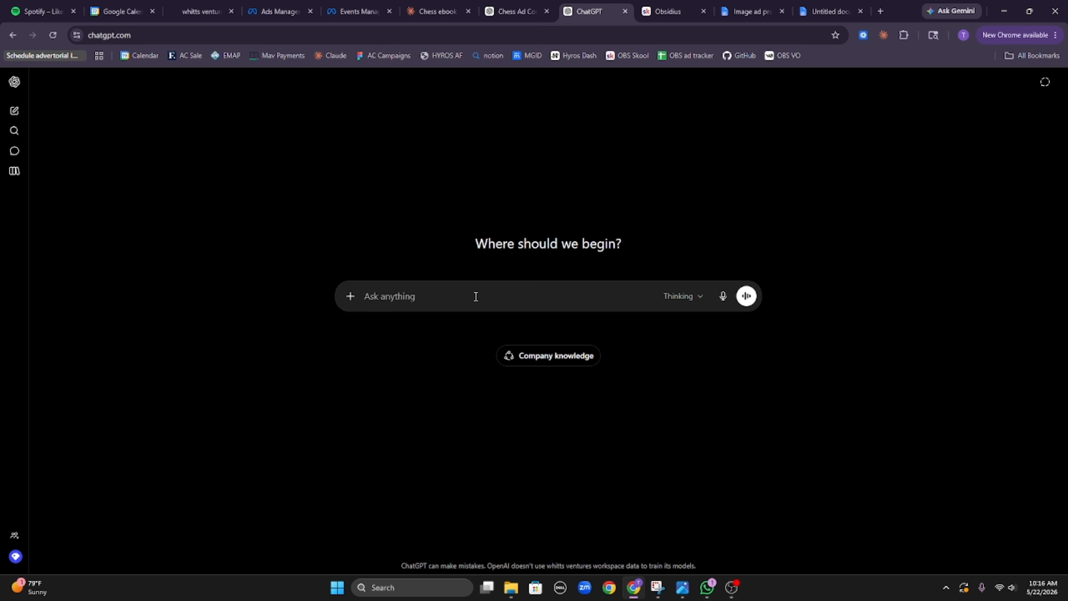
key("ctrl+v")
key("Return")
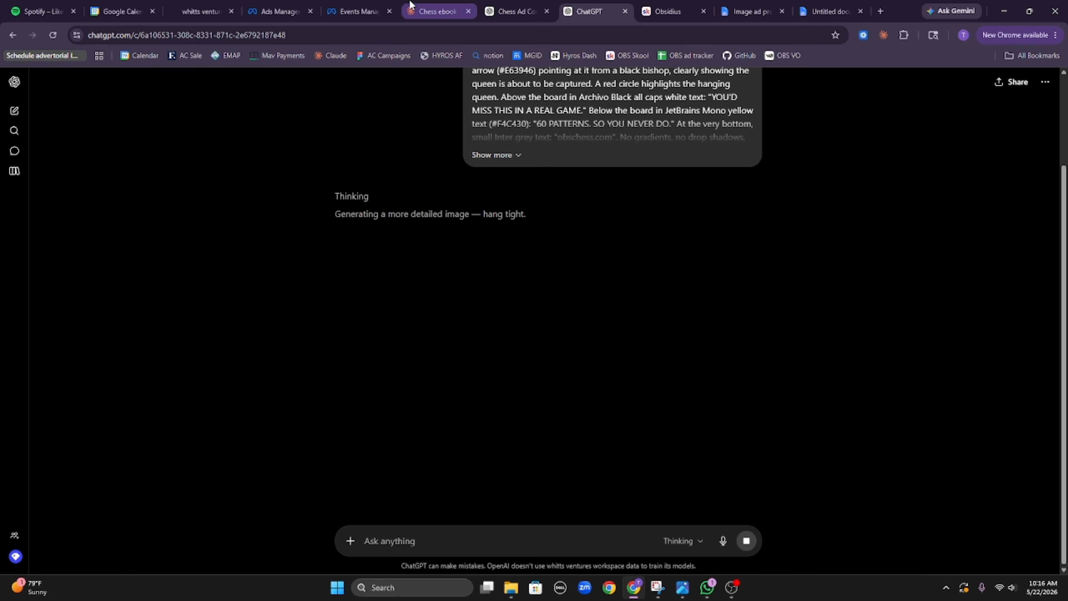
Step: Select Prompt 3 in Claude, then pin the ChatGPT tab and duplicate it for a new chat
left_click(427, 9)
scroll(349, 287, "down", 3)
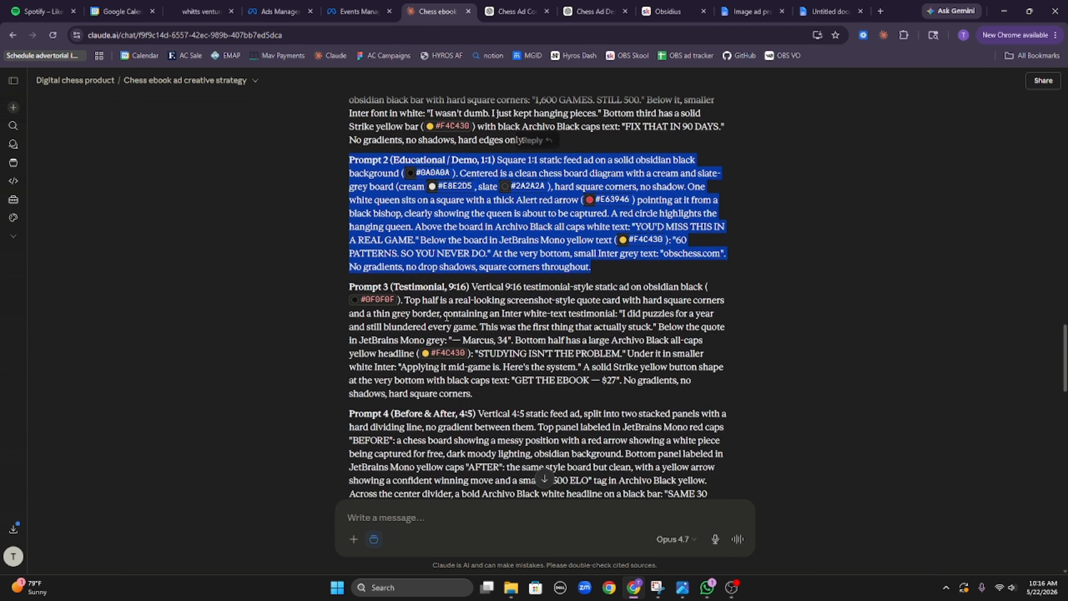
left_click_drag(505, 358, 513, 385)
left_click(592, 12)
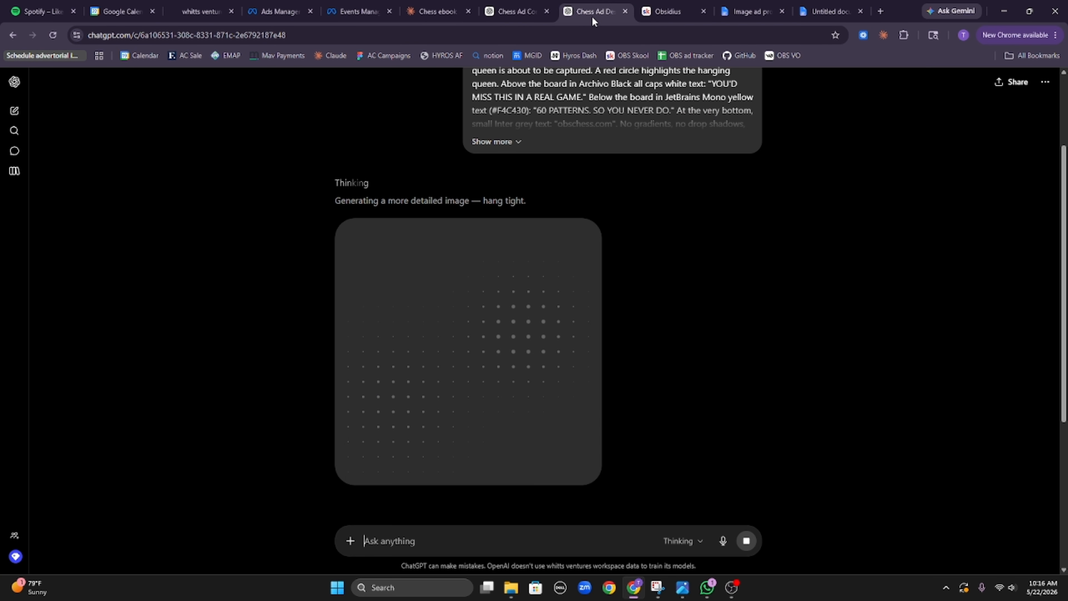
right_click(591, 16)
left_click(663, 127)
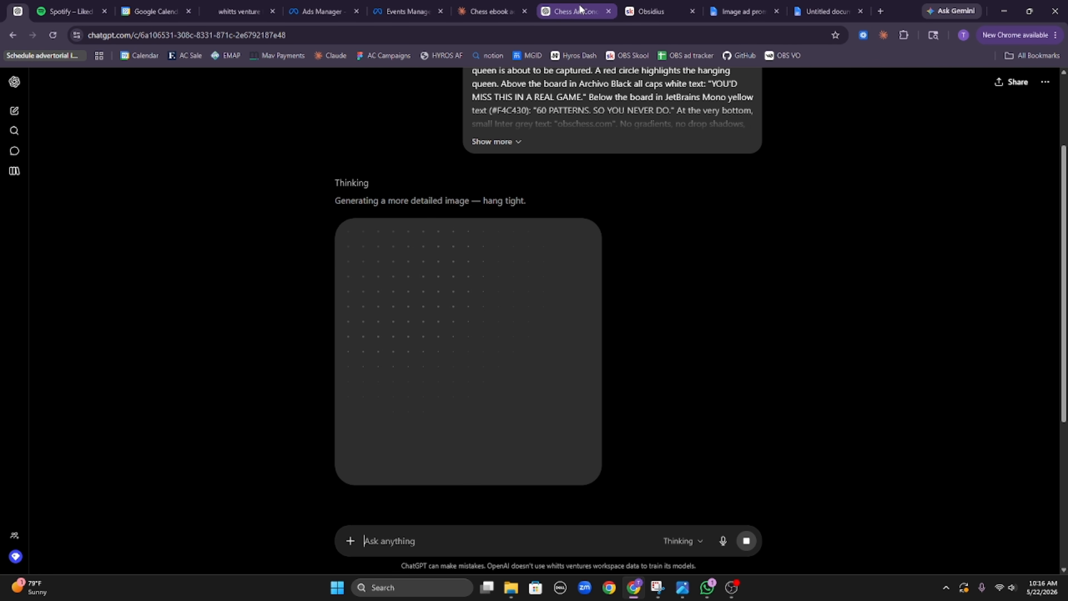
right_click(19, 12)
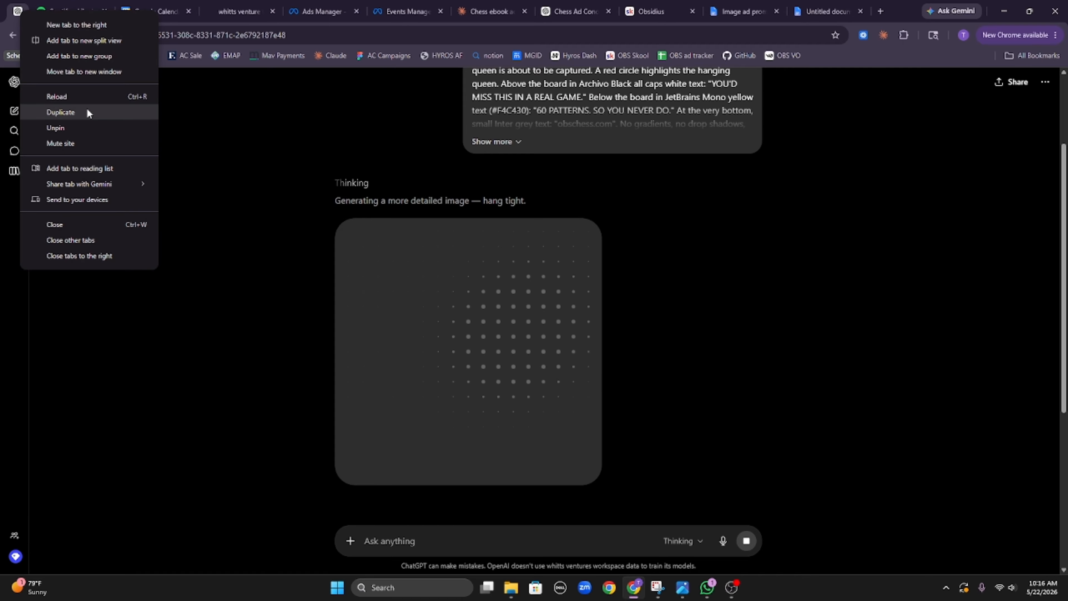
left_click(87, 107)
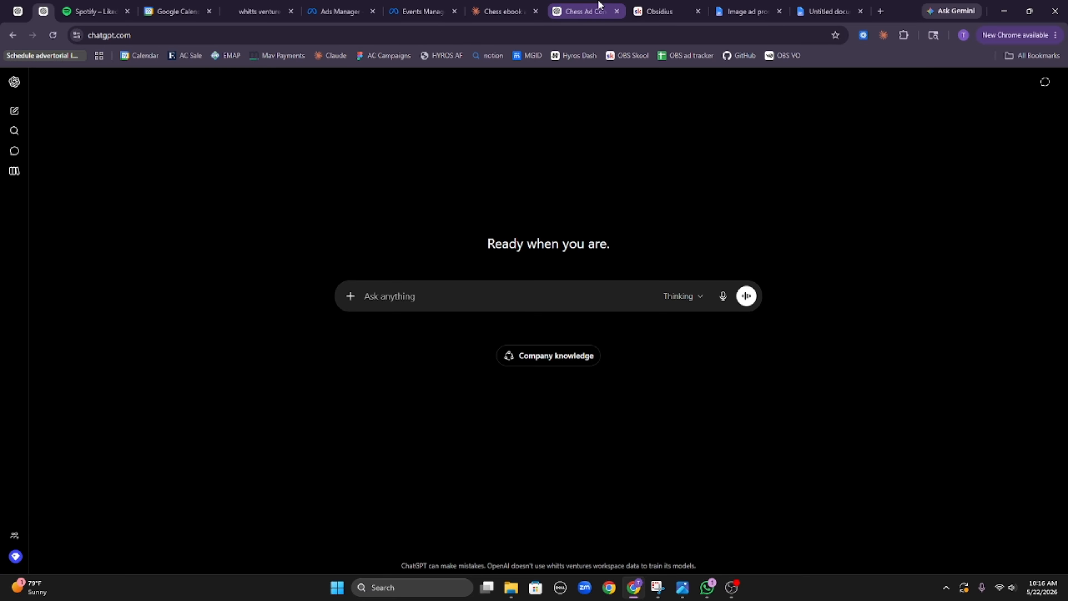
Step: Send Prompt 3 in the fresh ChatGPT chat to generate the testimonial image
left_click_drag(585, 12, 111, 3)
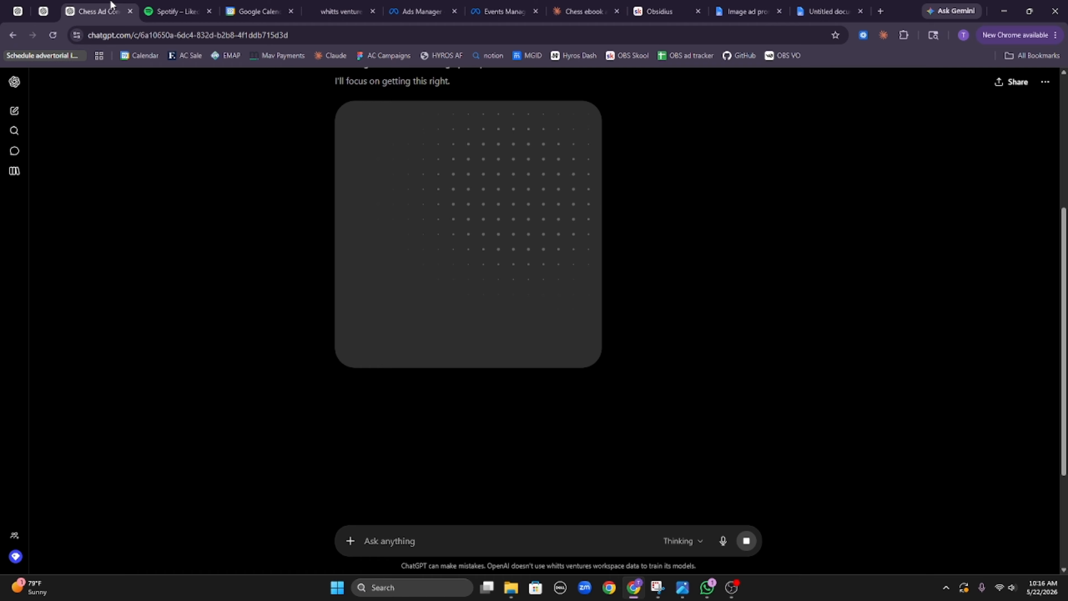
left_click(44, 12)
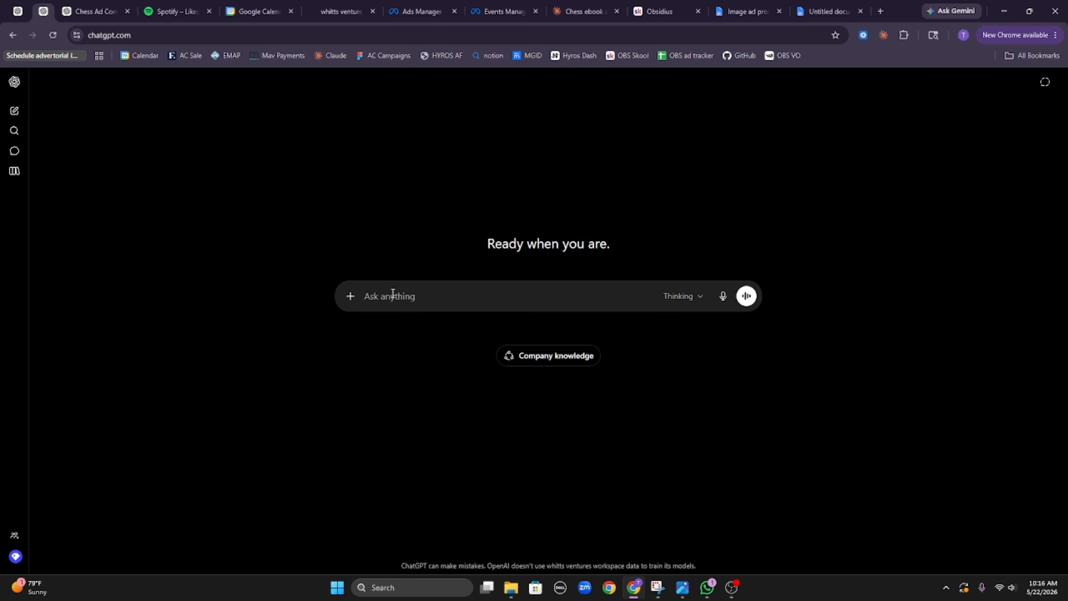
type("Prompt 3 (Testimonial, 9:16) Vertical 9:16 testimonial-style static ad on obsidian black (#0F0F0F). Top half is a real-looking screenshot-style quote card with hard square corners and a thin grey border, containing an Inter white-text testimonial: \"I did puzzles for a year and still blundered every game. This was the first thing that actually stuck.\" Below the quote in JetBrains Mono grey: \"— Marcus, 34\". Bottom half has a large Archivo Black all-caps yellow headline (#F4C430): \"STUDYING ISN'T THE PROBLEM.\" Under it in smaller white Inter: \"Applying it mid-game is. Here's the system.\" A solid Strike yellow button shape at the very bottom with black caps text: \"GET THE EBOOK — $27\". No gradients, no shadows, hard square corners.")
left_click(745, 413)
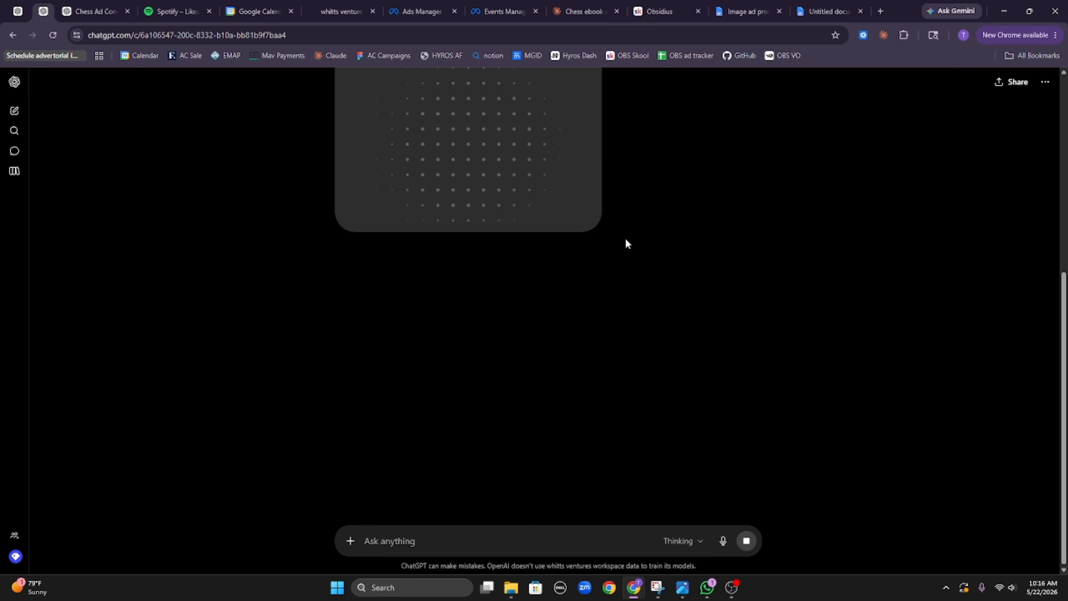
Step: Copy Prompt 4 from Claude and send it in a new ChatGPT chat
left_click(571, 6)
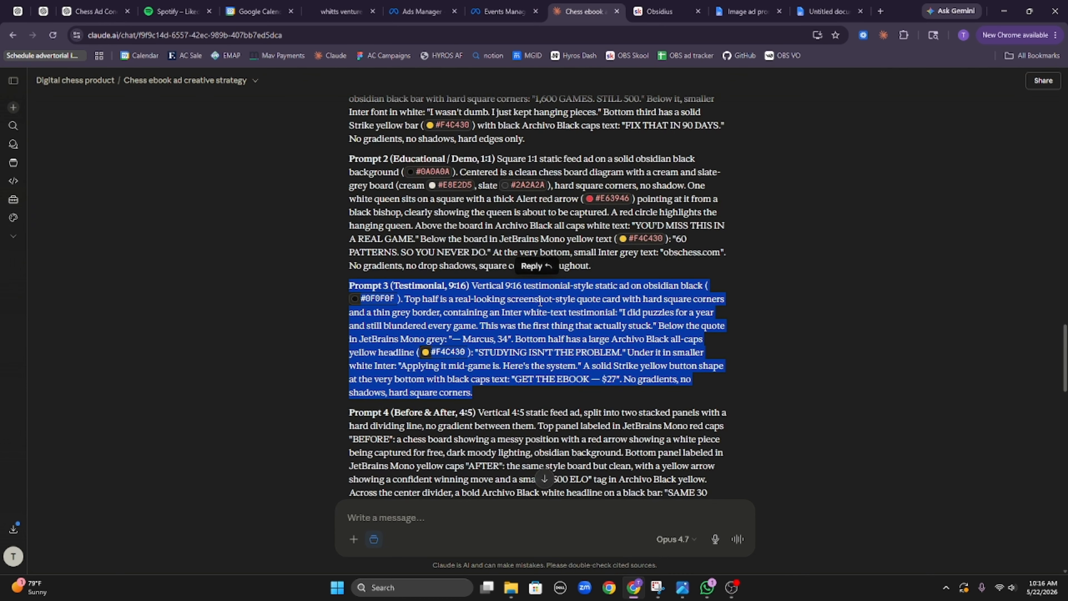
scroll(287, 257, "down", 3)
left_click_drag(324, 241, 545, 362)
key("ctrl+c")
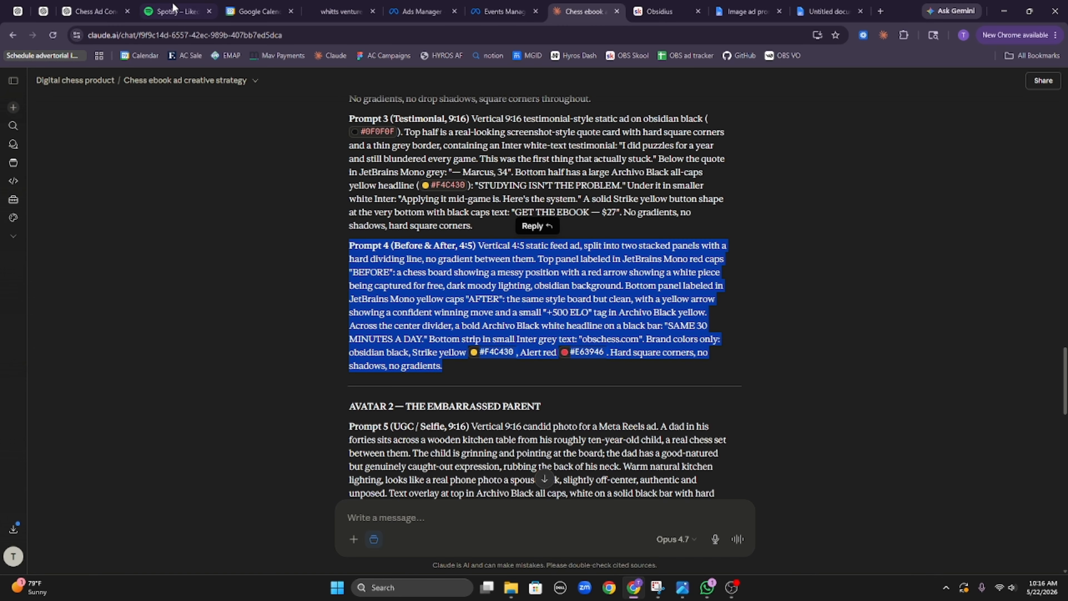
left_click(104, 15)
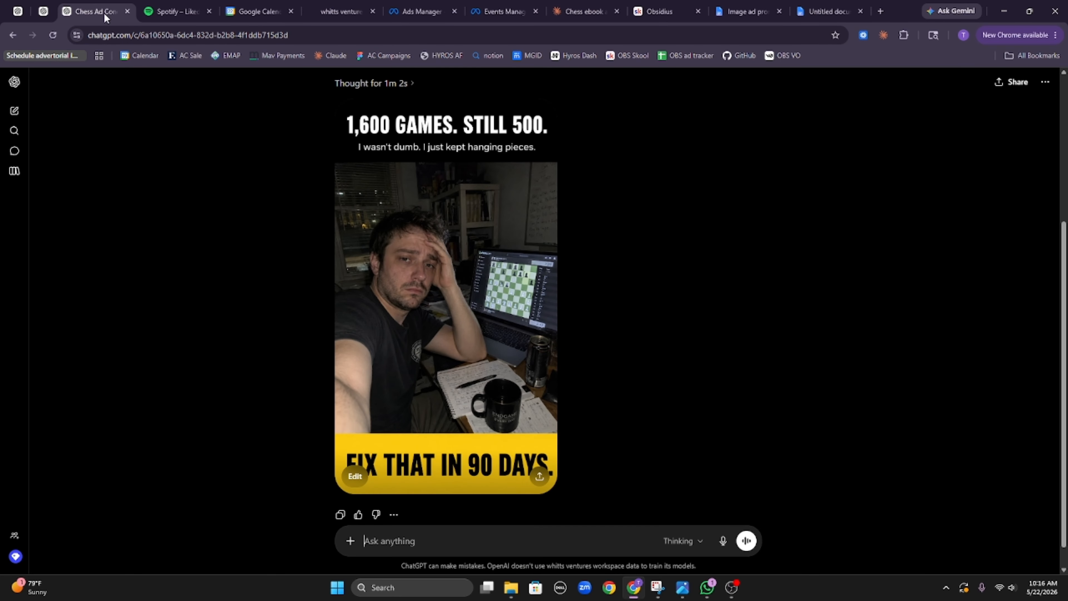
right_click(105, 15)
left_click(191, 115)
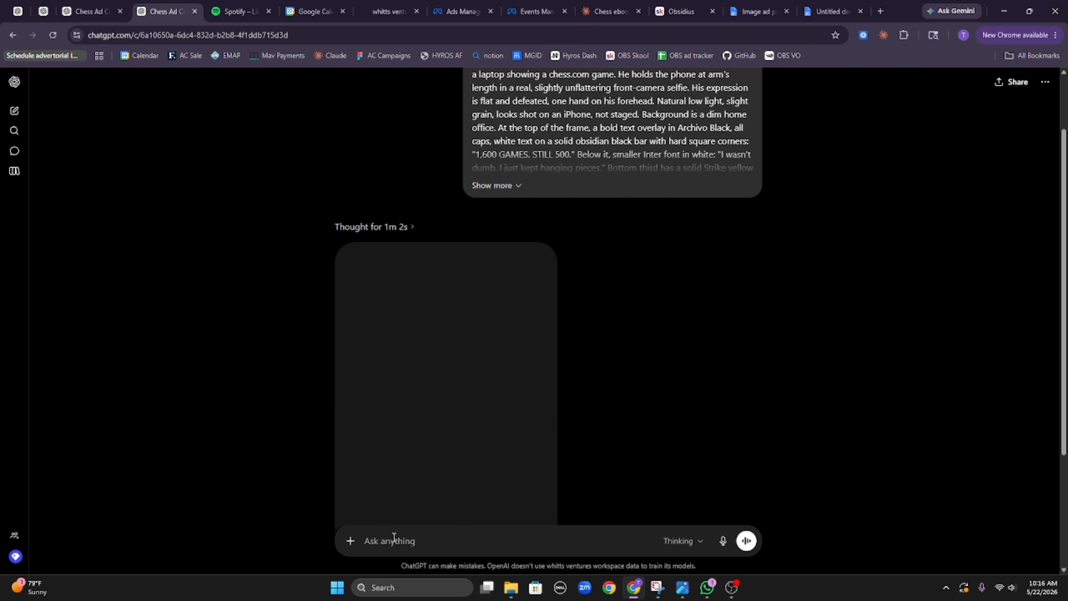
key("ctrl+v")
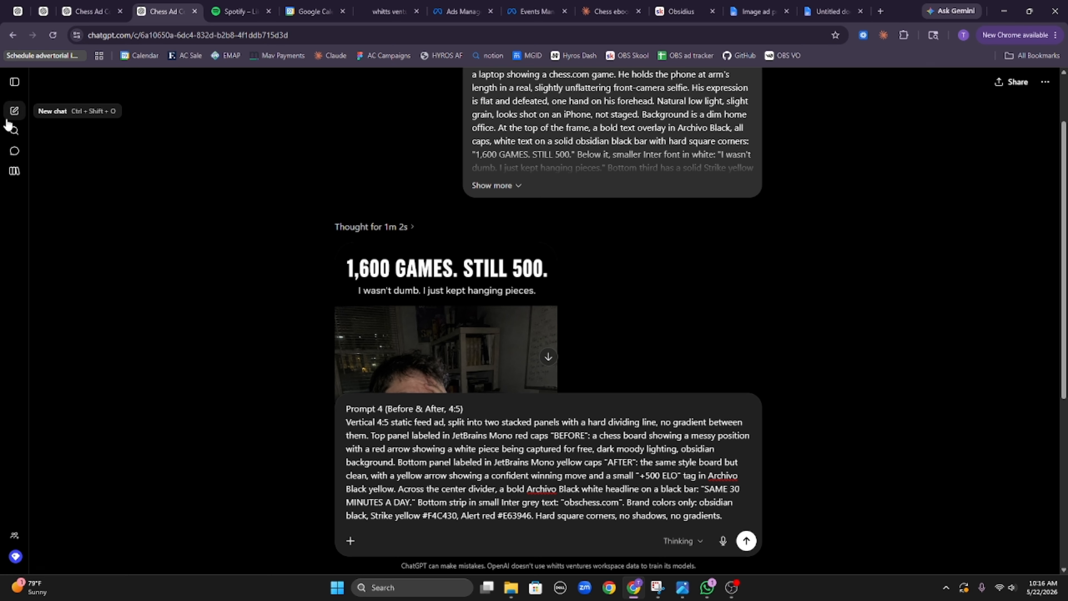
left_click(15, 110)
key("ctrl+v")
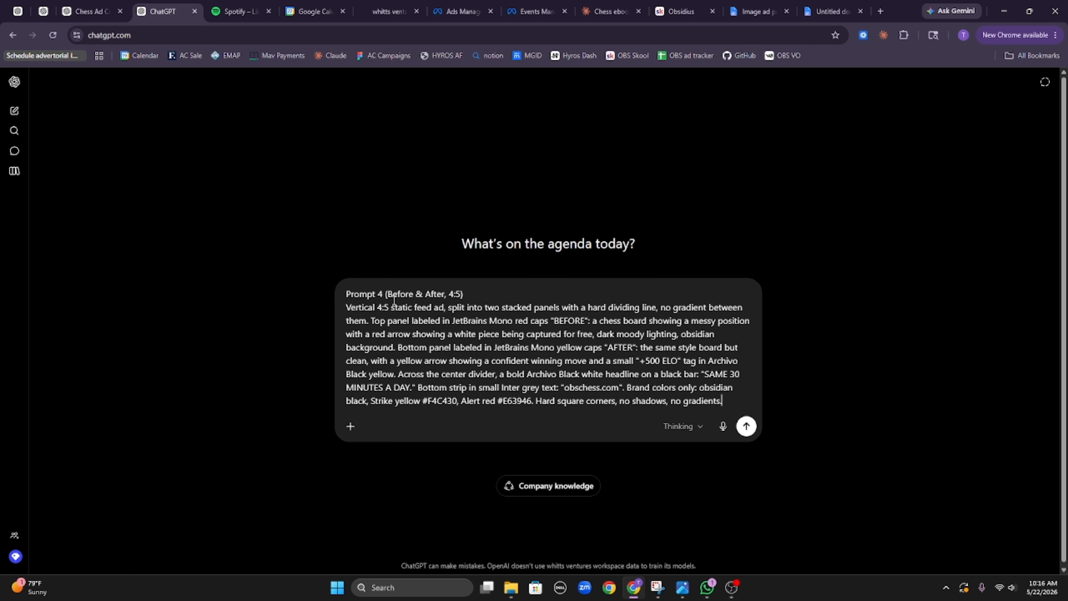
key("Return")
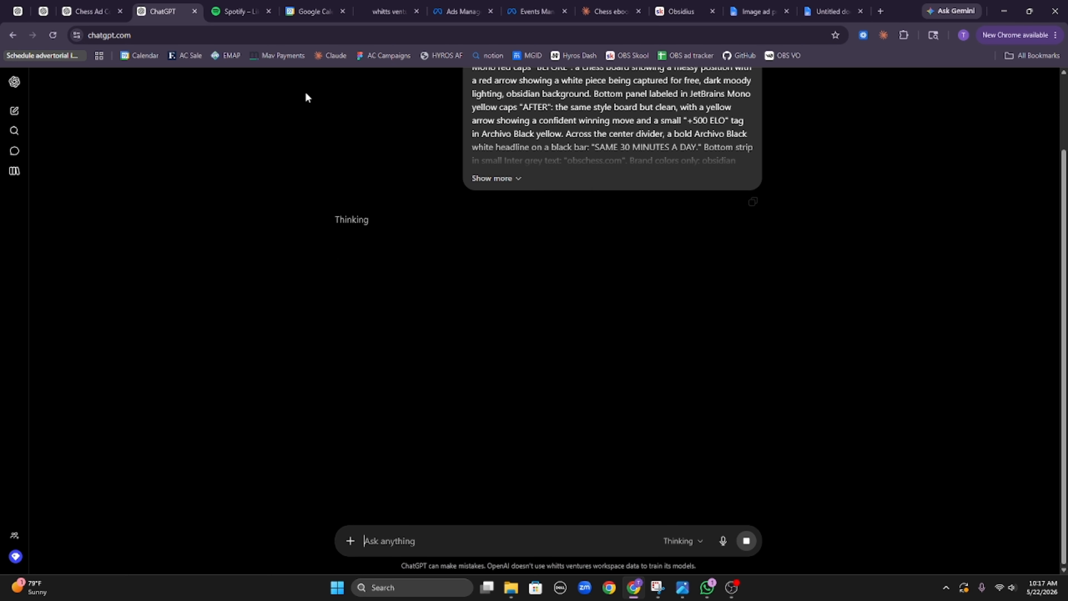
Step: Open another fresh ChatGPT chat and send Prompt 5 copied from Claude
right_click(173, 7)
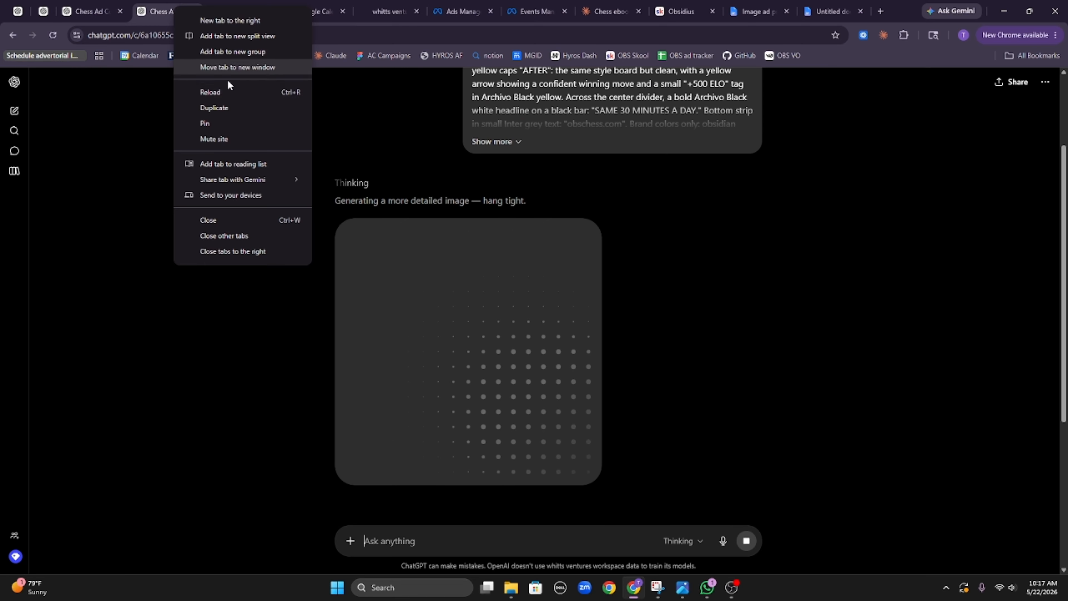
left_click(230, 107)
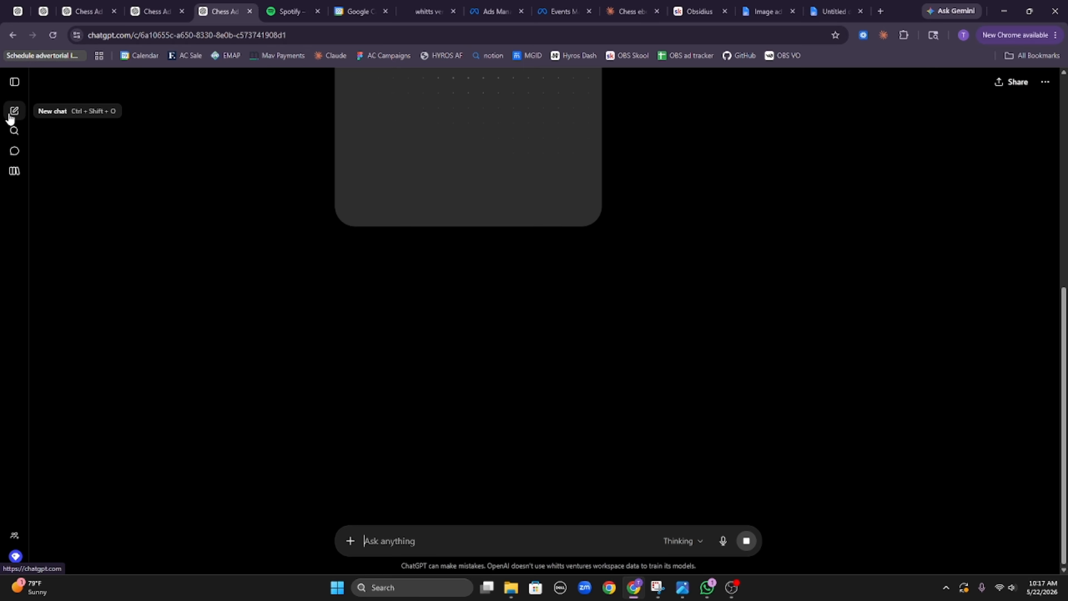
left_click(11, 117)
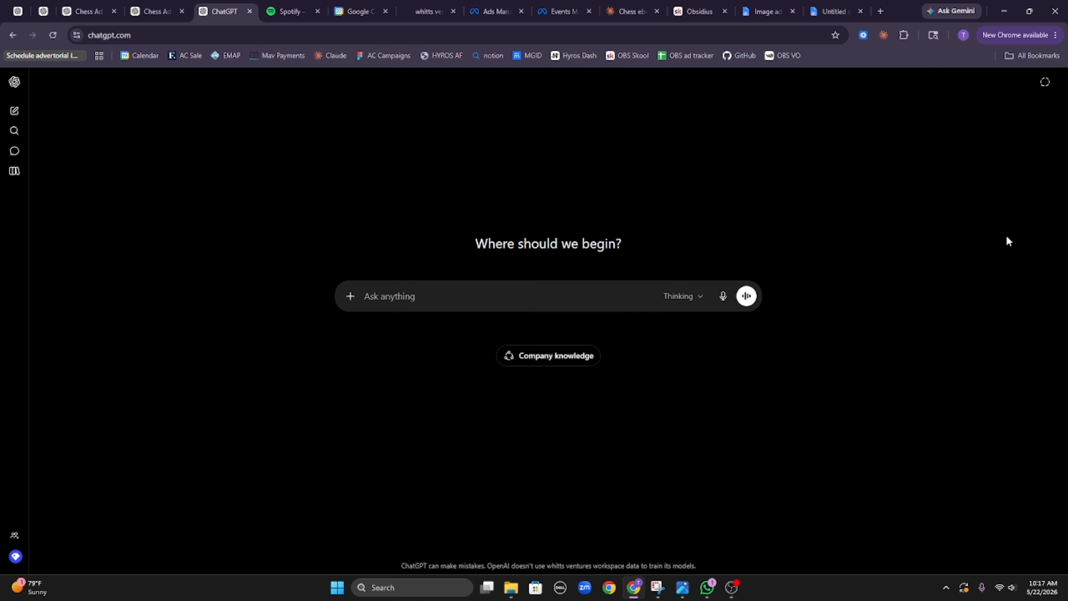
left_click(631, 11)
scroll(478, 323, "down", 4)
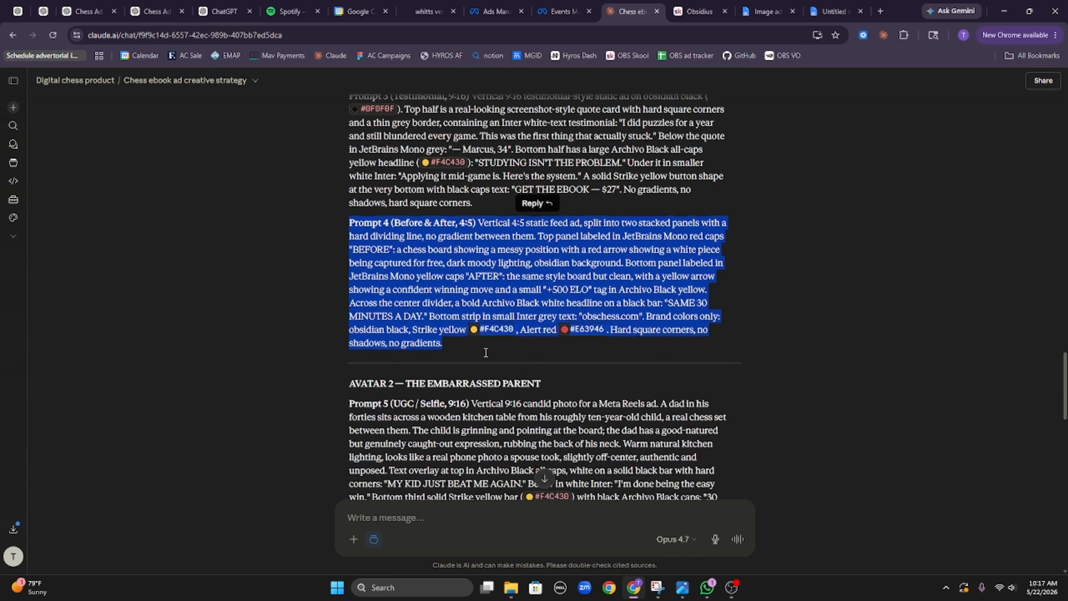
triple_click(479, 323)
left_click_drag(630, 366, 342, 261)
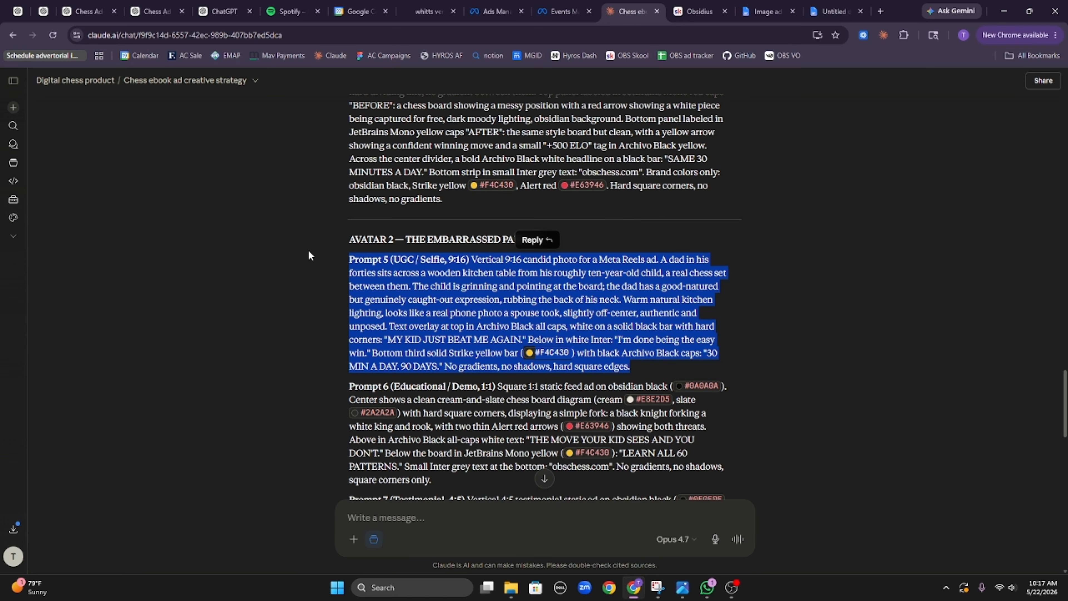
key("ctrl+c")
key("ctrl+5")
key("ctrl+v")
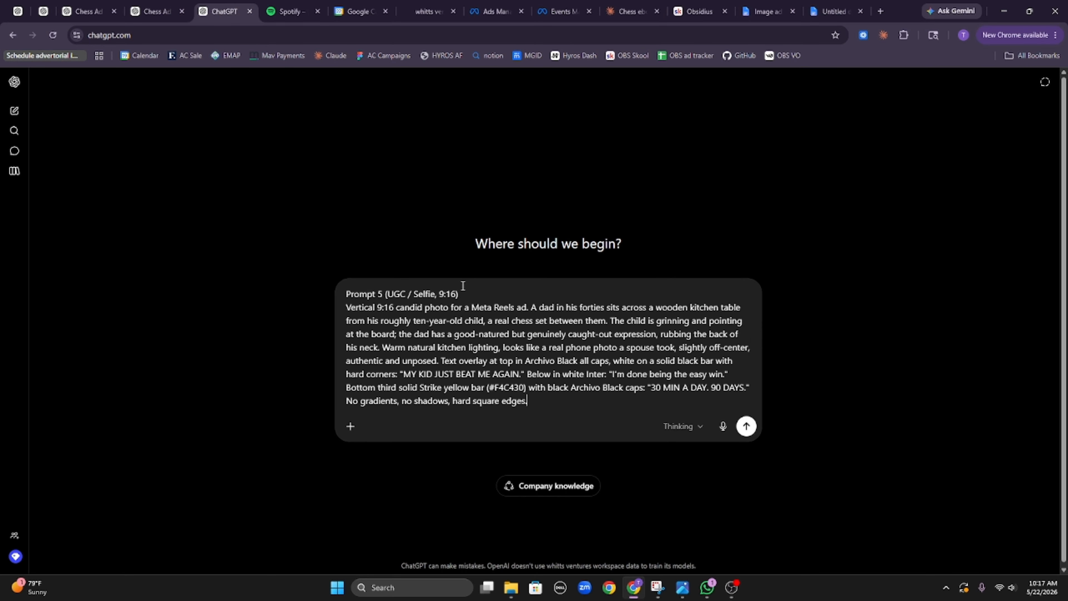
key("Return")
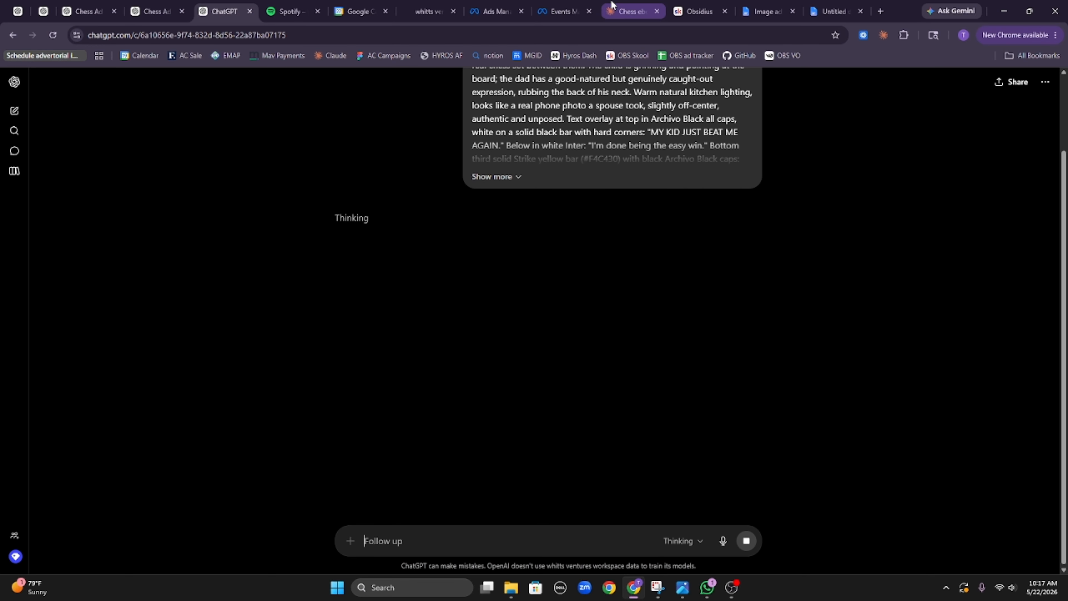
Step: Send Prompt 6, the knight-fork chess-board ad, in another new ChatGPT chat
left_click(630, 12)
scroll(494, 322, "down", 3)
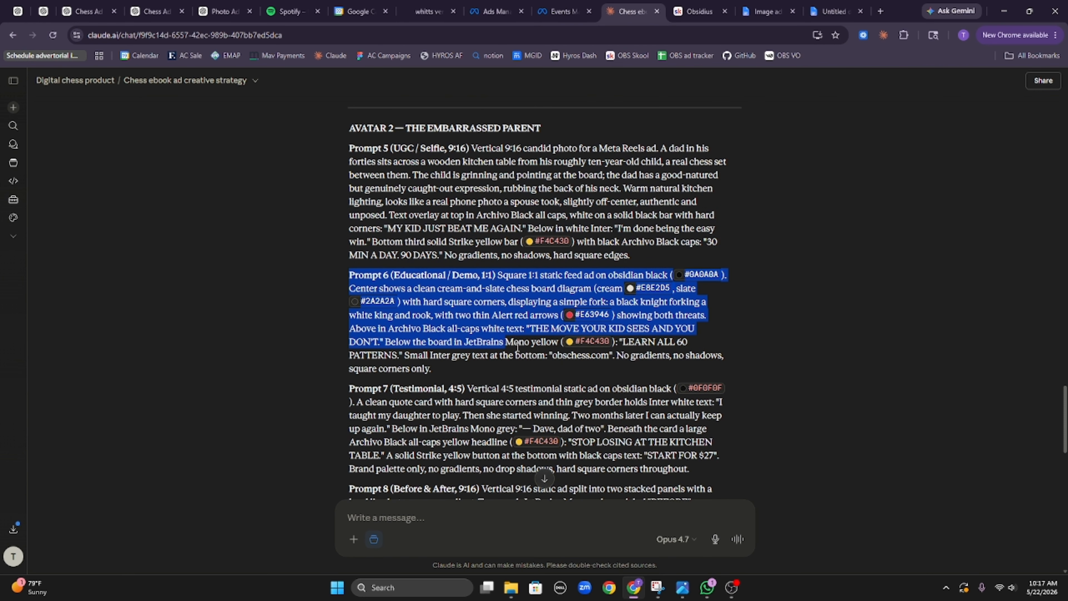
left_click_drag(325, 273, 527, 363)
left_click(245, 6)
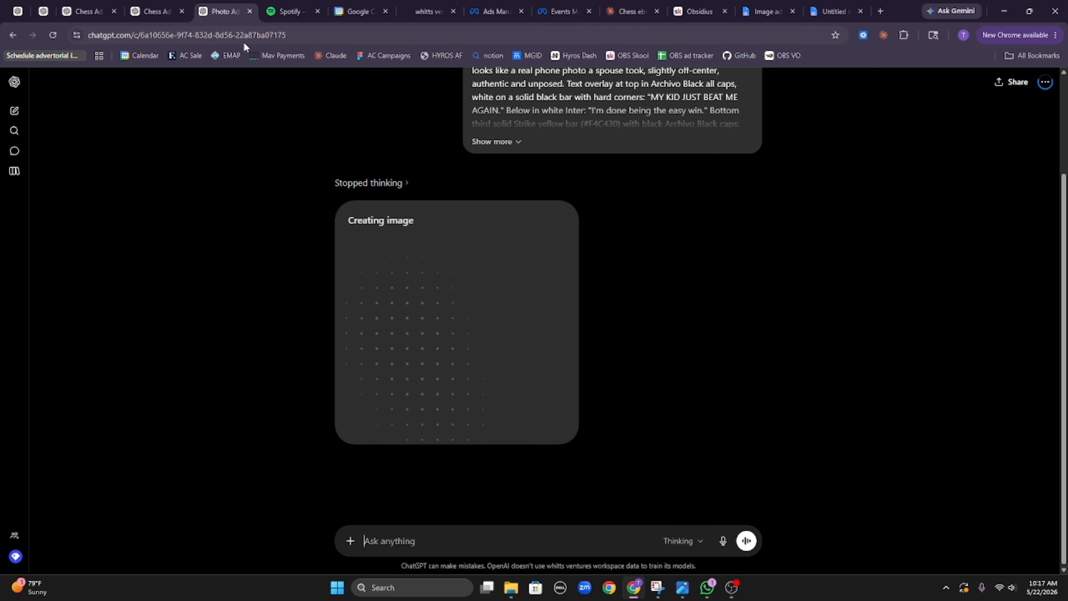
right_click(232, 14)
left_click(294, 115)
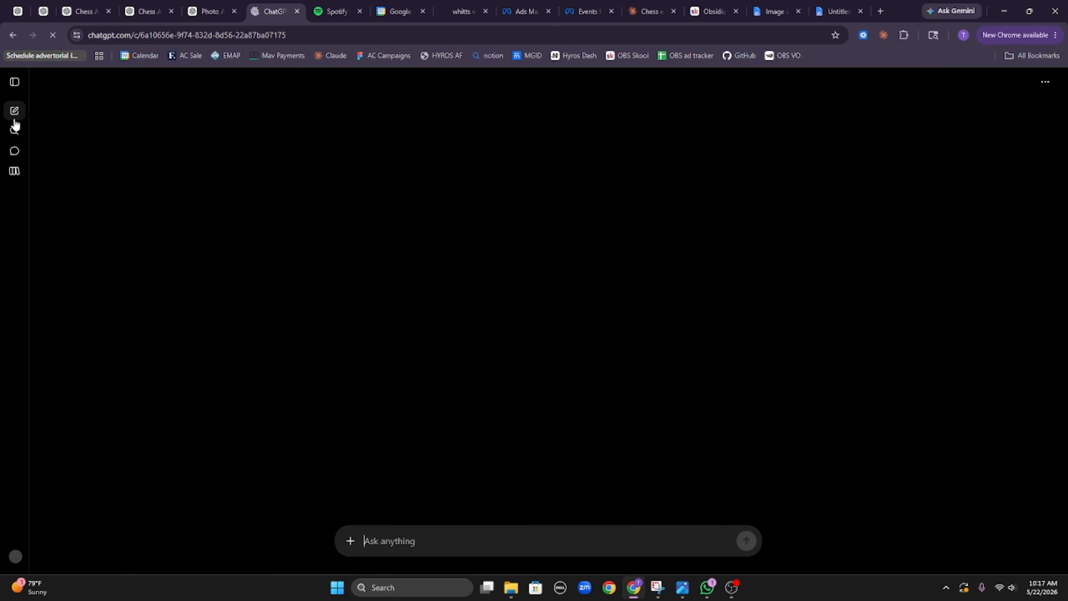
left_click(14, 112)
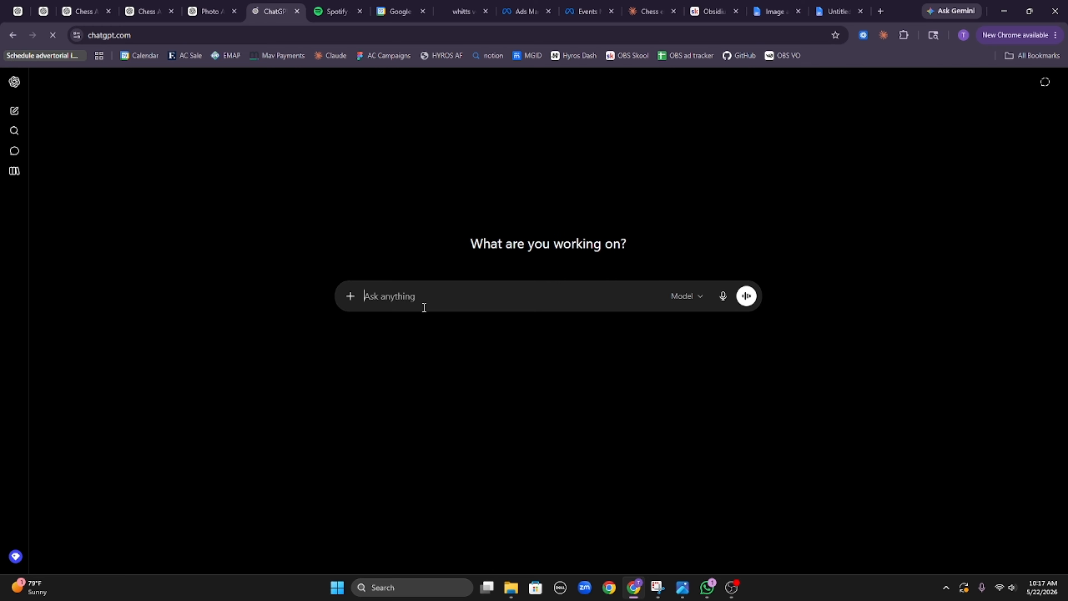
key("ctrl+v")
key("Return")
Step: Paste Prompt 7's testimonial brief into a fresh ChatGPT chat and send it
left_click(632, 5)
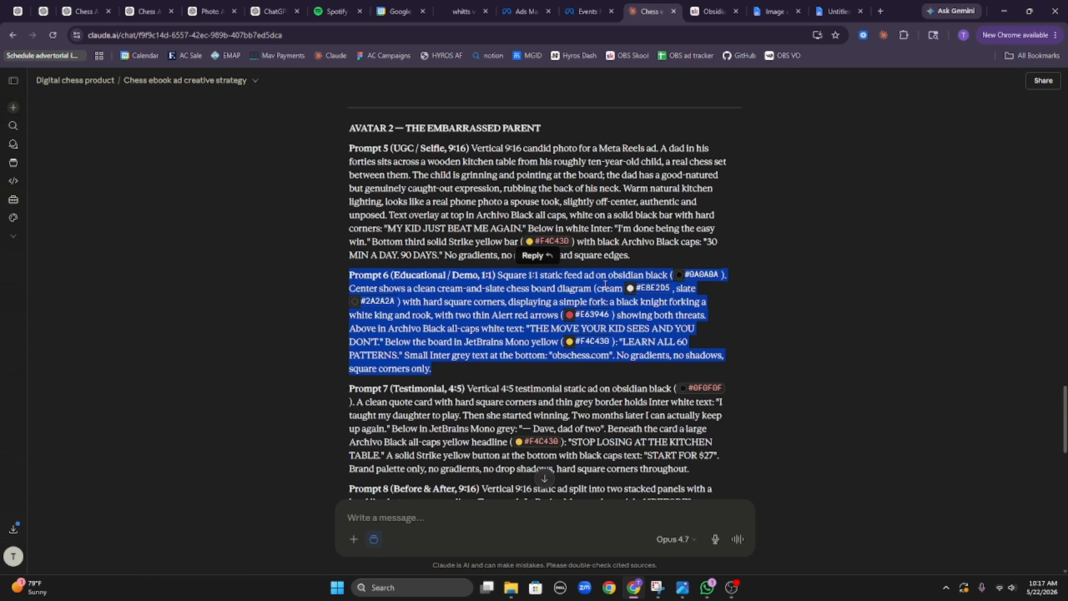
scroll(636, 303, "down", 3)
left_click_drag(689, 314, 332, 223)
left_click(264, 12)
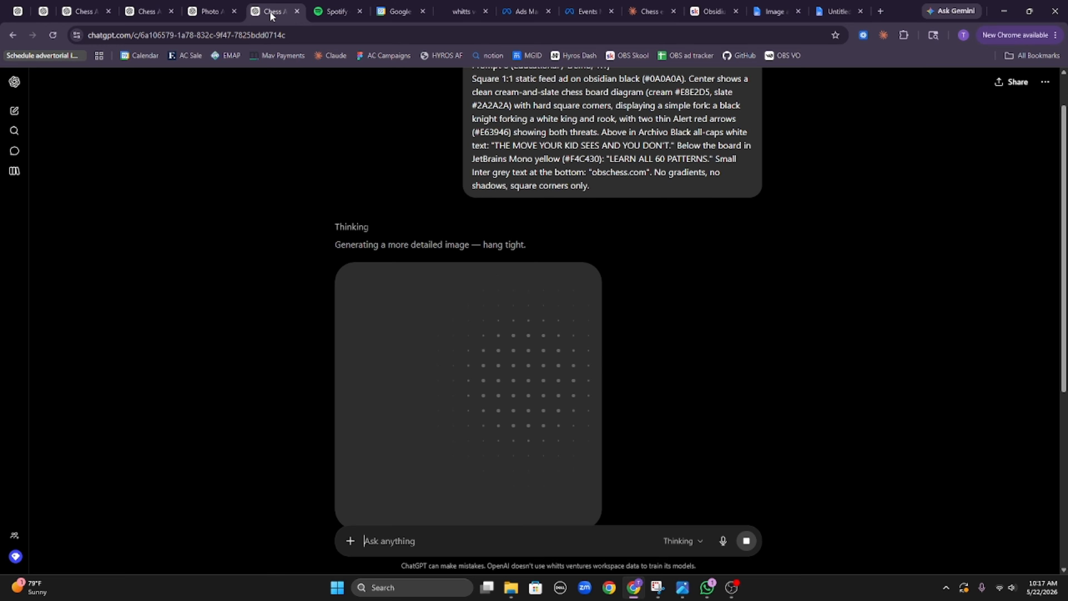
right_click(269, 15)
left_click(367, 108)
left_click(20, 110)
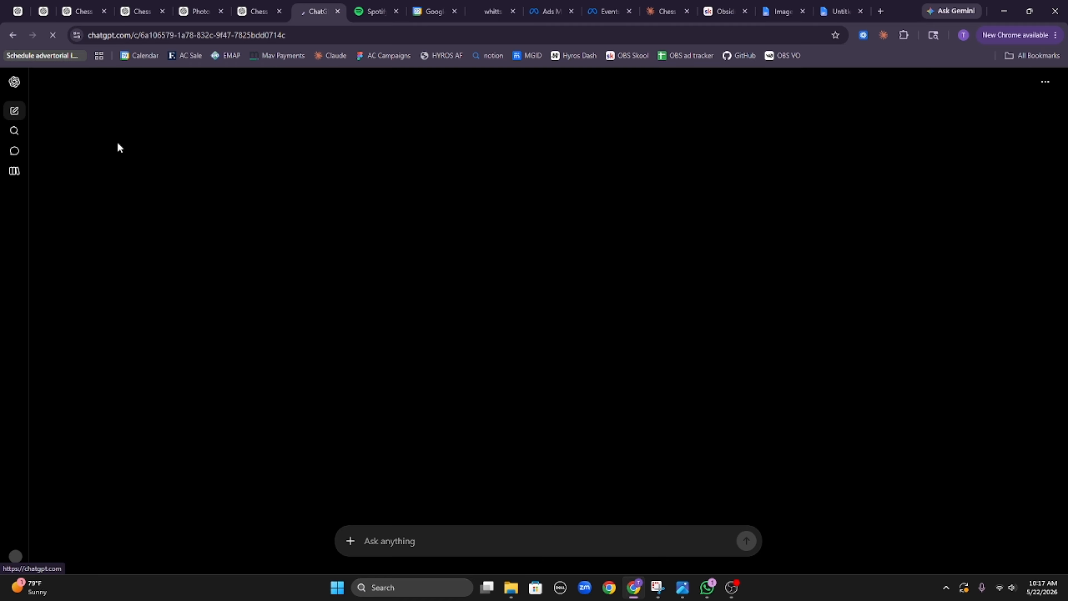
key("ctrl+v")
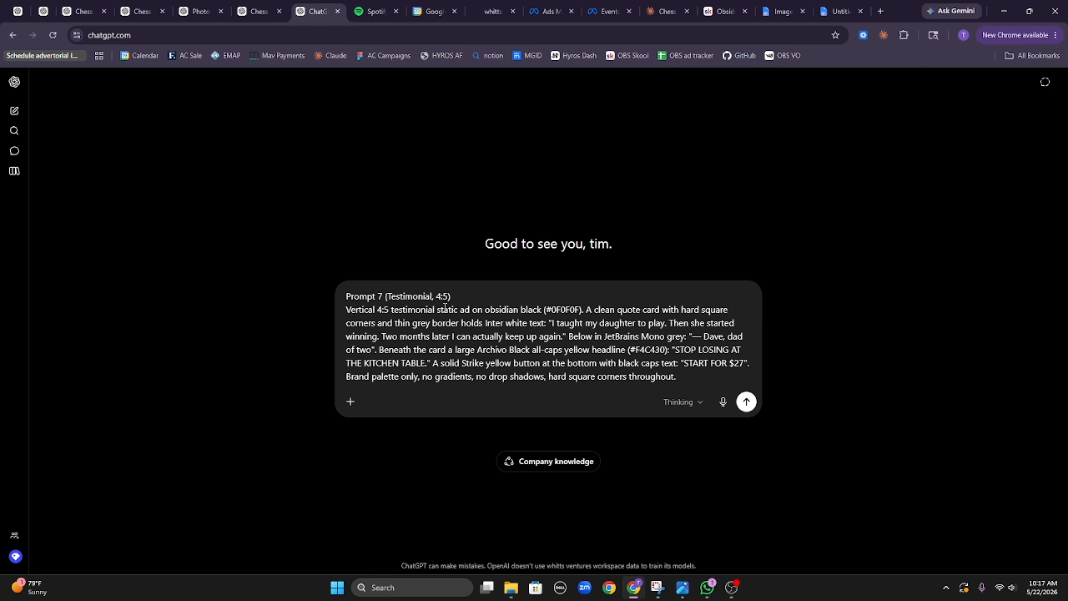
key("Return")
left_click(667, 6)
scroll(472, 326, "down", 4)
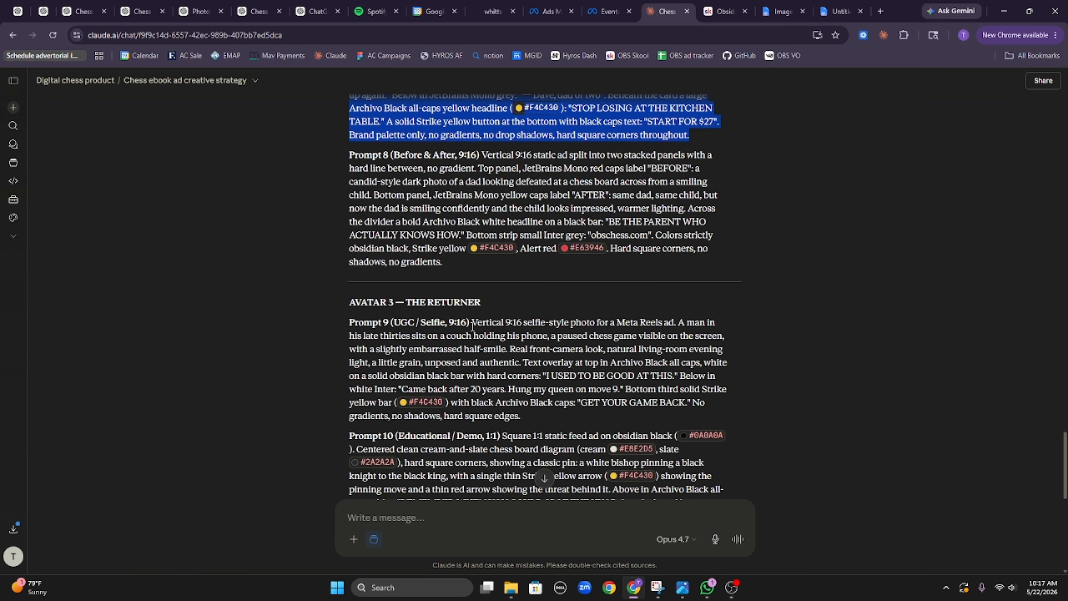
Step: Send the copied Prompt 8 brief to a fresh ChatGPT chat to generate its image
left_click_drag(458, 262, 317, 158)
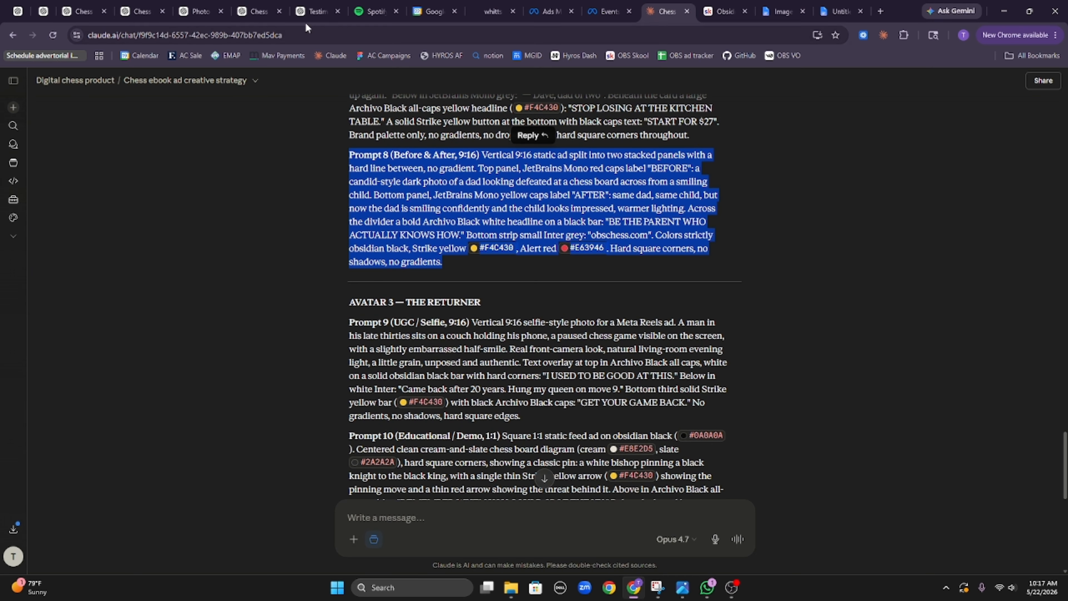
left_click(313, 11)
right_click(305, 10)
left_click(378, 109)
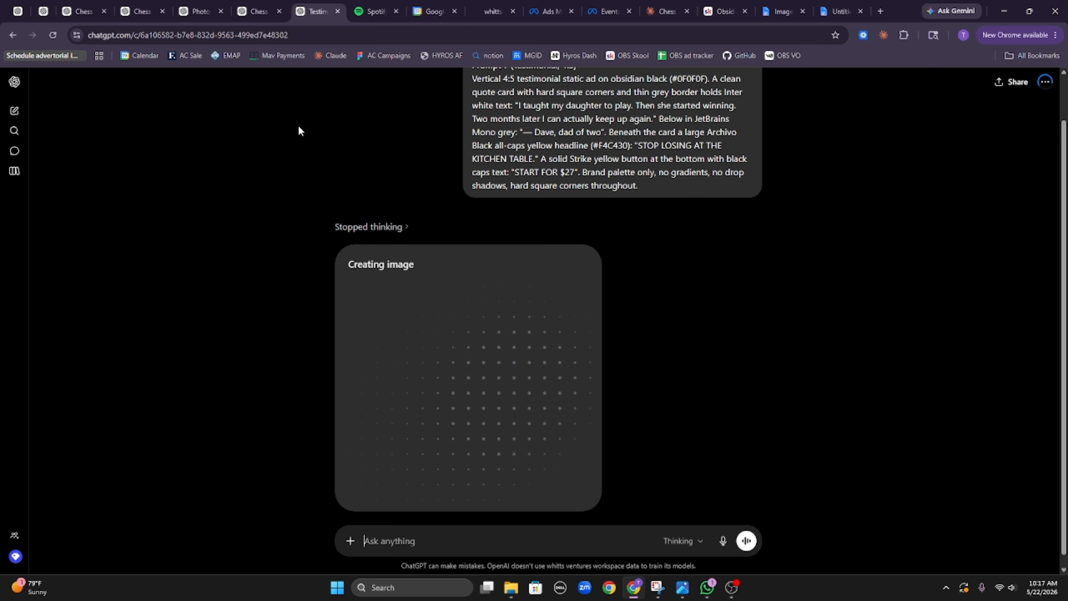
left_click(21, 117)
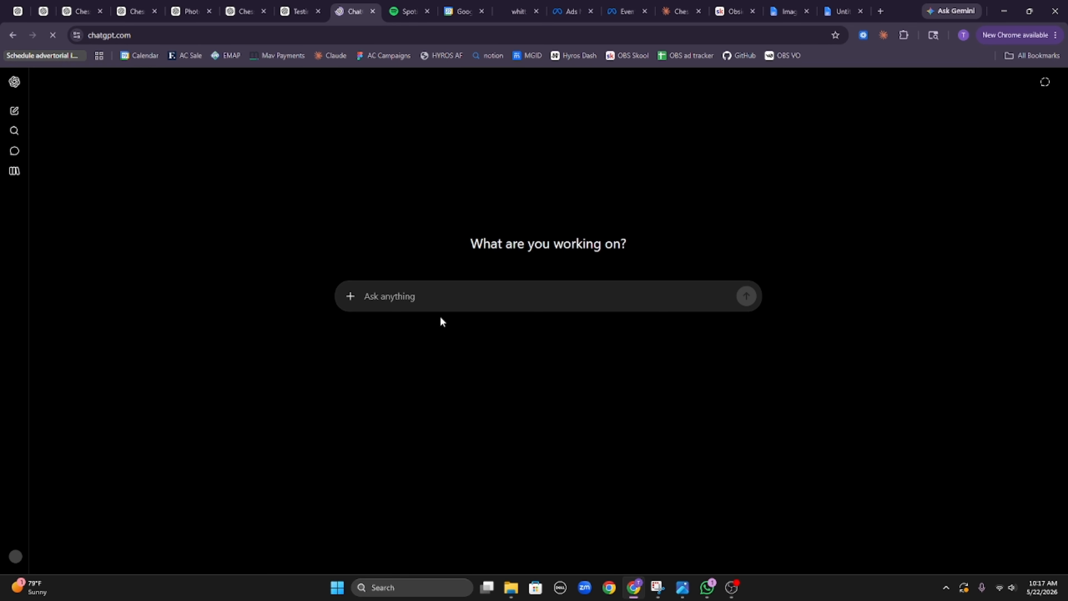
key("ctrl+v")
key("Return")
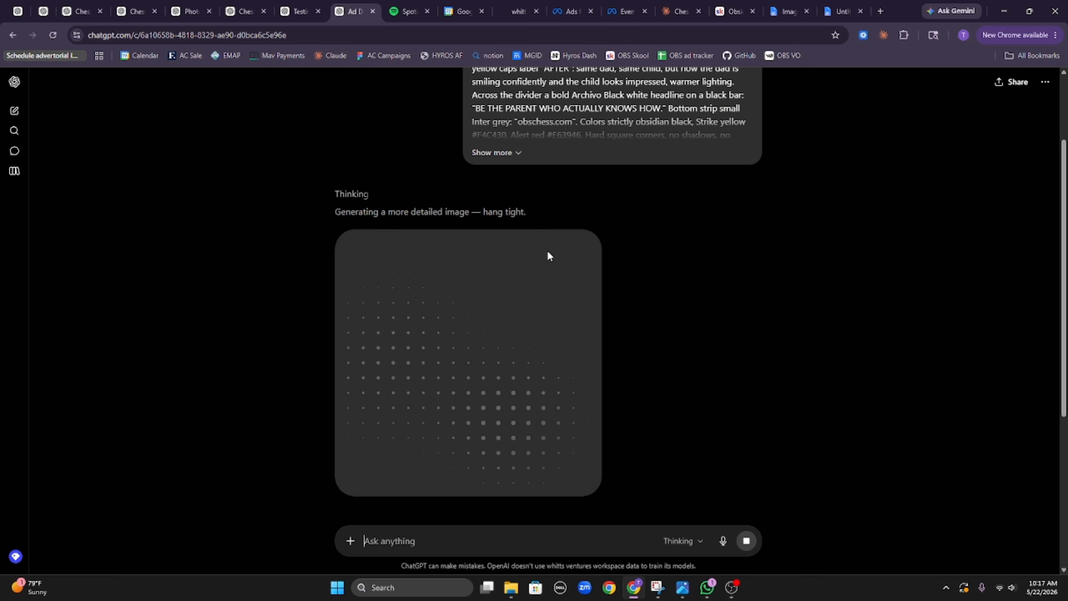
scroll(545, 247, "down", 5)
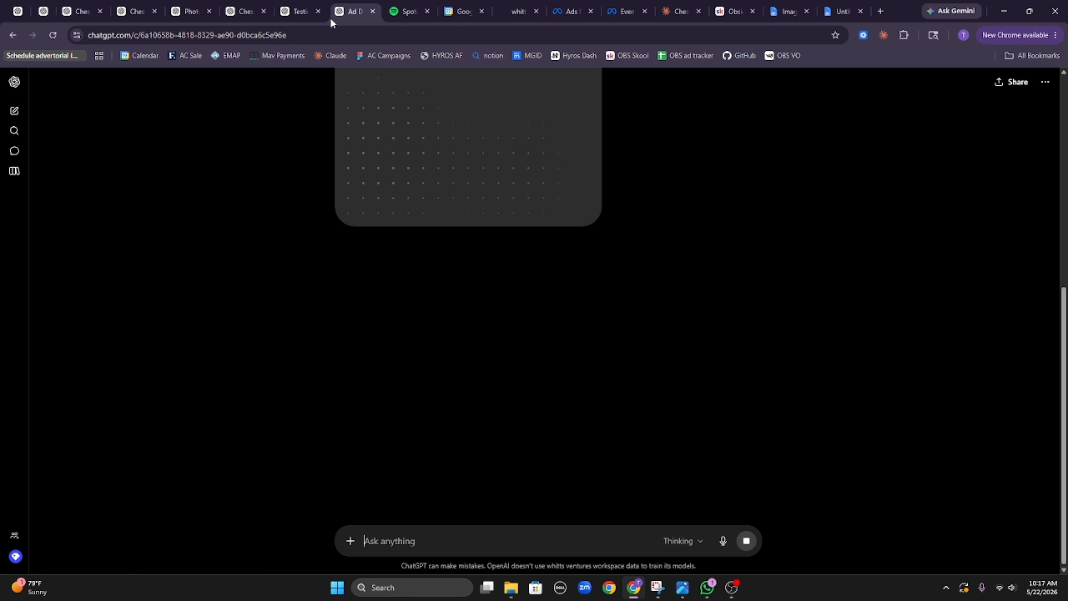
Step: Duplicate the Prompt 8 chat and send the Prompt 9 brief from Claude in the blank chat
right_click(358, 8)
left_click(407, 107)
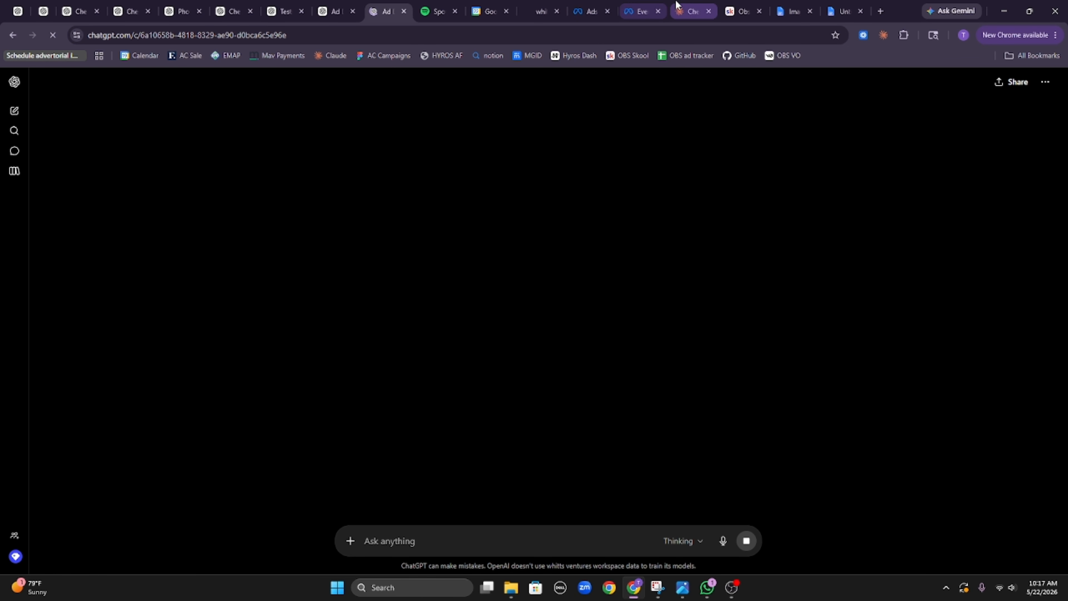
left_click(689, 12)
left_click_drag(350, 322, 557, 423)
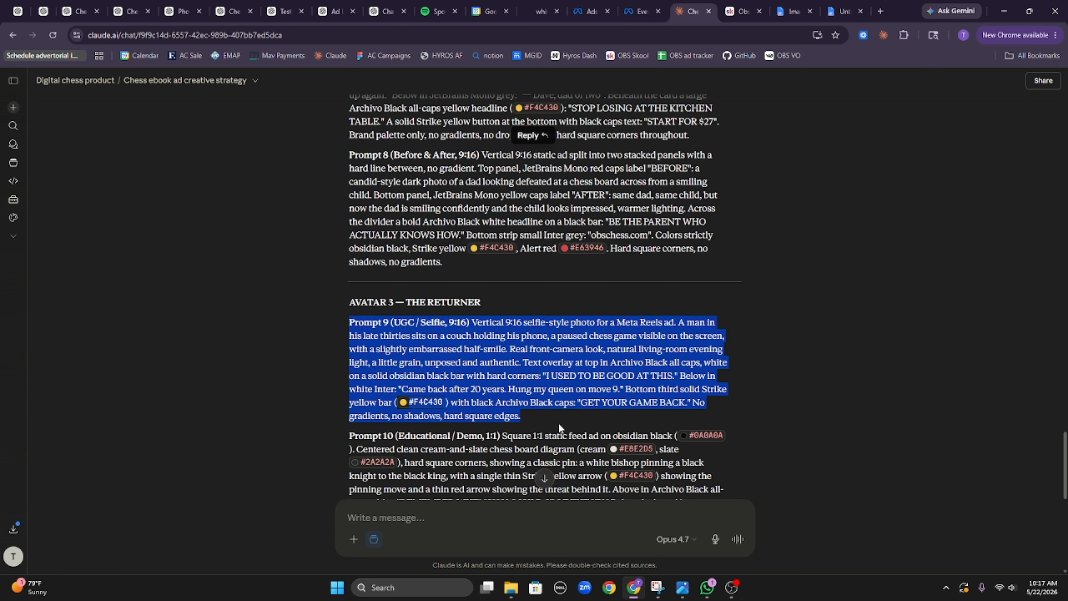
left_click(392, 5)
key("ctrl+v")
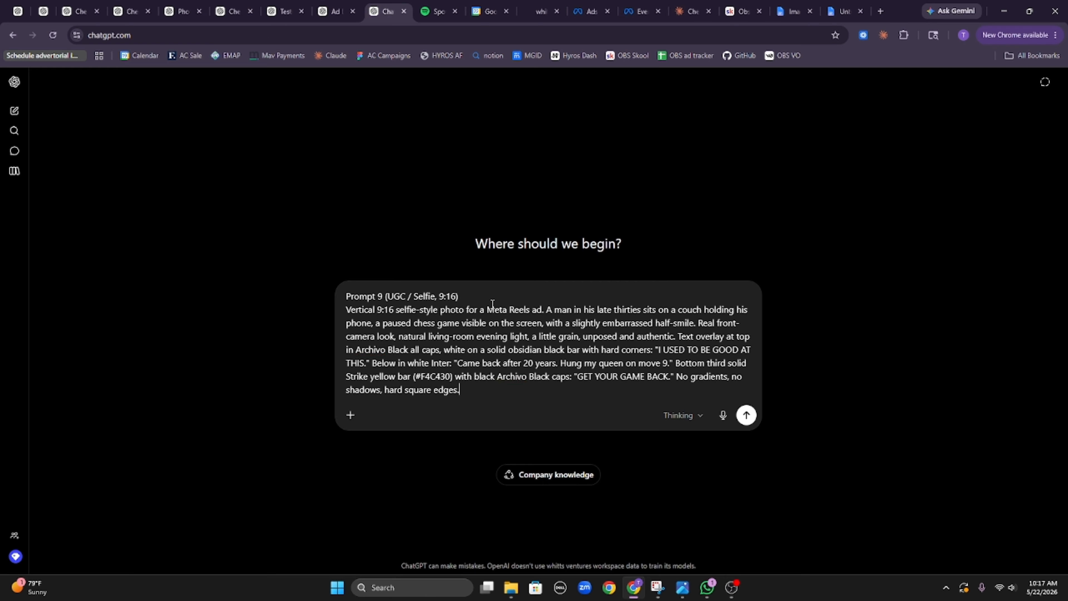
key("Return")
Step: Copy Prompt 10 from Claude and send it in a ChatGPT chat
left_click(693, 10)
scroll(470, 239, "down", 5)
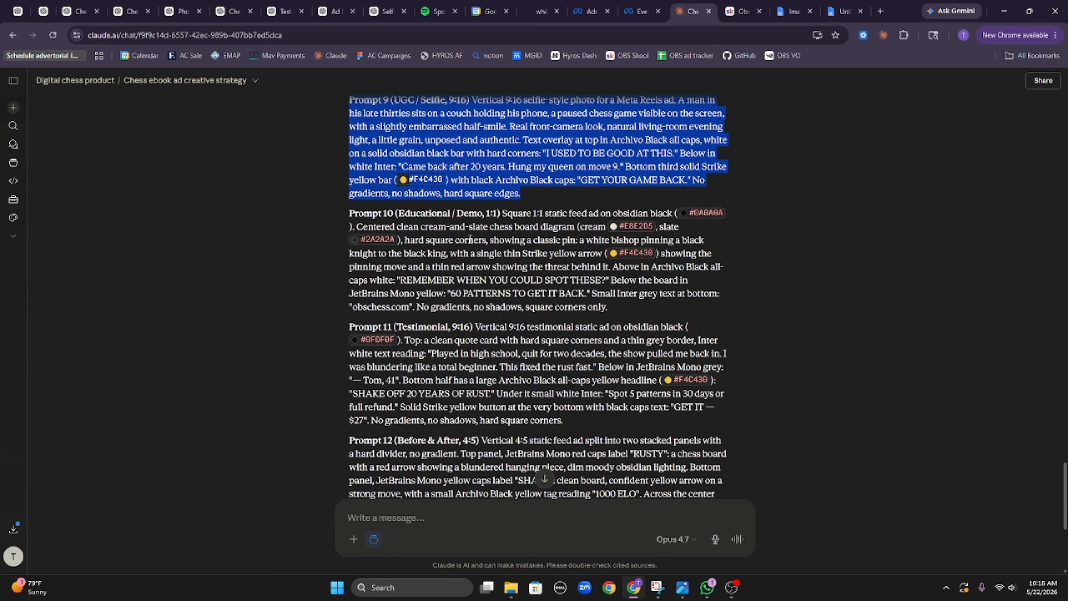
left_click_drag(332, 214, 710, 306)
left_click(17, 11)
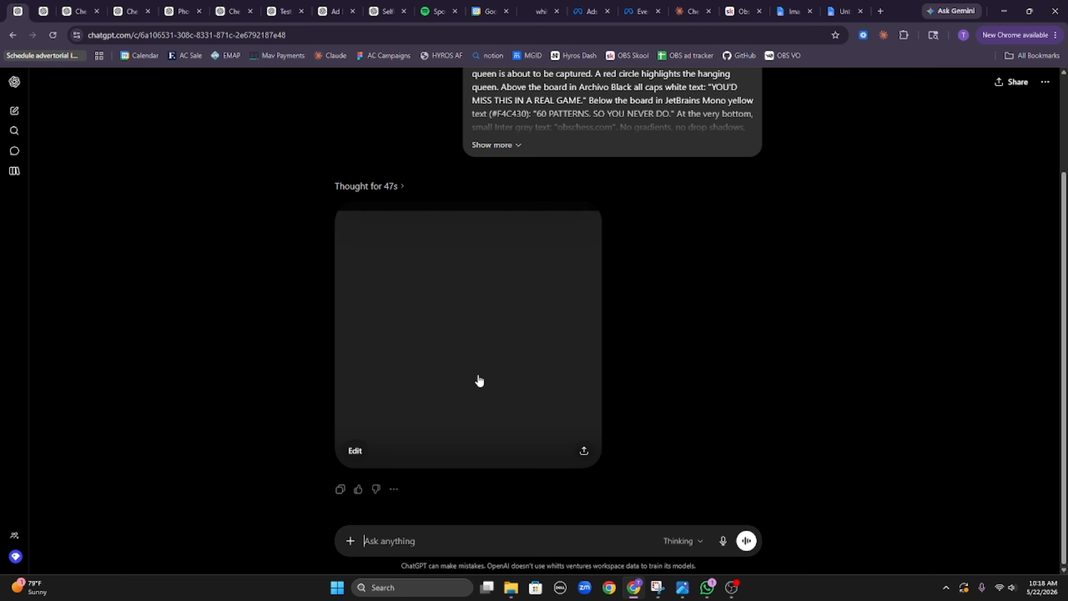
left_click(477, 541)
key("ctrl+v")
key("Return")
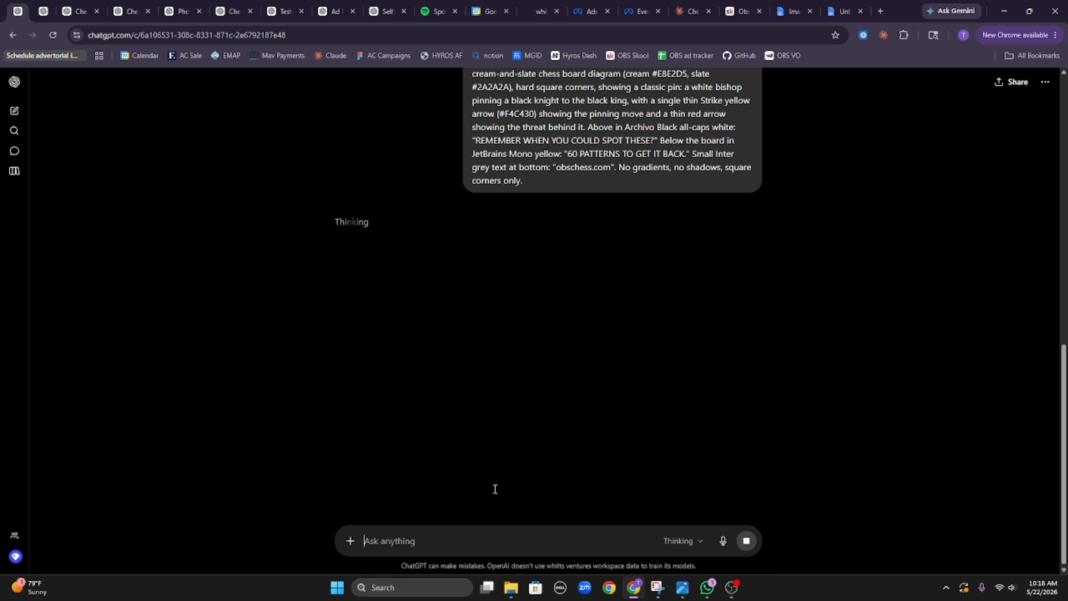
Step: Copy Prompt 11 from Claude and send it in another ChatGPT chat
left_click(698, 10)
scroll(341, 271, "down", 3)
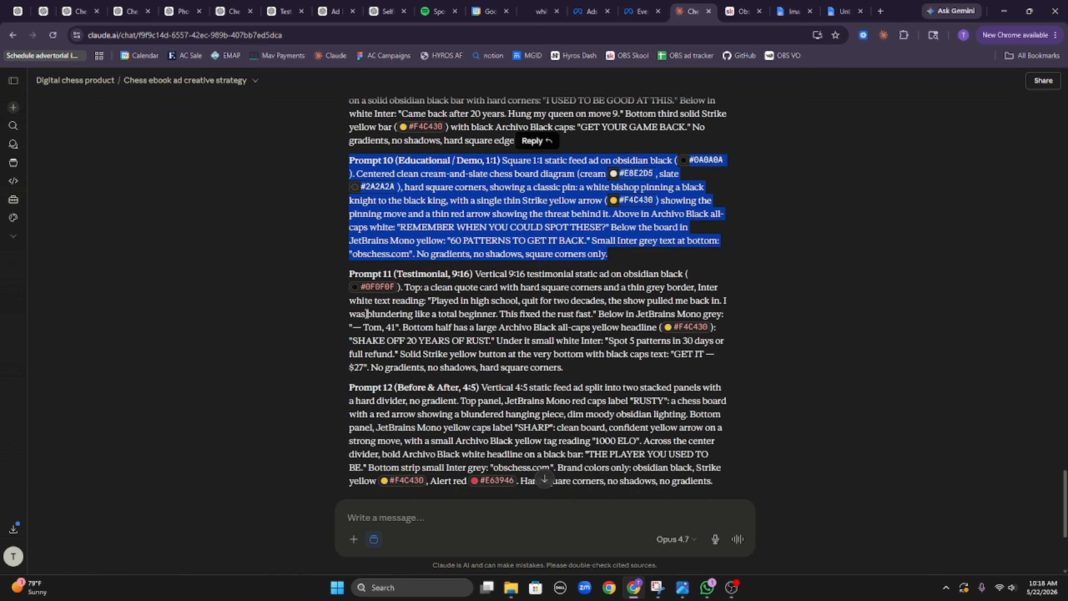
left_click_drag(340, 271, 627, 364)
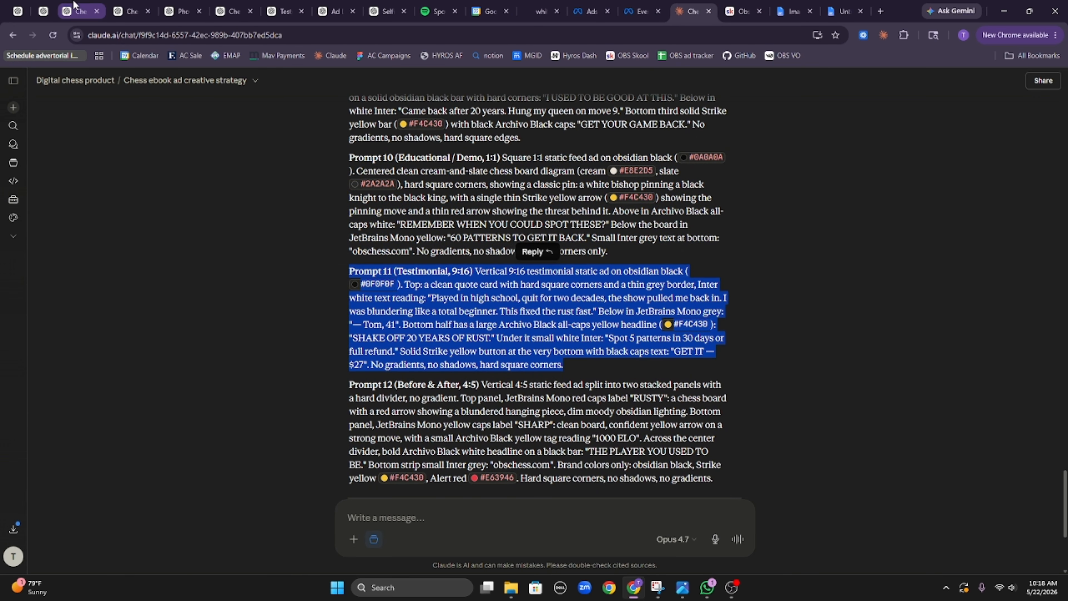
left_click(54, 6)
key("ctrl+v")
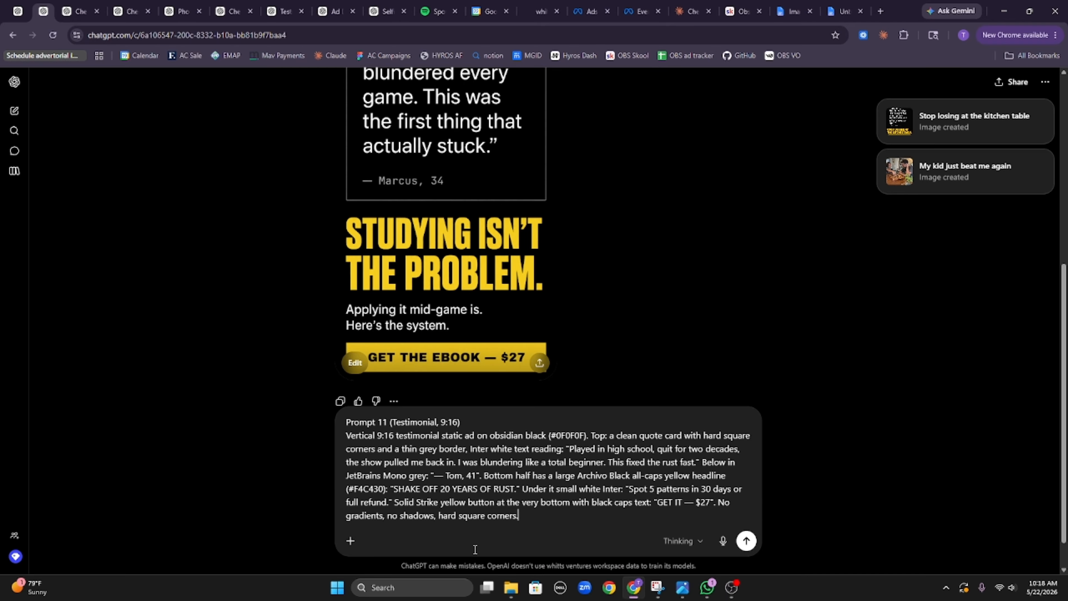
key("Return")
Step: Copy Prompt 12, 'THE PLAYER YOU USED TO BE' before-and-after ad, and send it in another chat
left_click(702, 5)
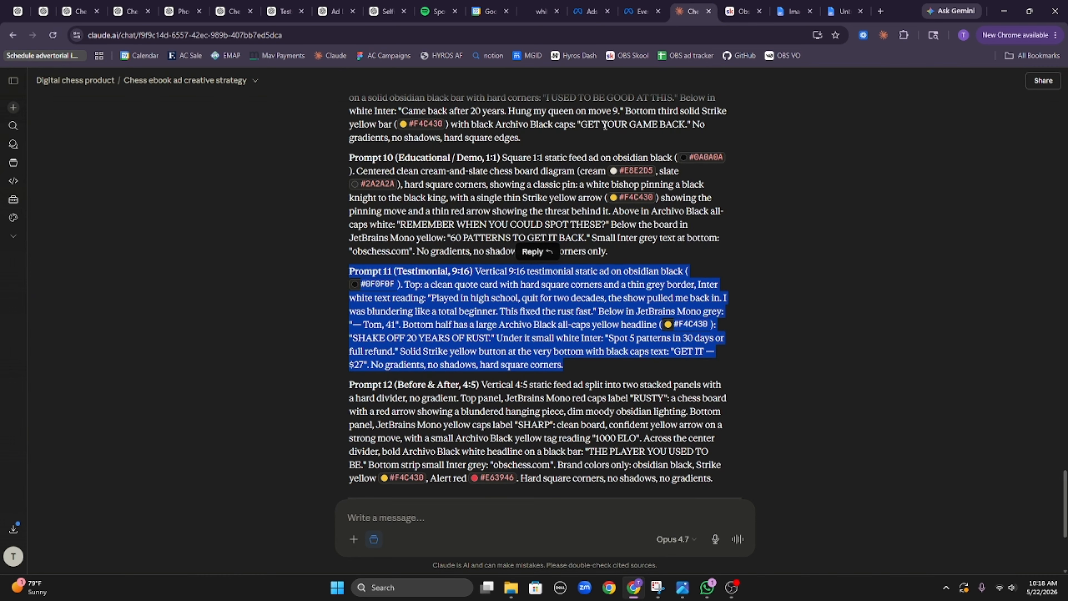
scroll(565, 410, "down", 3)
left_click(563, 349)
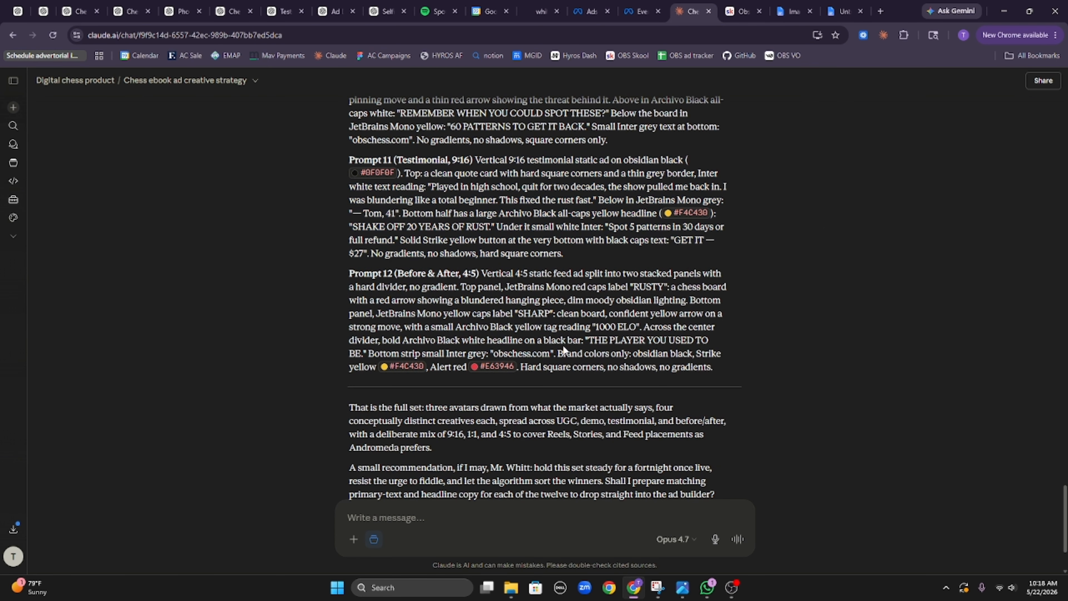
left_click_drag(344, 274, 735, 362)
key("ctrl+c")
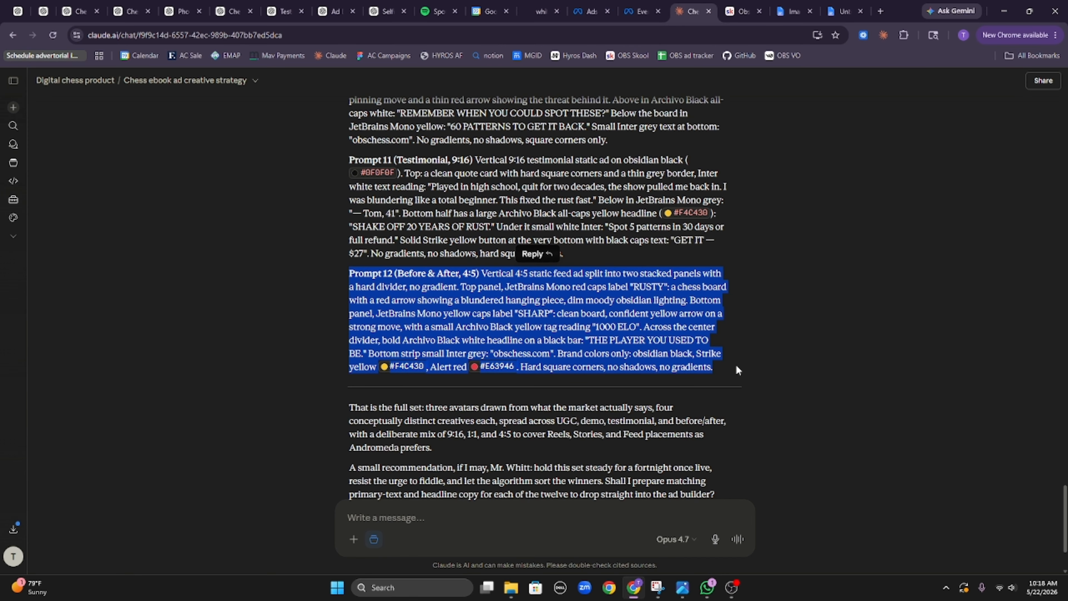
left_click(130, 11)
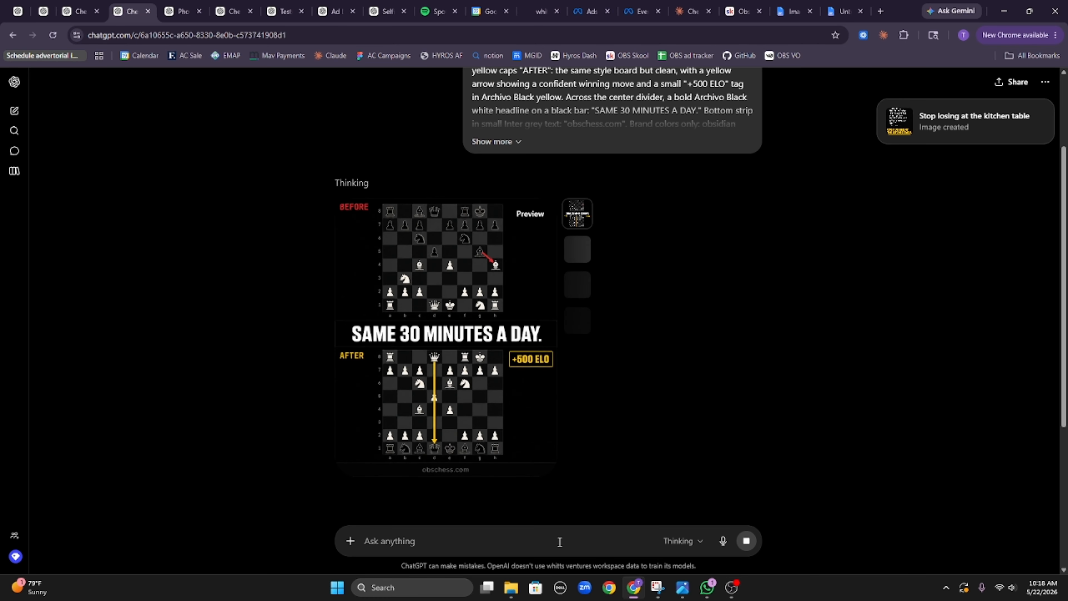
left_click(510, 539)
key("ctrl+v")
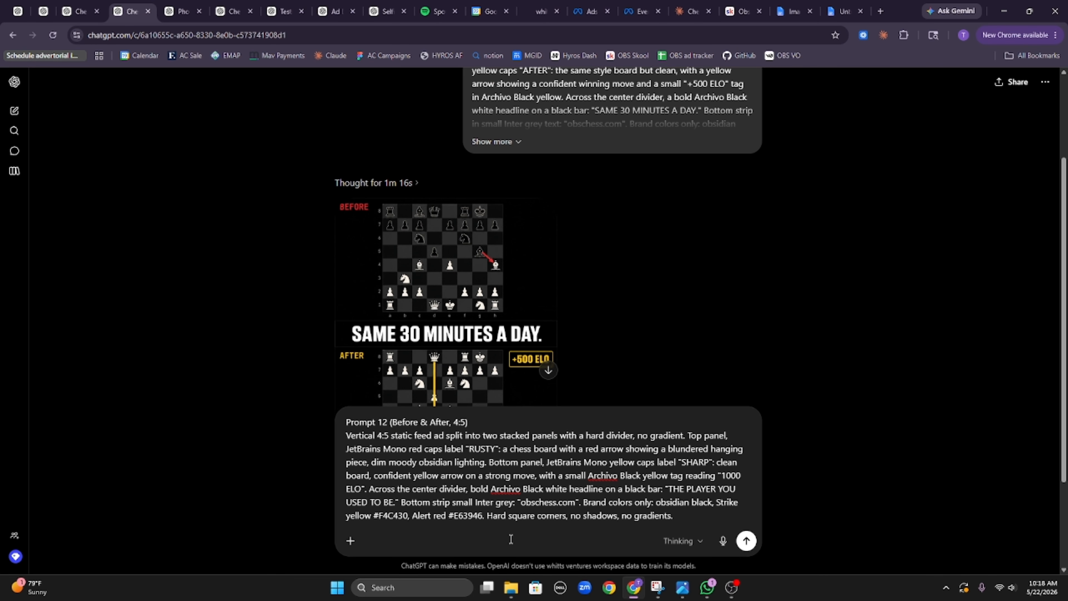
key("Return")
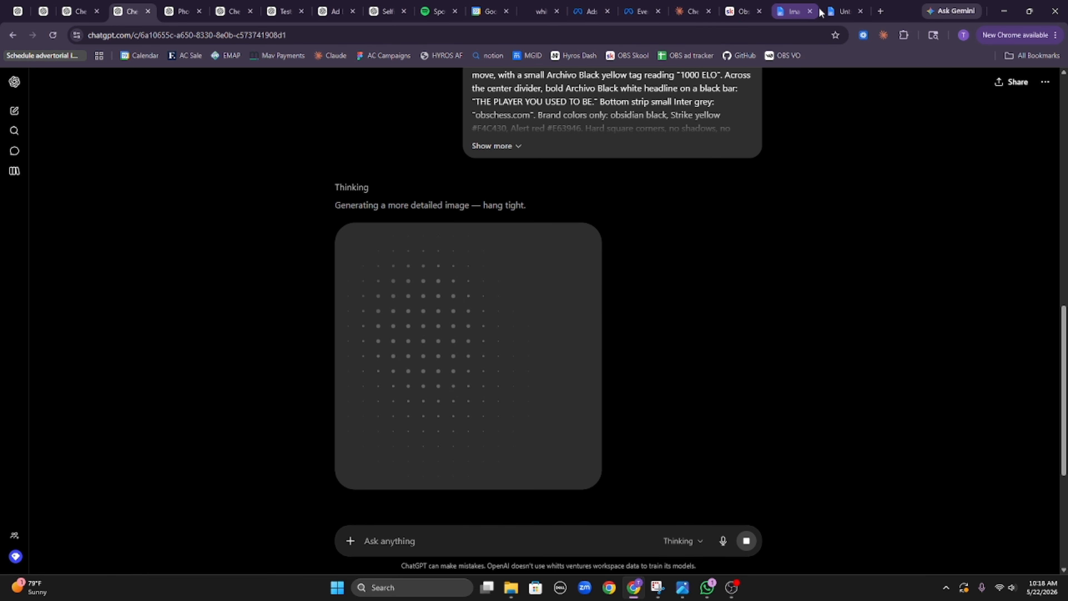
Step: Close both Google Docs tabs and check the Prompt 10 chat's image progress
left_click(809, 11)
left_click(809, 12)
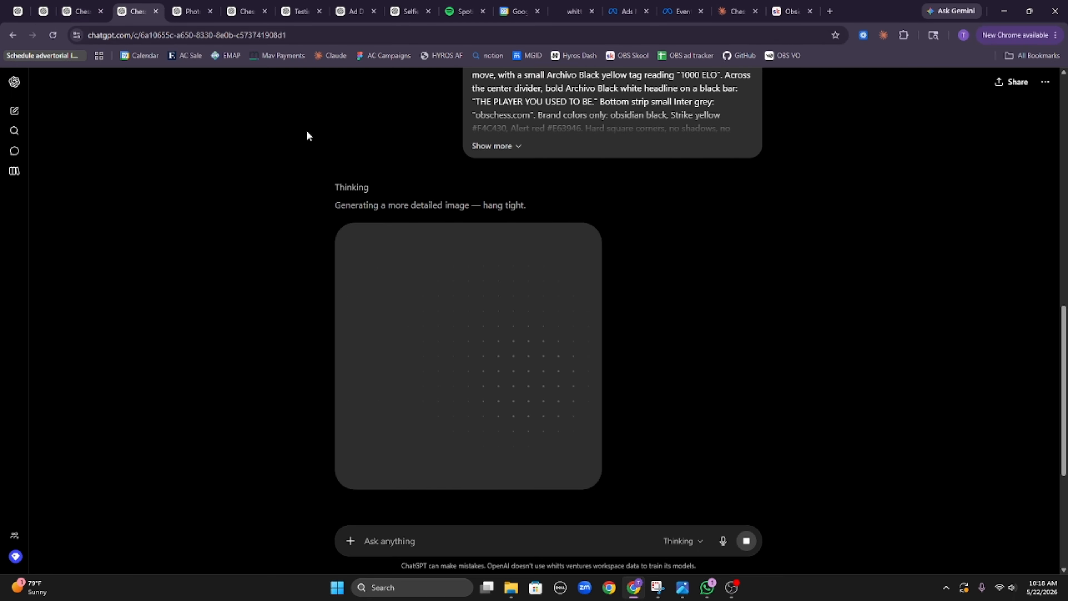
left_click(17, 11)
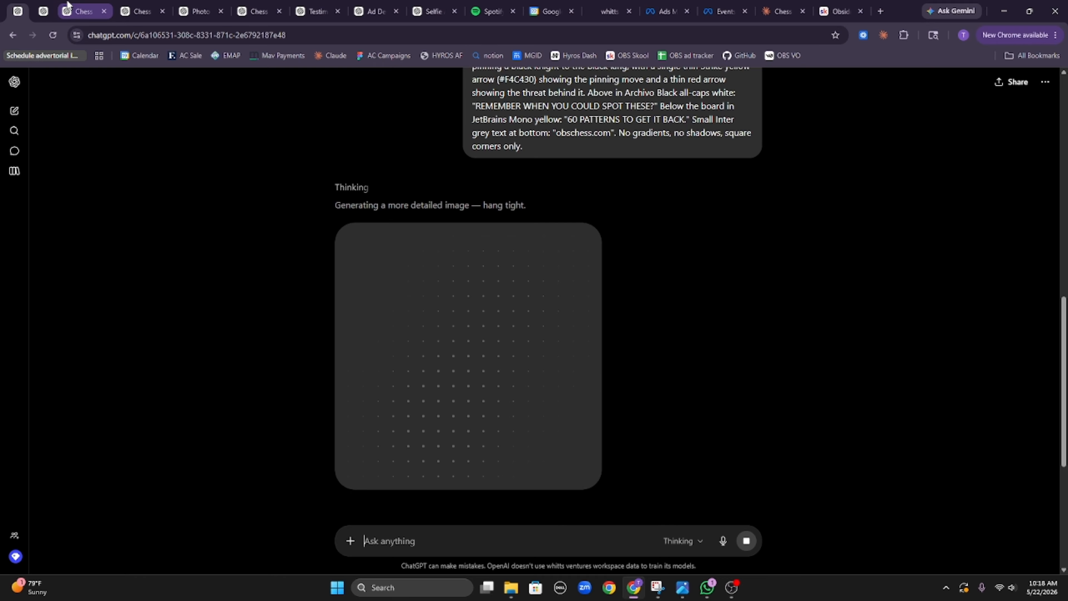
scroll(362, 193, "up", 10)
scroll(450, 316, "up", 4)
scroll(443, 309, "down", 5)
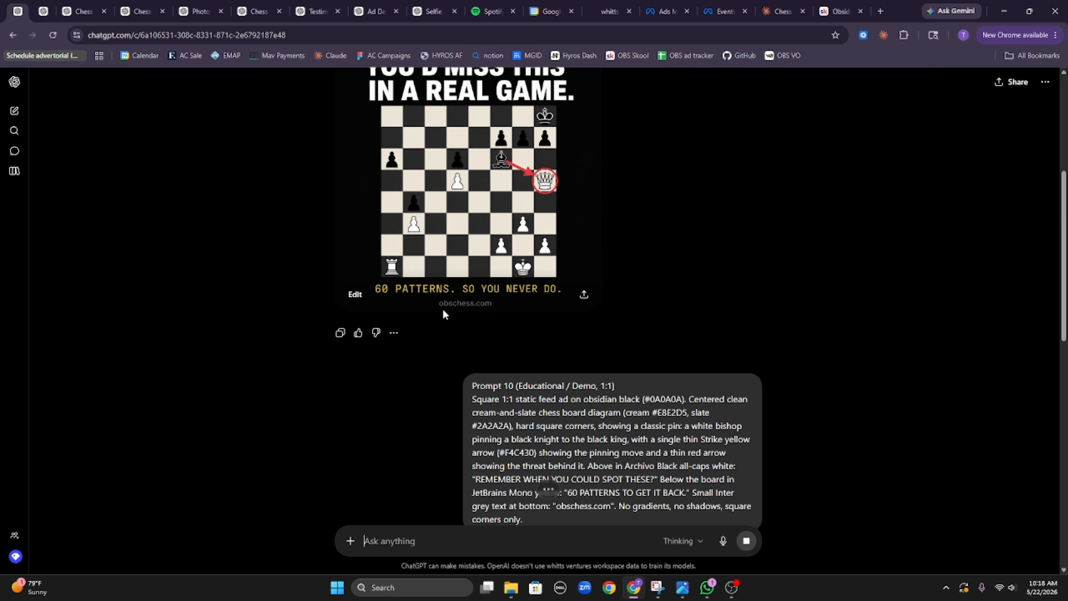
scroll(454, 290, "up", 5)
scroll(460, 284, "down", 4)
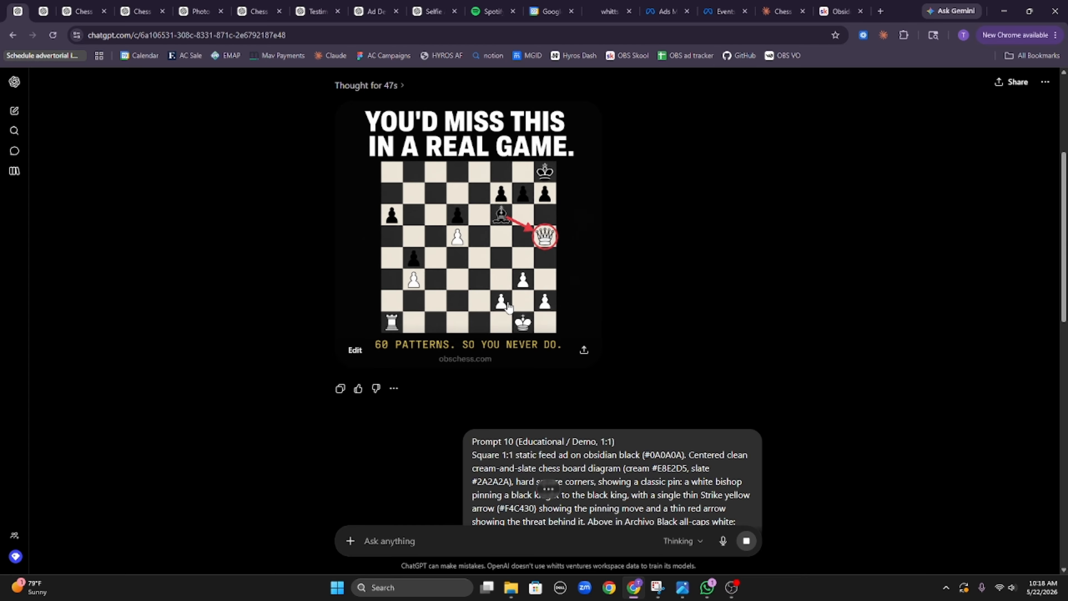
scroll(508, 306, "down", 10)
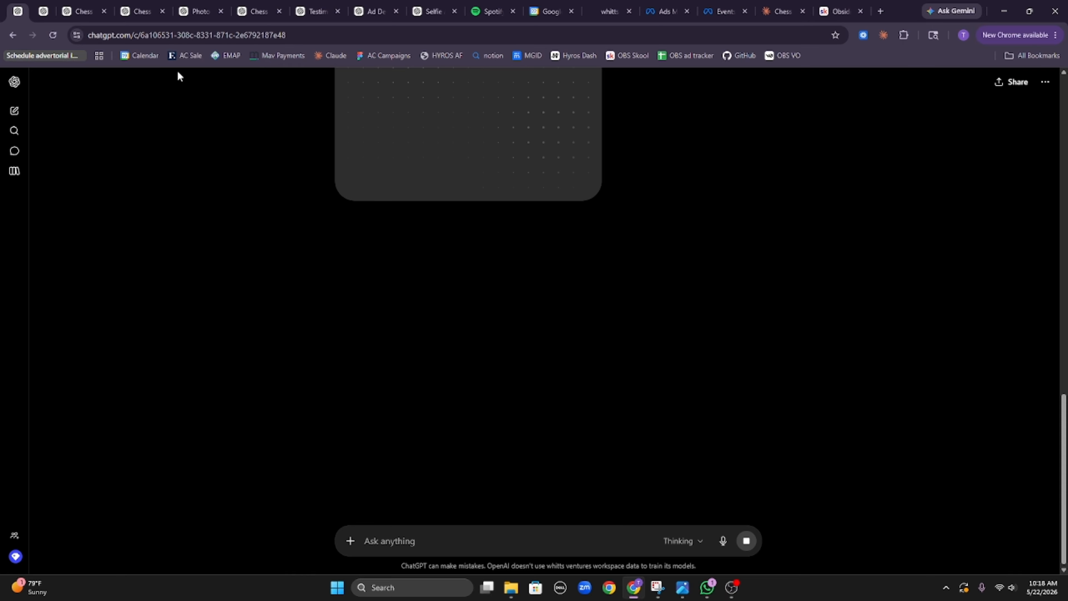
Step: Review the testimonial ad chat and view the 1,600 games ad image full size
left_click(42, 10)
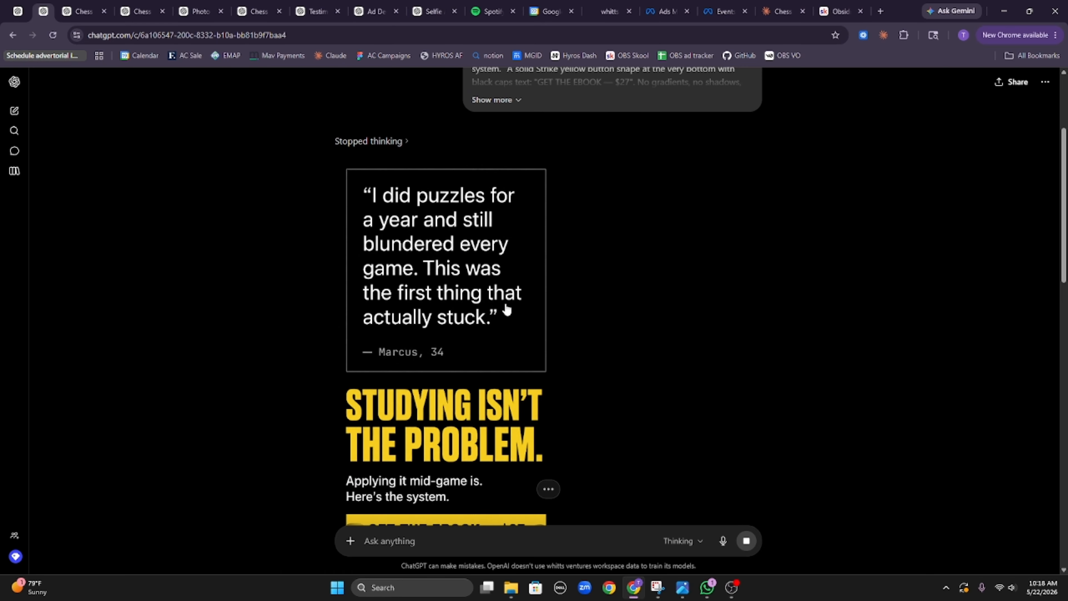
scroll(396, 357, "down", 15)
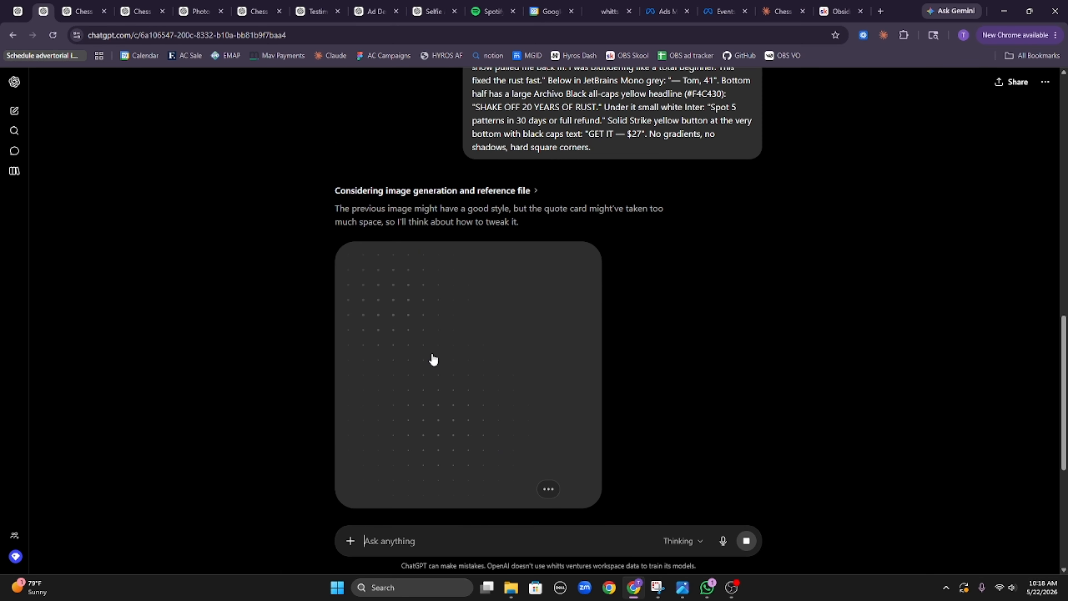
scroll(462, 328, "up", 8)
key("ctrl+Tab")
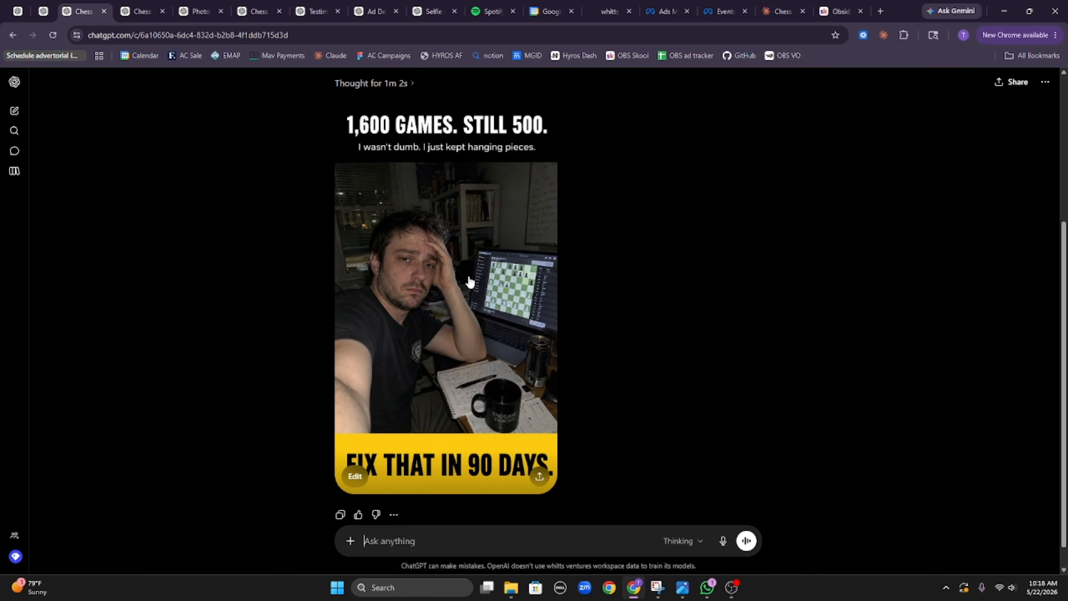
left_click(487, 305)
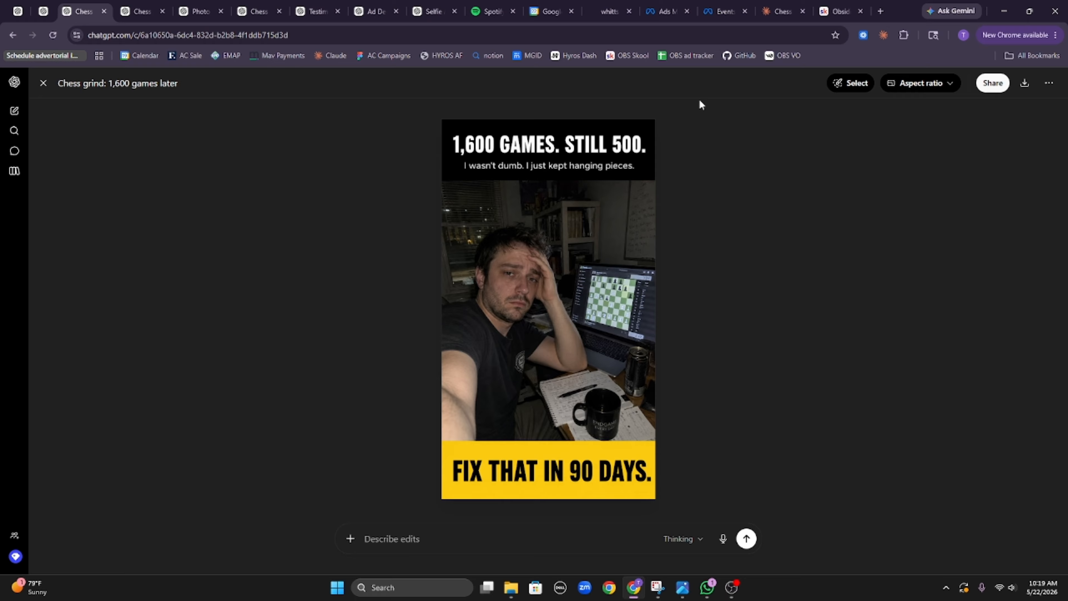
left_click(44, 83)
Step: Review the before-and-after and 'My kid just beat me again' ads, stopping on the knight-fork chat
left_click(139, 11)
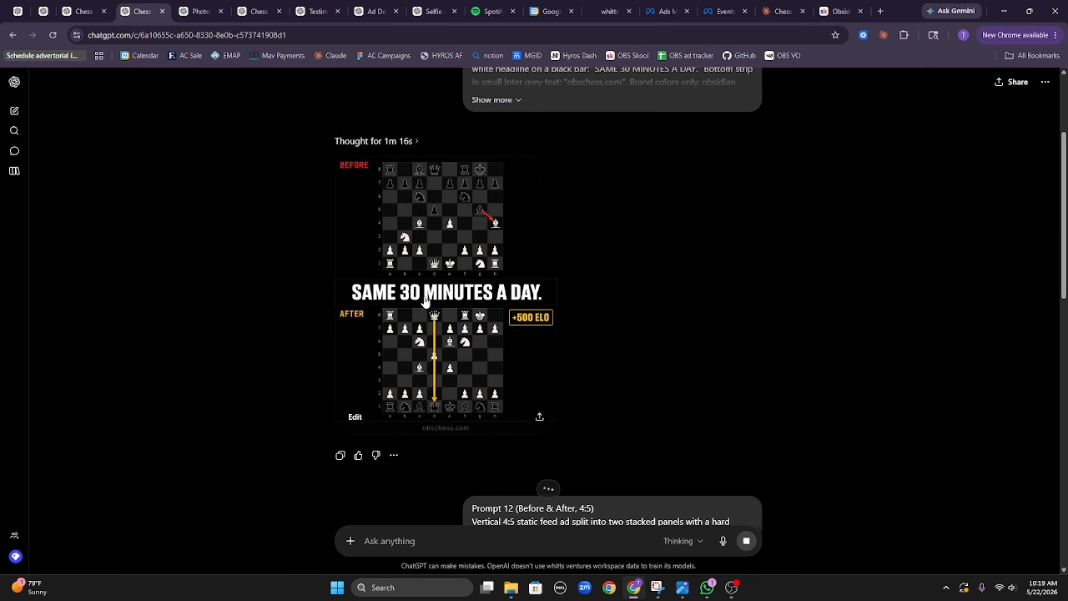
key("ctrl+Tab")
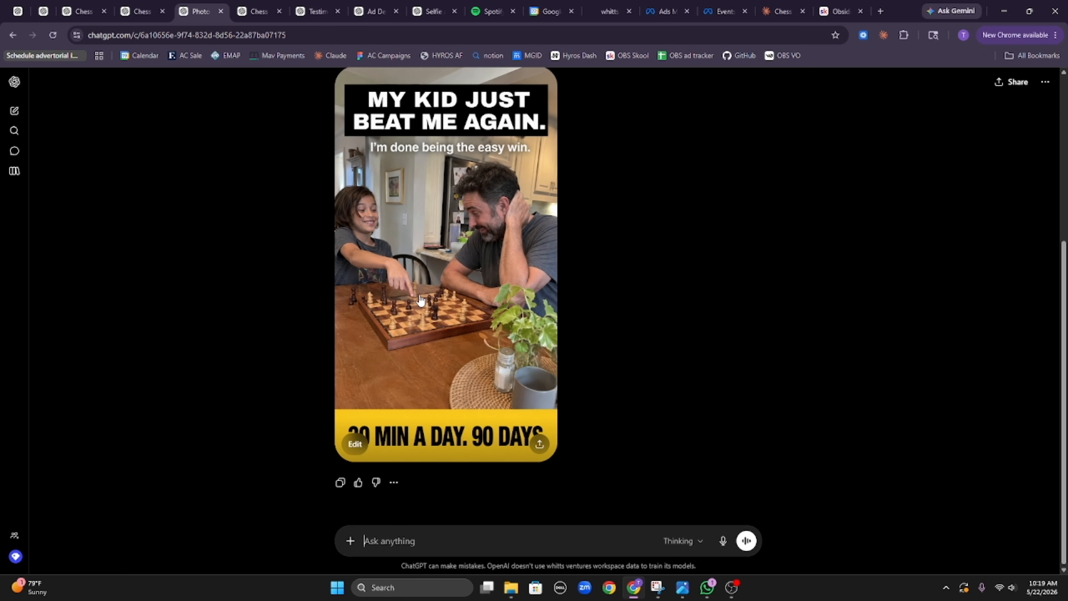
left_click(422, 299)
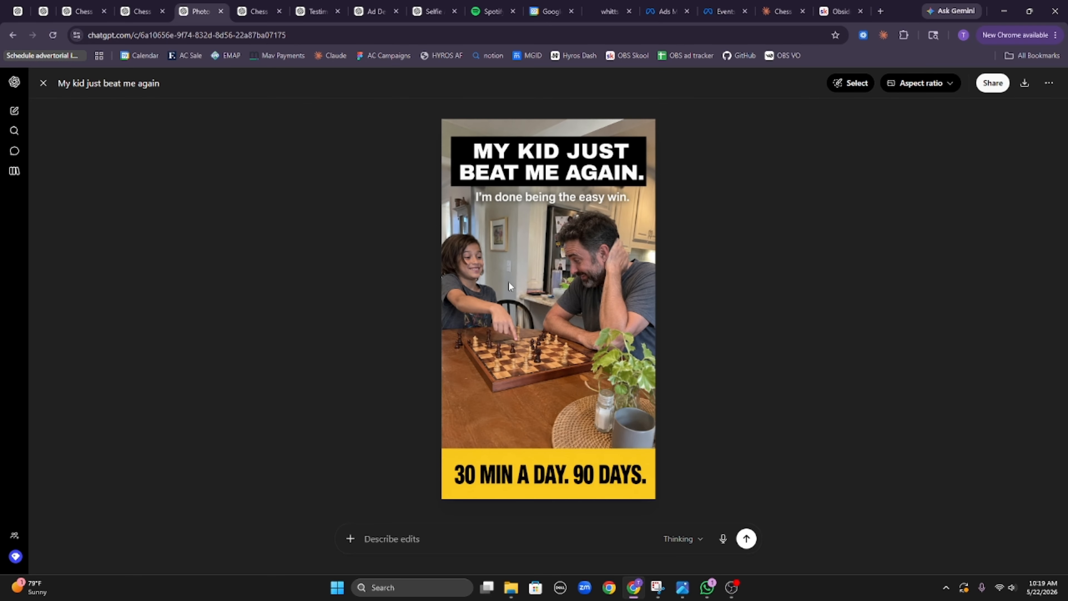
left_click(43, 84)
scroll(494, 240, "up", 5)
scroll(516, 206, "down", 5)
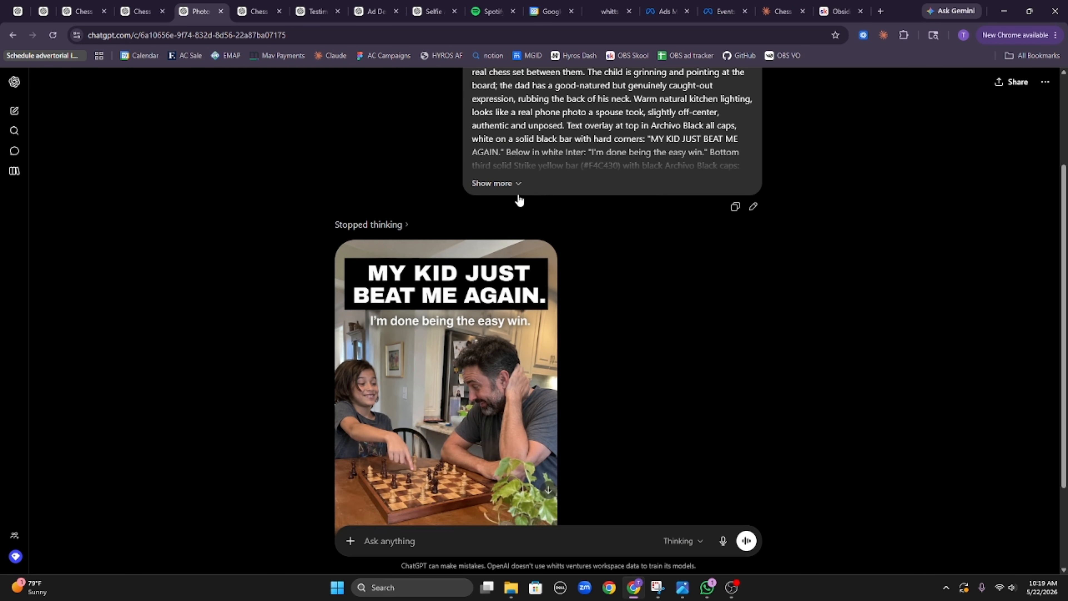
left_click(261, 9)
scroll(500, 227, "down", 1)
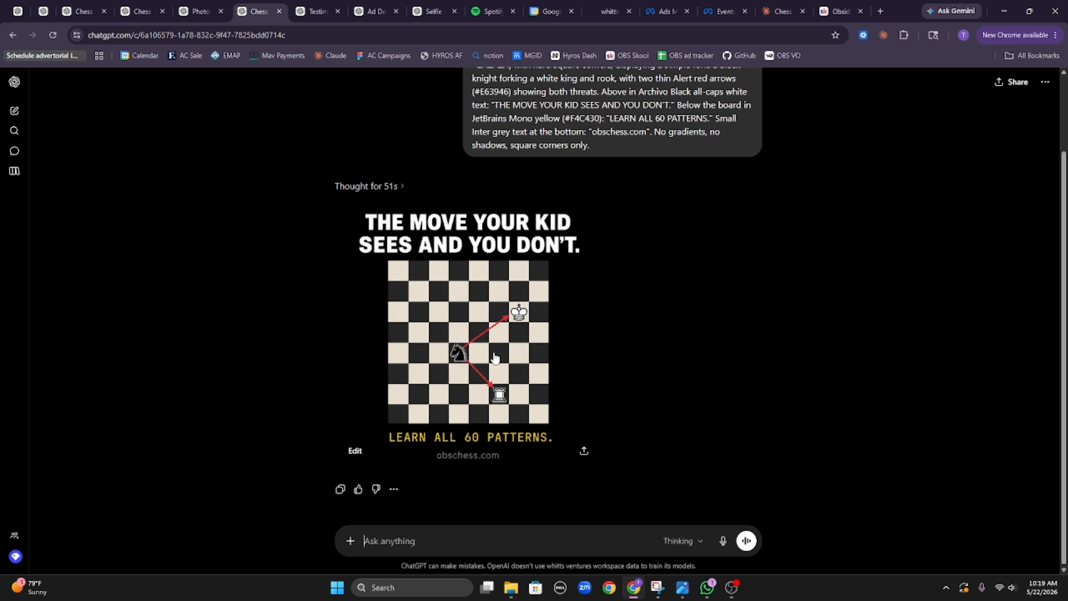
scroll(495, 358, "up", 4)
scroll(404, 229, "down", 4)
Step: Reply 'those moves are illegal for the knight try again' to regenerate the knight-fork image
type("th")
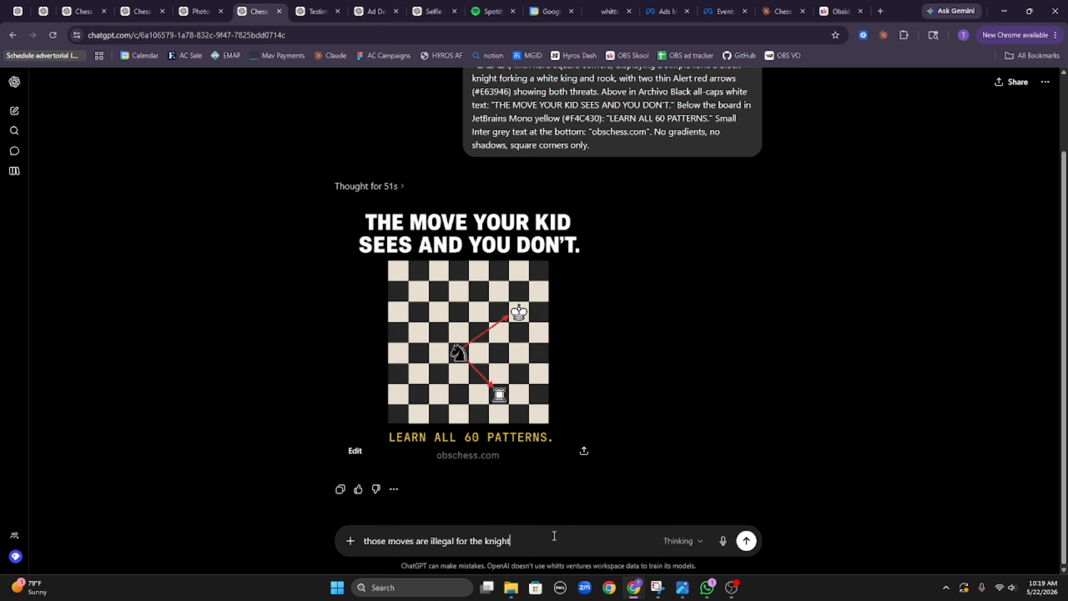
type("try again")
key("Return")
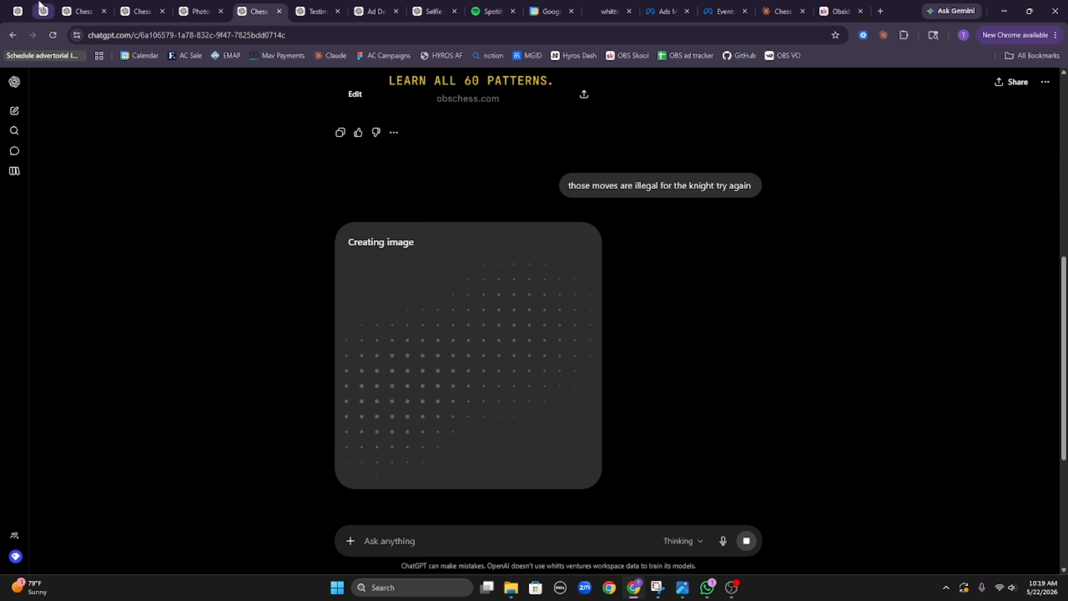
Step: In the Prompt 10 pin-ad chat, request an infographic-style remake without the chess board
left_click(23, 5)
scroll(433, 252, "up", 5)
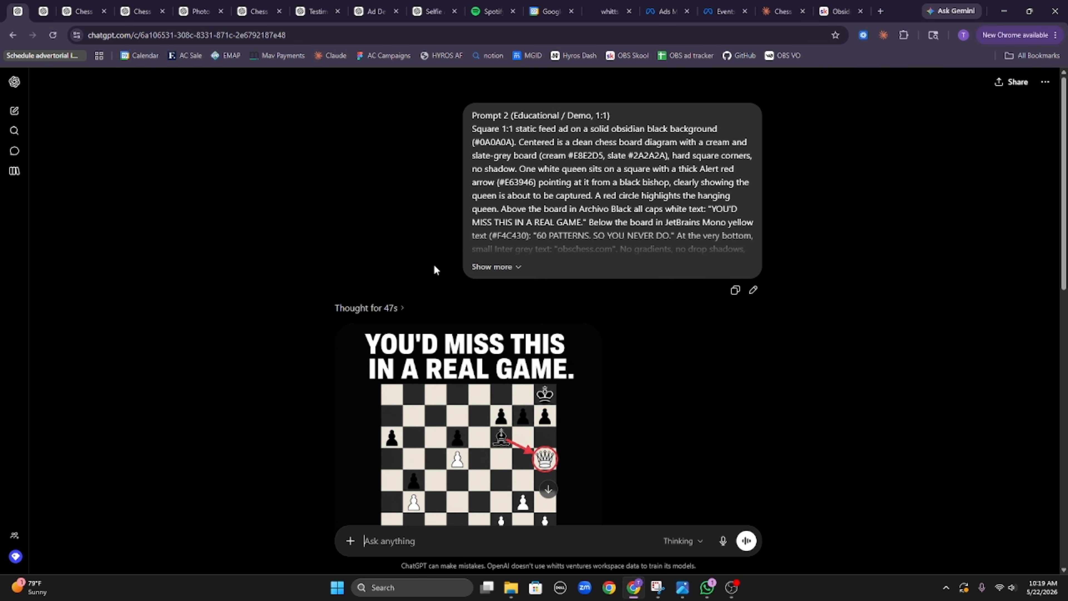
scroll(435, 253, "down", 5)
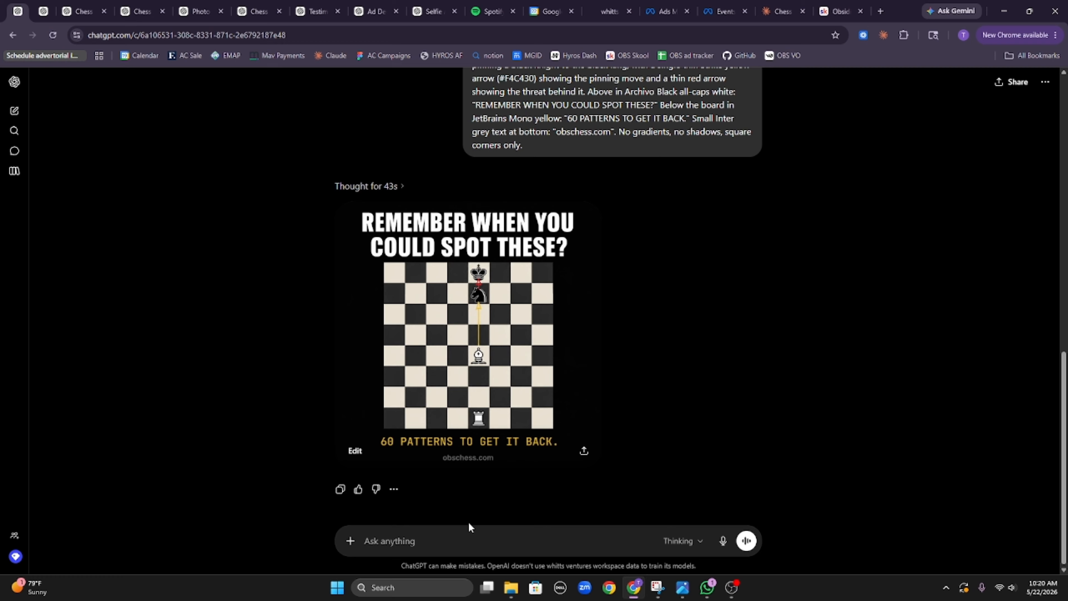
type("ccan you recreate that but without the")
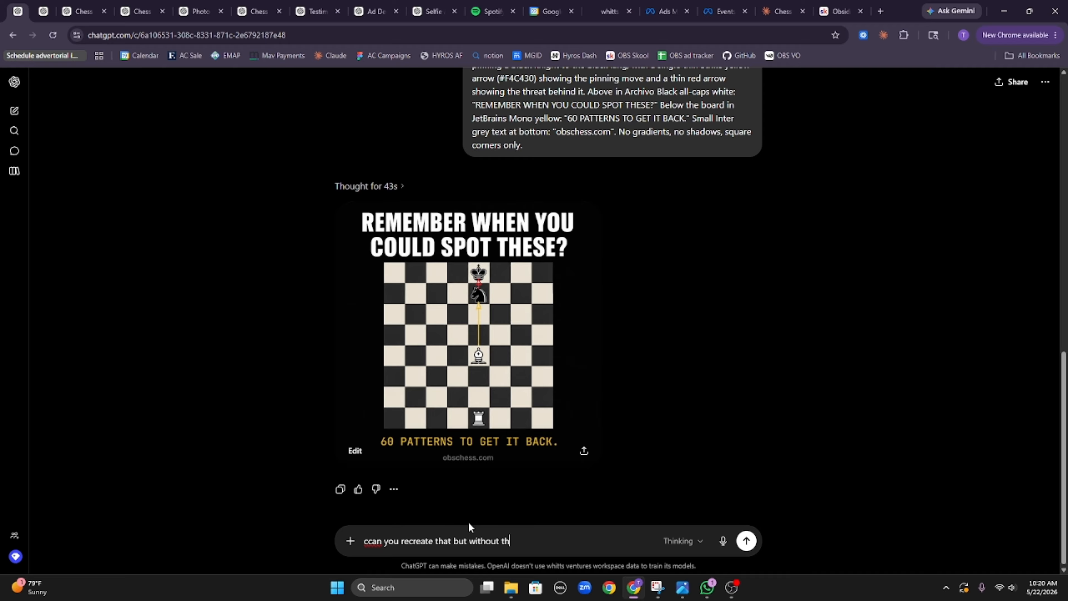
key("BackSpace")
key("BackSpace")
type("he chess bora")
key("BackSpace")
key("BackSpace")
type("ard, just do an info f")
type("raghic style")
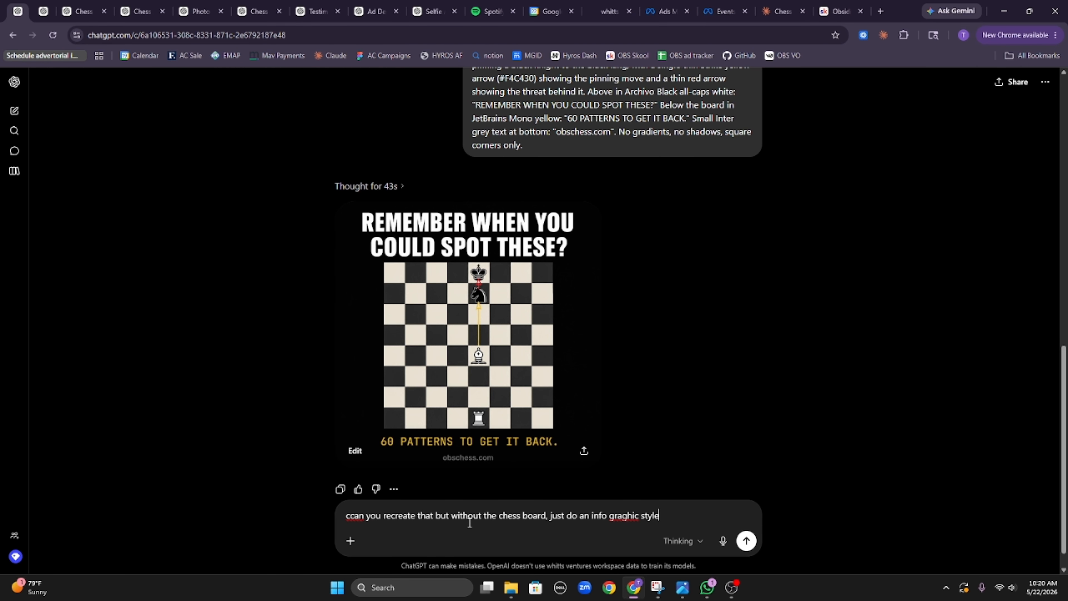
key("Return")
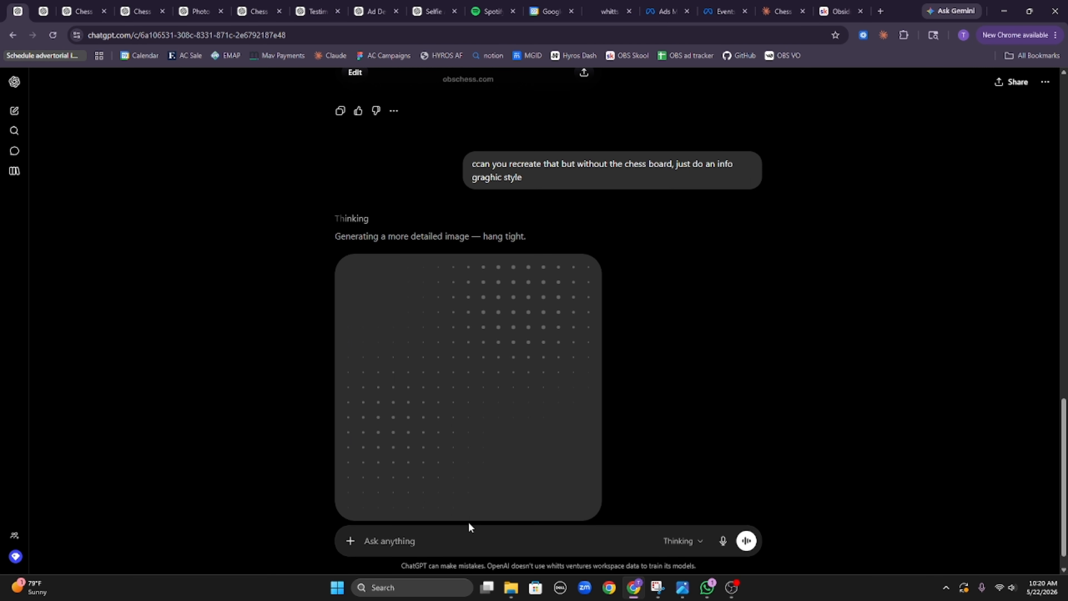
Step: Download the missed-queen ad image
scroll(570, 171, "up", 10)
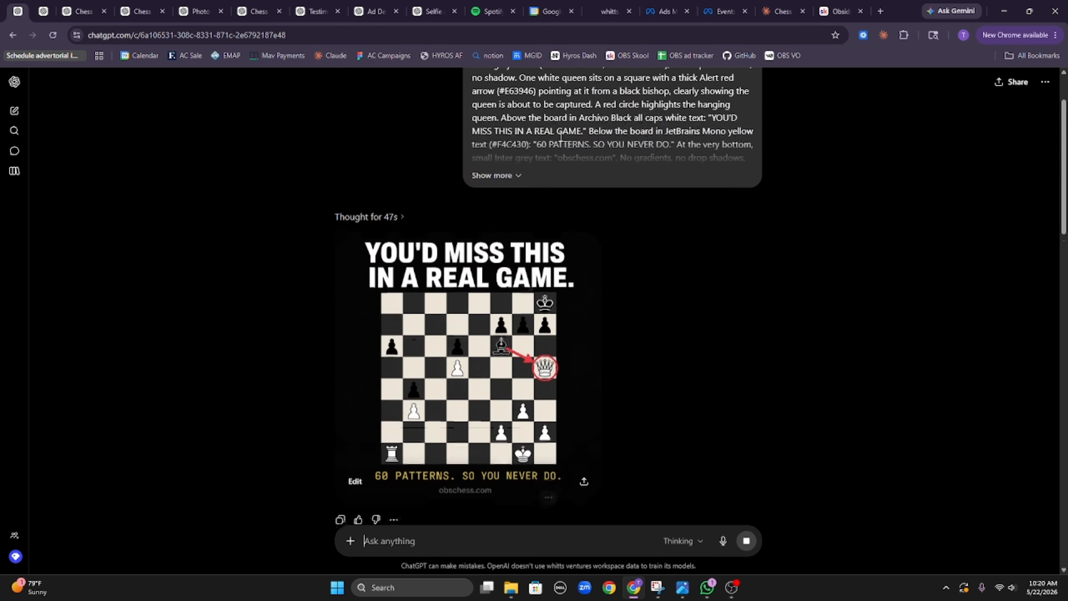
scroll(544, 169, "up", 5)
scroll(551, 235, "down", 8)
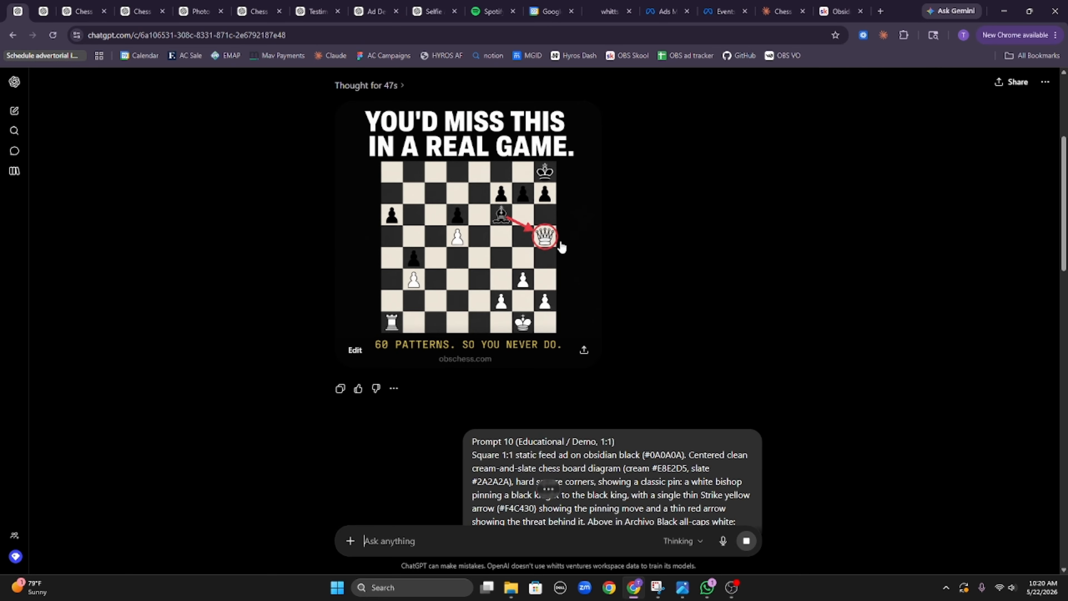
left_click(555, 248)
left_click(1025, 83)
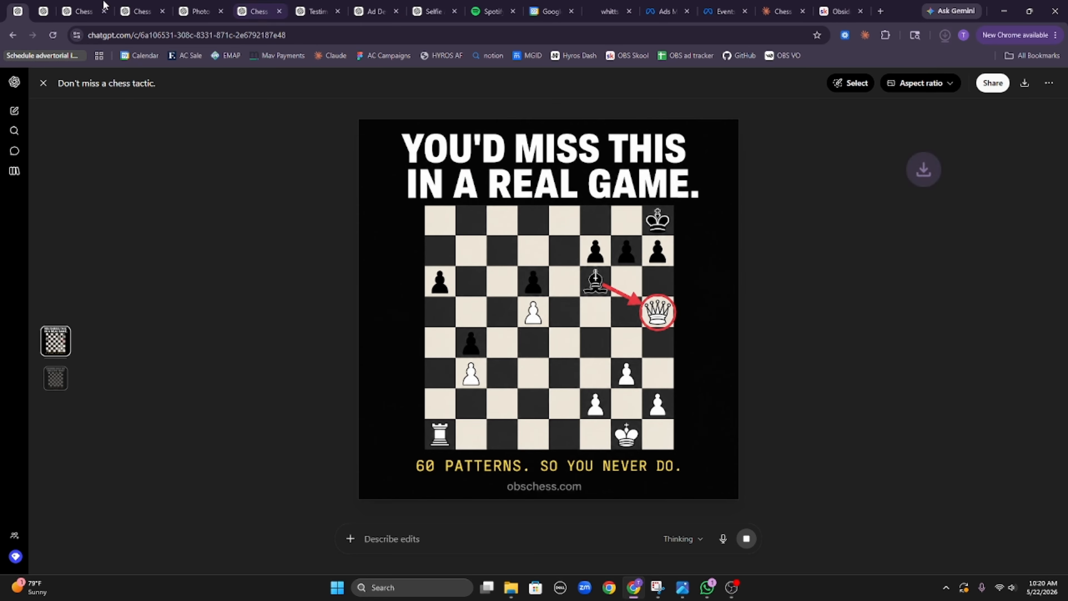
Step: Download both testimonial ad versions, including the 20 years of rust ad
key("ctrl+Tab")
scroll(483, 261, "down", 5)
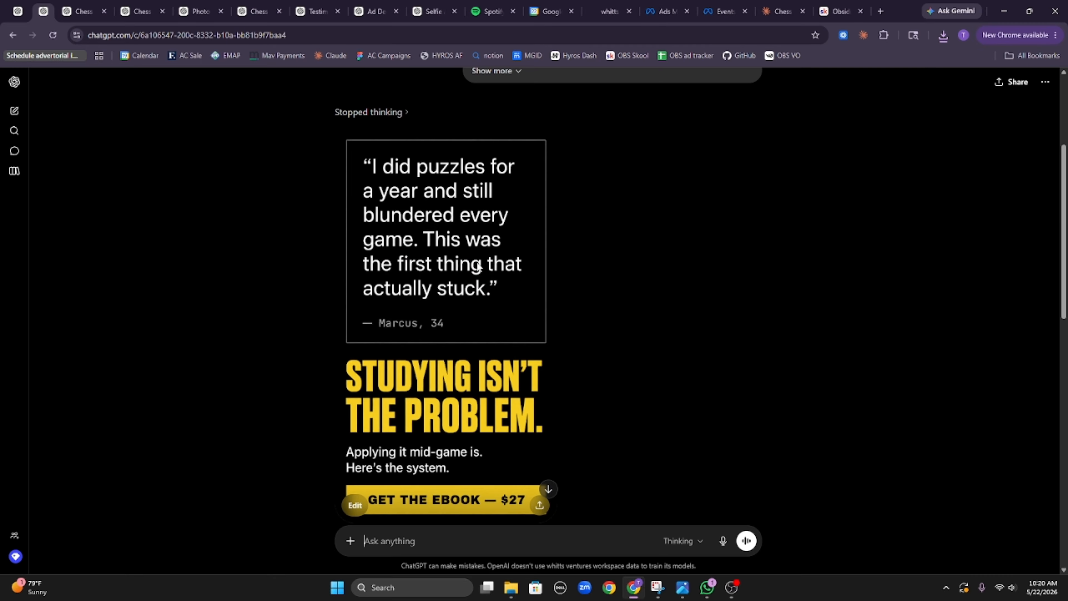
left_click(513, 271)
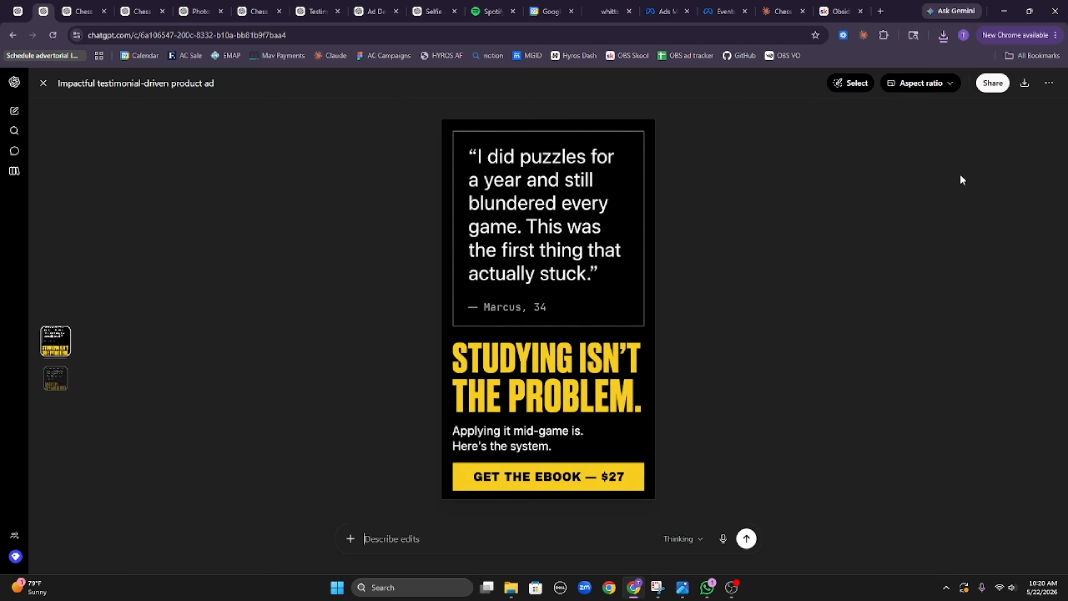
left_click(1024, 83)
left_click(56, 378)
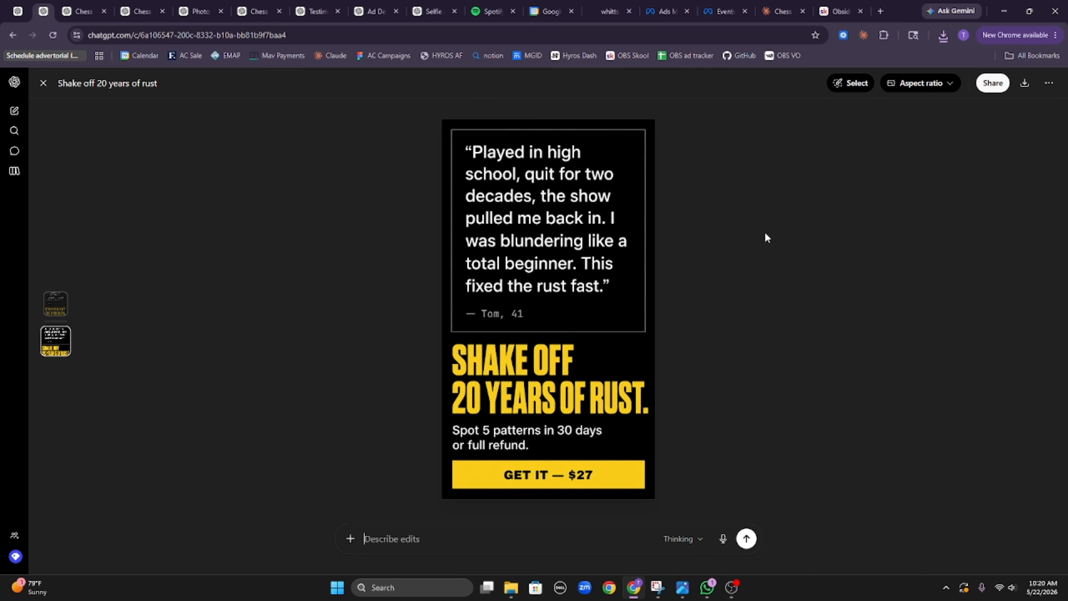
left_click(1024, 83)
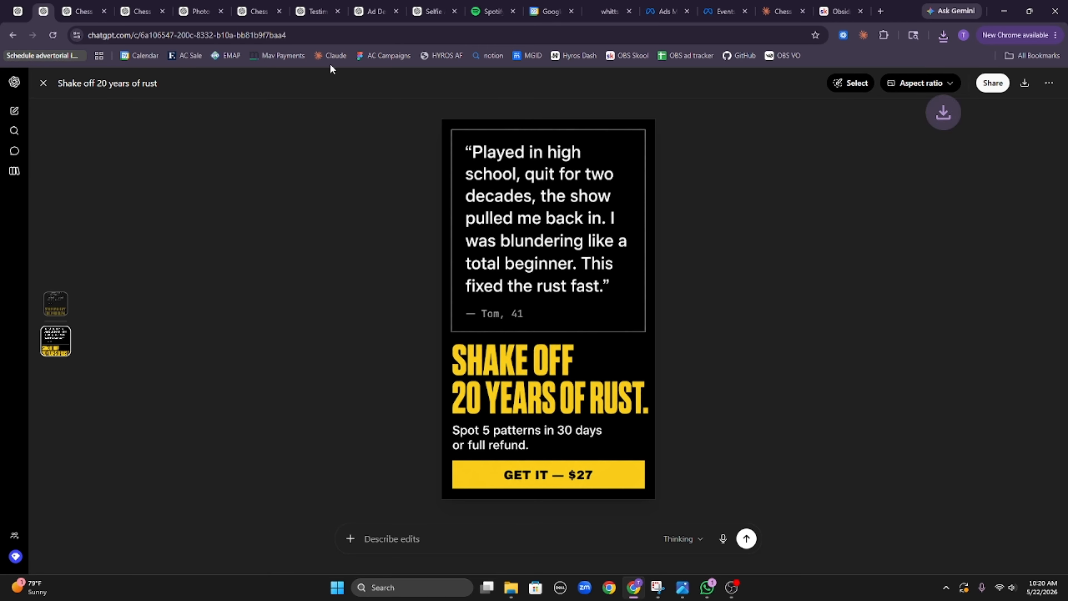
Step: View the 1,600 games selfie ad full size, then close that finished chat
left_click(82, 11)
left_click(414, 237)
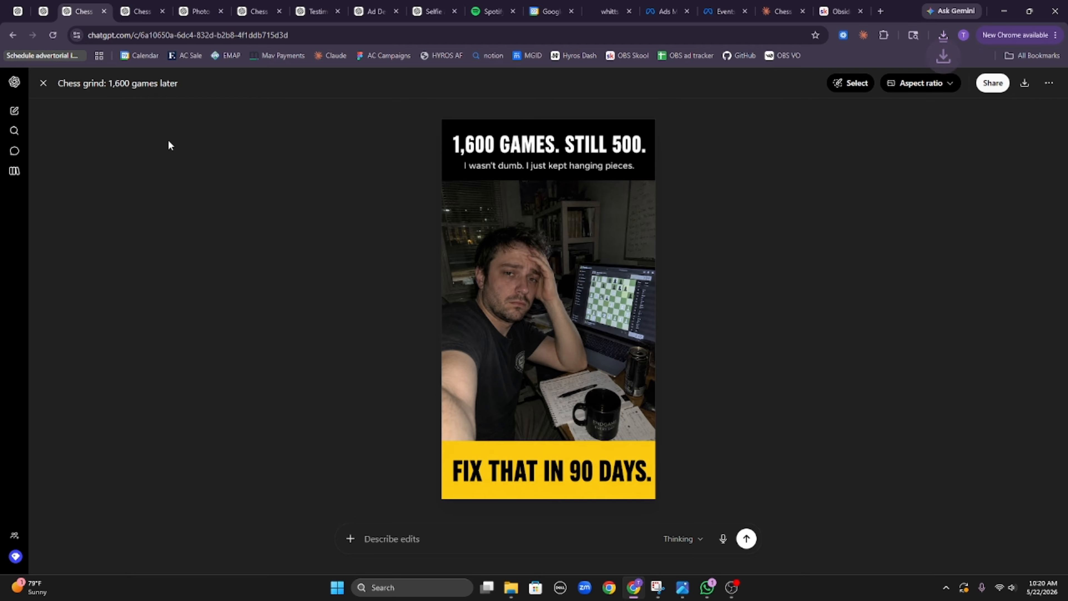
left_click(43, 83)
scroll(365, 197, "up", 5)
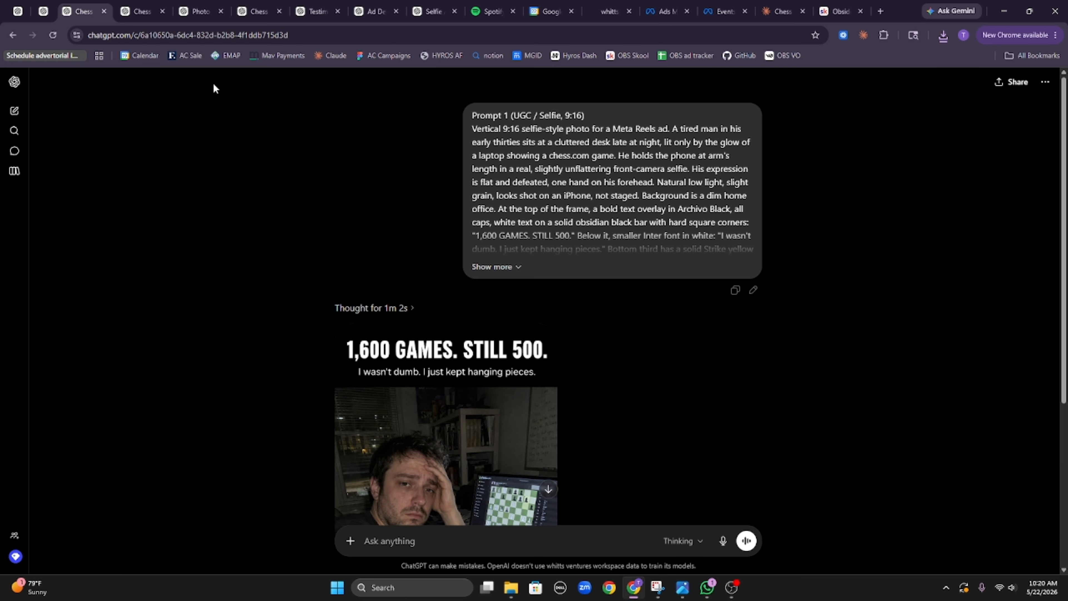
left_click(108, 13)
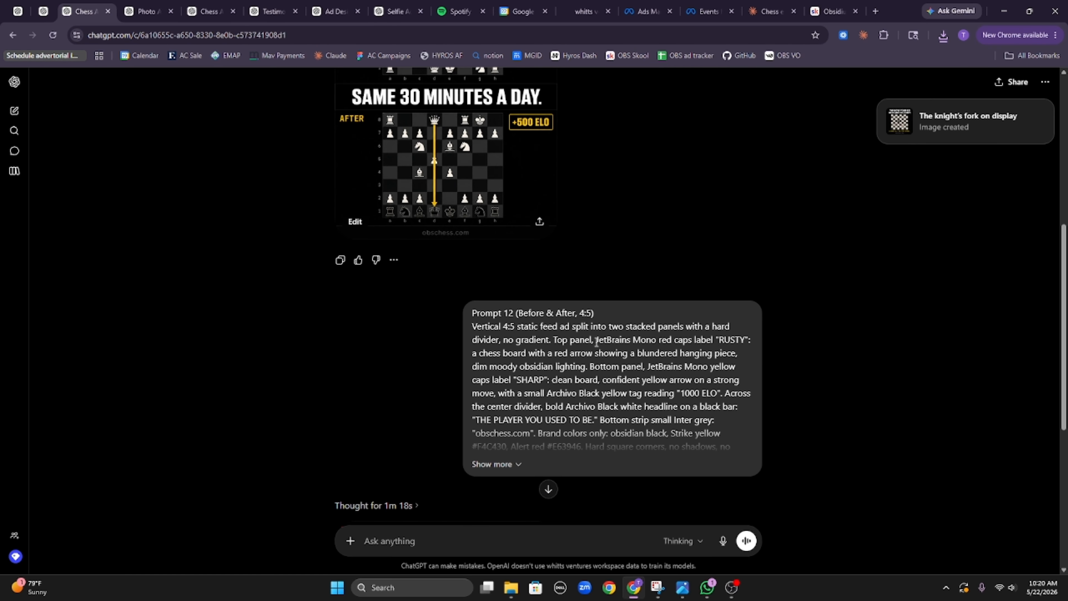
Step: Download the 30 minutes a day and 'MY KID JUST BEAT ME AGAIN' ads, closing their chats
scroll(582, 343, "up", 8)
left_click(546, 349)
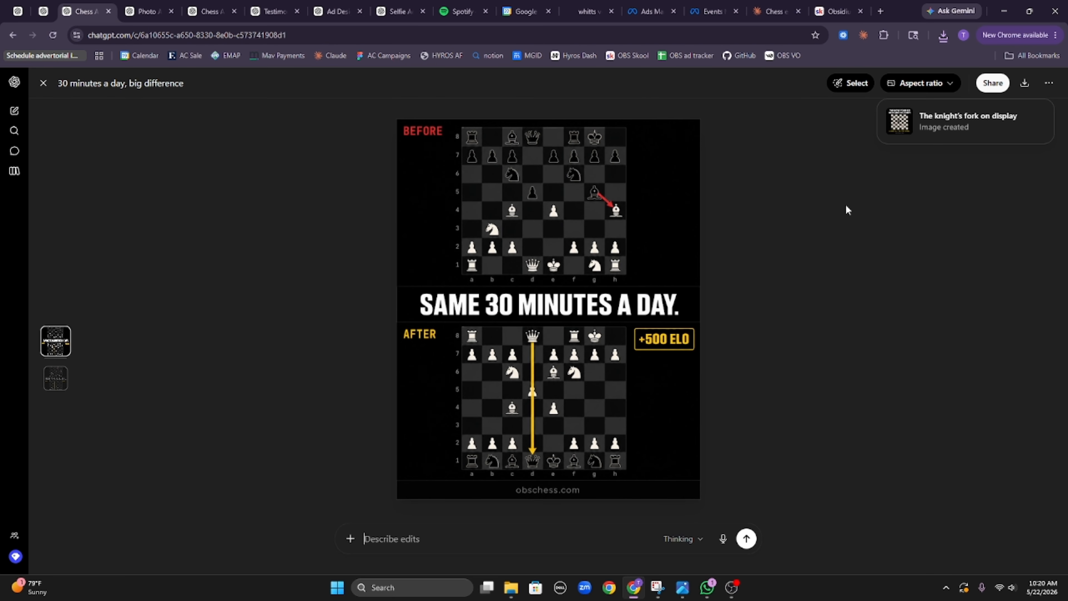
left_click(1023, 83)
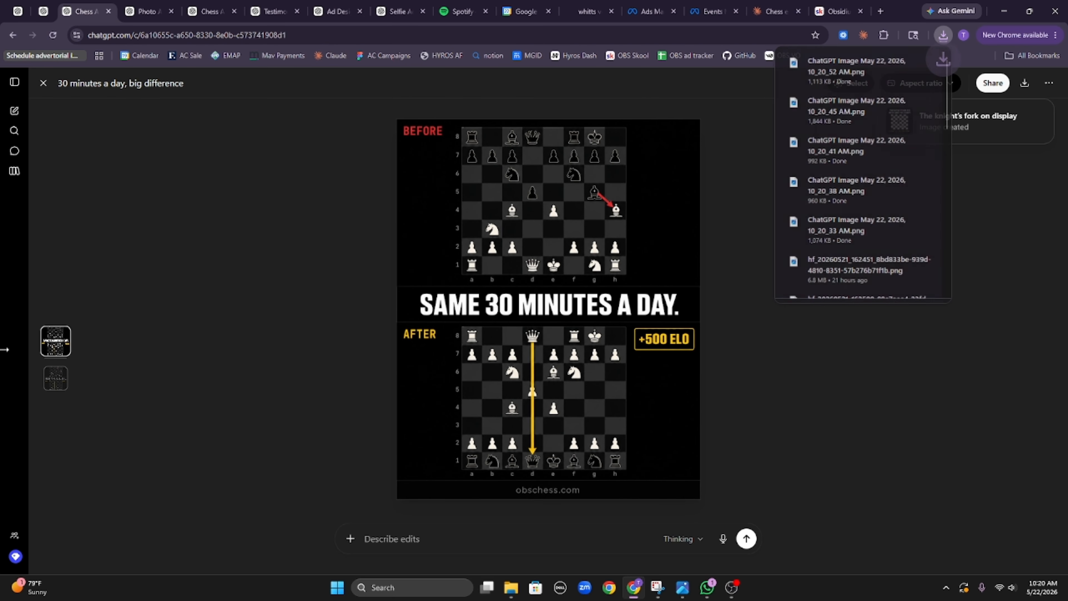
left_click(55, 385)
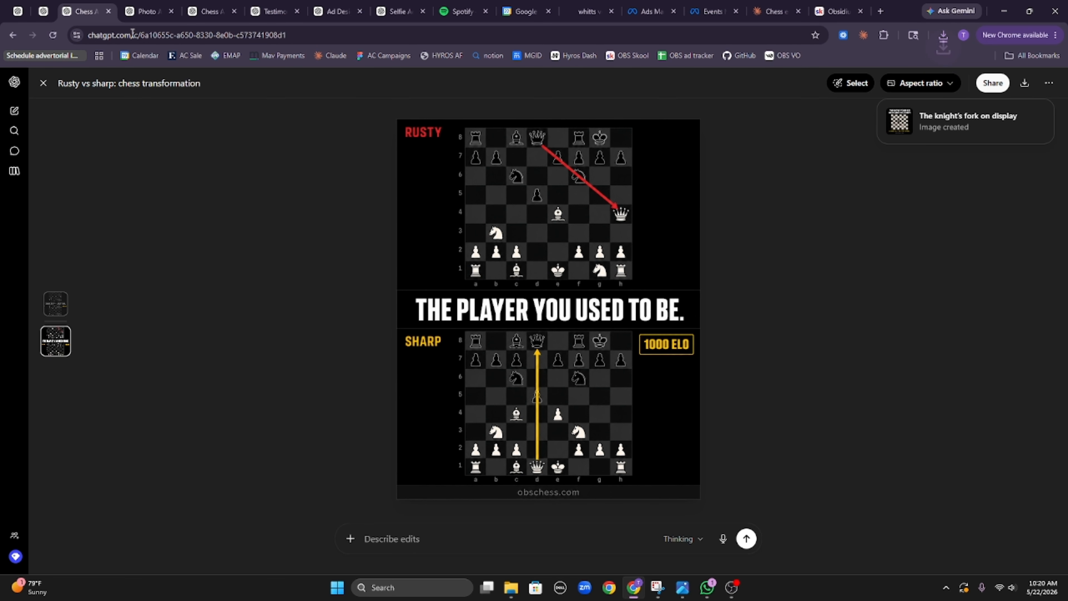
left_click(109, 11)
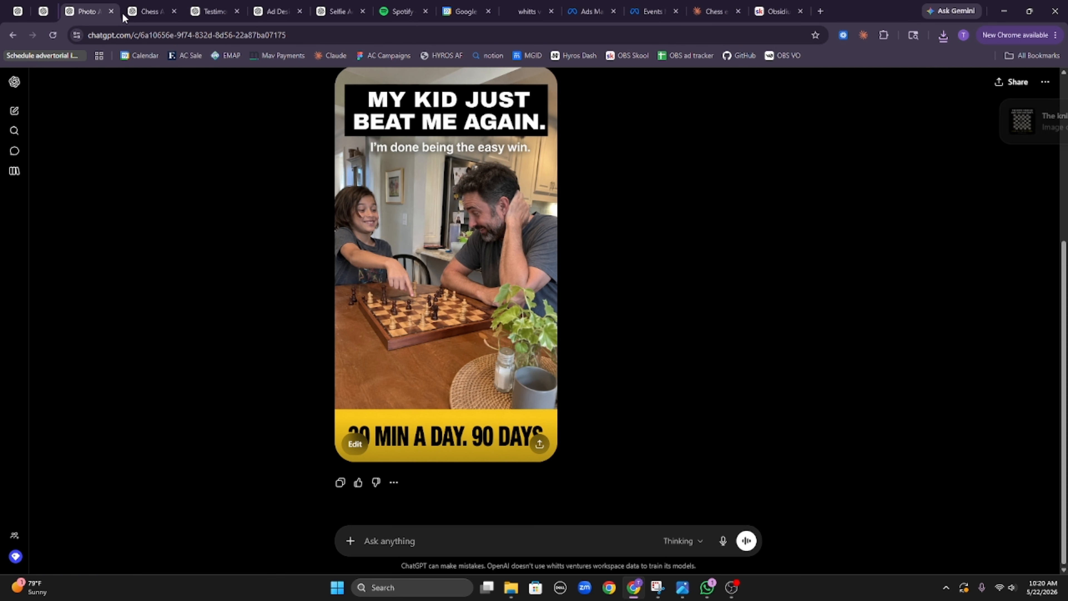
left_click(452, 282)
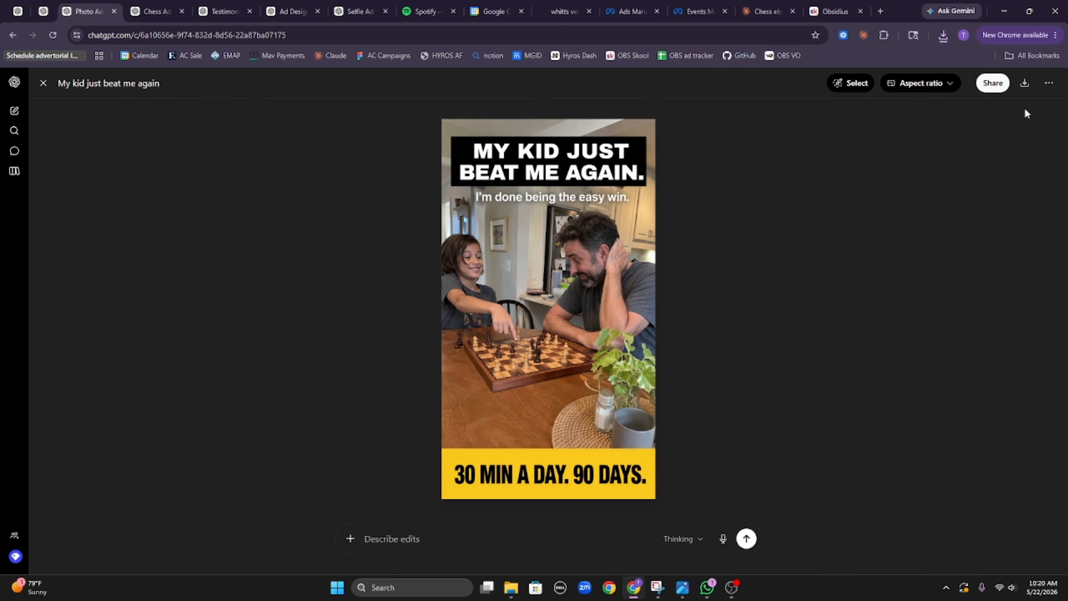
left_click(1024, 83)
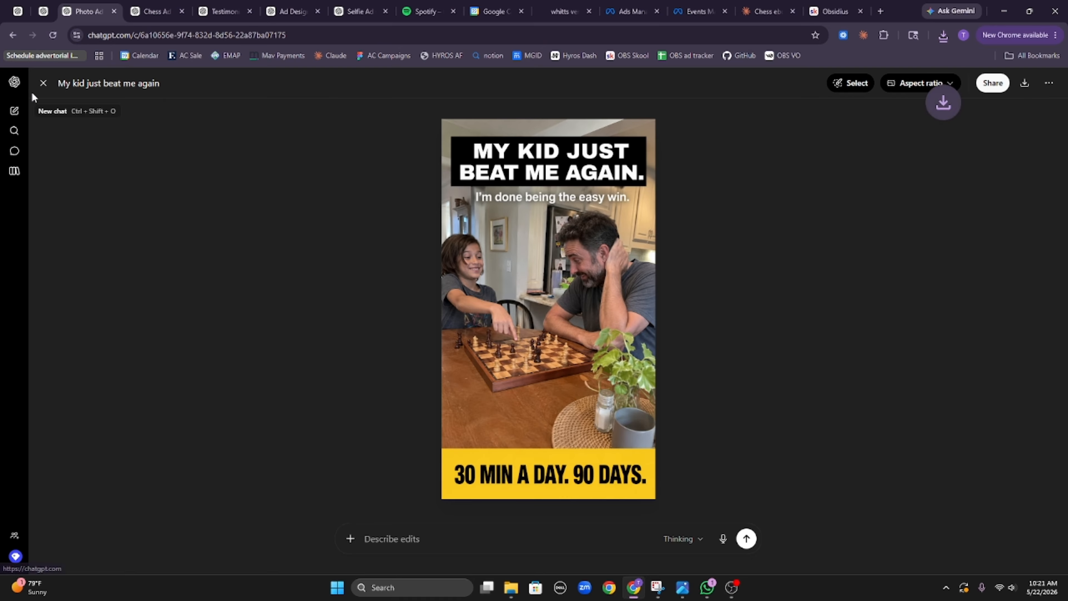
left_click(115, 12)
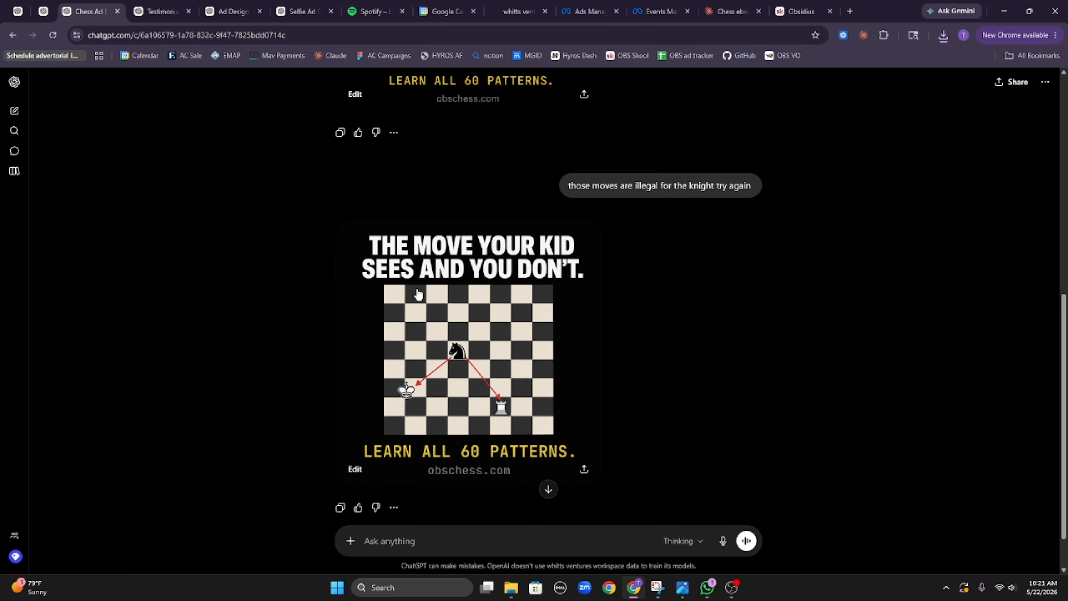
Step: Request 'change this one to be an info graphic no chess board' for the knight-fork ad
scroll(498, 339, "up", 8)
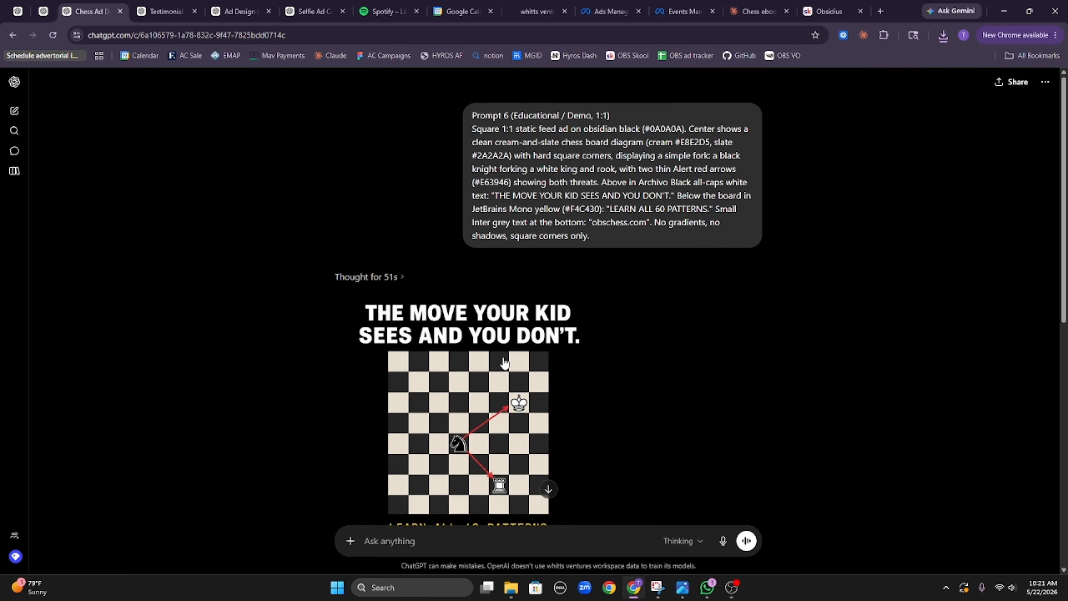
scroll(504, 362, "down", 9)
left_click(545, 547)
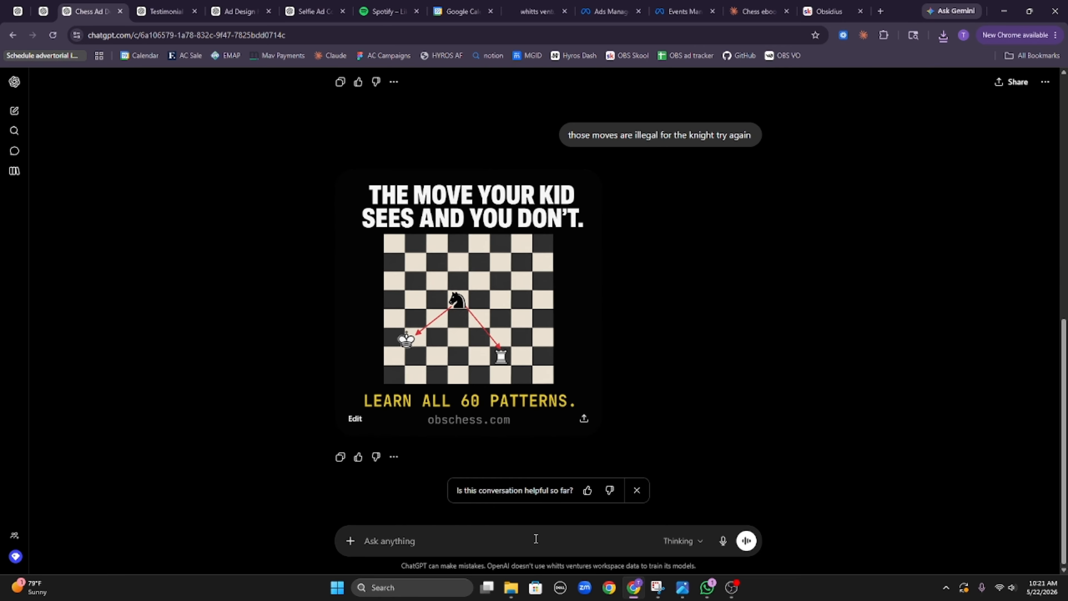
type("change this one to be an info gr")
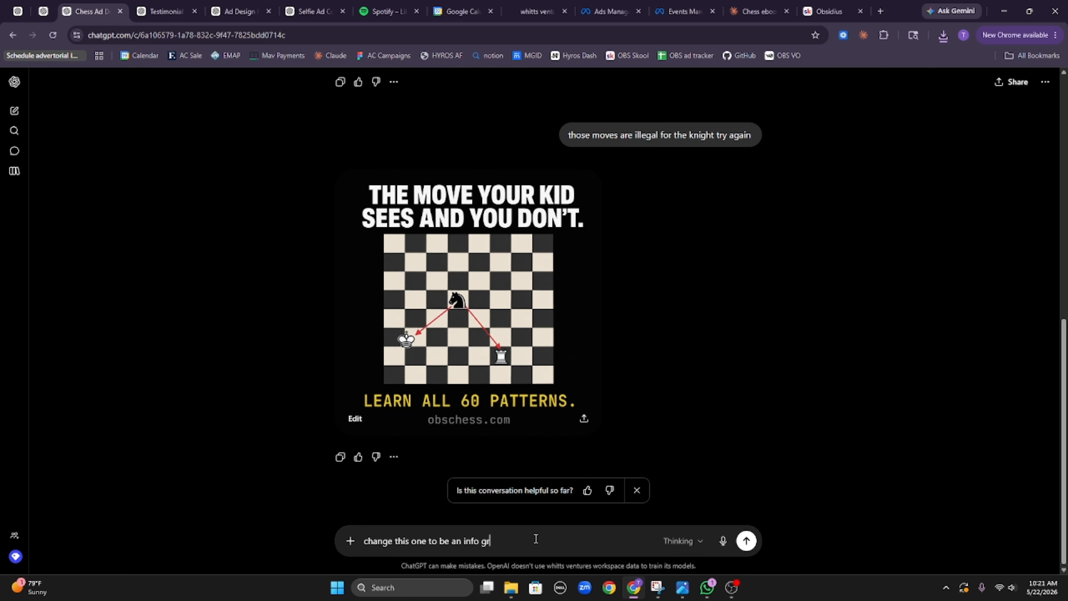
type("aghic no chess borad")
key("Return")
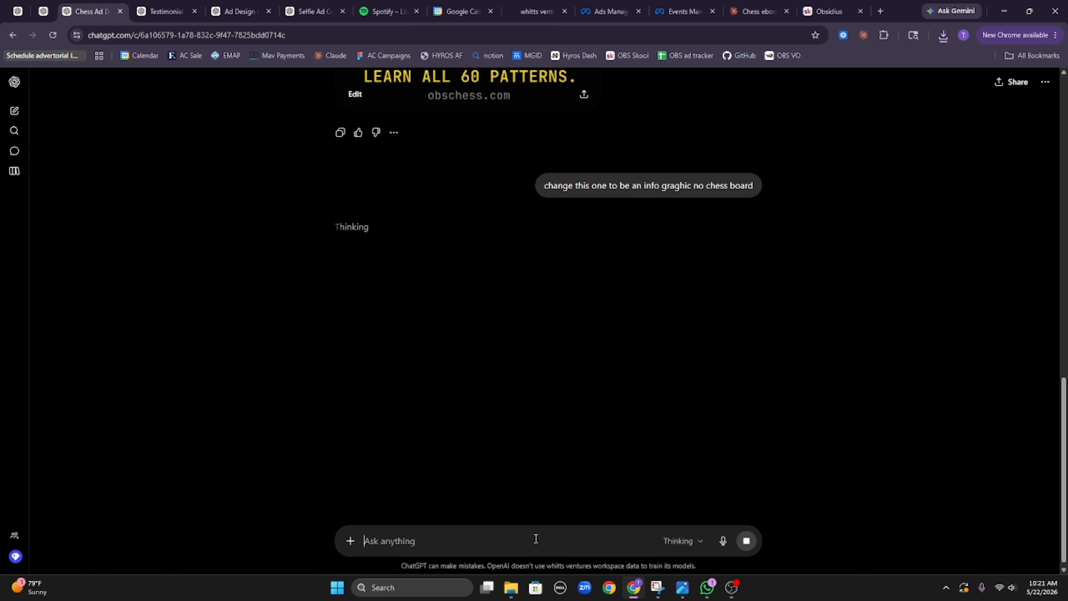
scroll(634, 463, "up", 5)
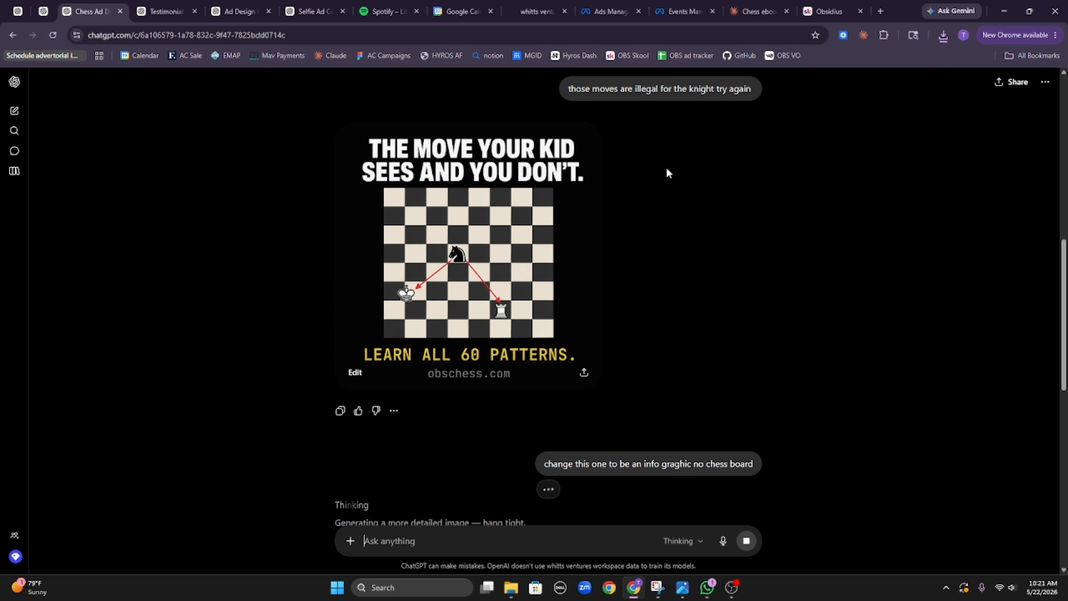
left_click(445, 318)
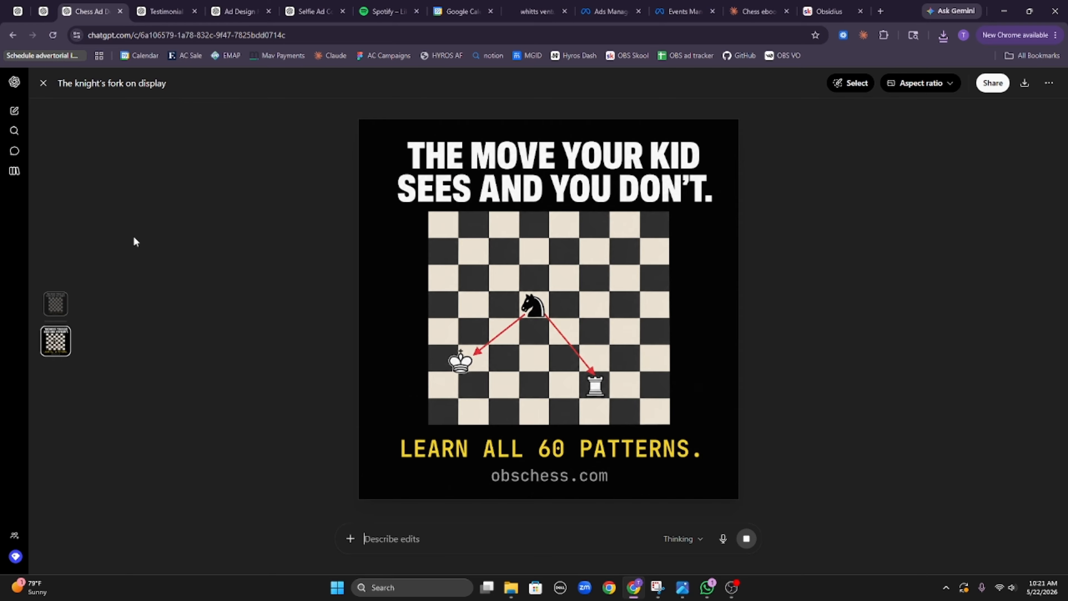
left_click(43, 83)
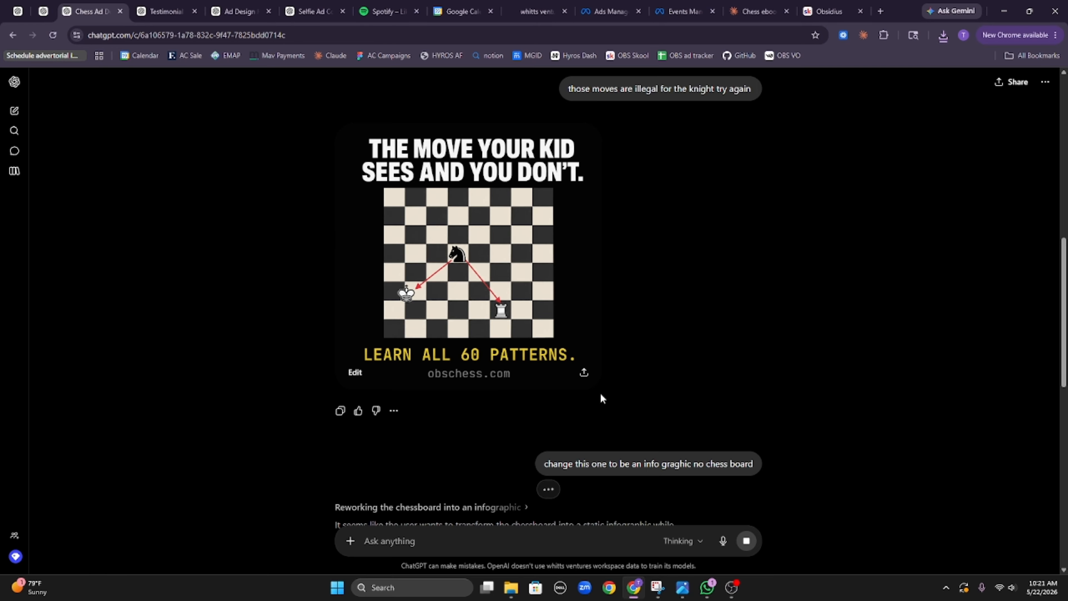
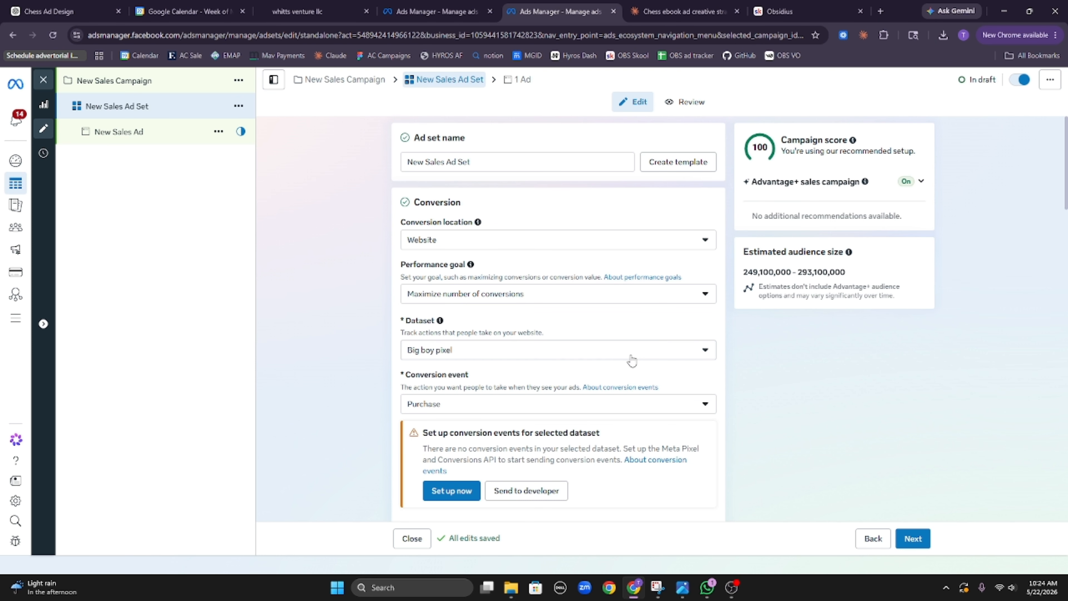
Step: Check the ad set's dataset and conversion events, leaving Purchase selected
left_click(631, 353)
left_click(727, 412)
scroll(534, 400, "down", 3)
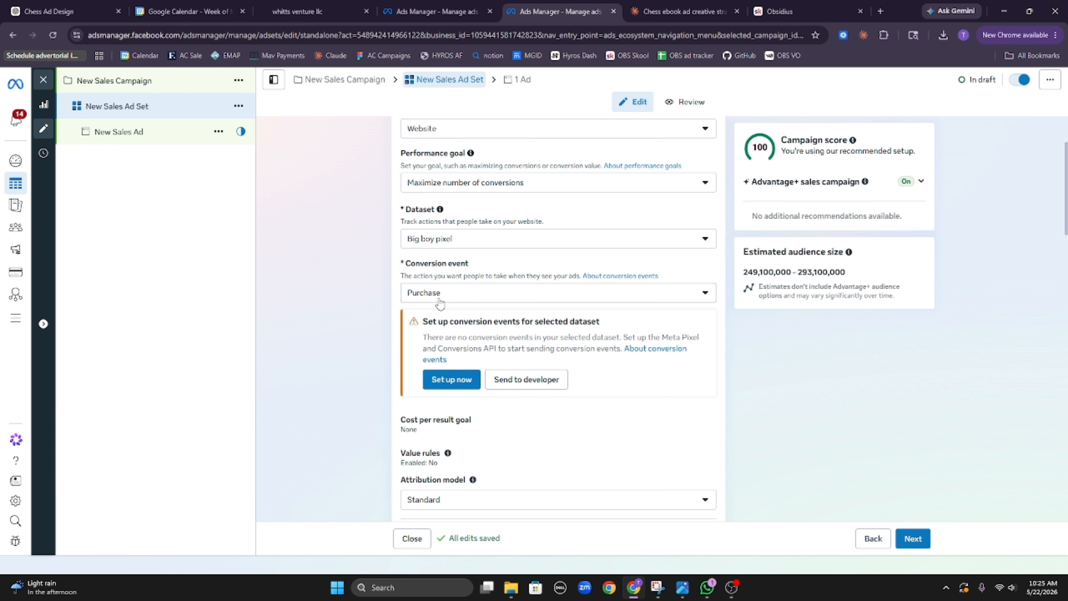
left_click(448, 293)
scroll(484, 412, "down", 5)
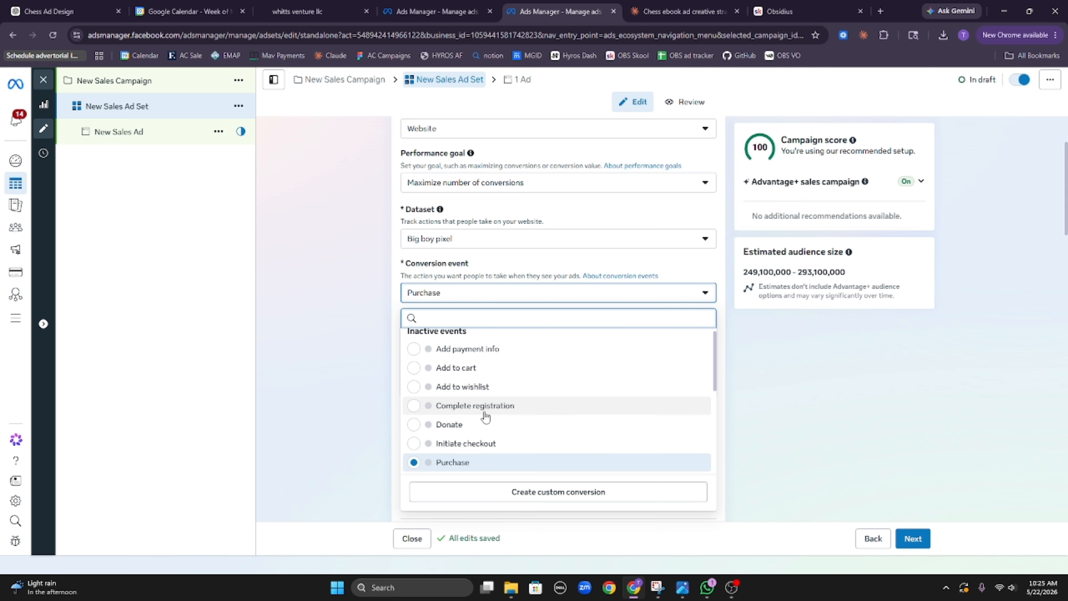
scroll(471, 395, "up", 5)
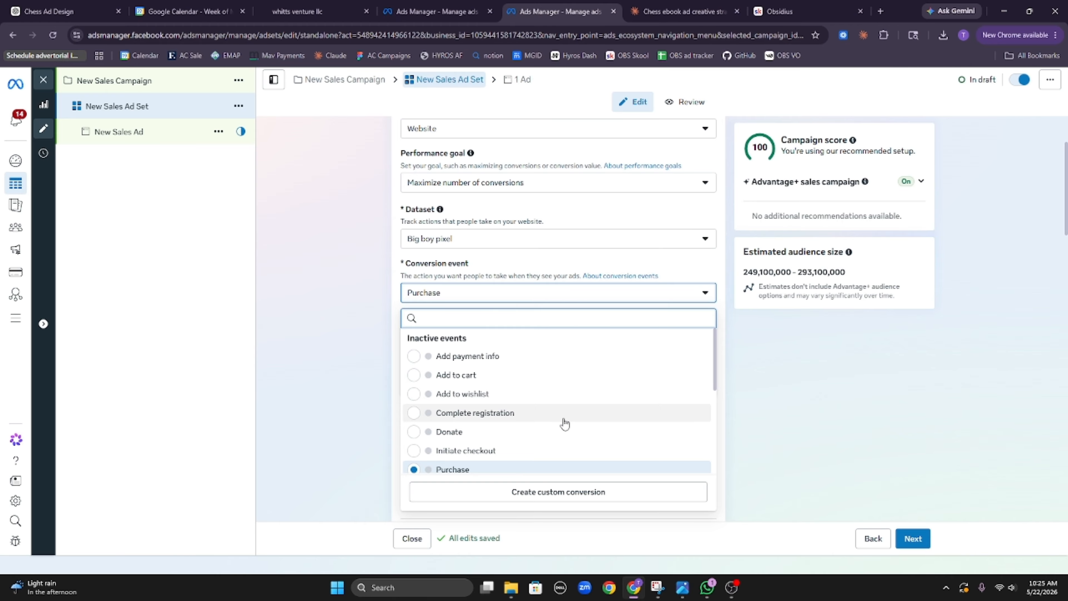
scroll(563, 422, "down", 1)
left_click(774, 394)
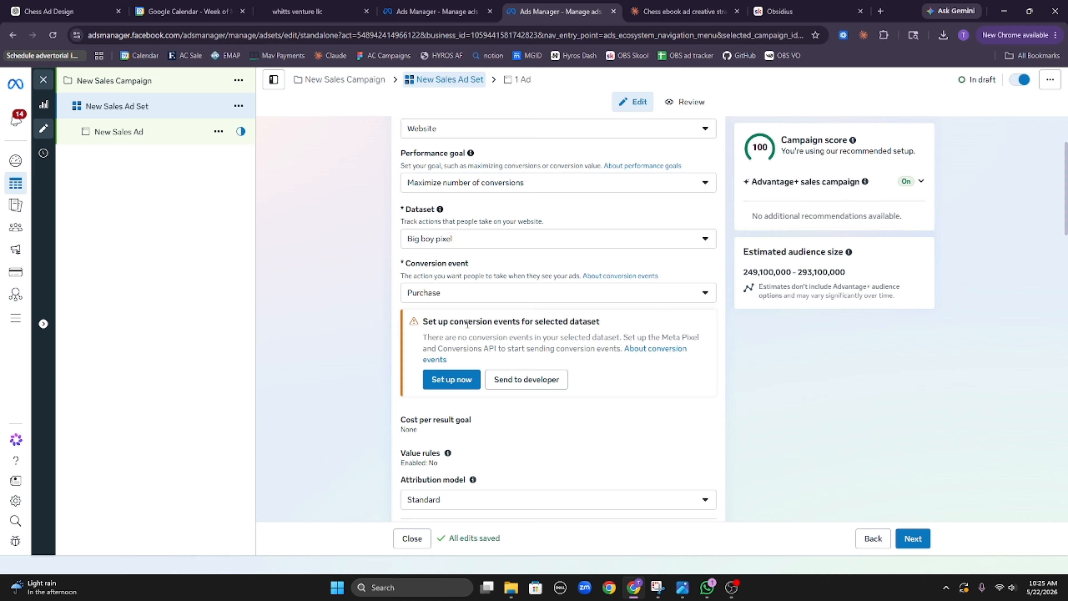
Step: Read through the conversion-events warning without changing the event choice
left_click_drag(467, 323, 508, 337)
left_click(508, 337)
left_click(518, 297)
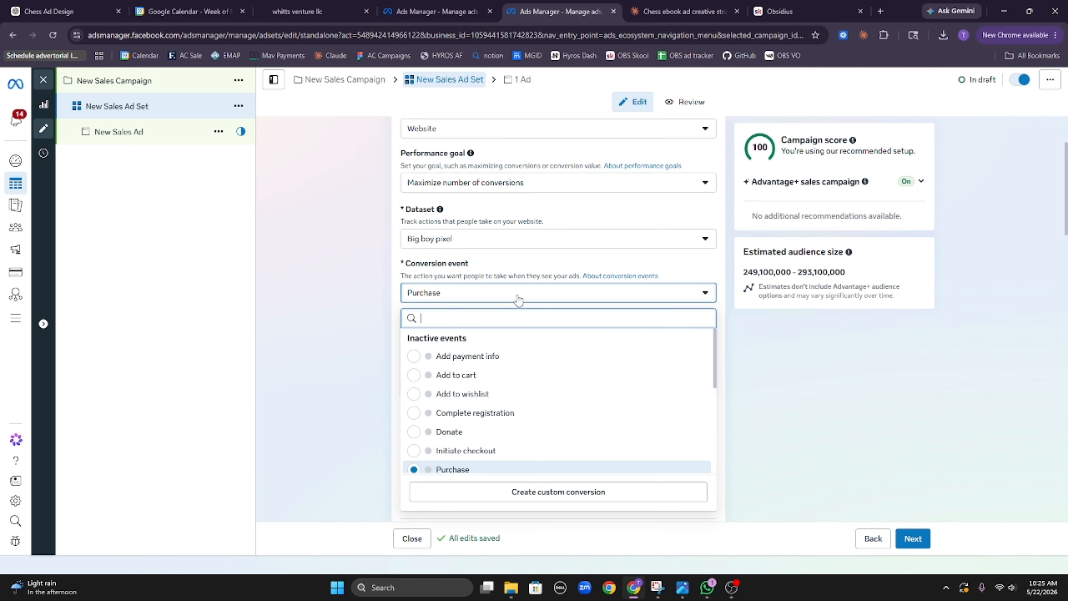
left_click(808, 423)
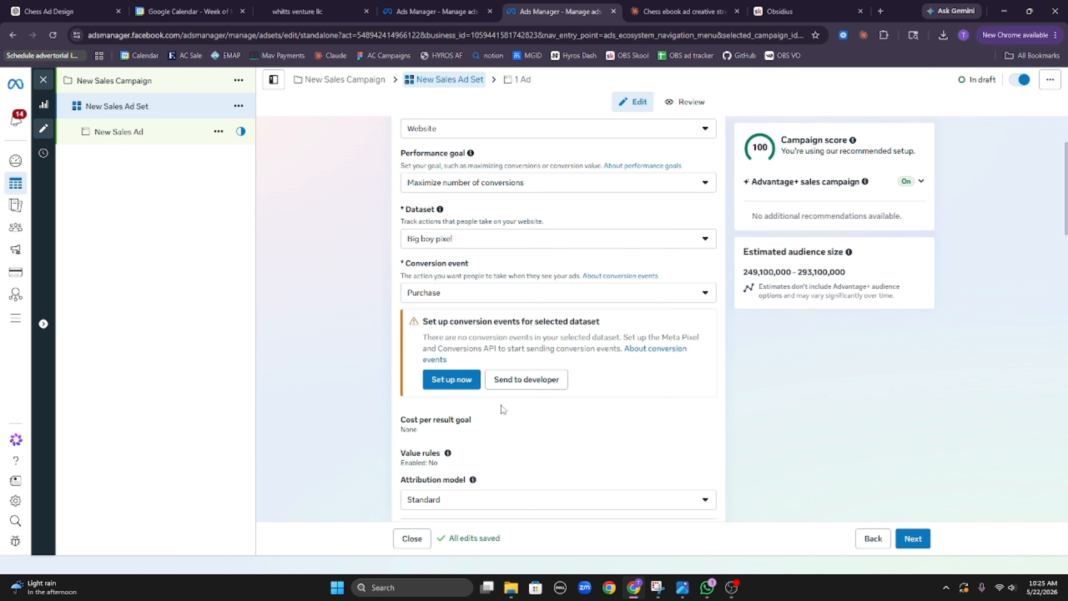
left_click_drag(422, 337, 563, 353)
left_click(565, 353)
left_click_drag(500, 370, 426, 320)
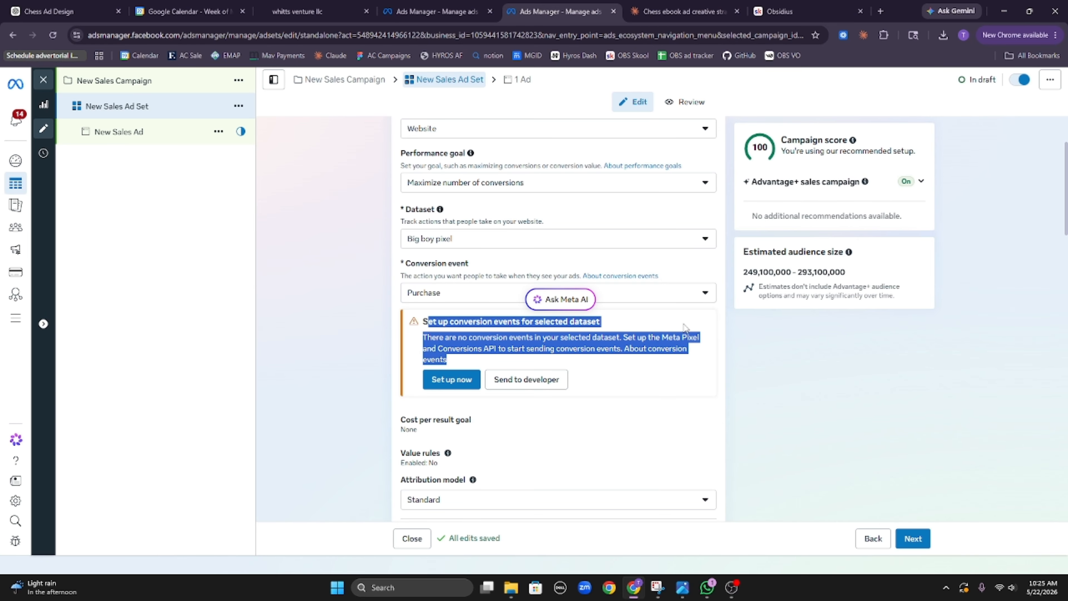
left_click(668, 327)
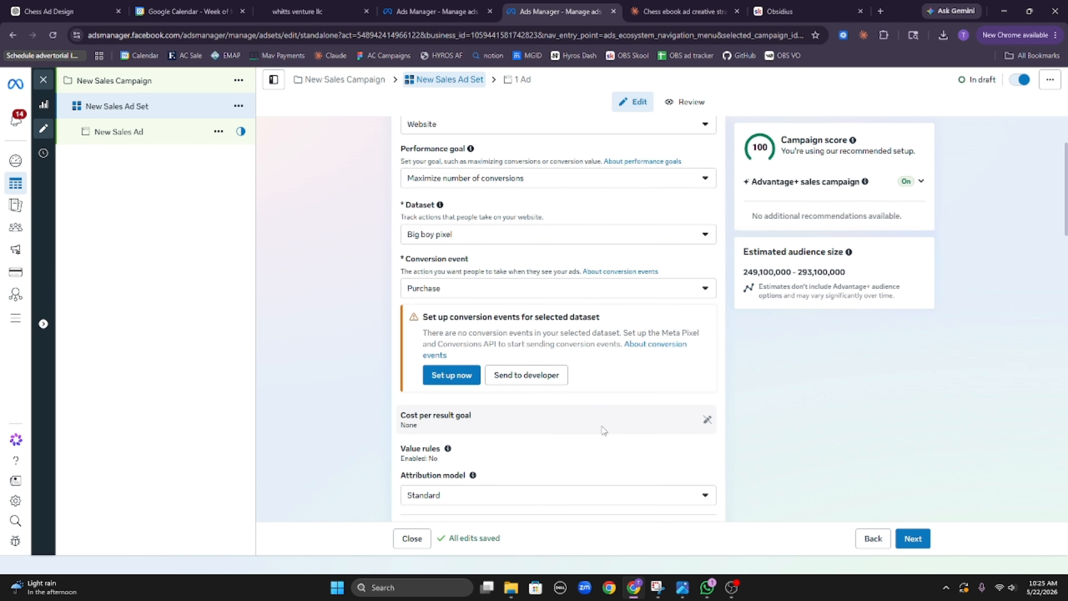
scroll(670, 434, "down", 15)
scroll(670, 433, "up", 10)
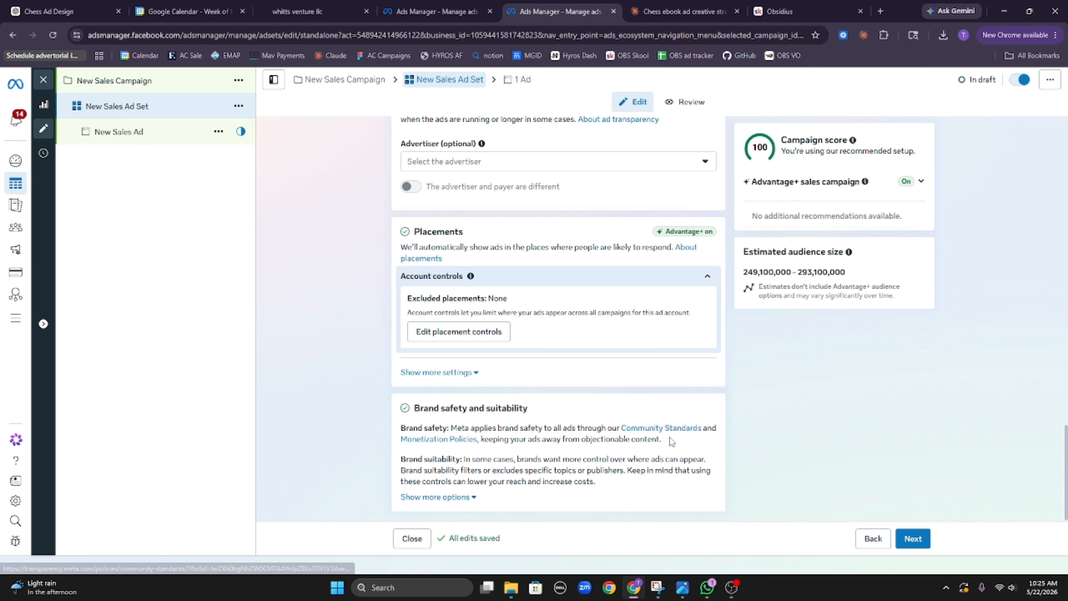
scroll(668, 432, "down", 7)
scroll(639, 357, "up", 3)
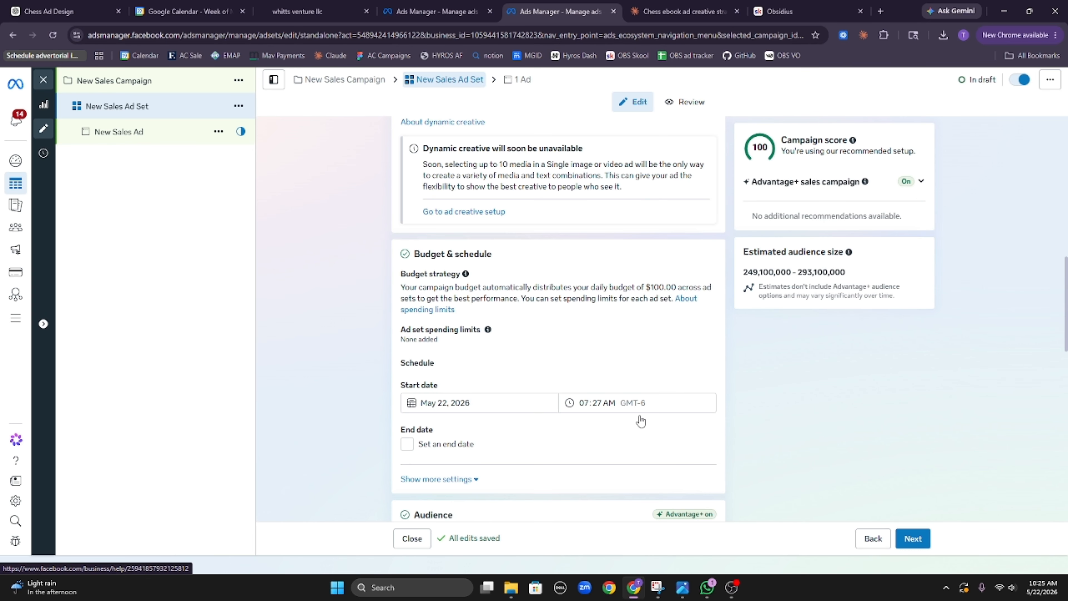
scroll(601, 329, "down", 4)
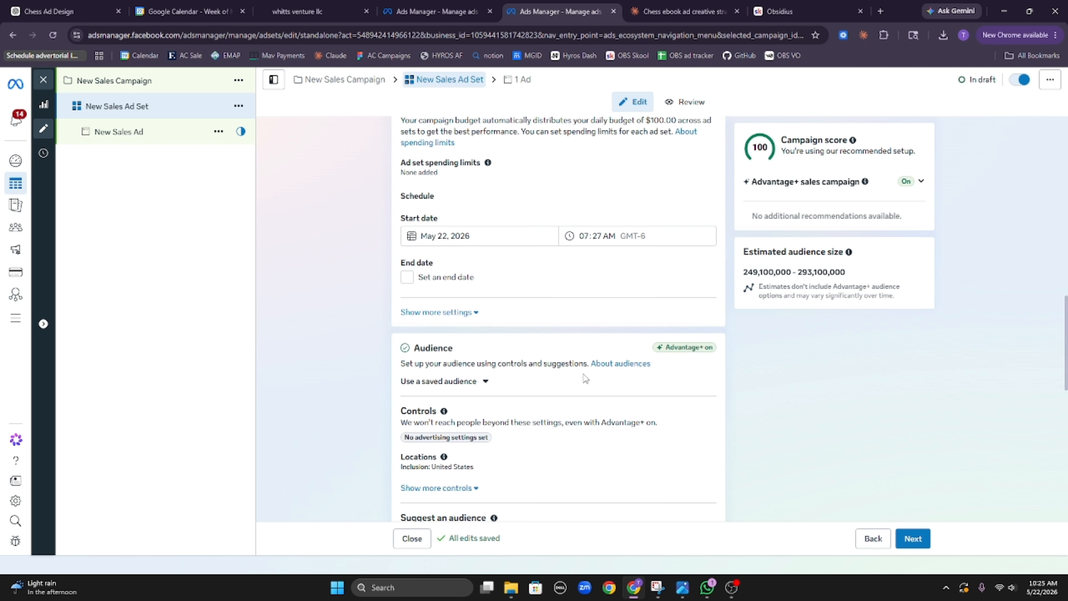
scroll(516, 411, "down", 4)
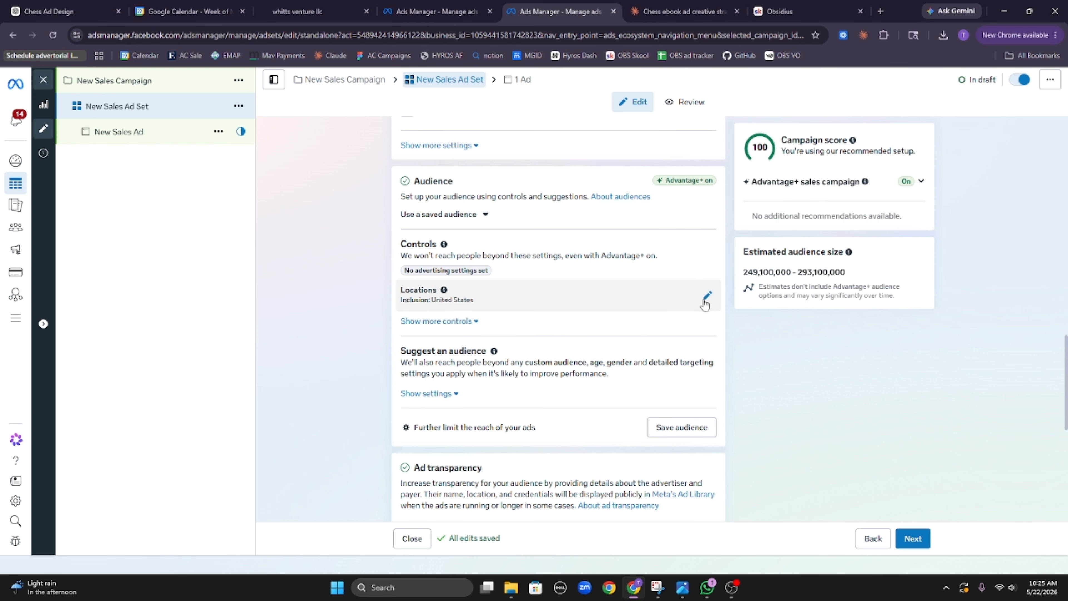
Step: Add United Kingdom, Australia and Canada to the ad set's target locations
left_click(704, 295)
left_click(579, 377)
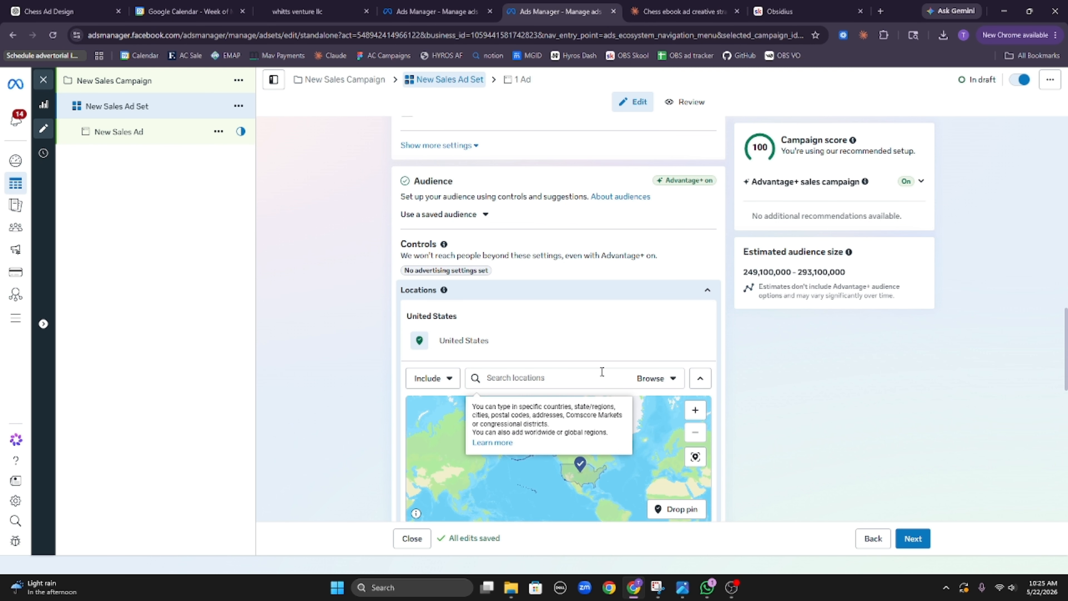
type("ur")
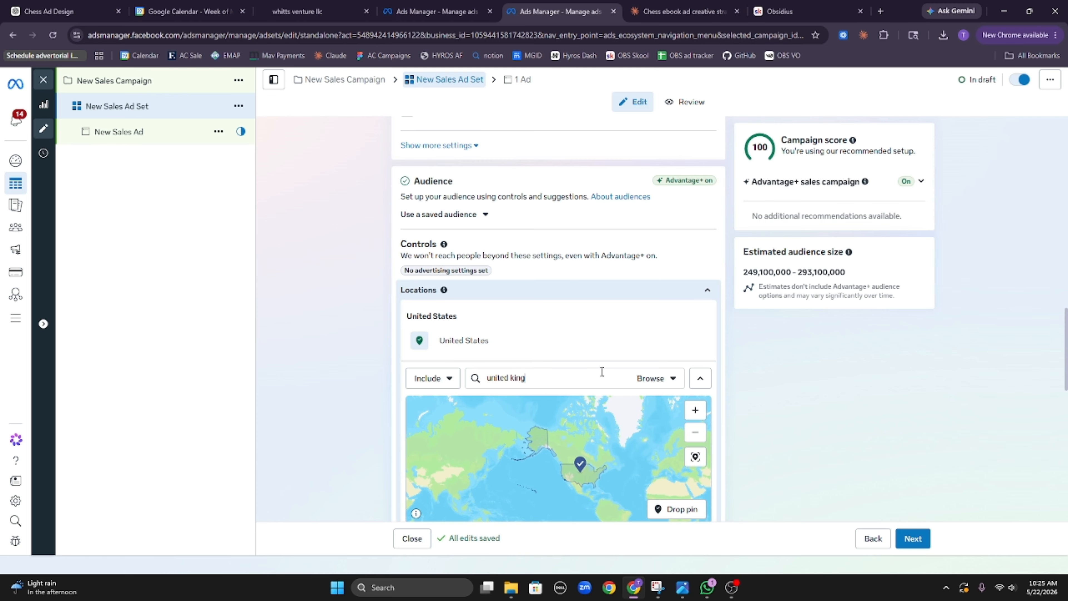
key("Return")
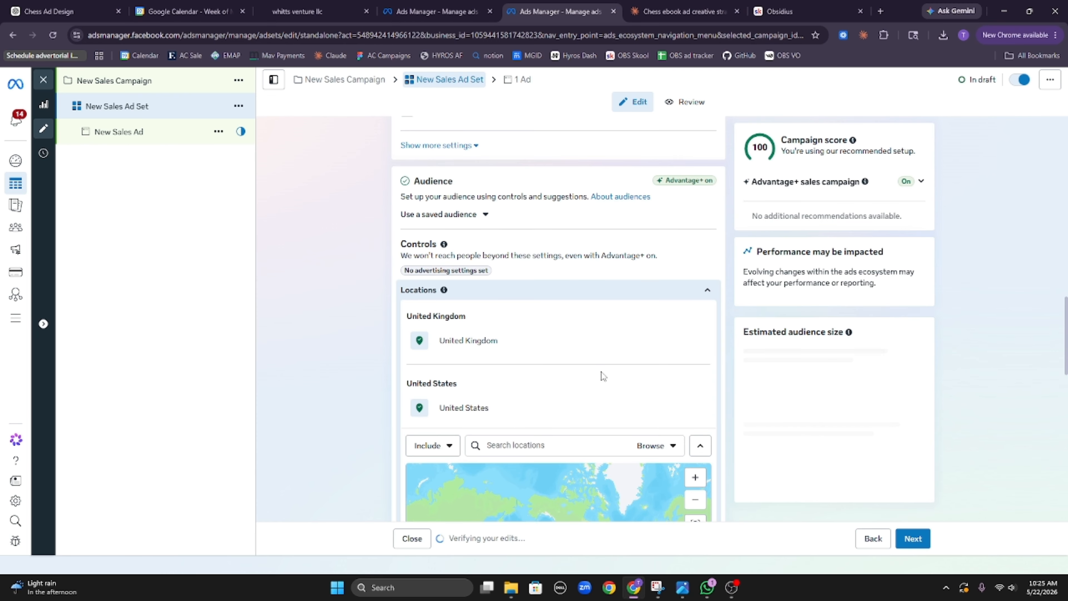
type("austr")
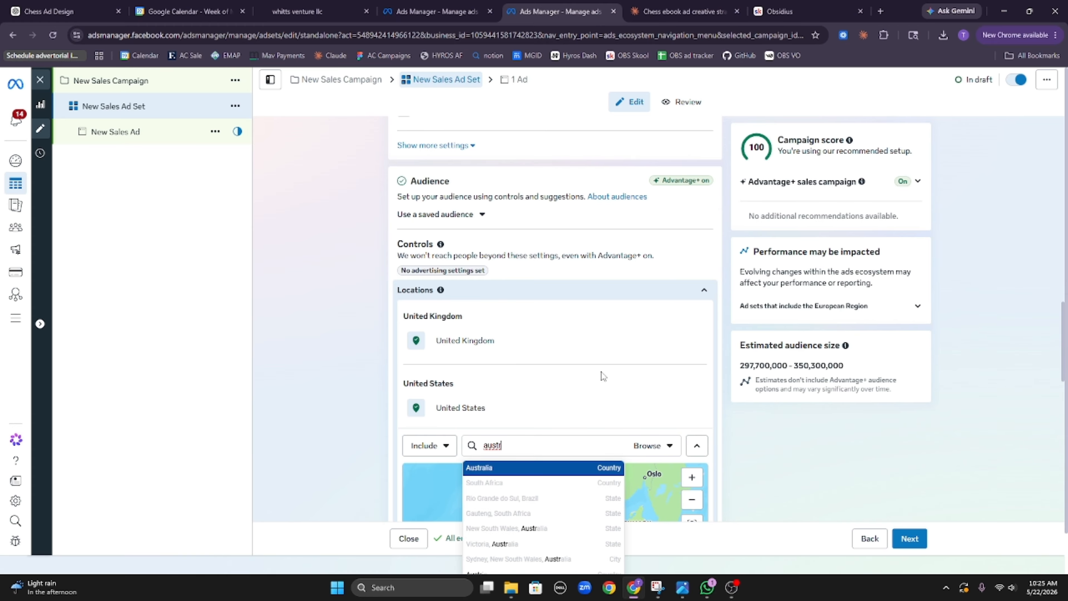
key("Return")
type("can")
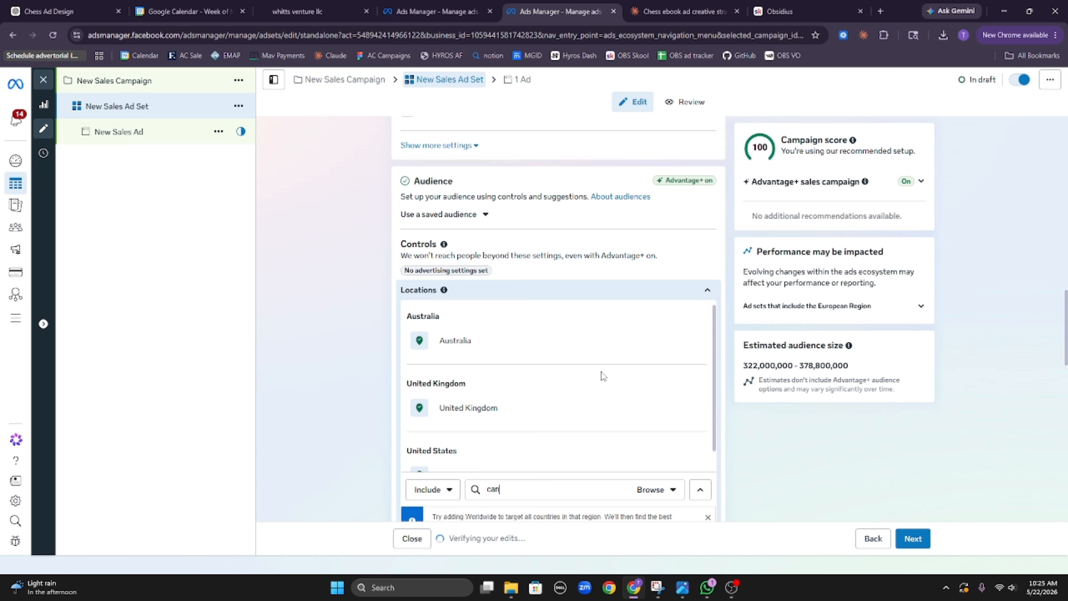
type("dda")
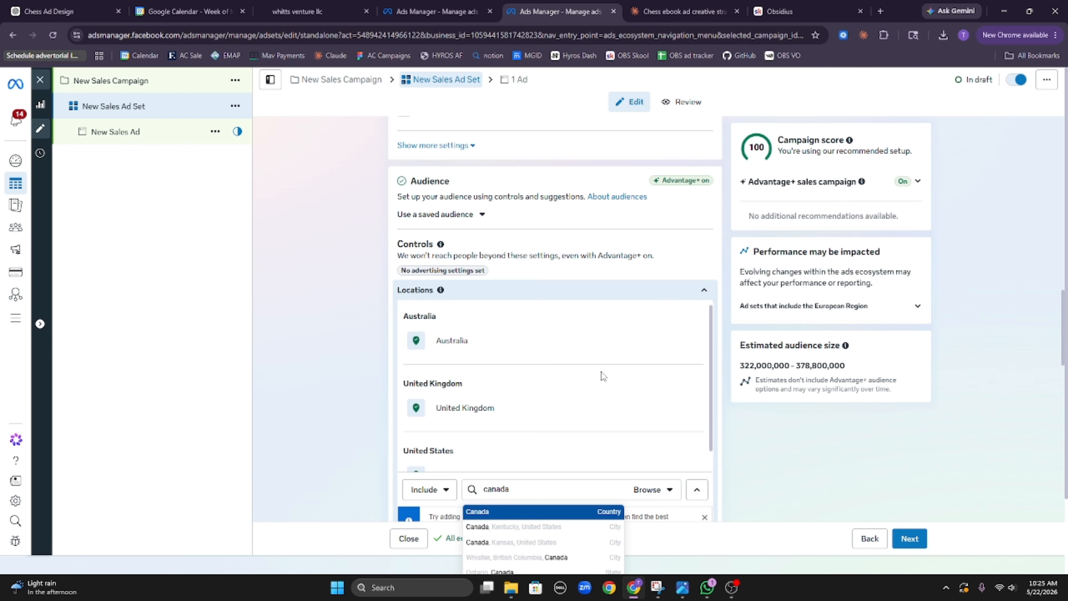
key("Return")
scroll(674, 374, "down", 10)
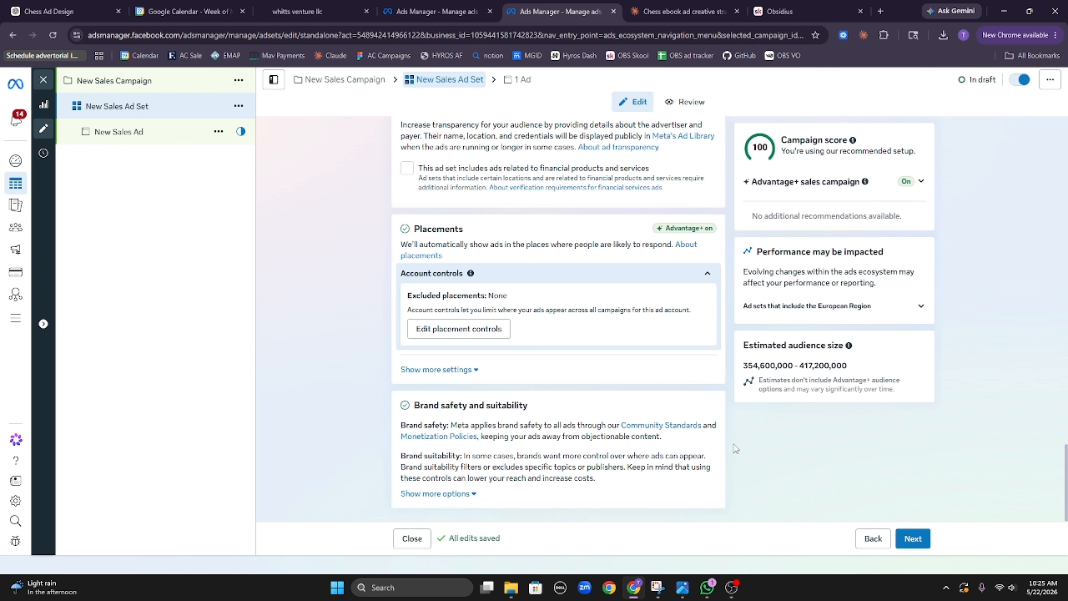
scroll(725, 439, "up", 12)
scroll(699, 403, "up", 15)
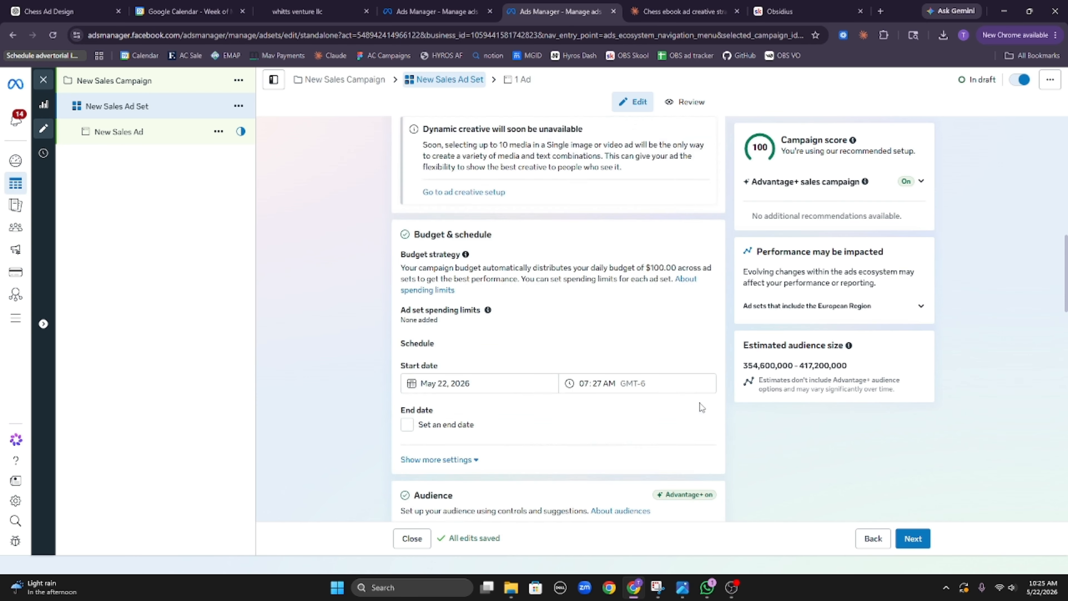
scroll(681, 392, "down", 6)
scroll(672, 387, "down", 15)
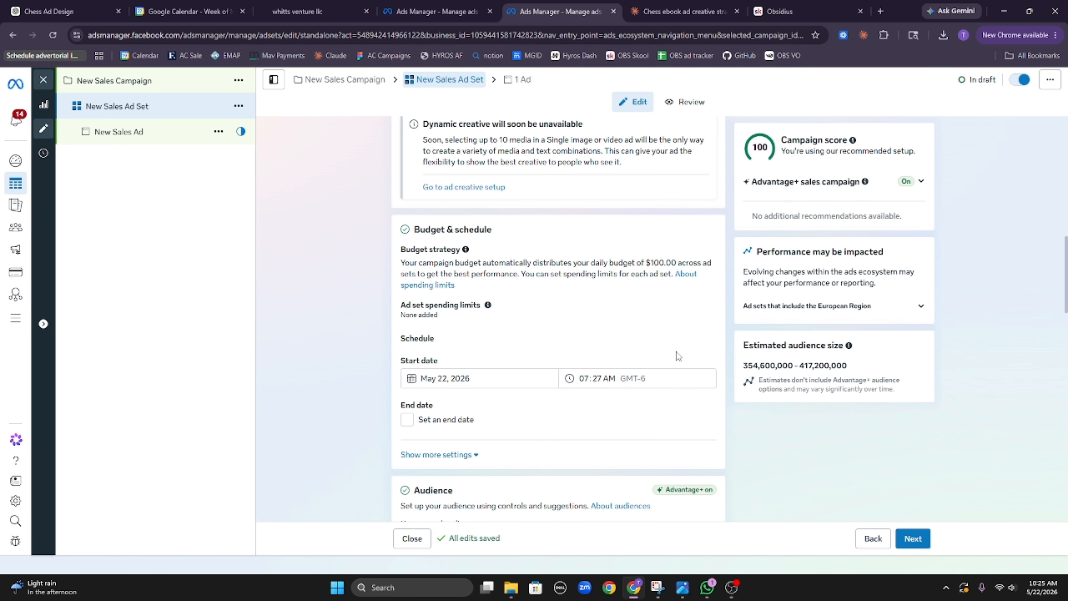
scroll(704, 396, "down", 1)
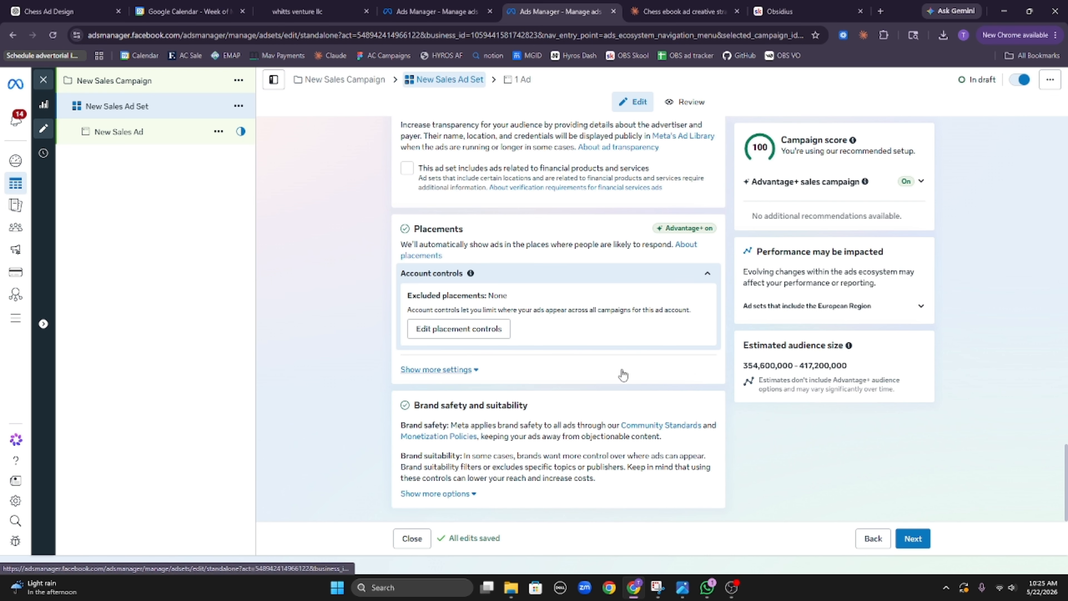
scroll(622, 379, "up", 4)
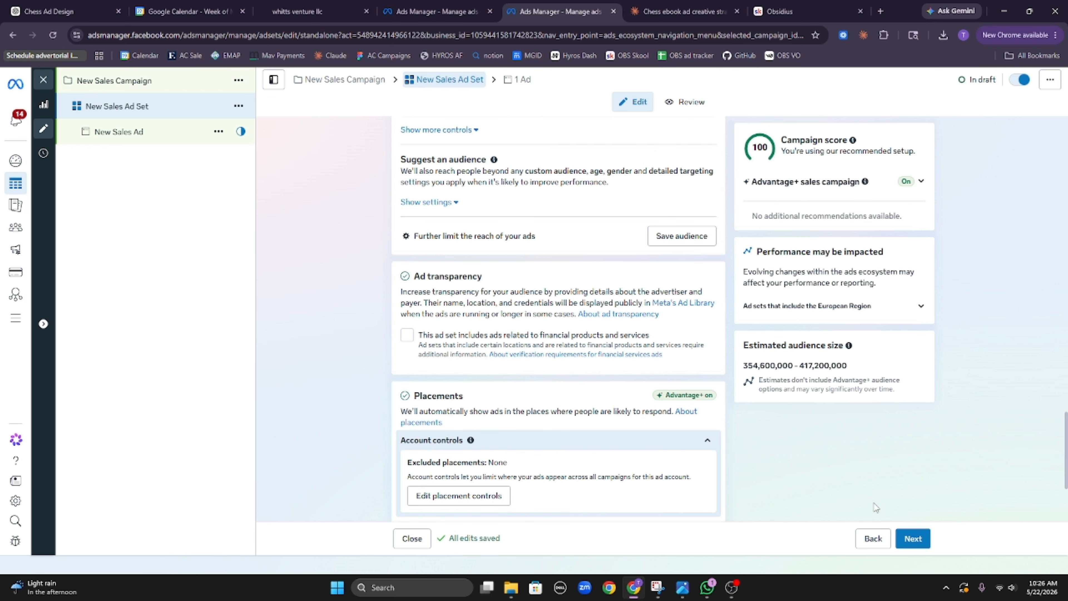
Step: Continue from the ad set to the ad-level setup
left_click(913, 538)
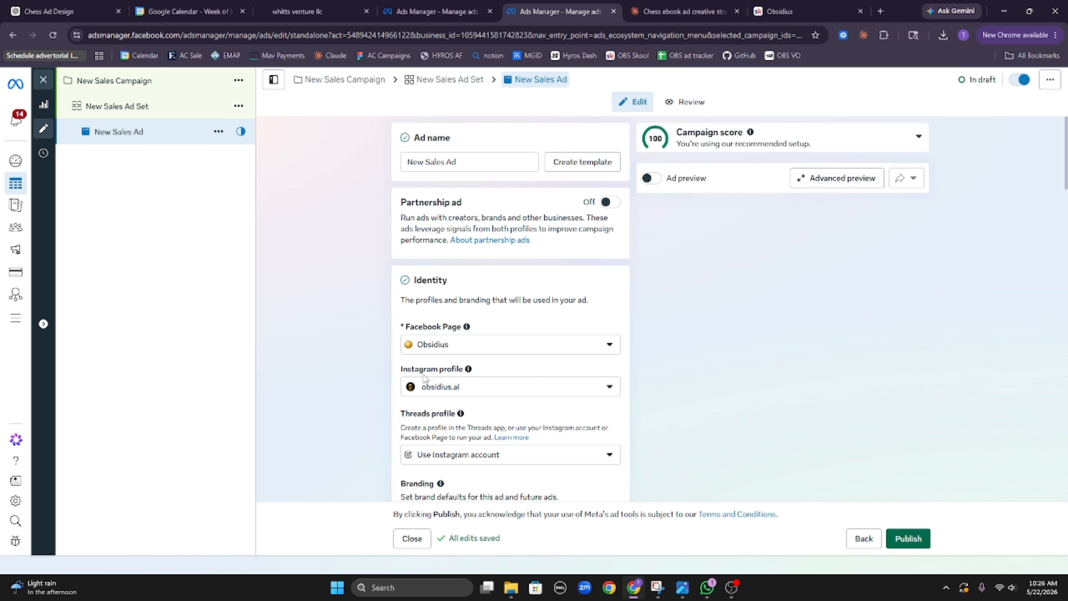
scroll(499, 424, "down", 5)
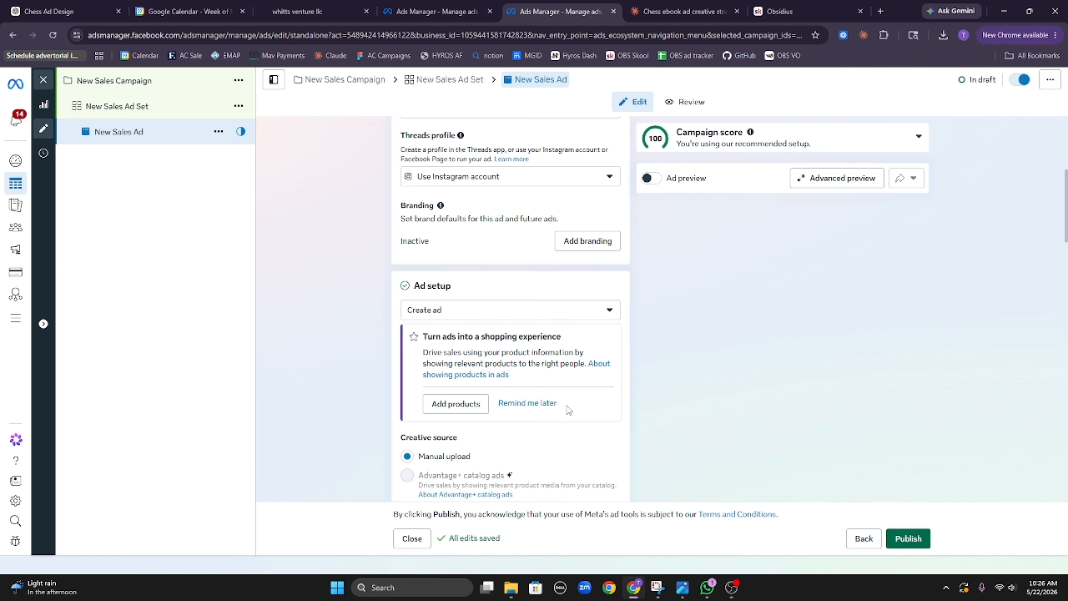
scroll(510, 416, "down", 8)
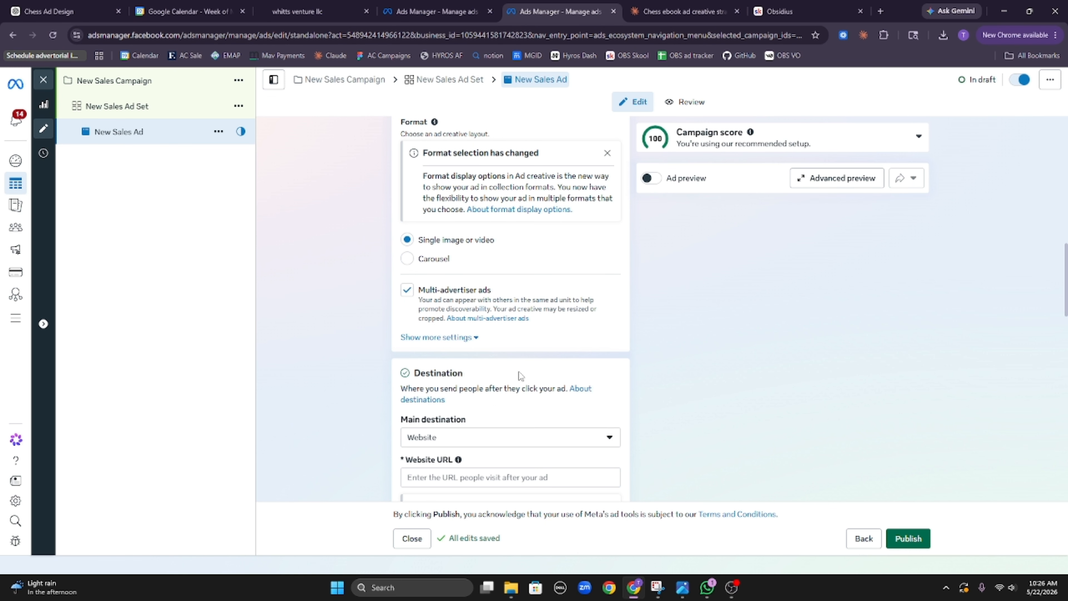
scroll(517, 373, "down", 3)
Step: Copy the sales page URL from the GoHighLevel funnel for the ad's website field
left_click(430, 309)
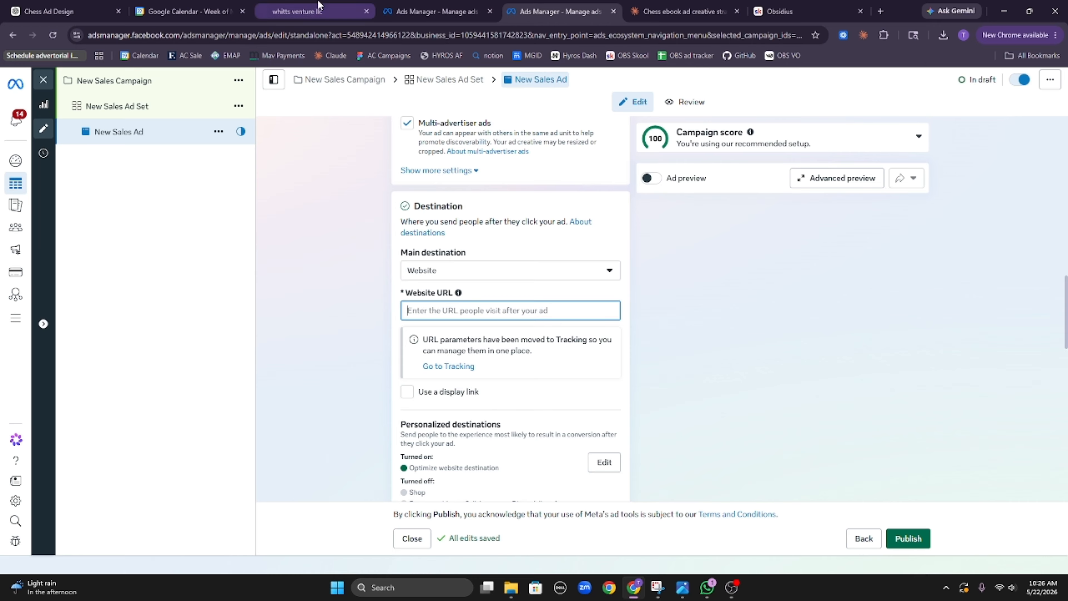
left_click(307, 12)
triple_click(649, 232)
key("ctrl+c")
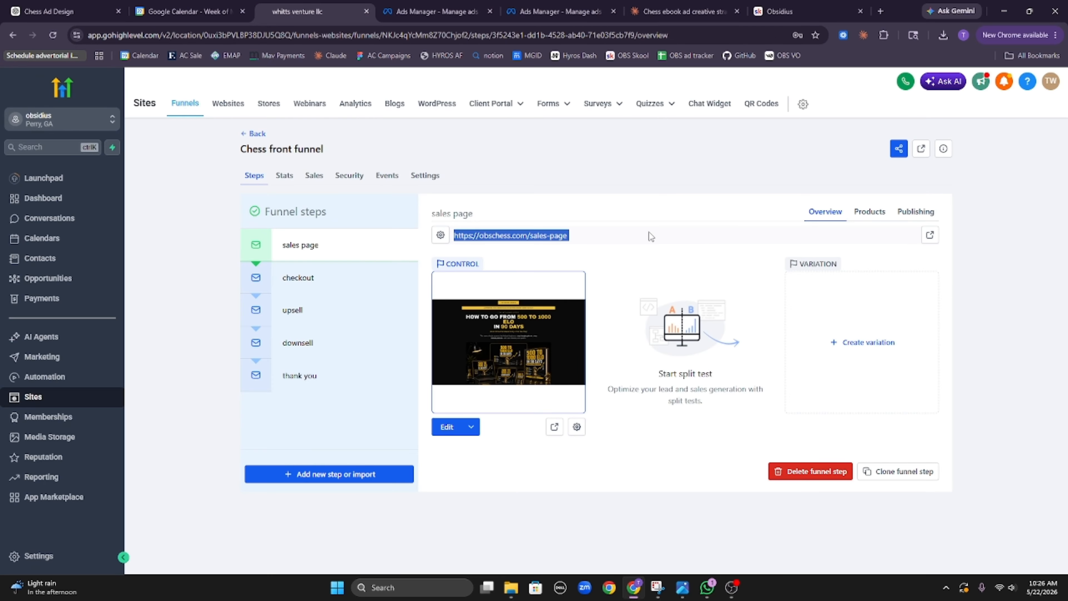
left_click(425, 8)
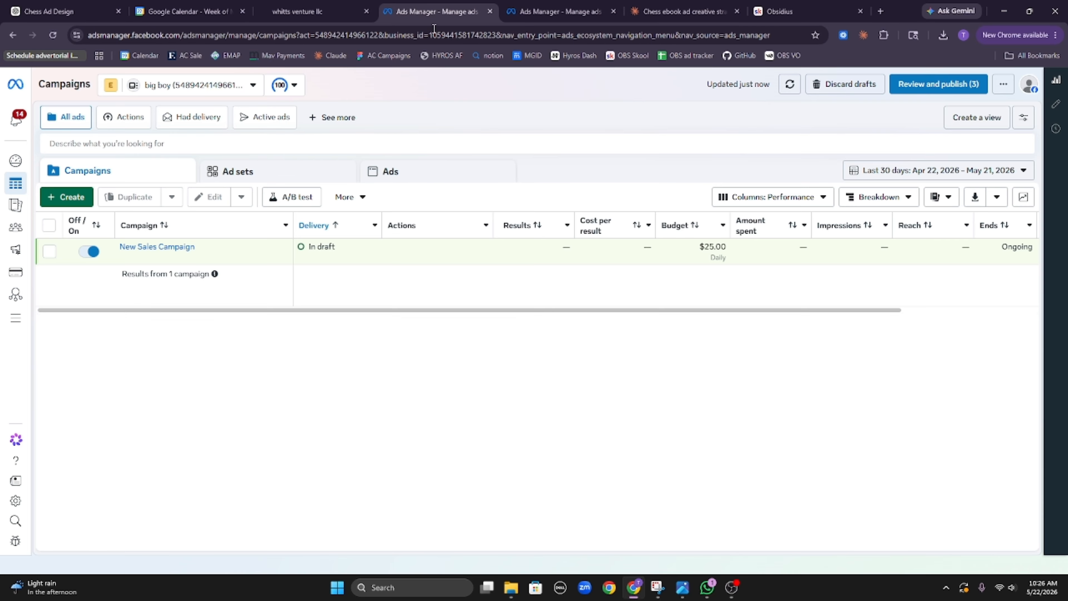
left_click(489, 11)
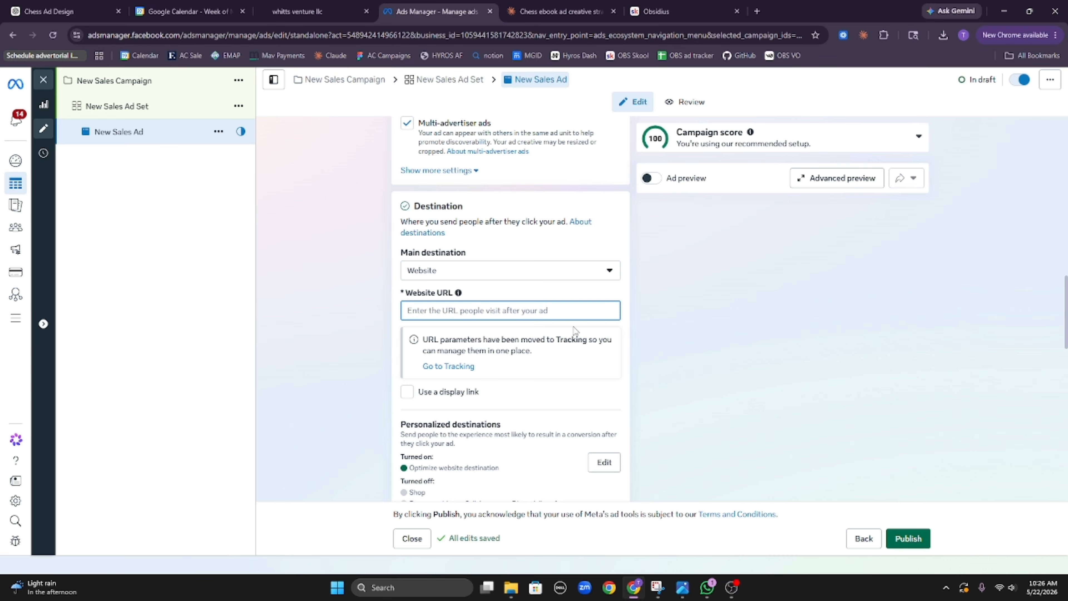
key("ctrl+v")
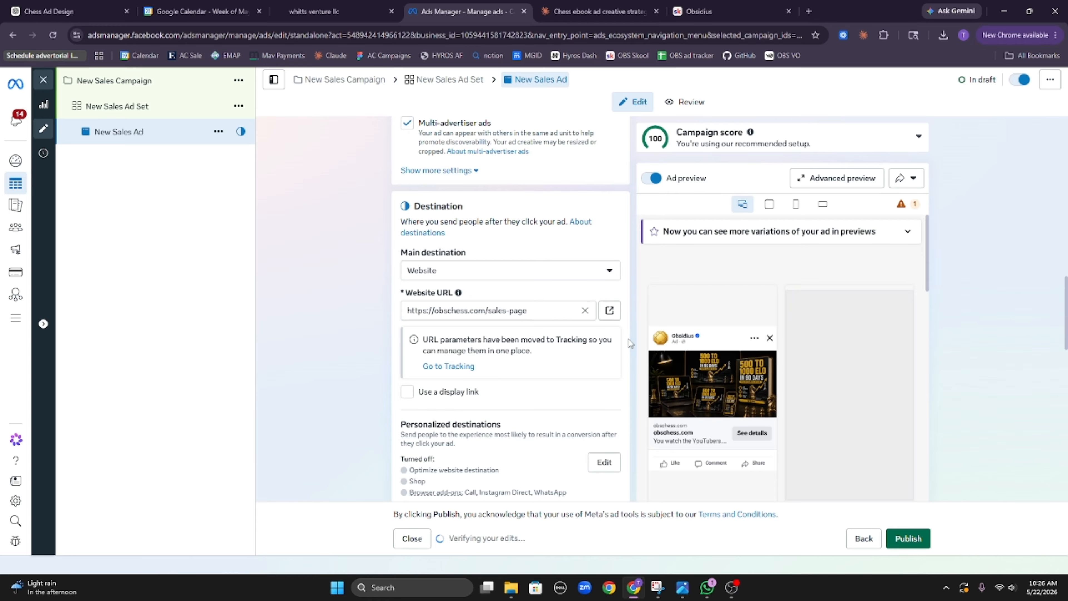
scroll(606, 344, "down", 5)
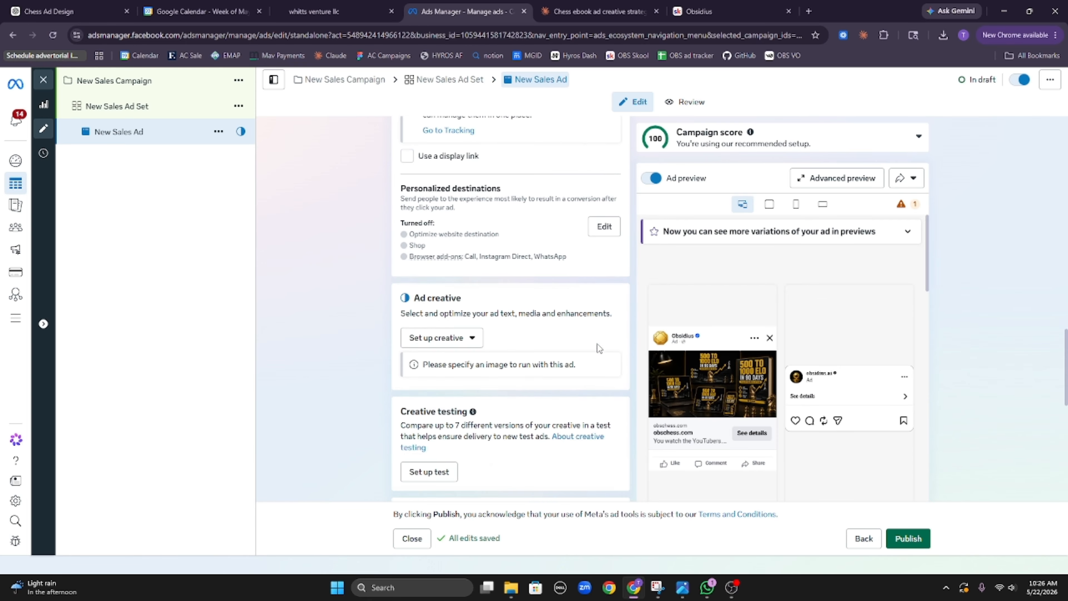
left_click(461, 298)
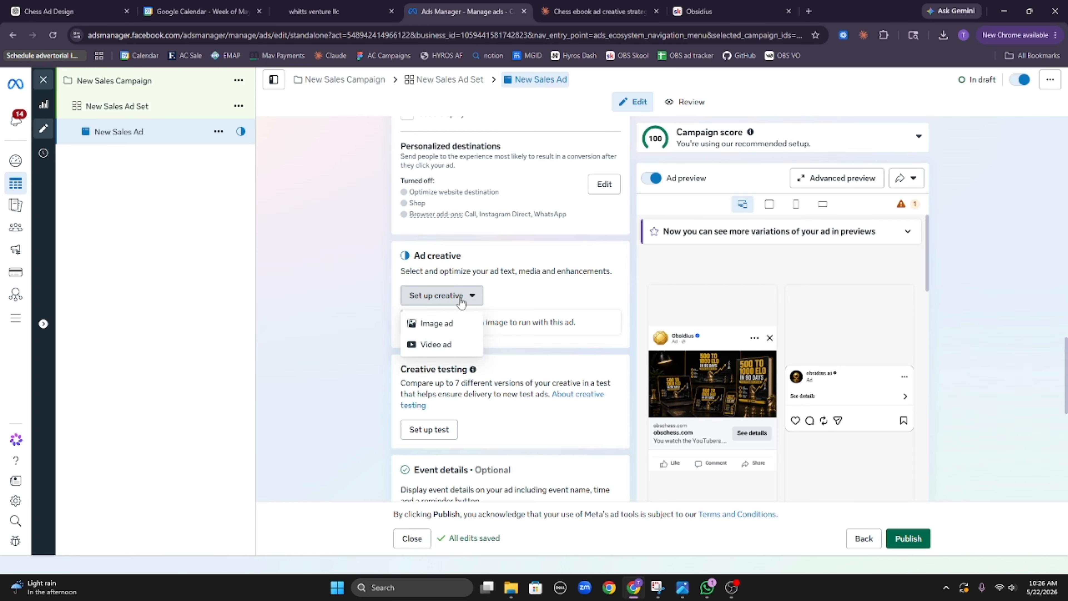
left_click(457, 323)
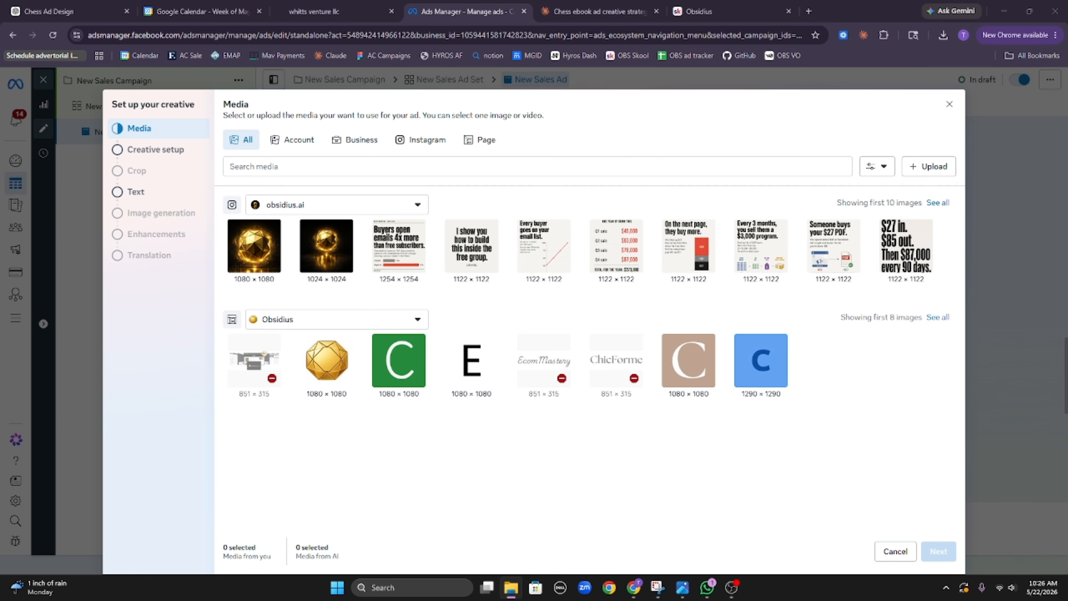
Step: Upload today's downloaded chess ad images into the ad account's media library
left_click_drag(1067, 162, 694, 138)
left_click_drag(868, 418, 342, 262)
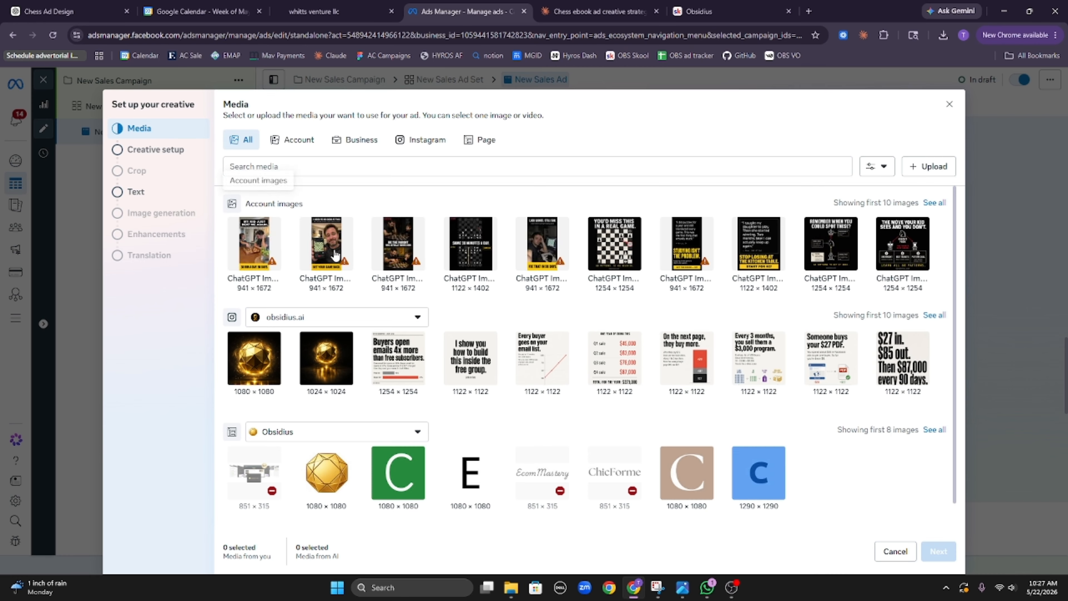
left_click(256, 258)
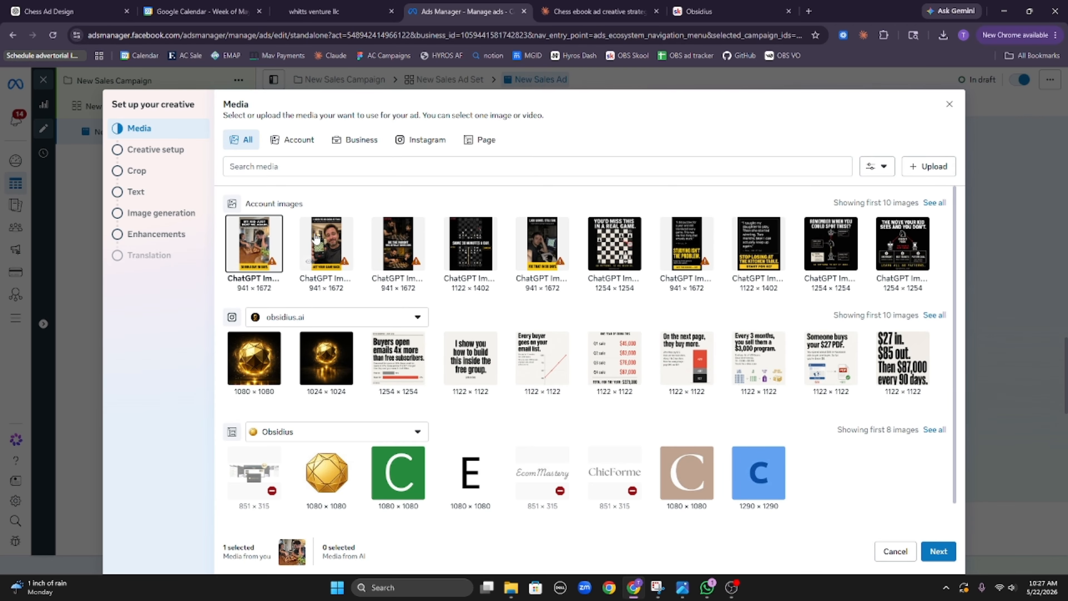
left_click(332, 242)
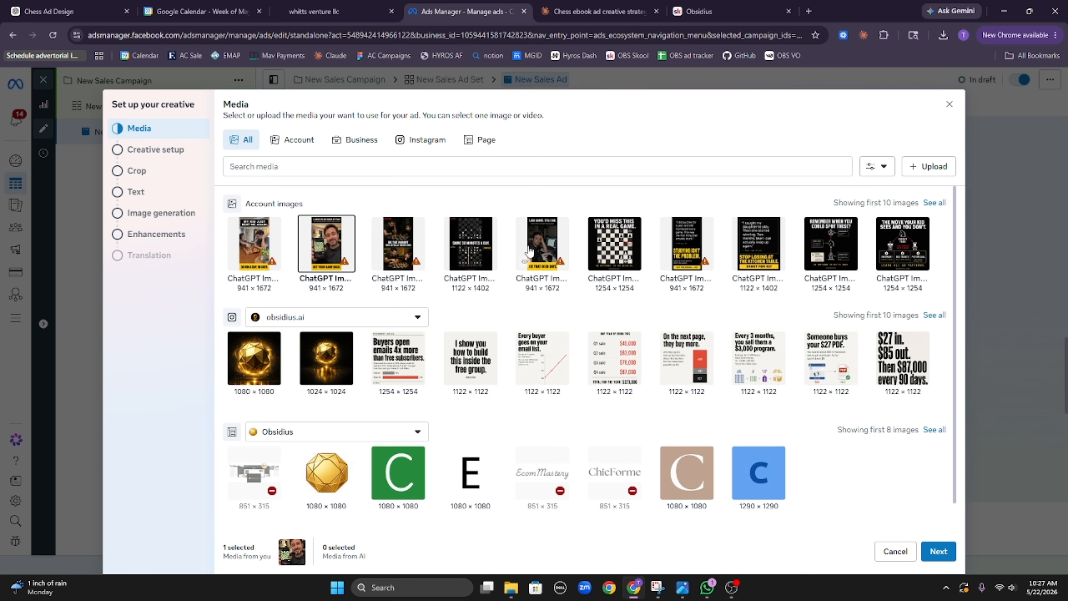
left_click(542, 244)
left_click(687, 244)
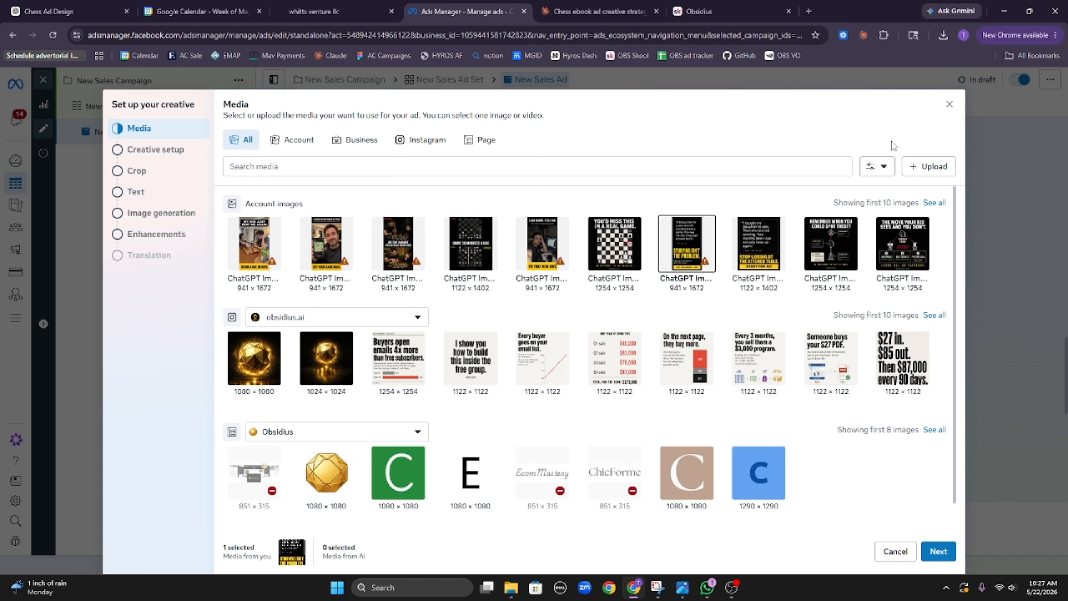
left_click(949, 104)
scroll(537, 326, "up", 10)
scroll(546, 323, "up", 6)
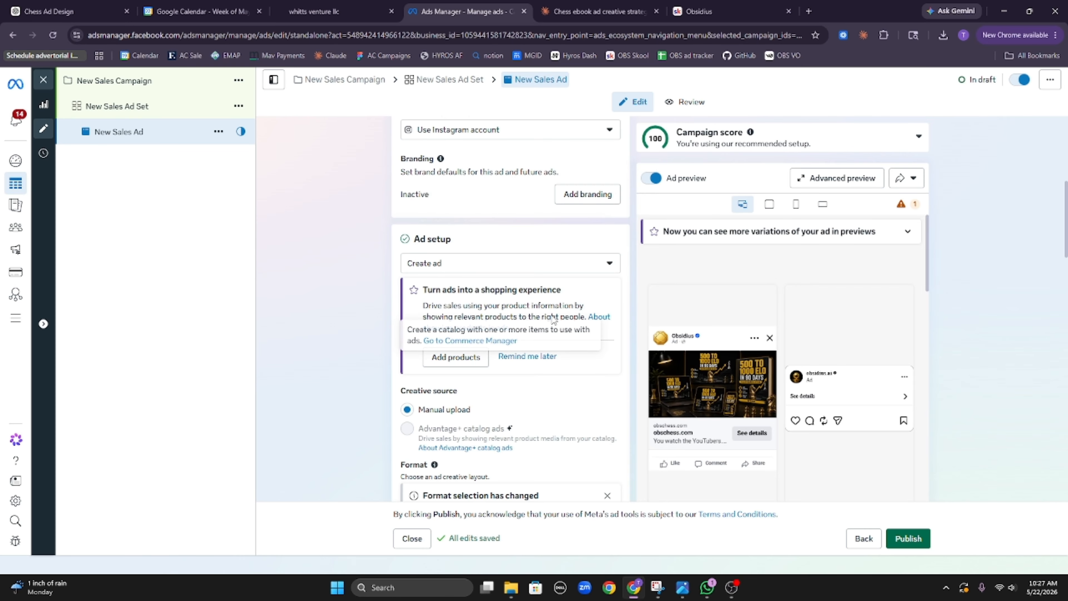
scroll(534, 328, "down", 5)
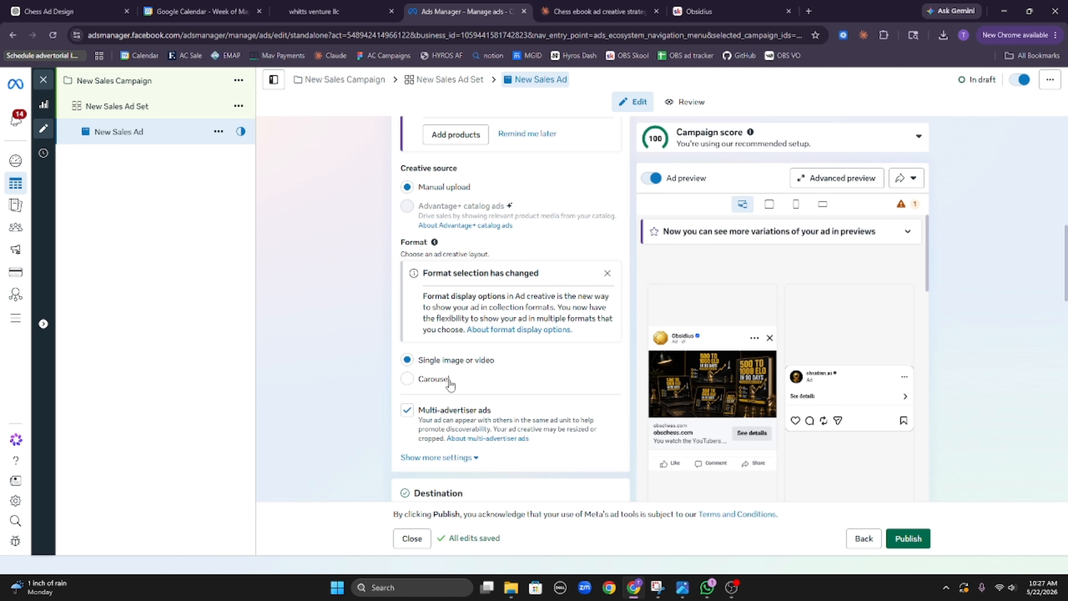
Step: Choose the first uploaded image as the image ad's media and continue
left_click(456, 458)
scroll(435, 297, "down", 4)
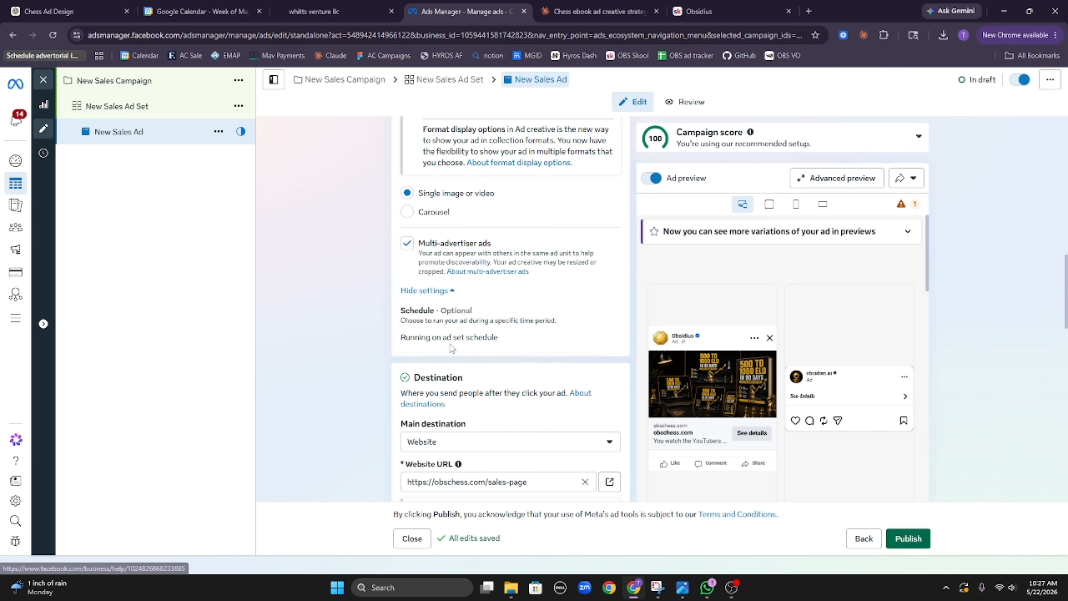
scroll(435, 296, "down", 12)
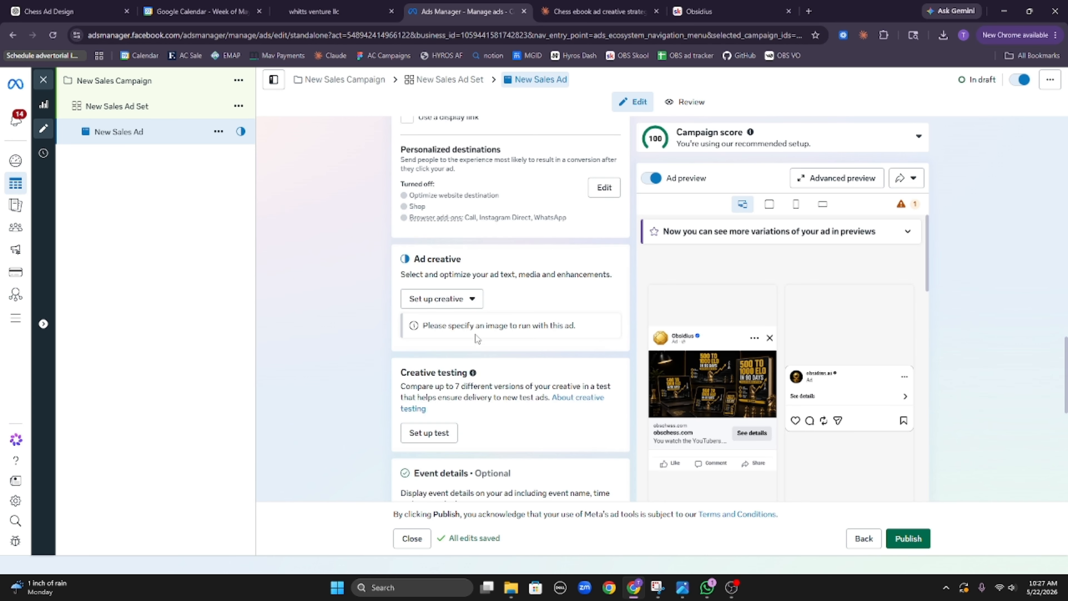
left_click(452, 194)
left_click(437, 221)
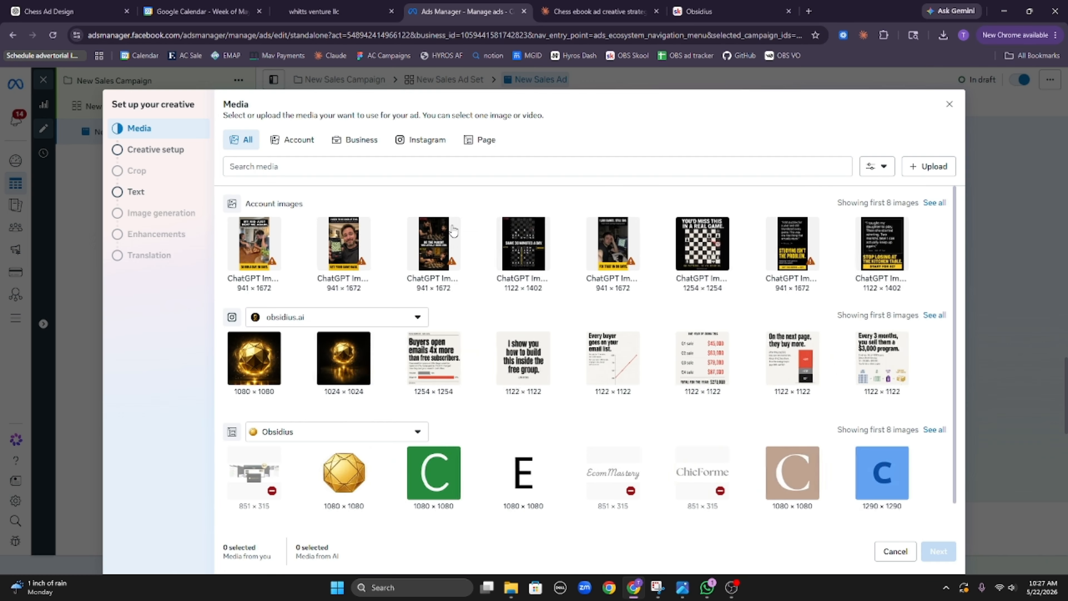
left_click(258, 241)
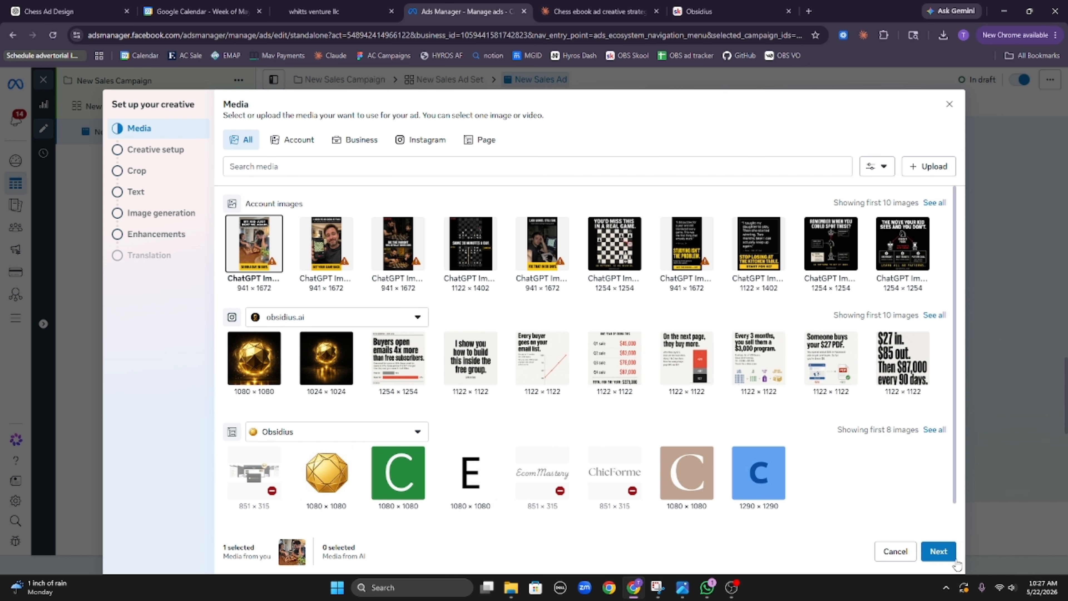
left_click(938, 551)
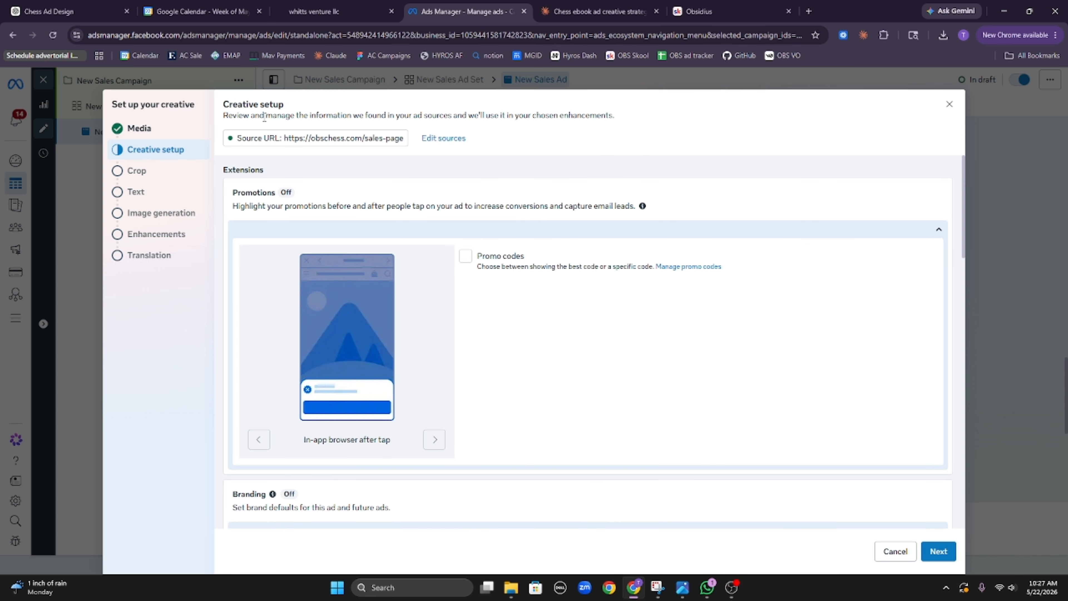
Step: Leave Promotions, Branding and Site links off and continue to the Crop step
scroll(433, 259, "down", 4)
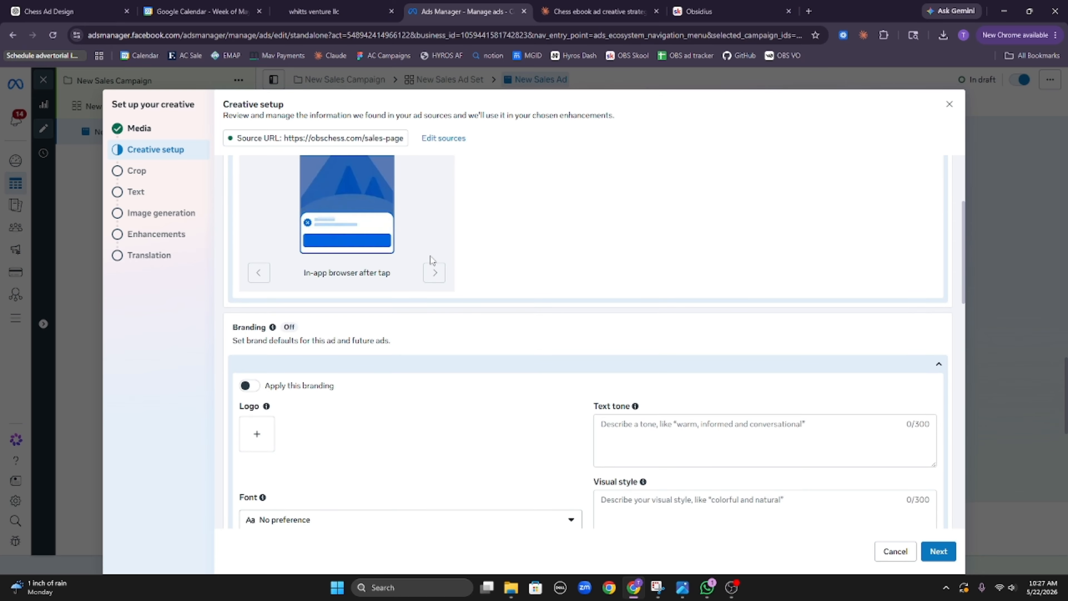
scroll(556, 228, "down", 1)
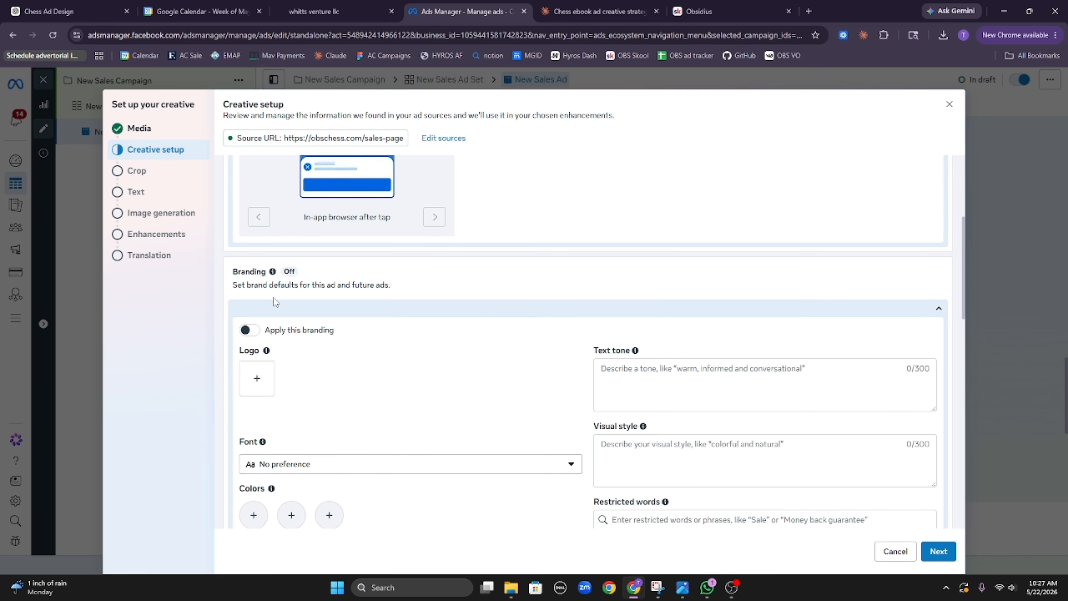
scroll(265, 370, "down", 2)
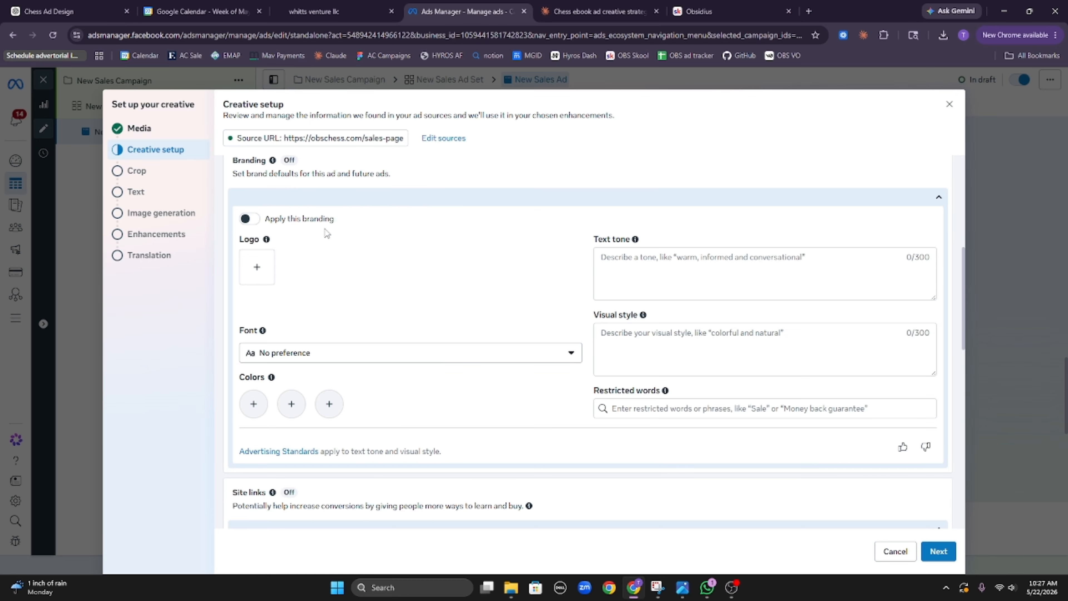
scroll(653, 264, "down", 10)
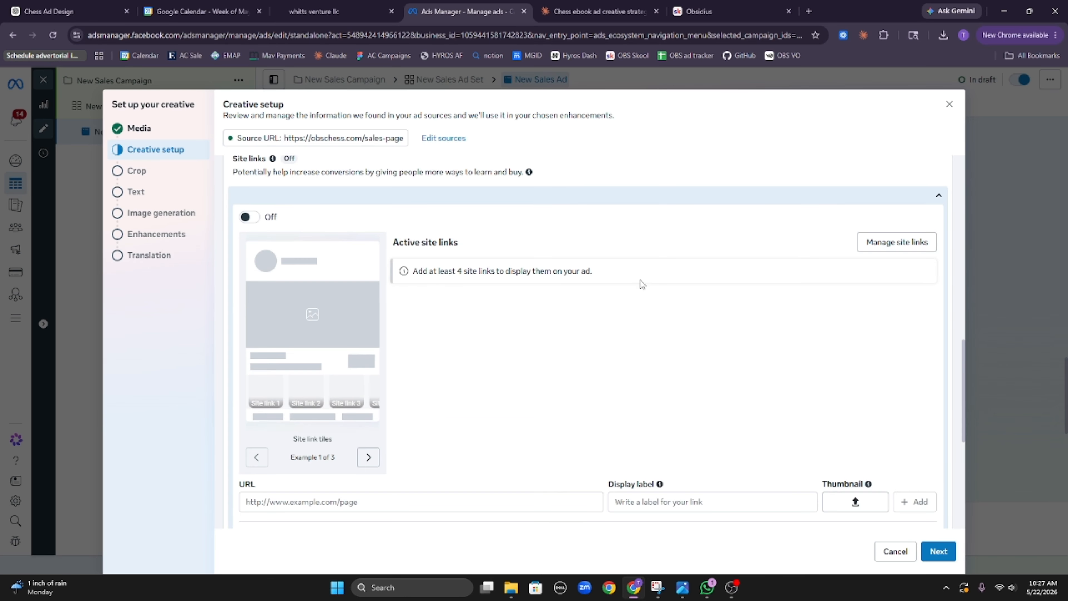
scroll(642, 298, "up", 5)
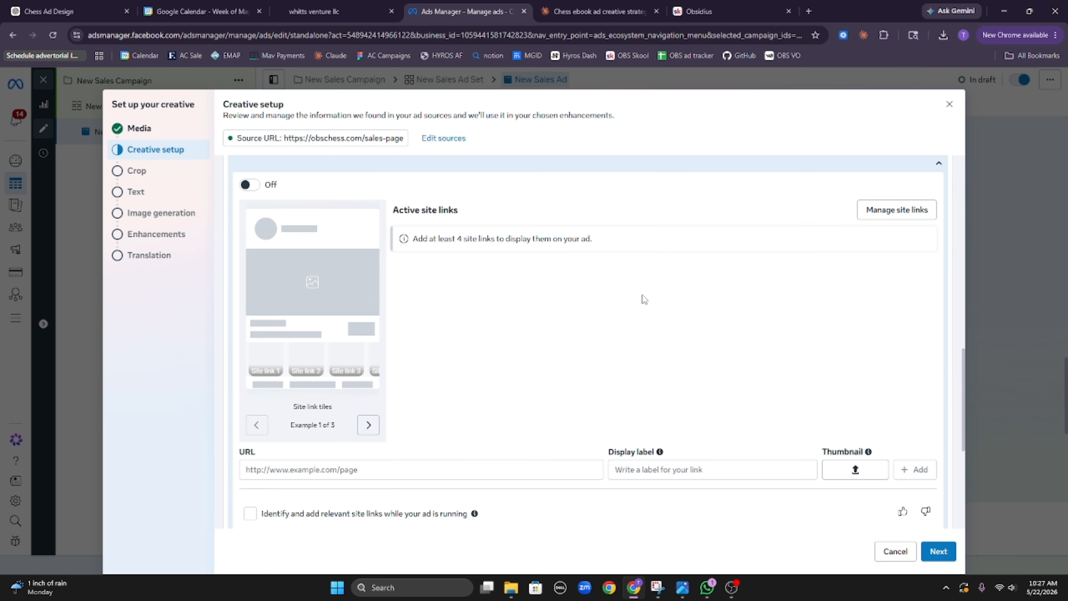
scroll(642, 299, "down", 5)
scroll(584, 311, "up", 3)
scroll(577, 312, "up", 1)
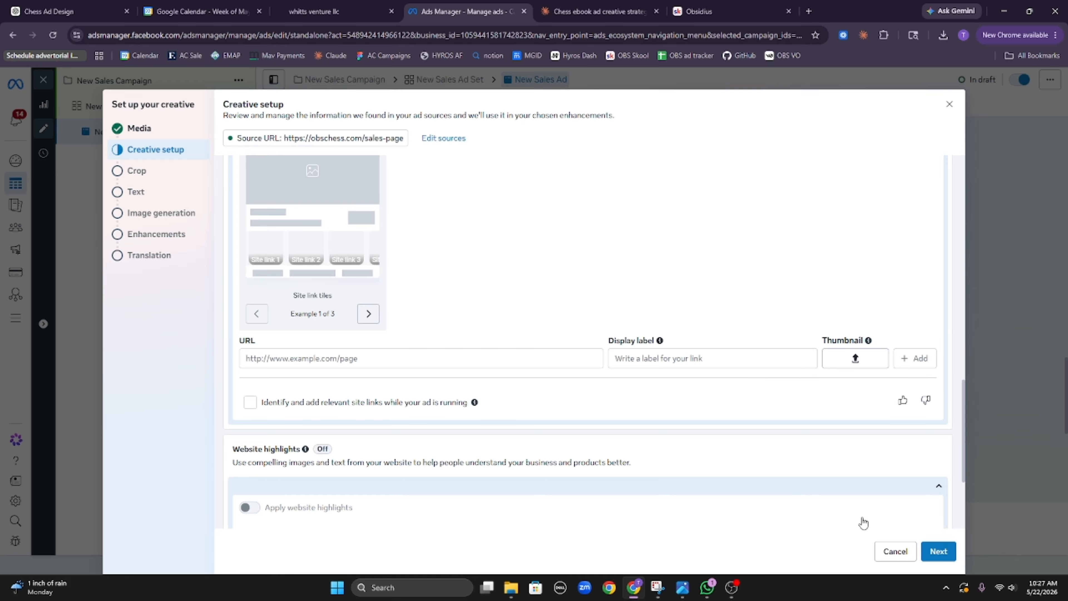
left_click(938, 551)
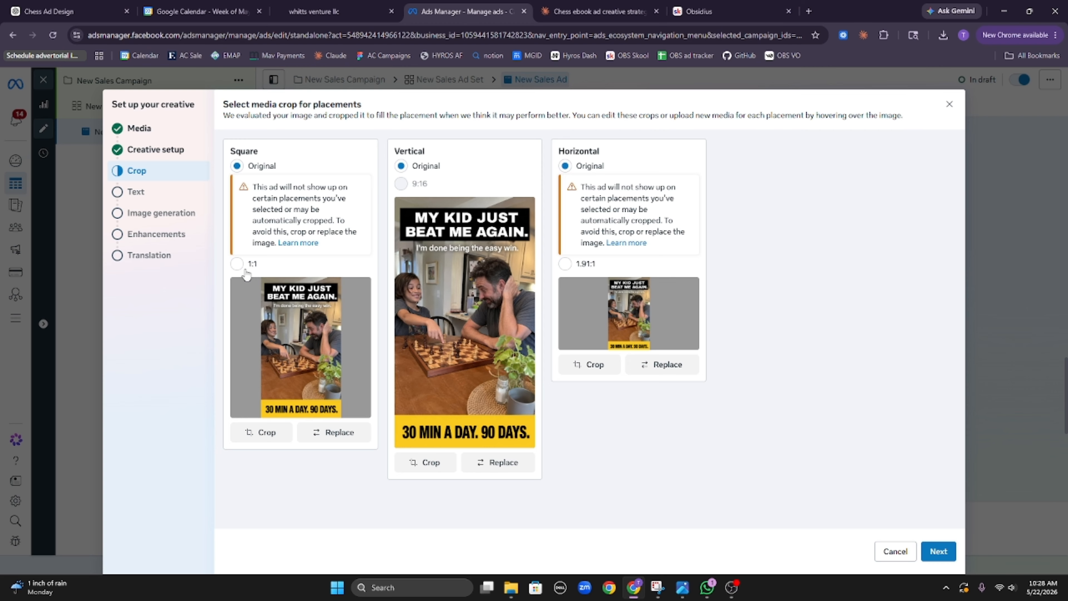
Step: Keep the Original crop instead of Square 1:1 and continue to the Text step
left_click(237, 264)
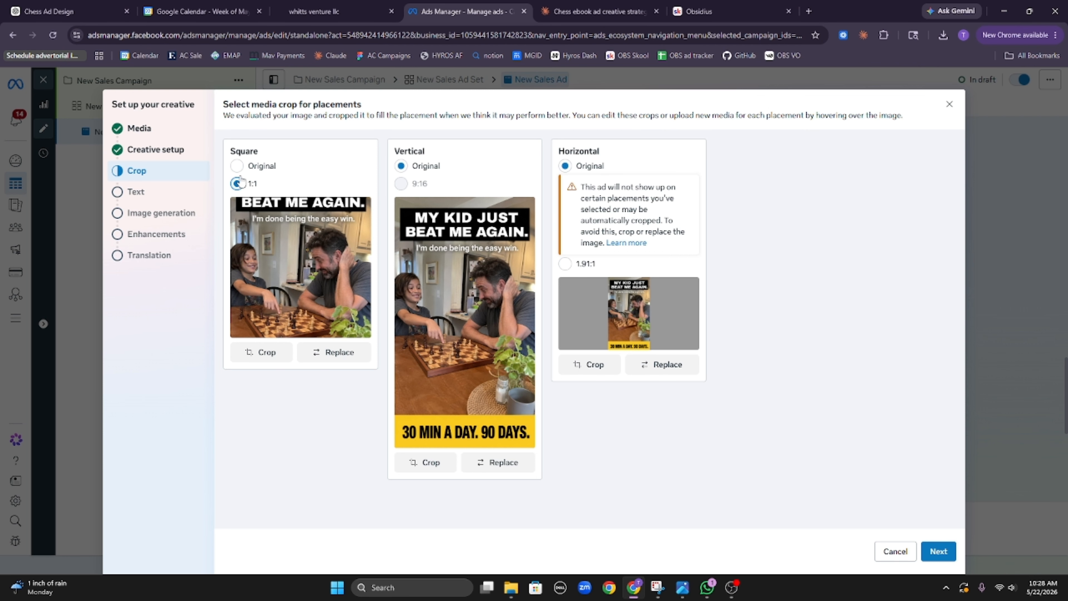
left_click(238, 166)
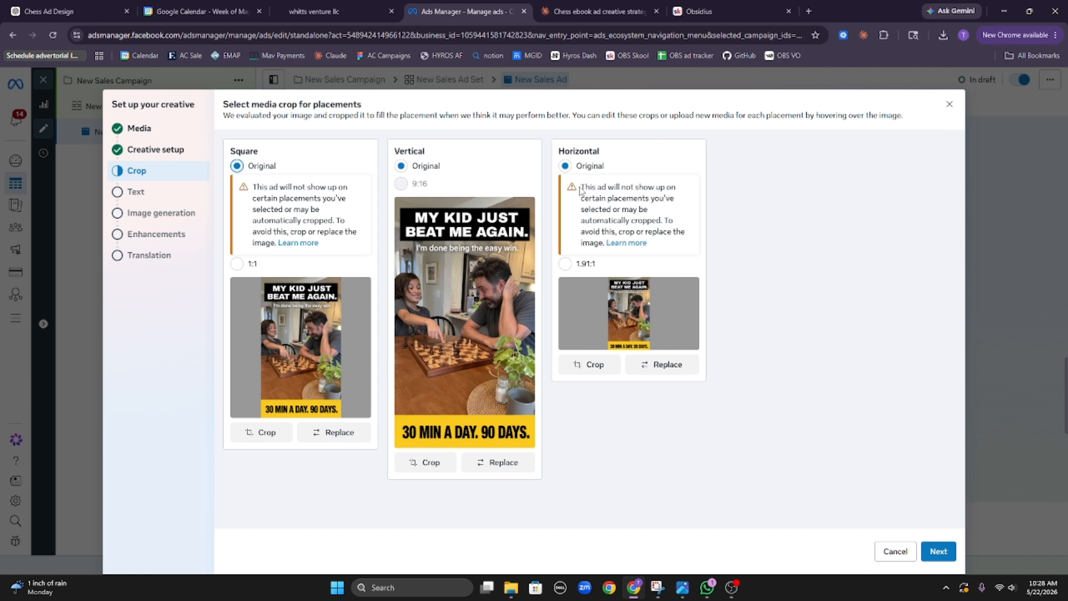
left_click(936, 552)
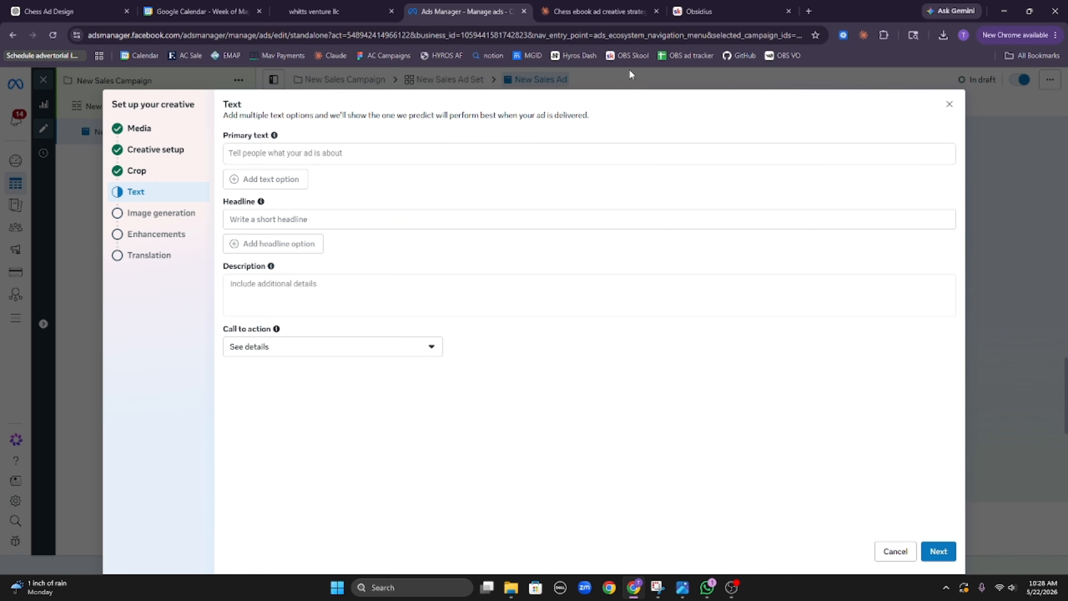
Step: Ask Claude for 5 primary texts, 5 headlines and 5 descriptions usable across all images
left_click(608, 11)
left_click(522, 511)
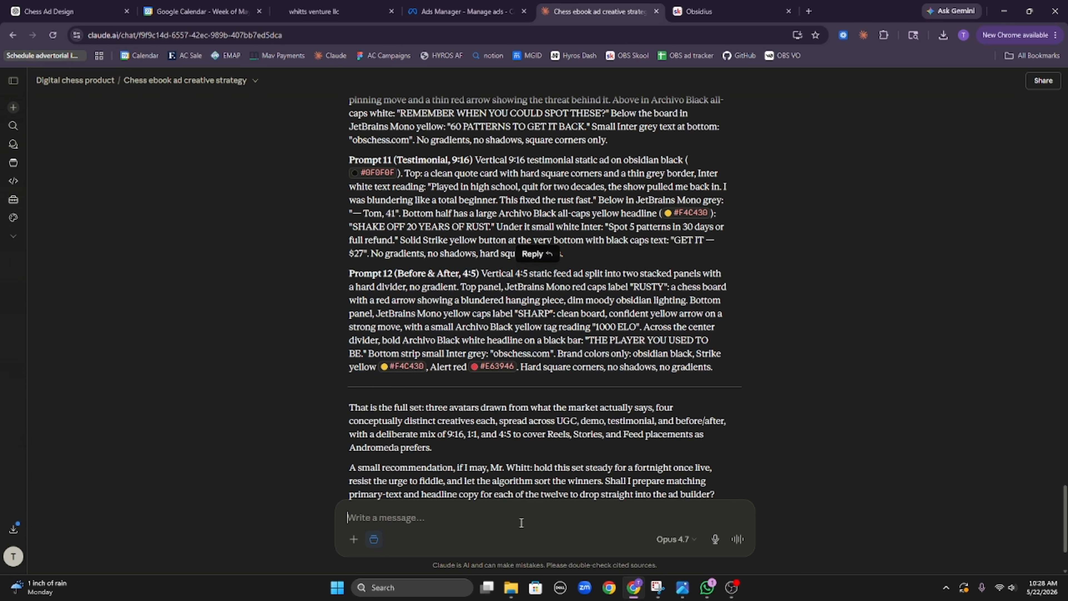
type("alright now i")
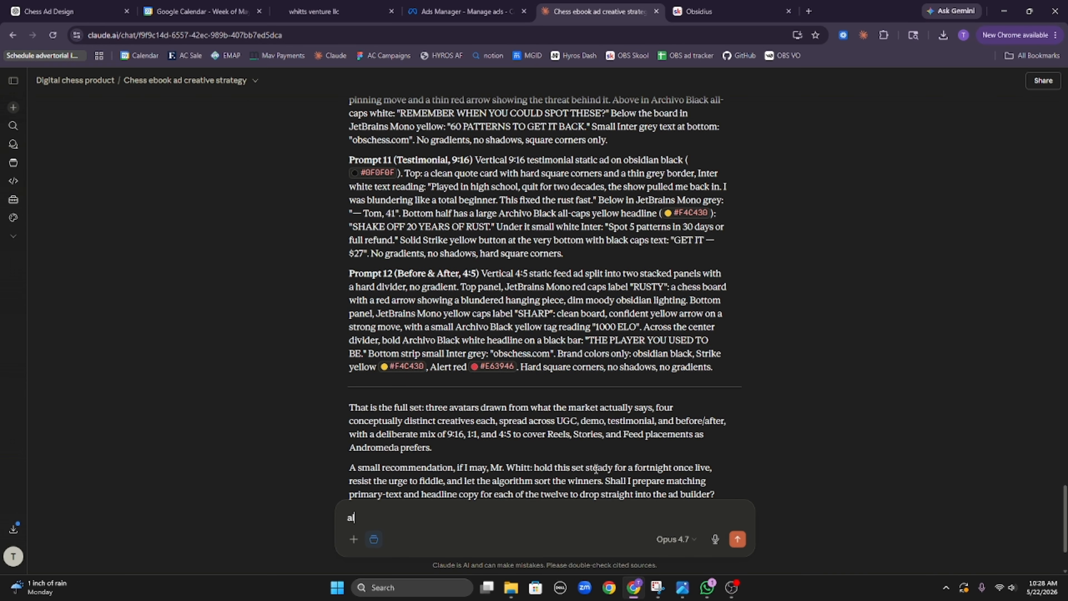
type(" need 5 primary text")
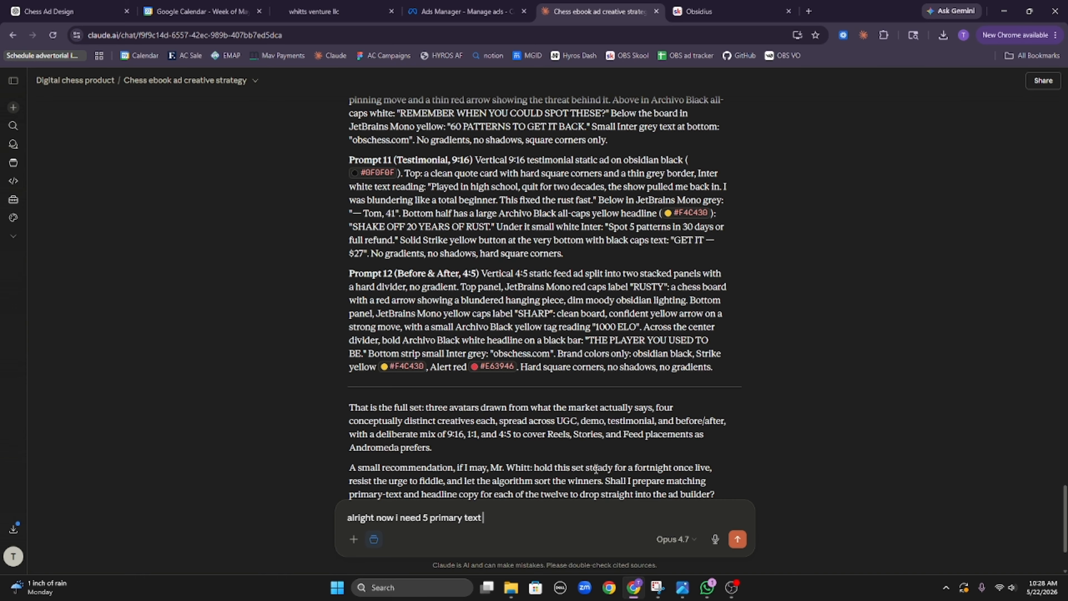
type(" 5 headlines and 5 descriptions for")
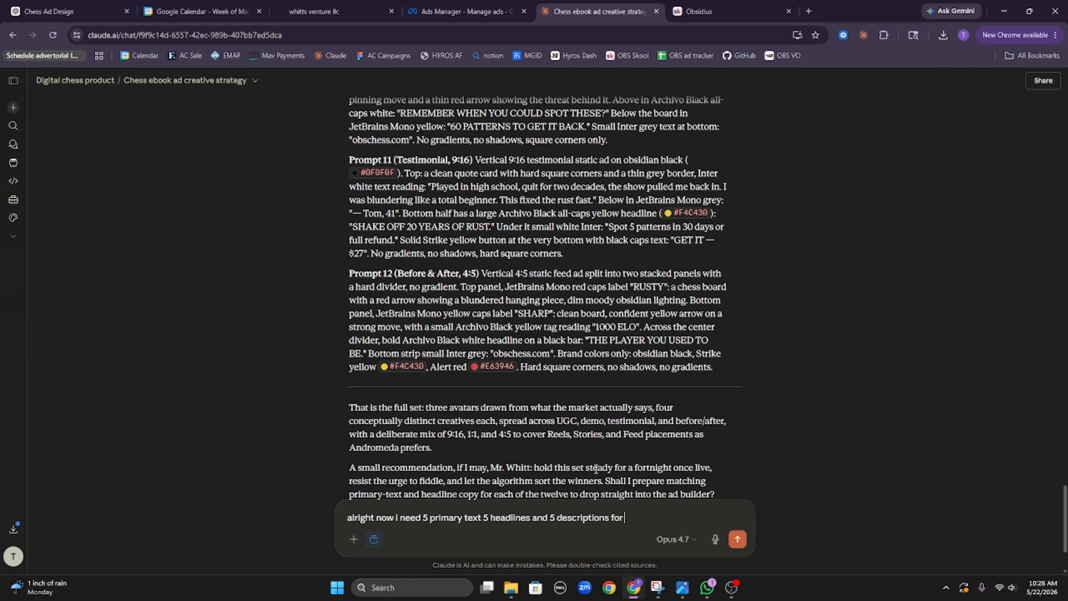
type(" the images that this created, the")
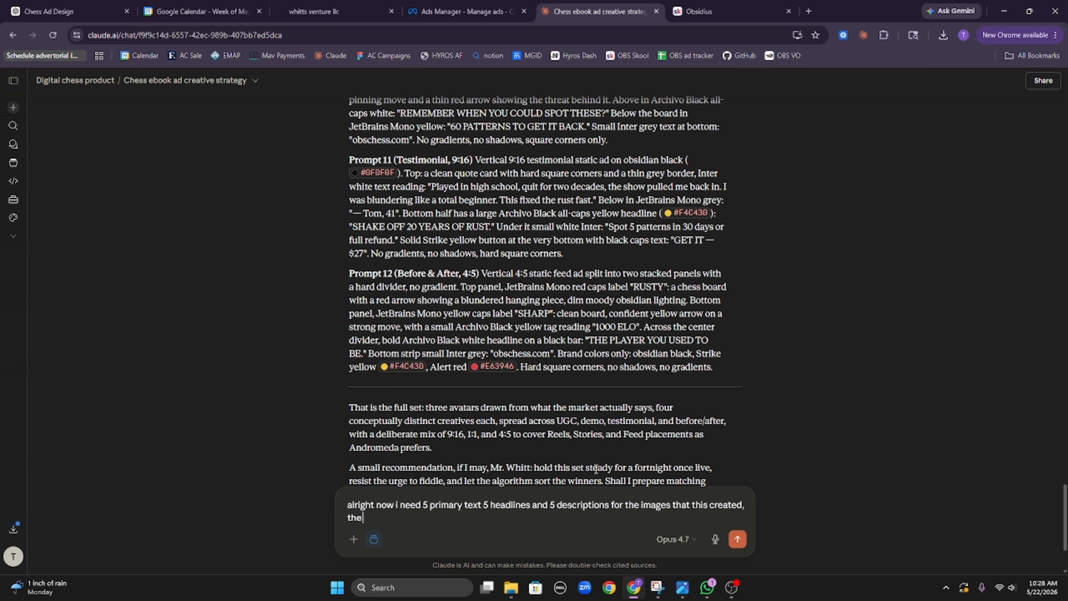
type("y should work across all the imag")
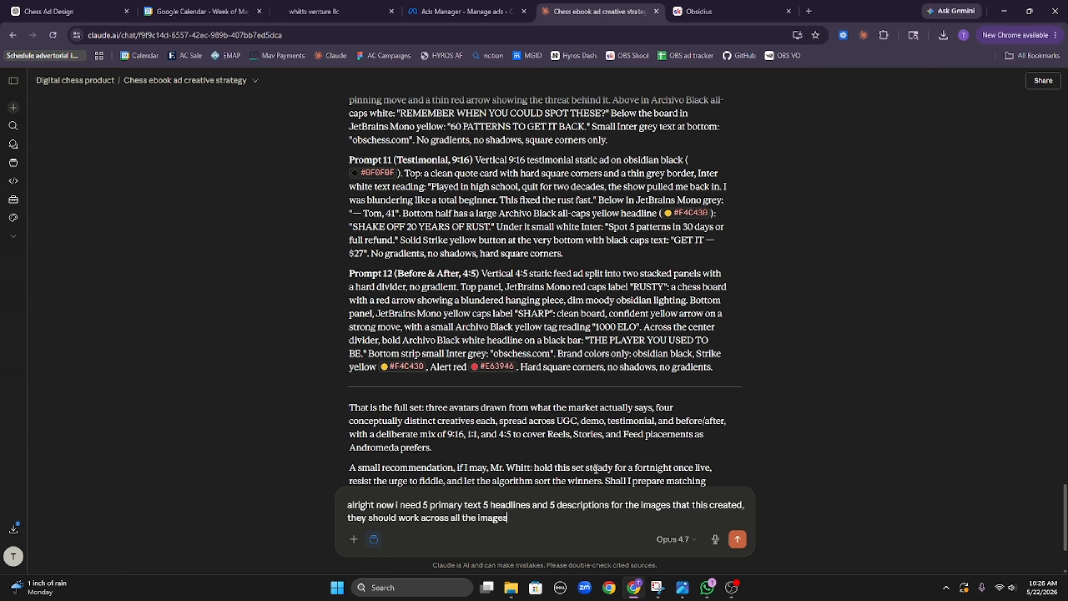
type("es and be interchangeable")
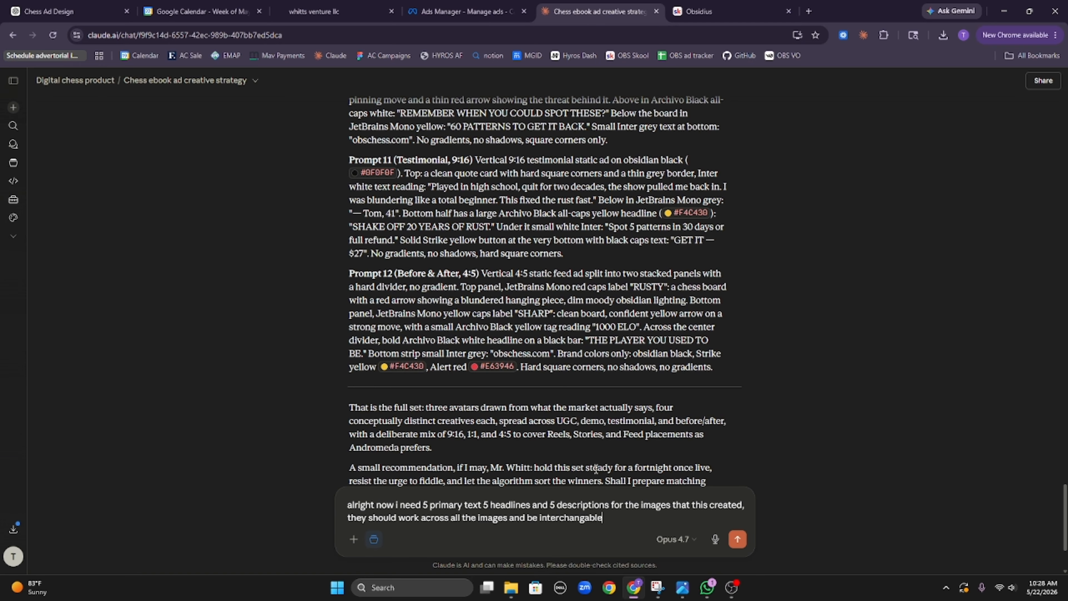
key("Return")
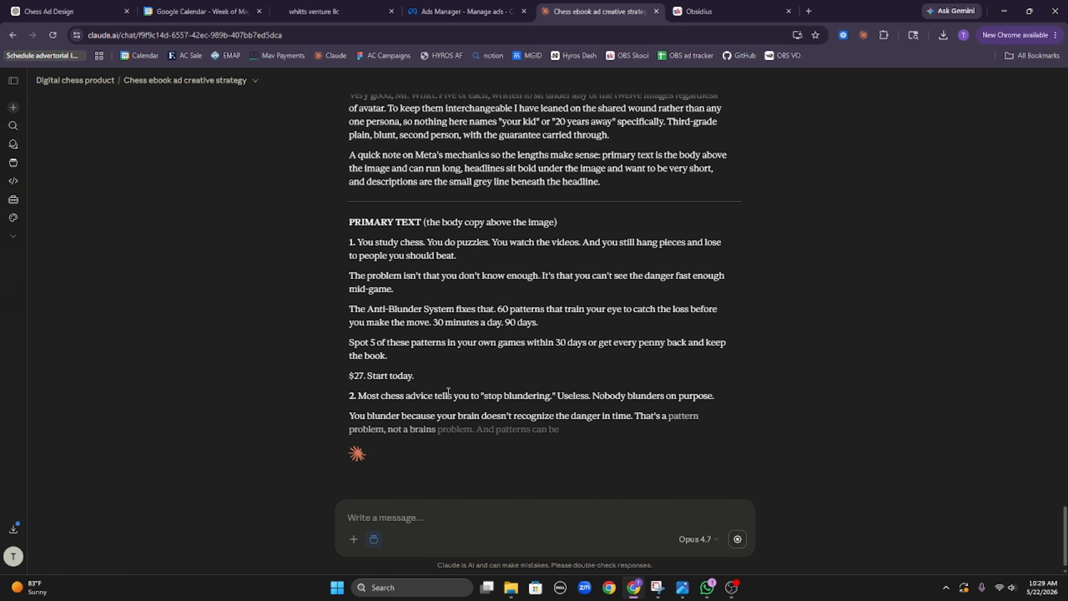
Step: Paste Claude's first two primary texts into the ad's Primary text options
left_click_drag(448, 391, 359, 239)
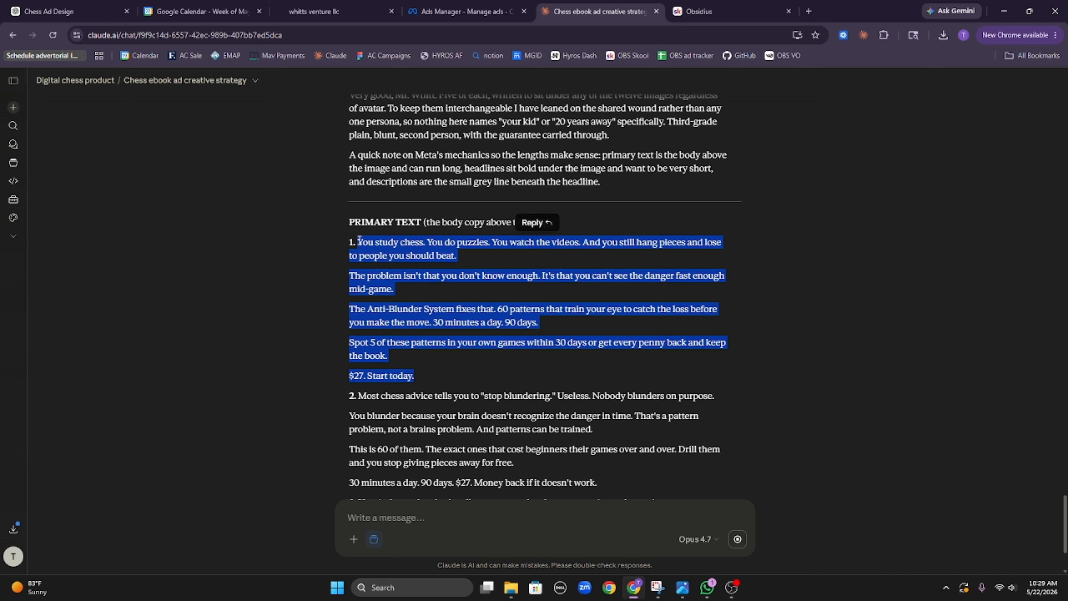
left_click(441, 12)
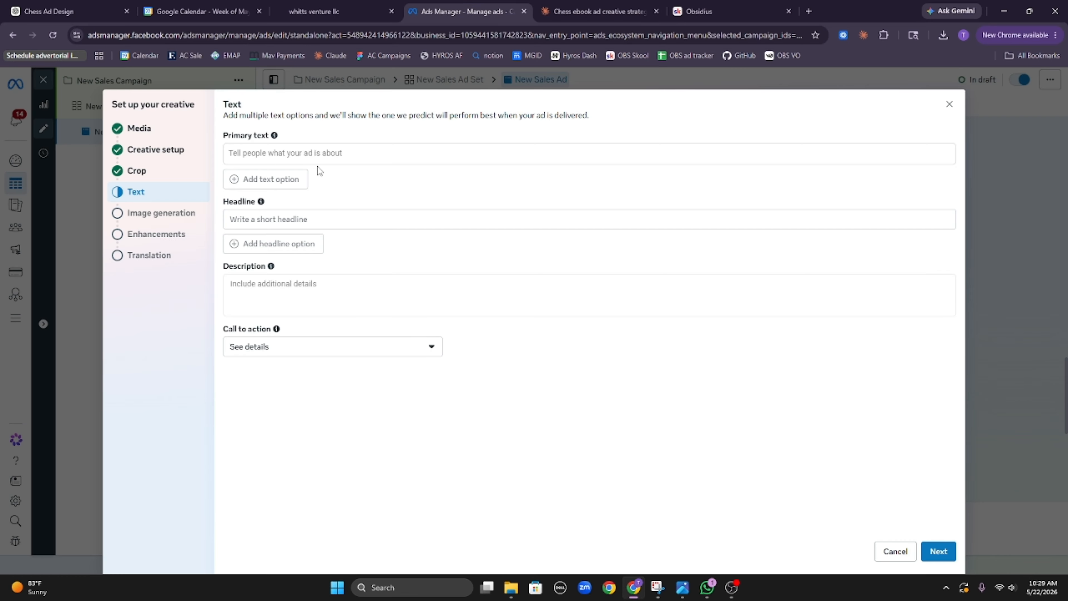
left_click(328, 153)
type("You study chess. You do puzzles. You watch the videos. And you still hang pieces and lose to people you should beat.The problem isn't that you don't know enough. It's that you can't see the danger fast enough mid game.The Anti-Blunder System fixes that. 60 patterns that train your eye to catch the loss before you make the move. 30 minutes a day. 90 days.Spot 5 of these patterns in your own games within 30 days or get every penny back and keep the book.$27. Start today.")
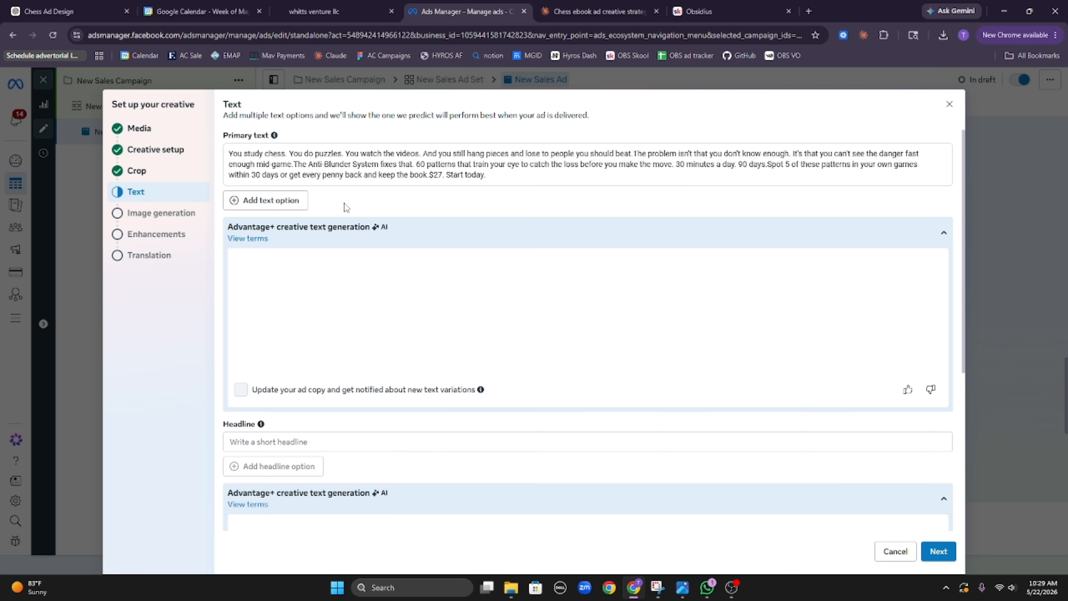
left_click(271, 200)
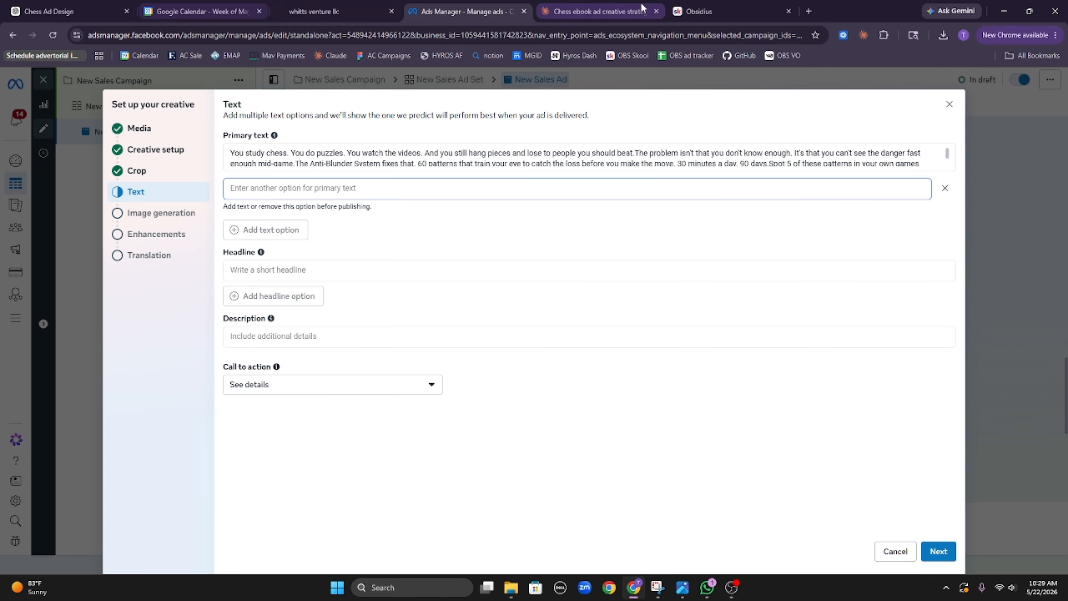
left_click(597, 11)
scroll(556, 227, "down", 3)
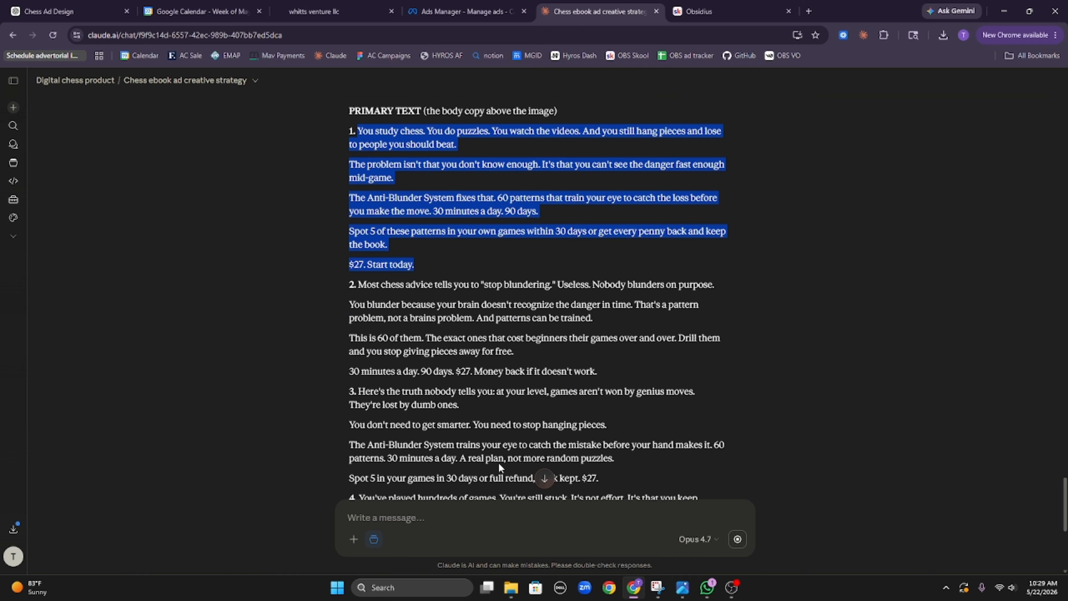
scroll(545, 322, "down", 4)
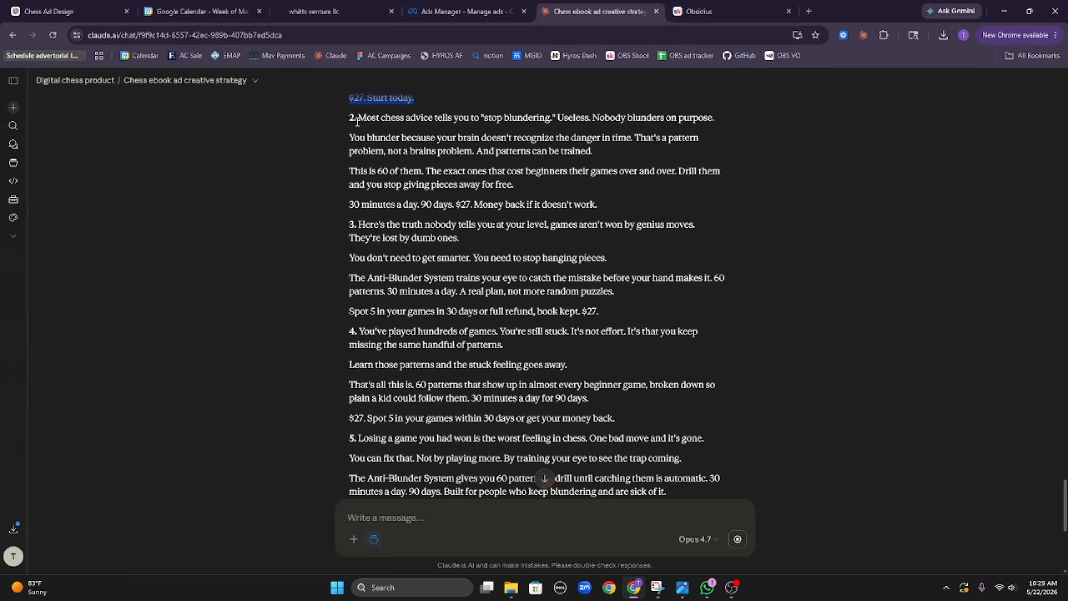
left_click_drag(357, 119, 596, 209)
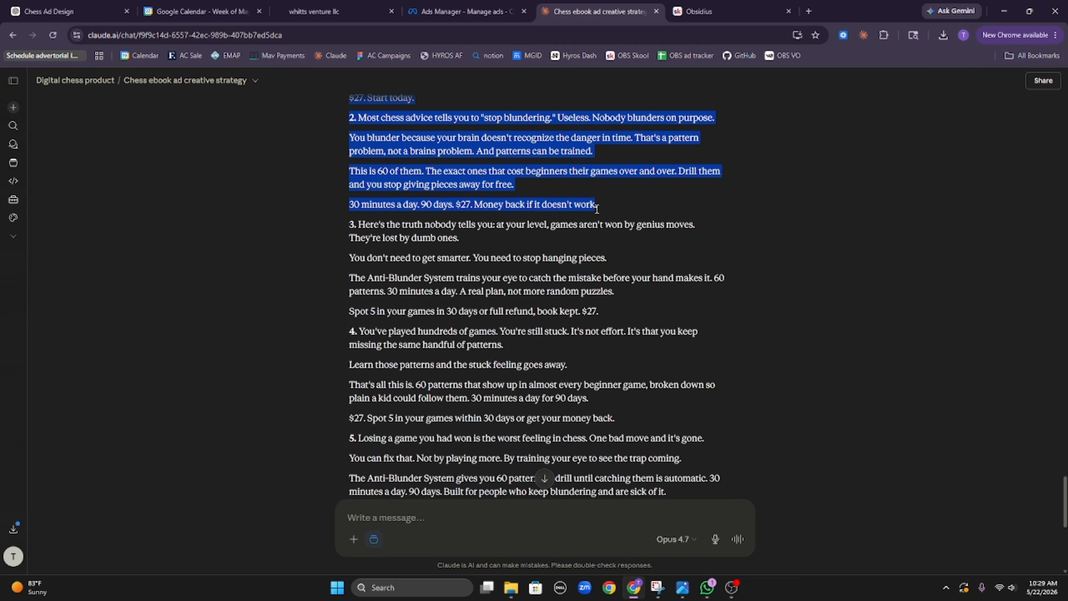
left_click(465, 11)
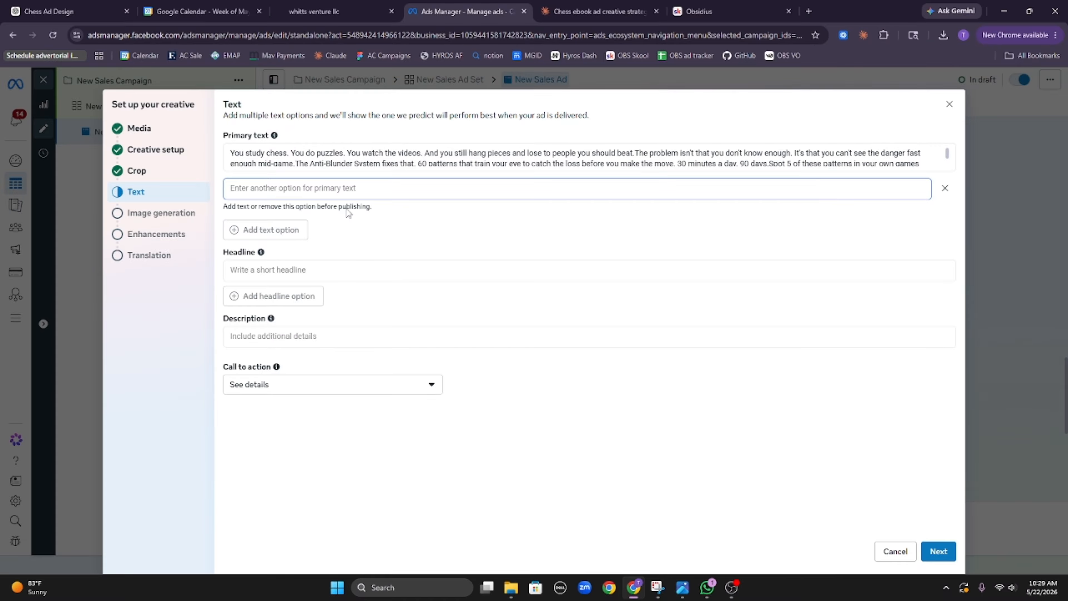
left_click(338, 190)
key("ctrl+v")
Step: Add Claude's third and fourth primary texts as new Primary text options
key("ctrl+Tab")
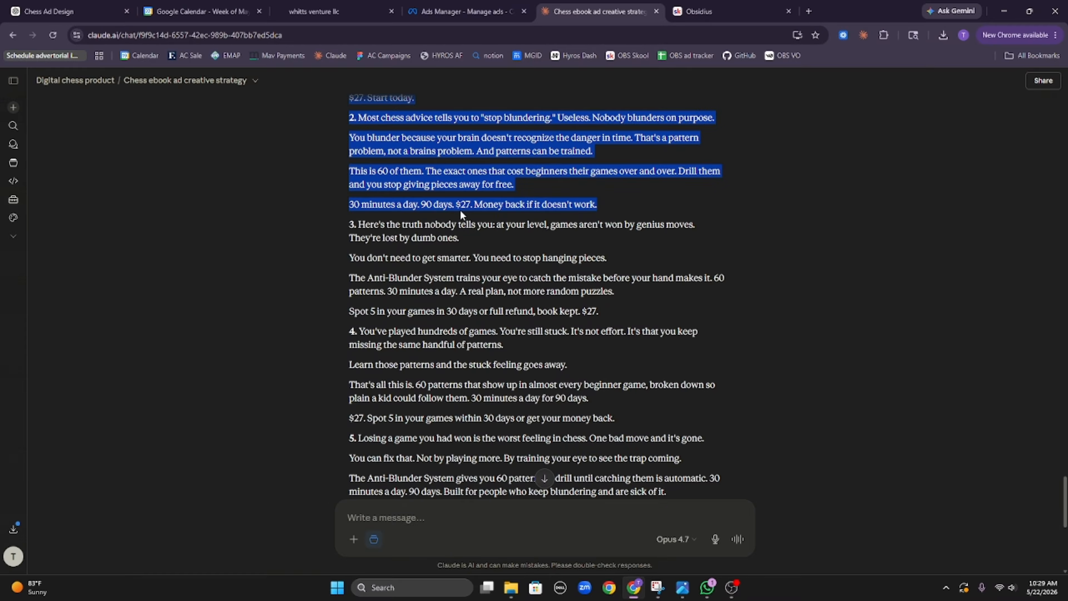
left_click_drag(359, 224, 604, 313)
key("ctrl+c")
left_click(425, 13)
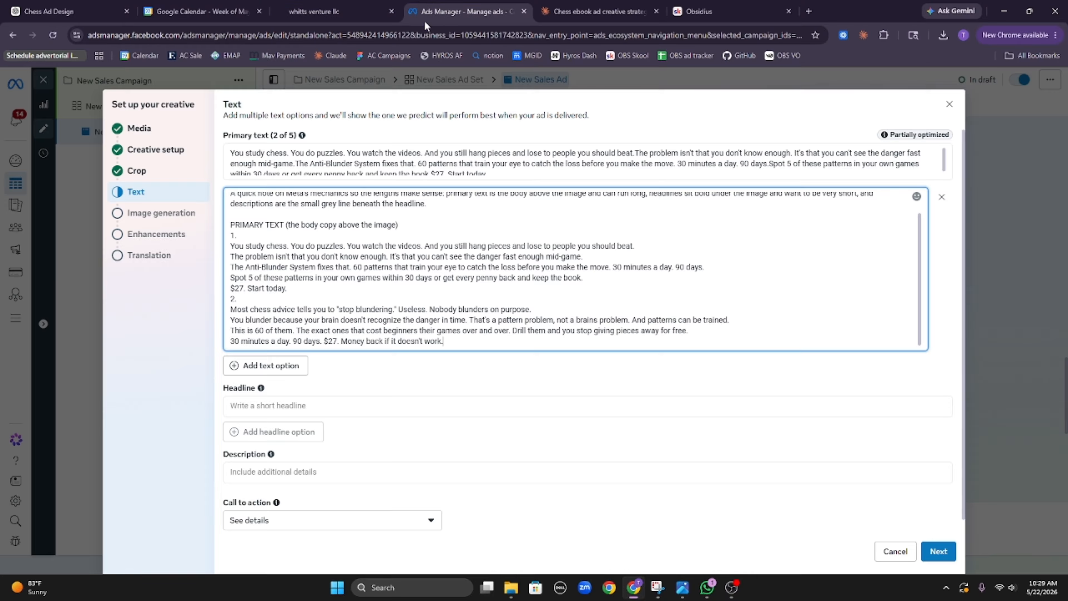
left_click(265, 365)
left_click(269, 366)
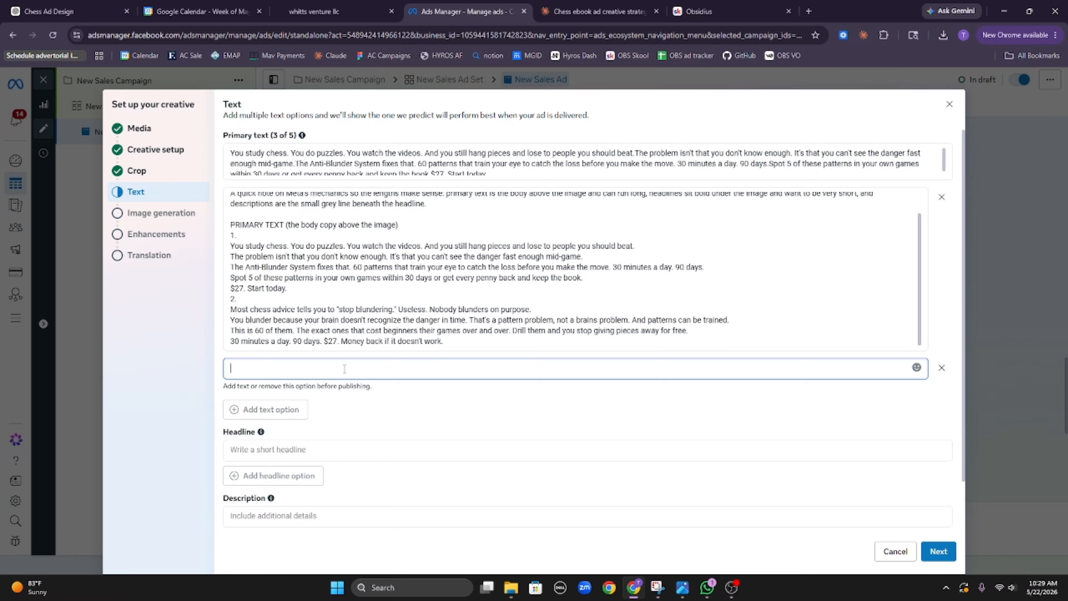
key("ctrl+v")
left_click(597, 12)
scroll(360, 215, "down", 2)
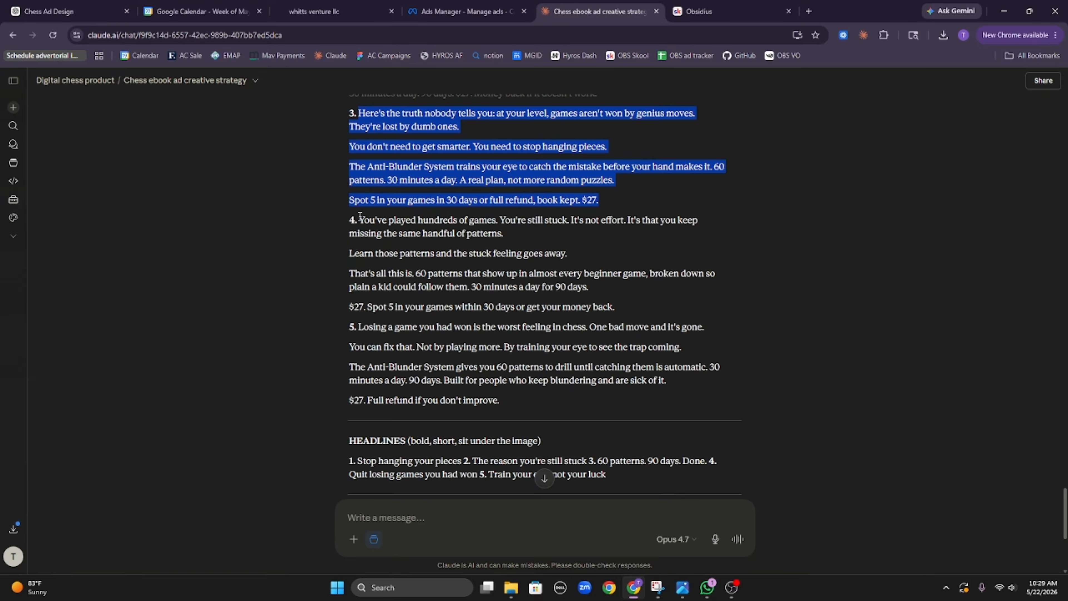
left_click_drag(357, 218, 616, 311)
key("ctrl+c")
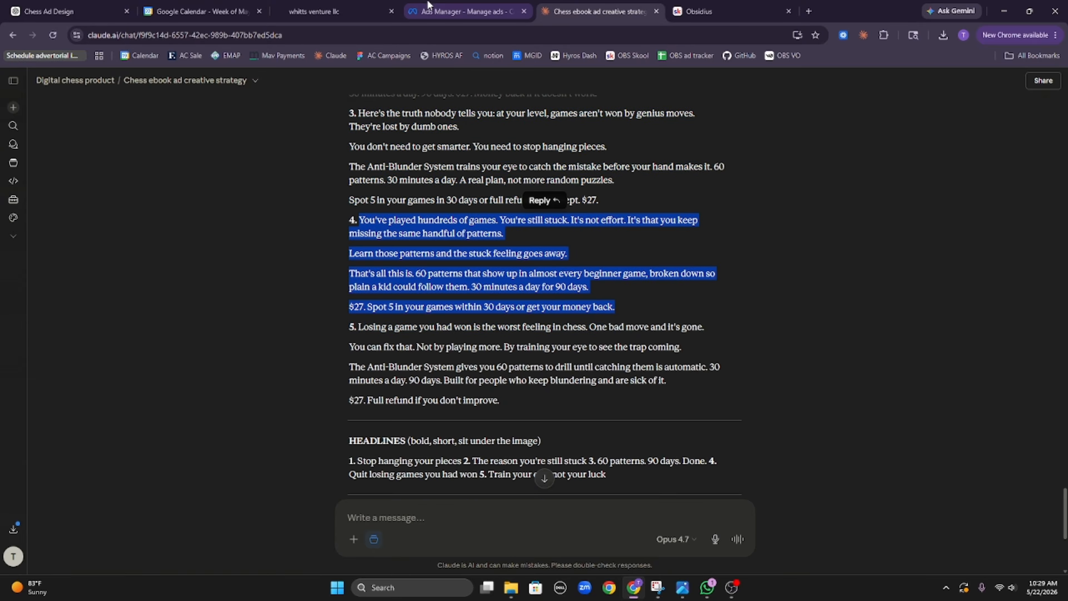
left_click(427, 5)
left_click(286, 421)
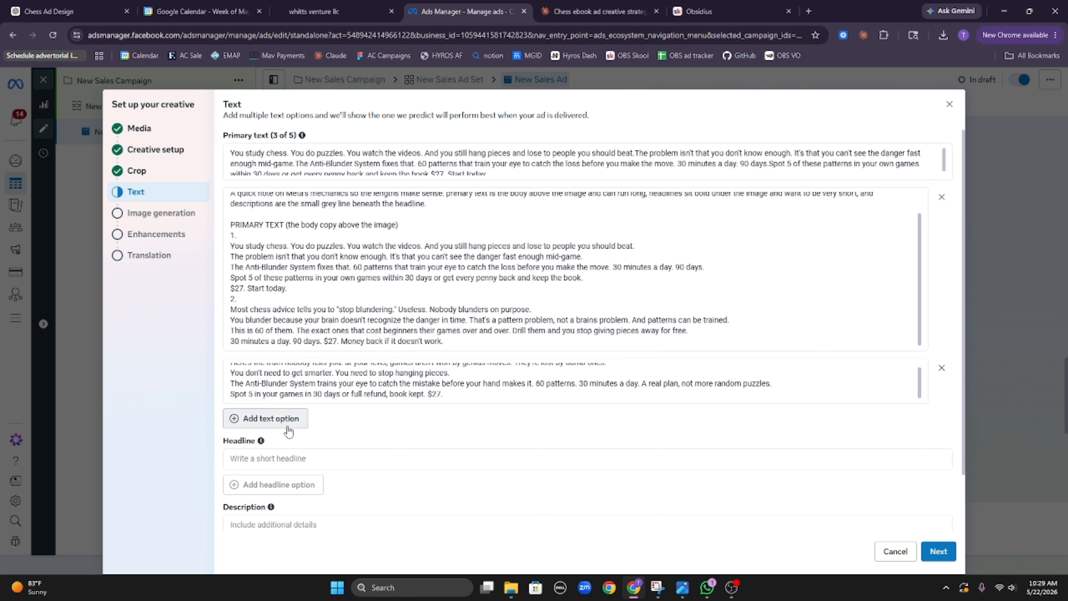
left_click(328, 424)
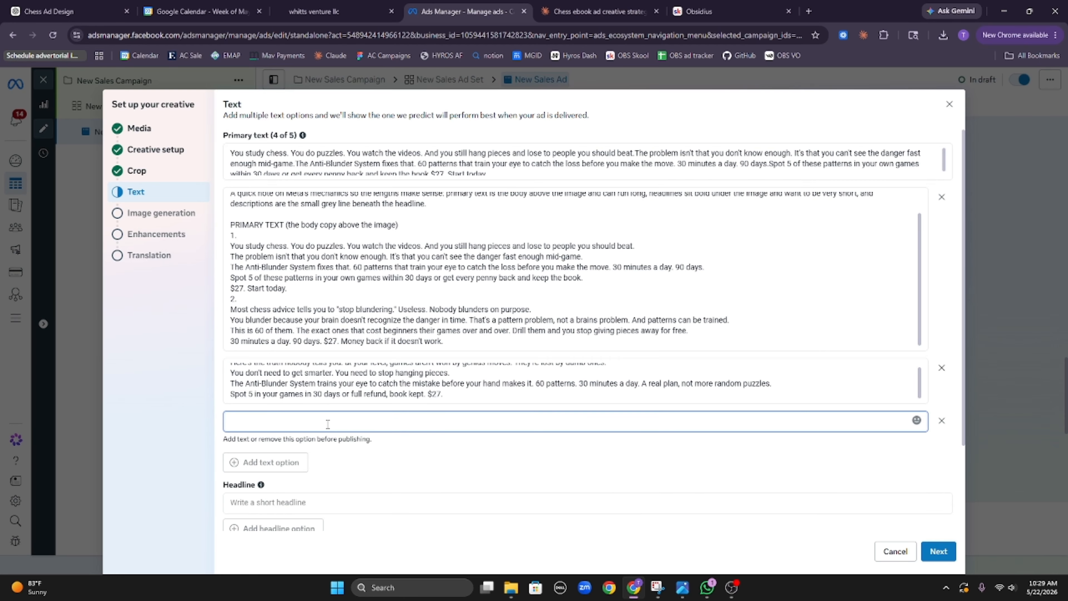
key("ctrl+v")
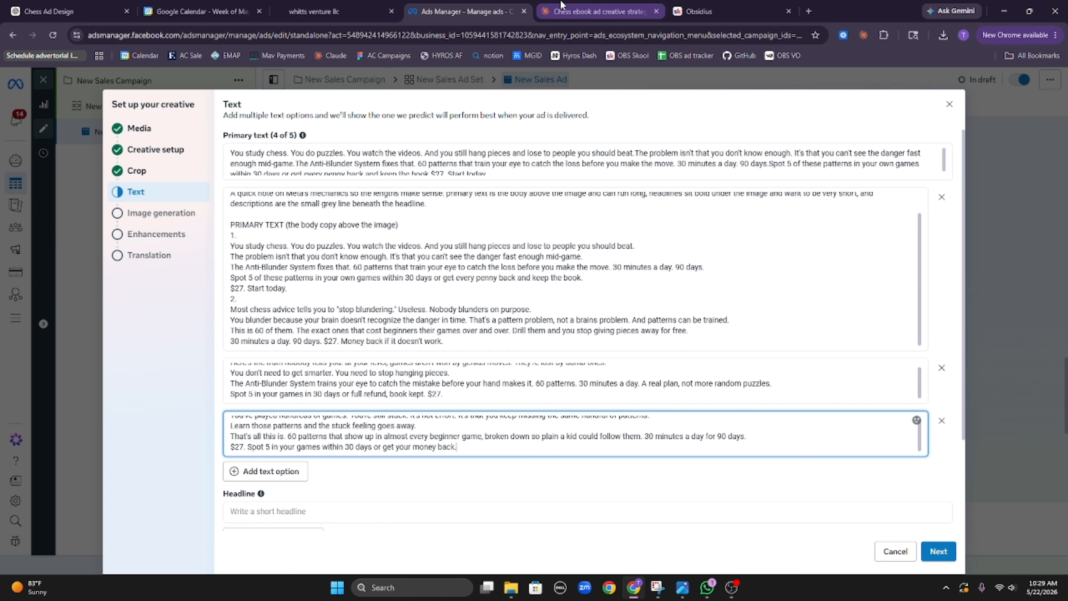
Step: Add Claude's fifth primary text, filling all 5 Primary text options
left_click(595, 11)
left_click_drag(358, 328, 529, 393)
key("ctrl+c")
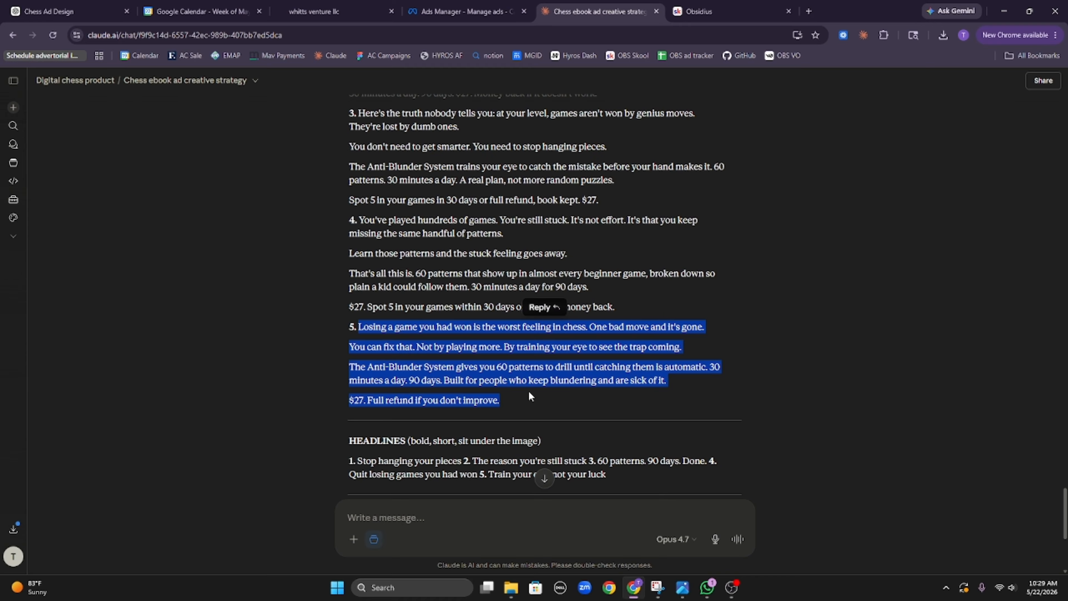
left_click(453, 13)
left_click(286, 475)
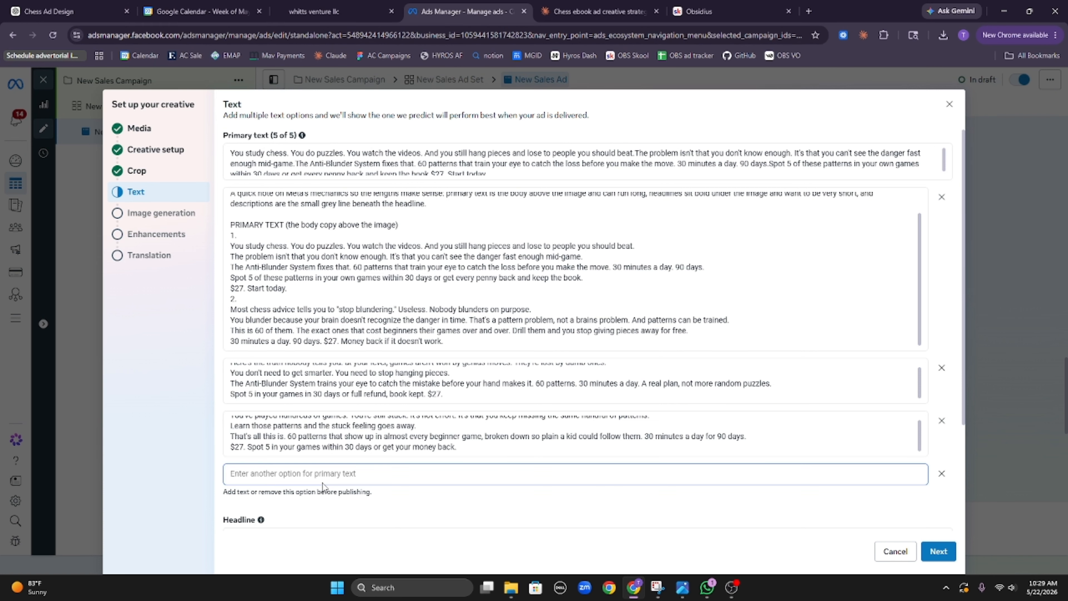
key("ctrl+v")
scroll(557, 366, "down", 3)
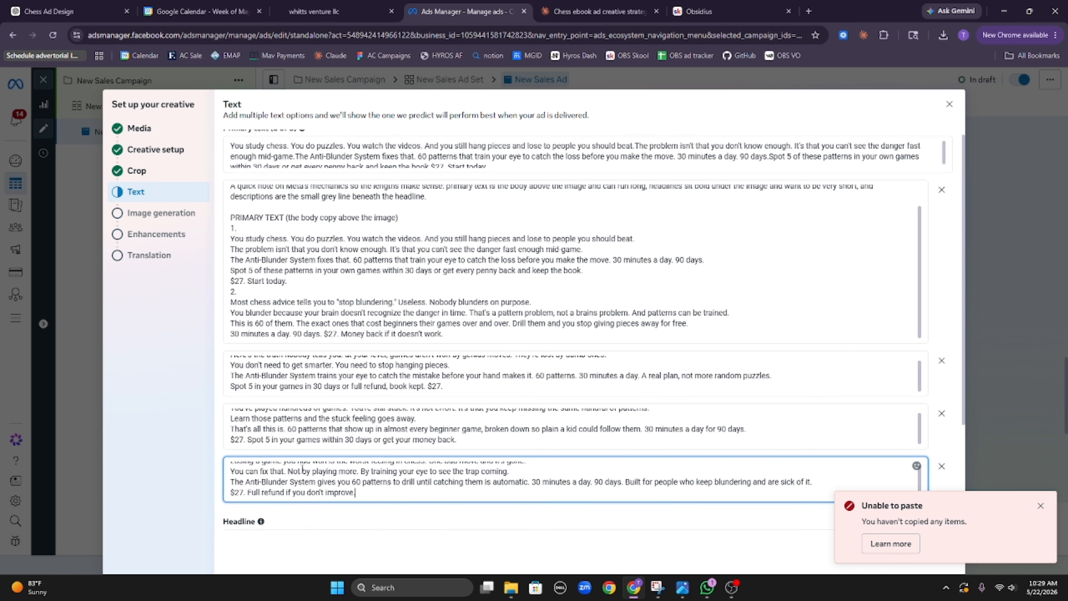
left_click(593, 11)
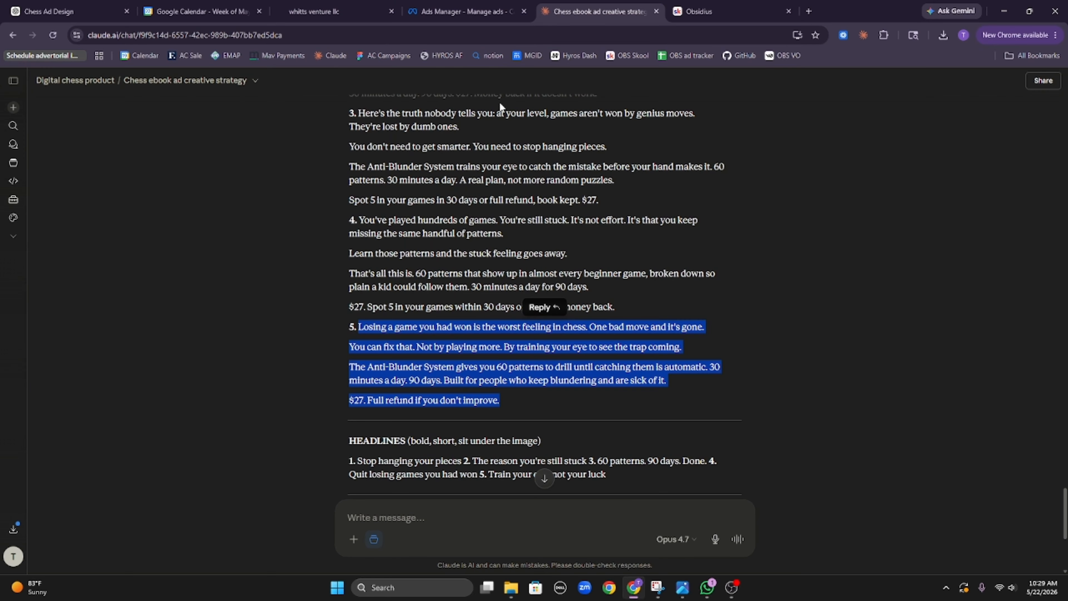
Step: Copy the five headlines from the Claude chat and paste them into the first Headline box
scroll(436, 332, "down", 4)
double_click(401, 296)
triple_click(402, 299)
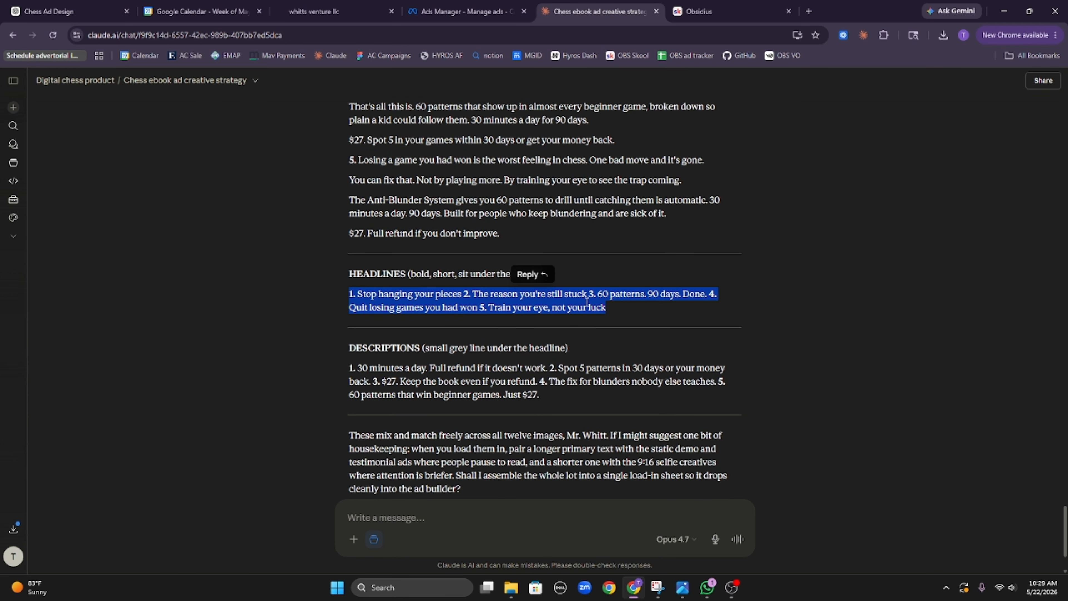
left_click_drag(621, 309, 357, 295)
key("ctrl+c")
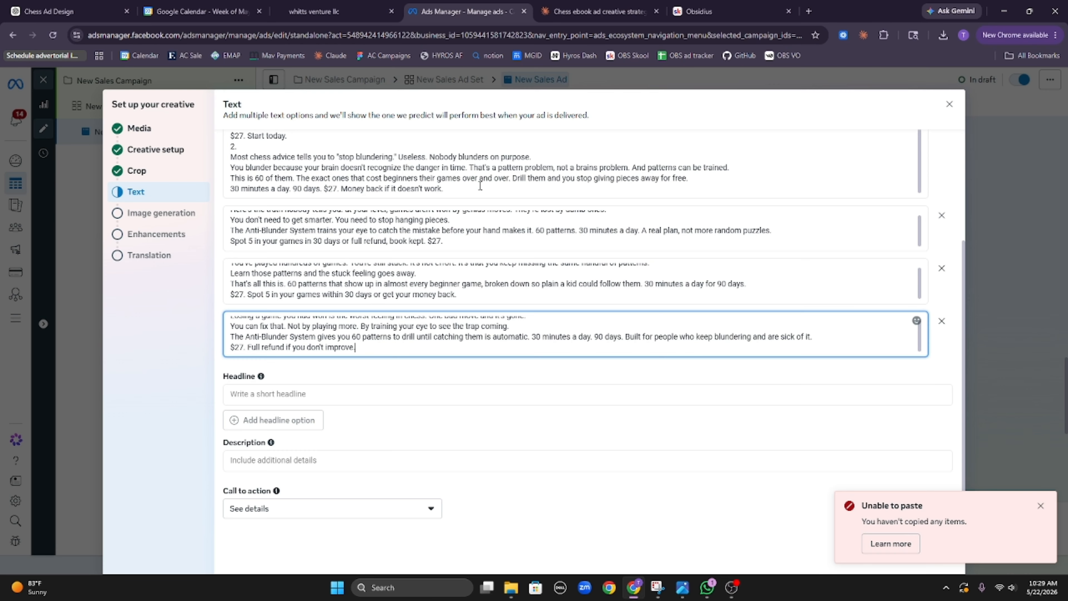
left_click(464, 11)
left_click(383, 394)
key("ctrl+v")
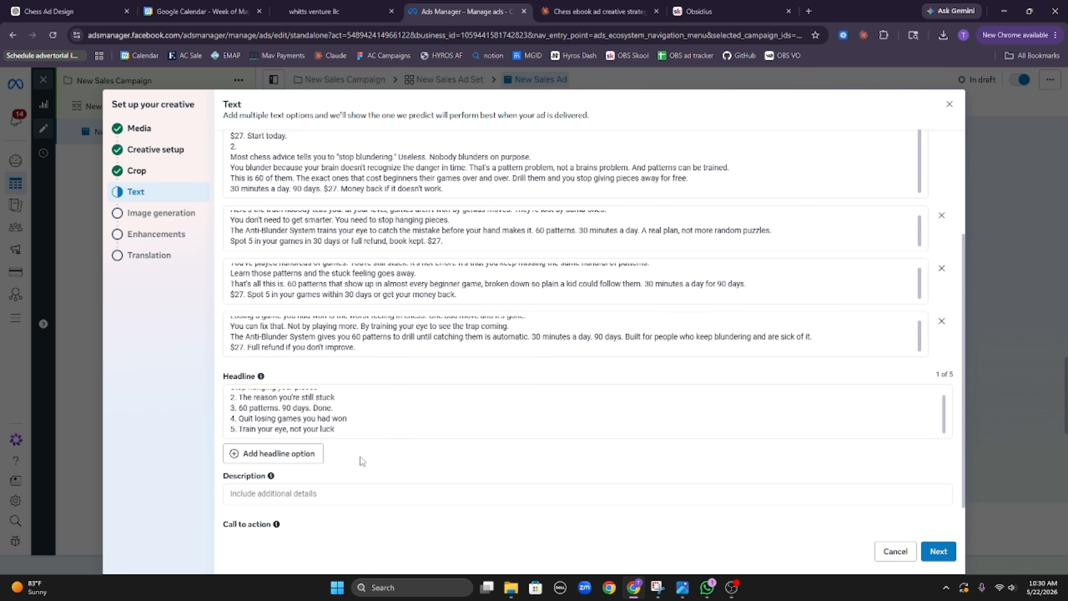
Step: Add a second headline option and cut headlines 2–5 out of the first Headline box
left_click(300, 455)
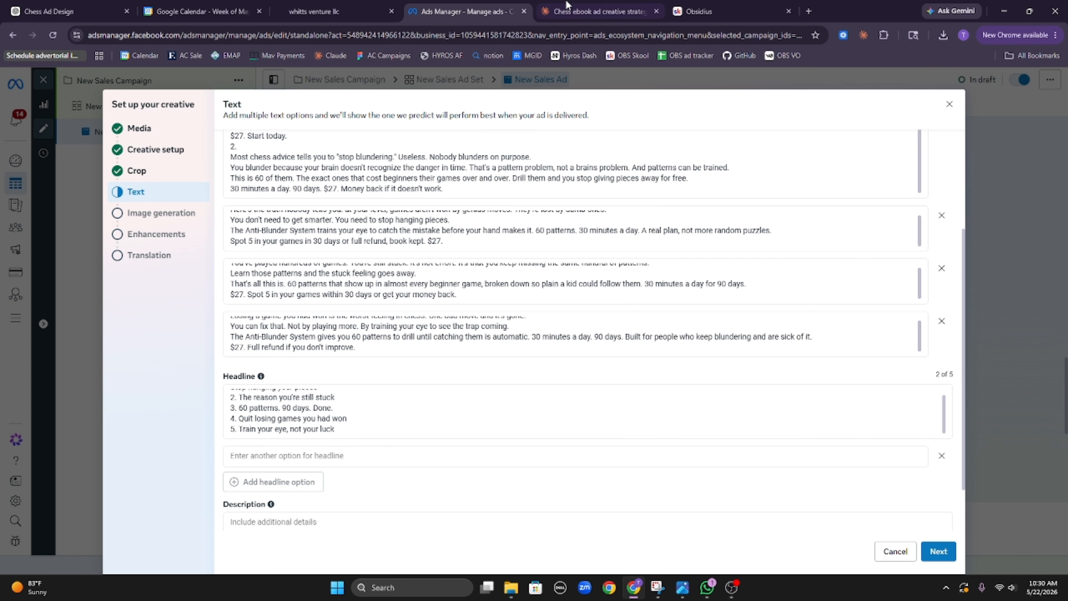
left_click(597, 11)
scroll(509, 310, "down", 2)
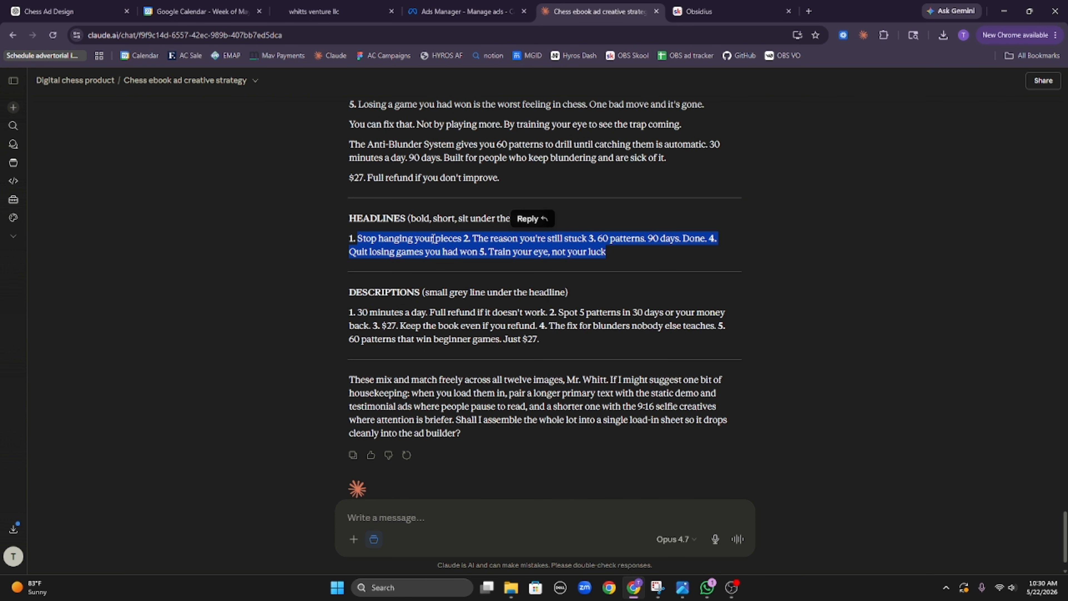
left_click(463, 11)
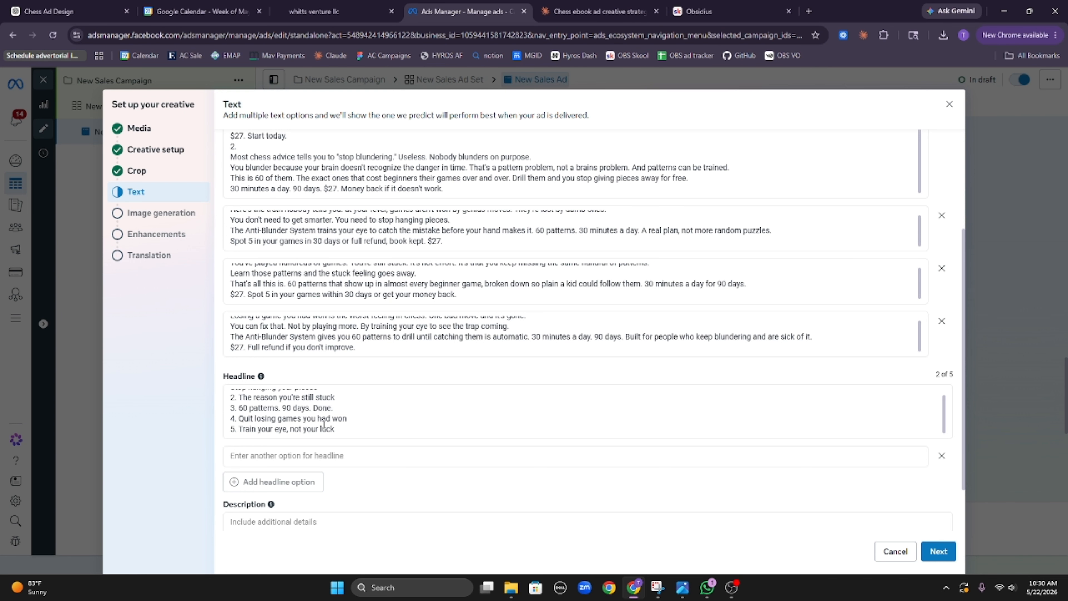
scroll(324, 426, "up", 1)
scroll(340, 365, "down", 2)
scroll(337, 358, "down", 1)
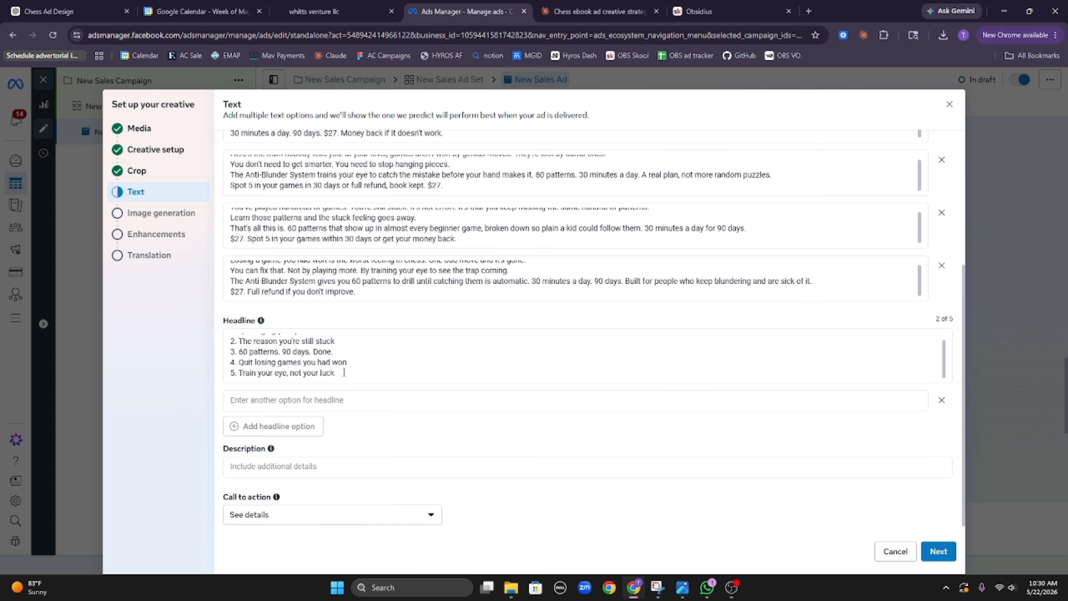
left_click_drag(344, 372, 232, 348)
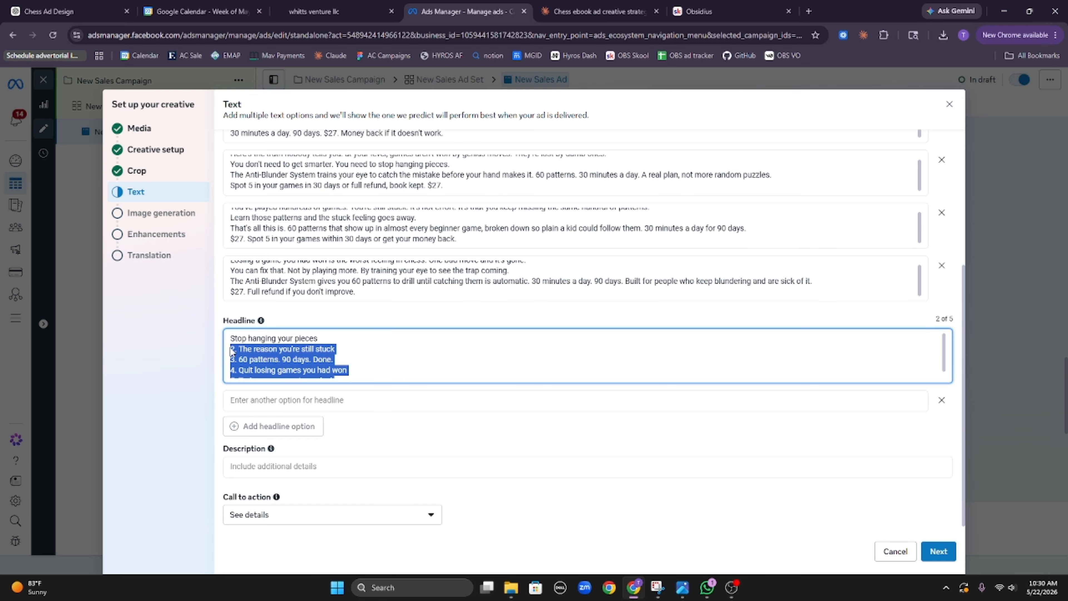
key("BackSpace")
key("BackSpace")
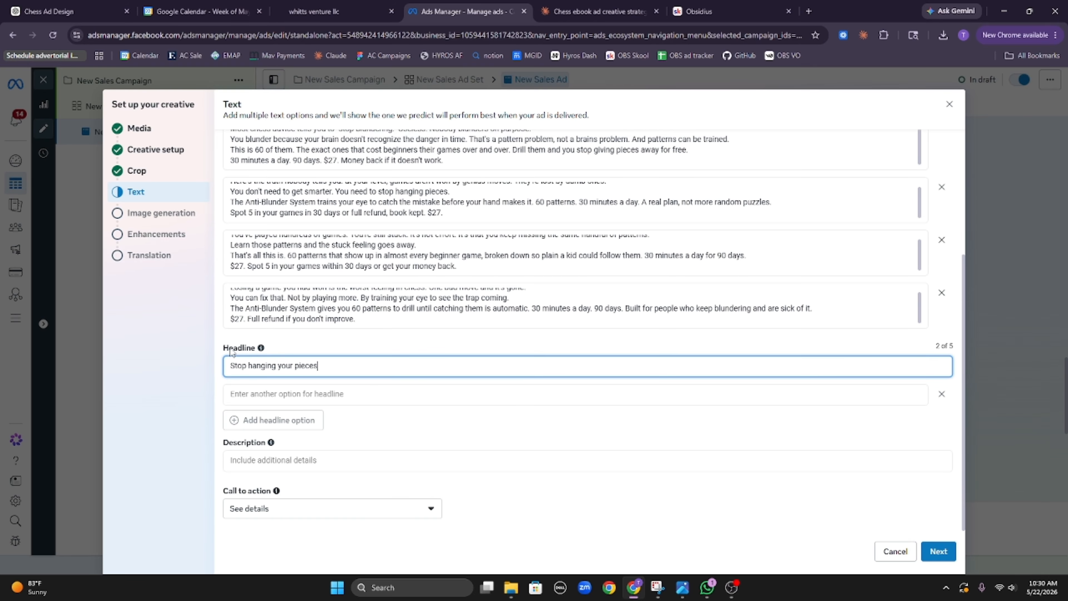
Step: Make the second headline just 'The reason you're still stuck', without its 2. numbering
left_click(358, 398)
type("2. The reason you're still stuck 3. 60 patterns. 90 days. Done. 4. Quit losing games you had won 5. Train your eye, not your luck")
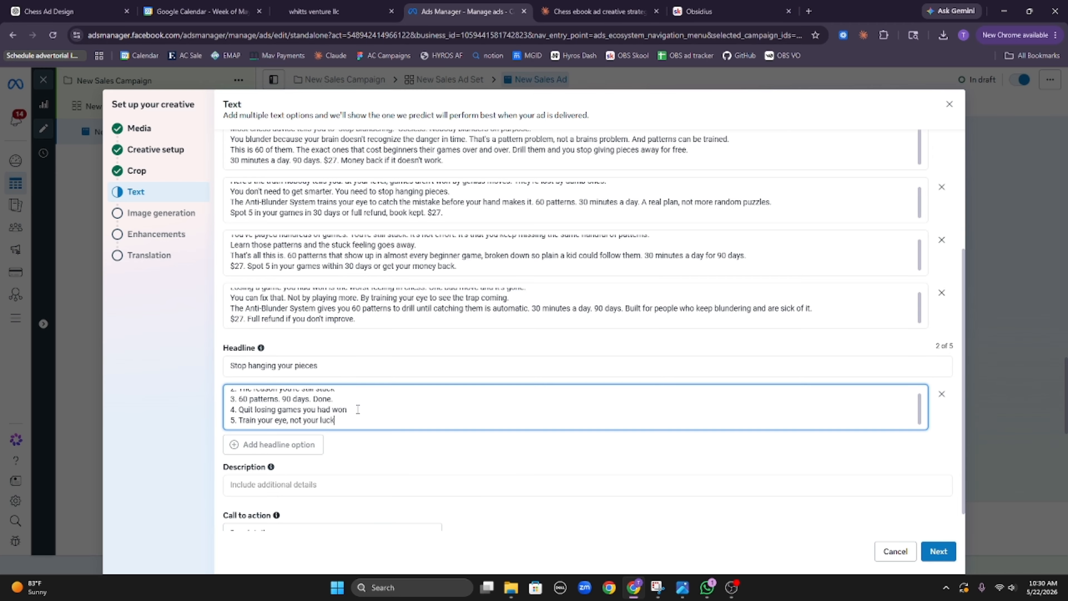
left_click_drag(352, 421, 235, 404)
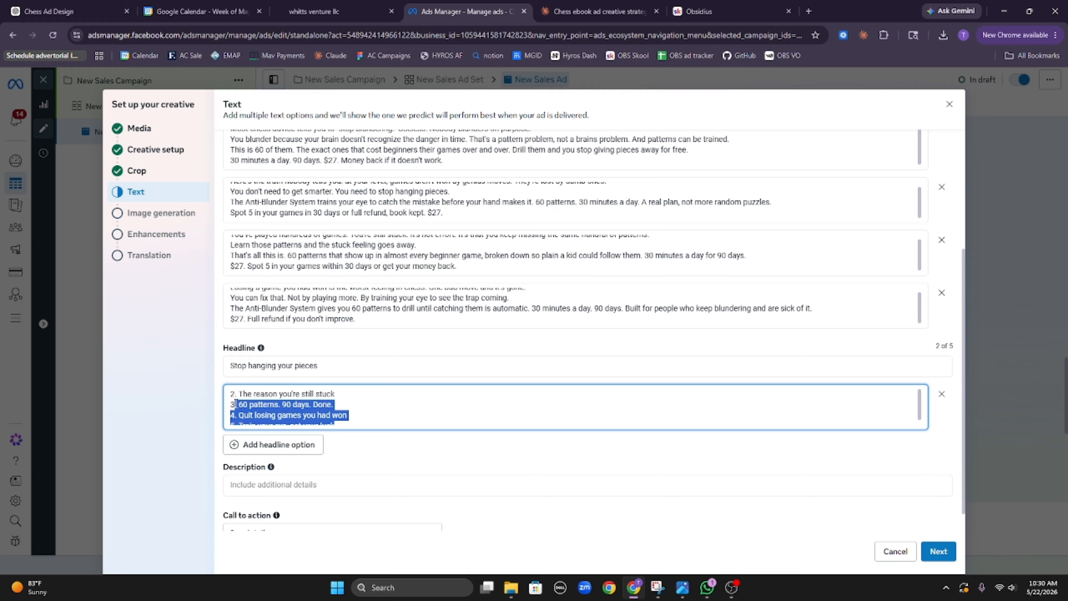
key("BackSpace")
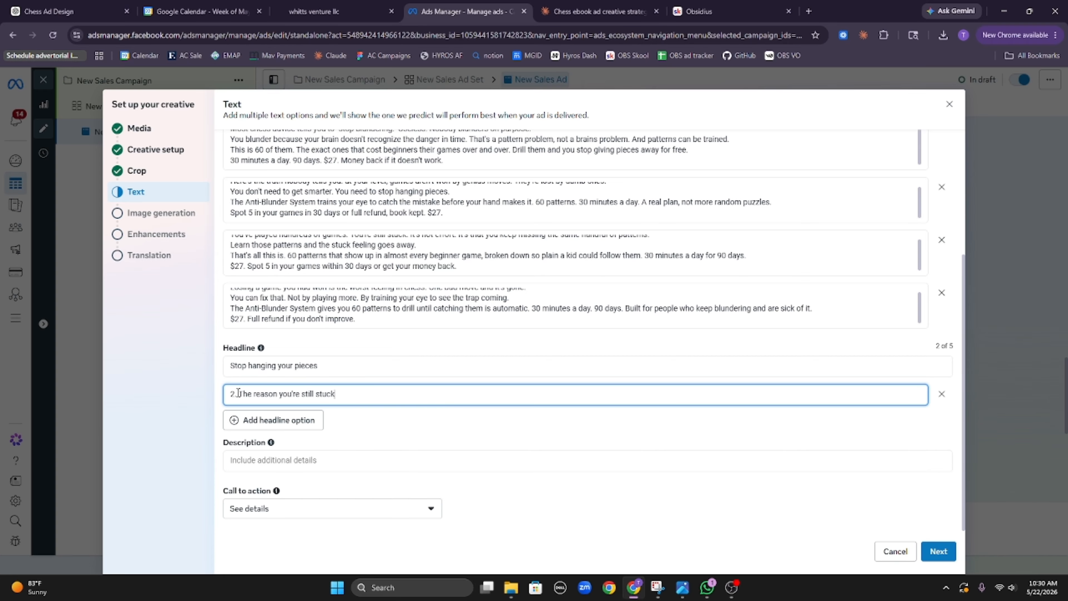
left_click(239, 393)
key("BackSpace")
key("BackSpace")
key("BackSpace")
Step: Add a third headline keeping only the unnumbered 60 patterns line
left_click(279, 419)
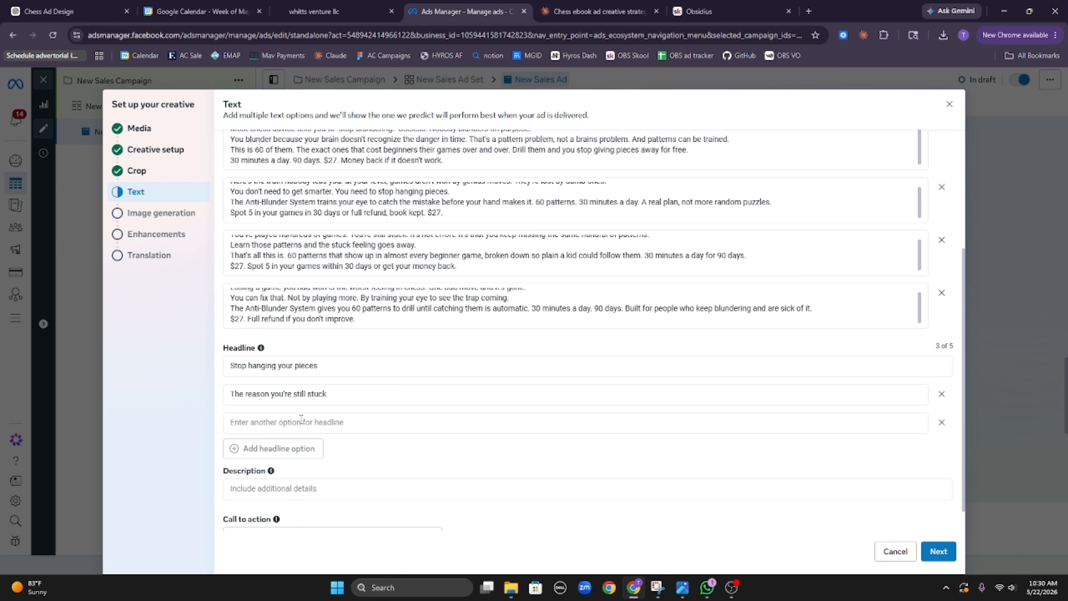
left_click(316, 426)
key("ctrl+v")
triple_click(317, 419)
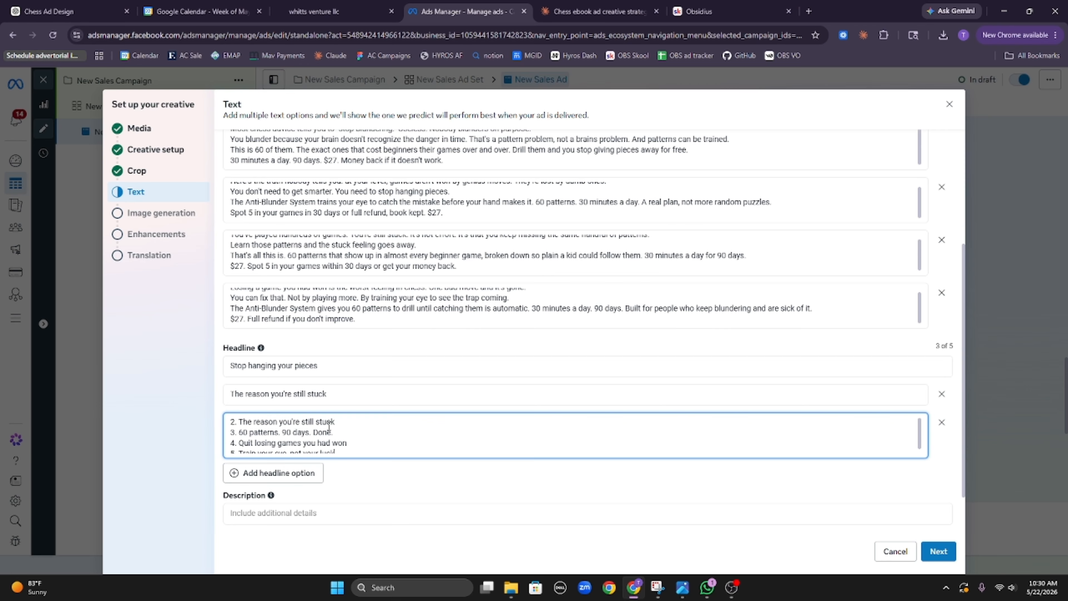
key("BackSpace")
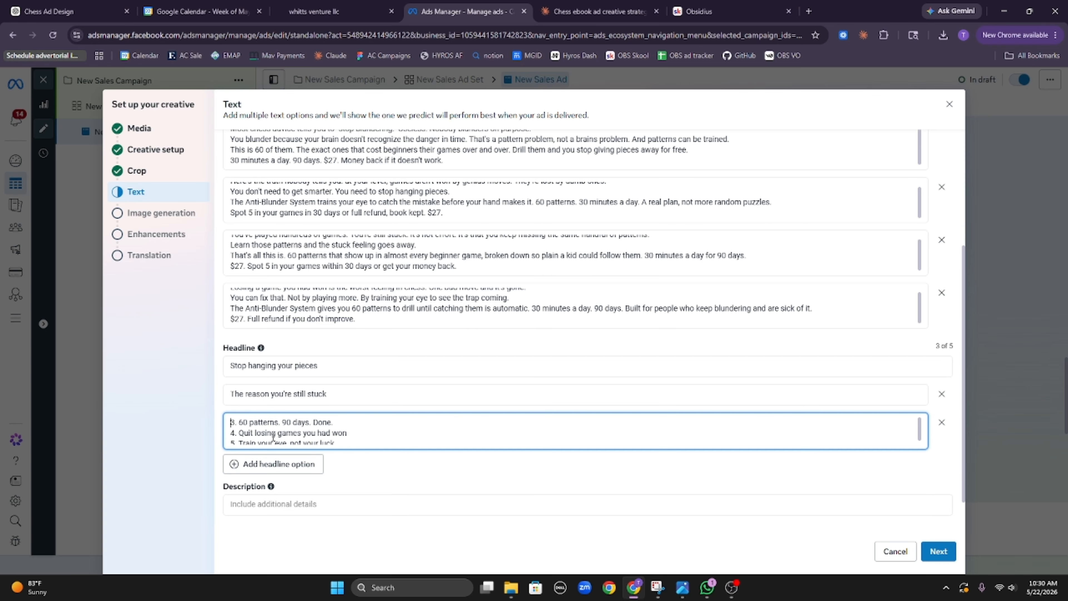
key("Delete")
key("Delete")
left_click_drag(231, 434, 366, 456)
key("ctrl+c")
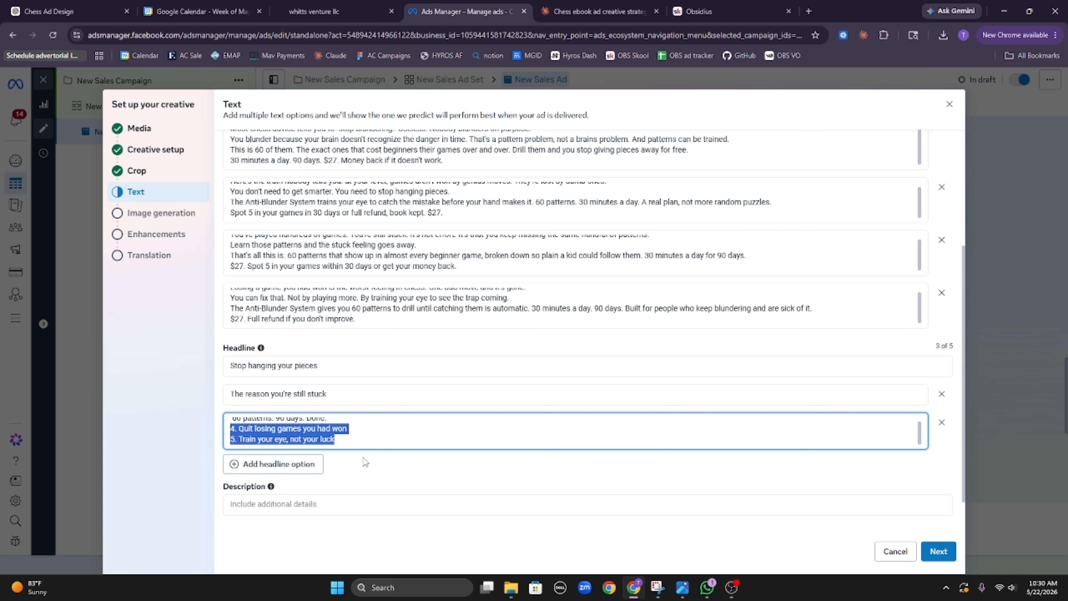
key("BackSpace")
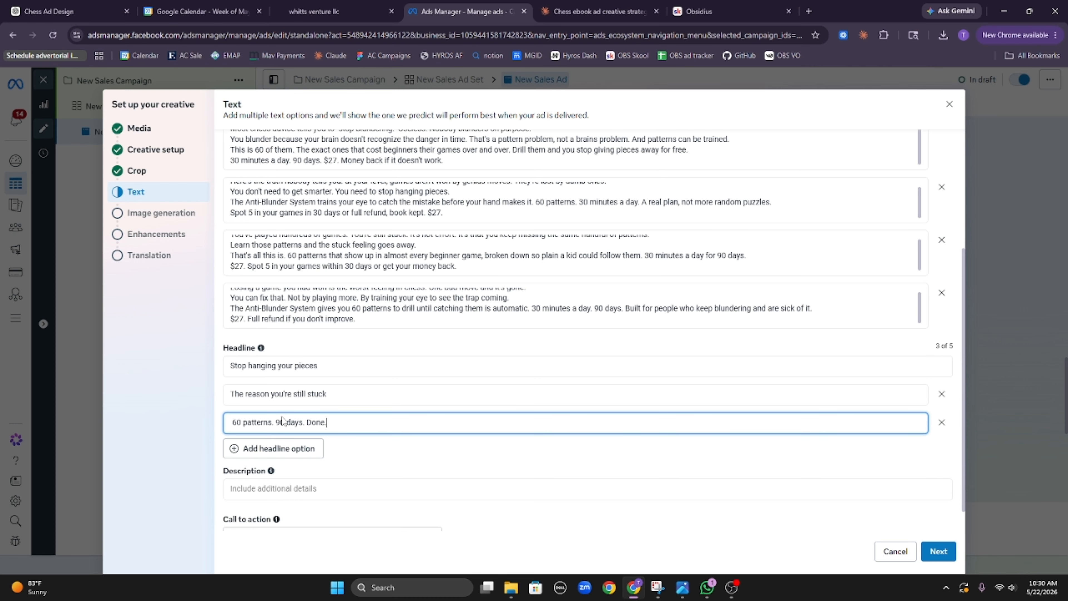
Step: Add a fourth headline from the remaining two lines, moving out 'Train your eye, not your luck' and removing '4.'
left_click(313, 451)
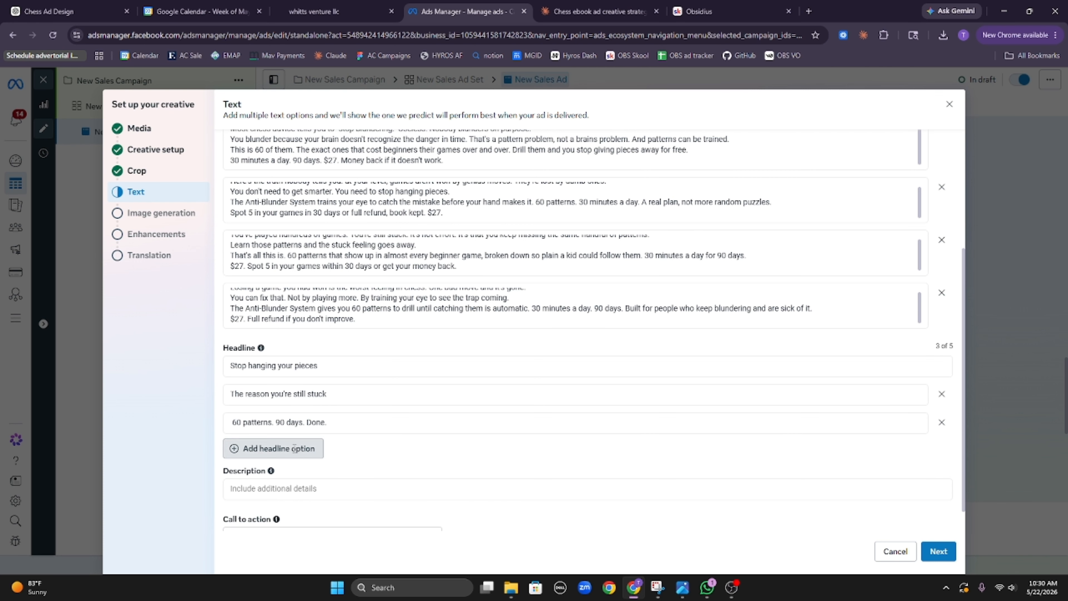
left_click(465, 452)
key("ctrl+v")
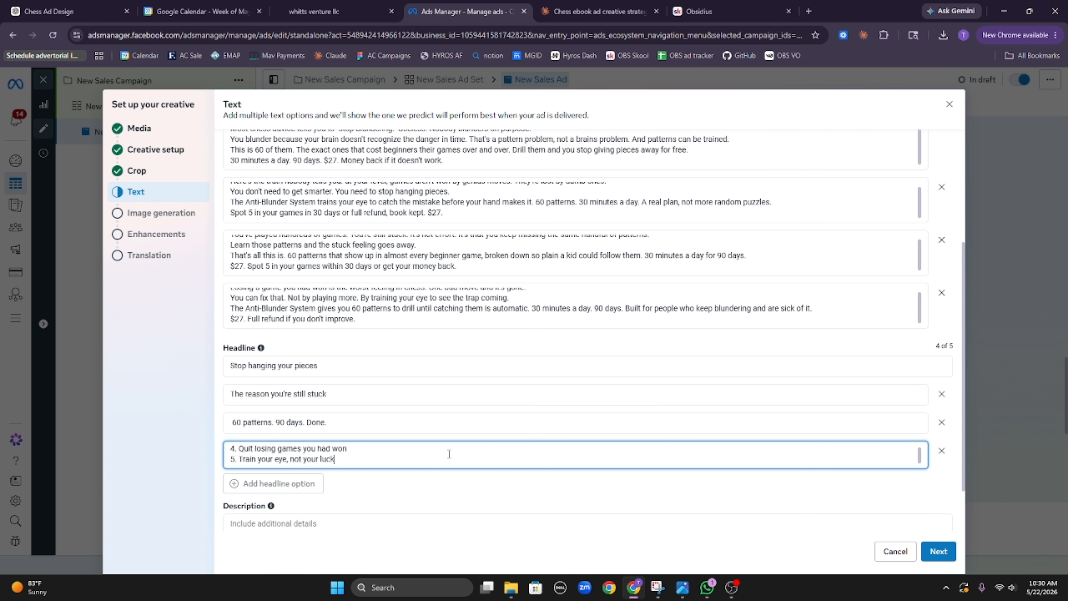
left_click_drag(384, 458, 210, 462)
key("ctrl+c")
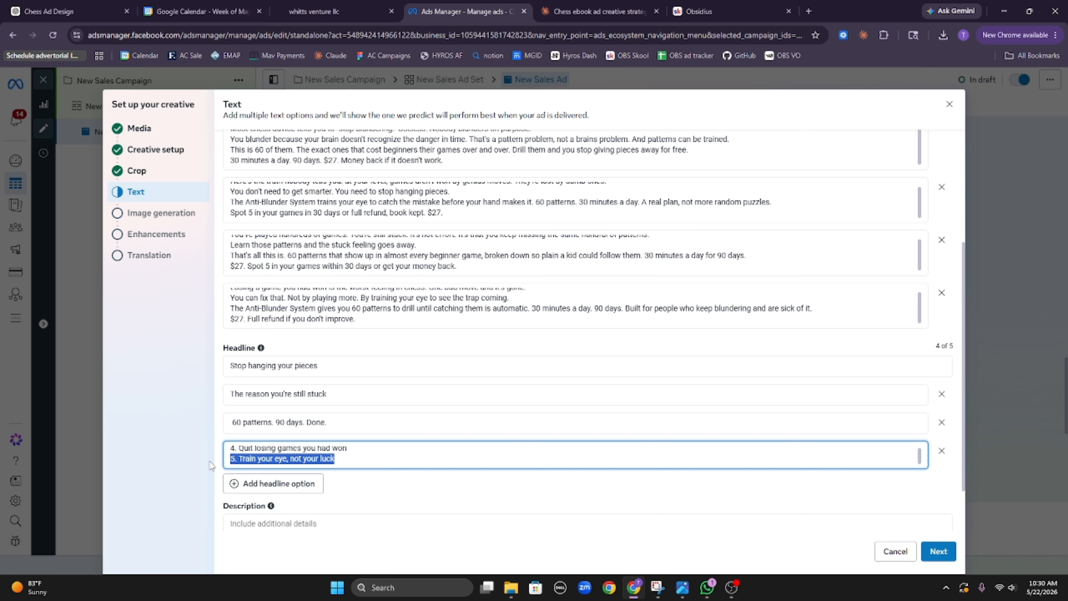
key("BackSpace")
key("BackSpace")
left_click(240, 450)
key("BackSpace")
key("BackSpace")
key("BackSpace")
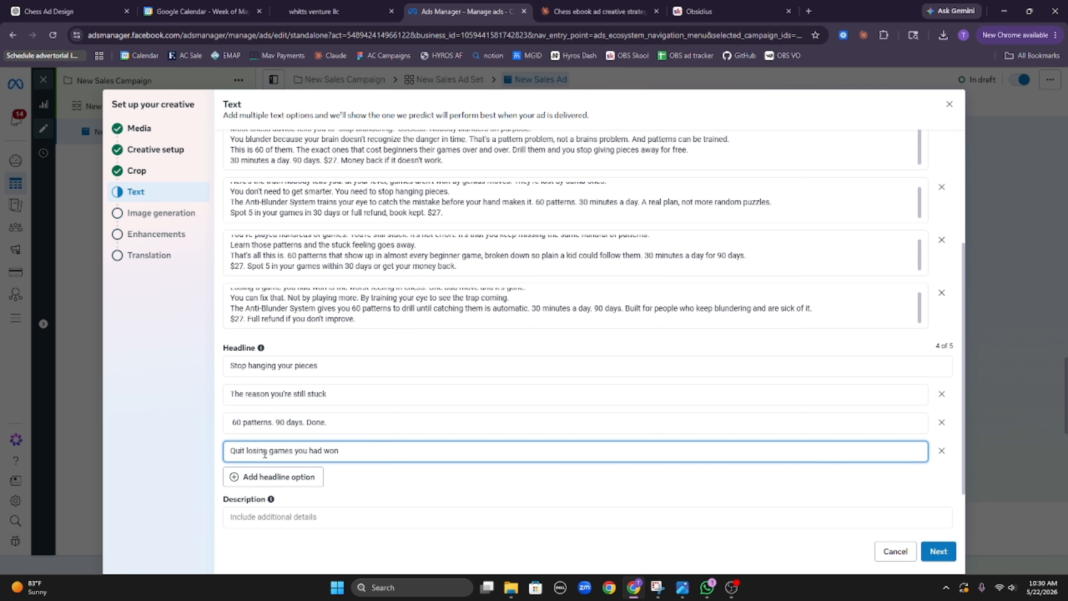
Step: Add a fifth headline 'Train your eye, not your luck' without its 5. numbering
scroll(274, 446, "down", 2)
left_click(296, 423)
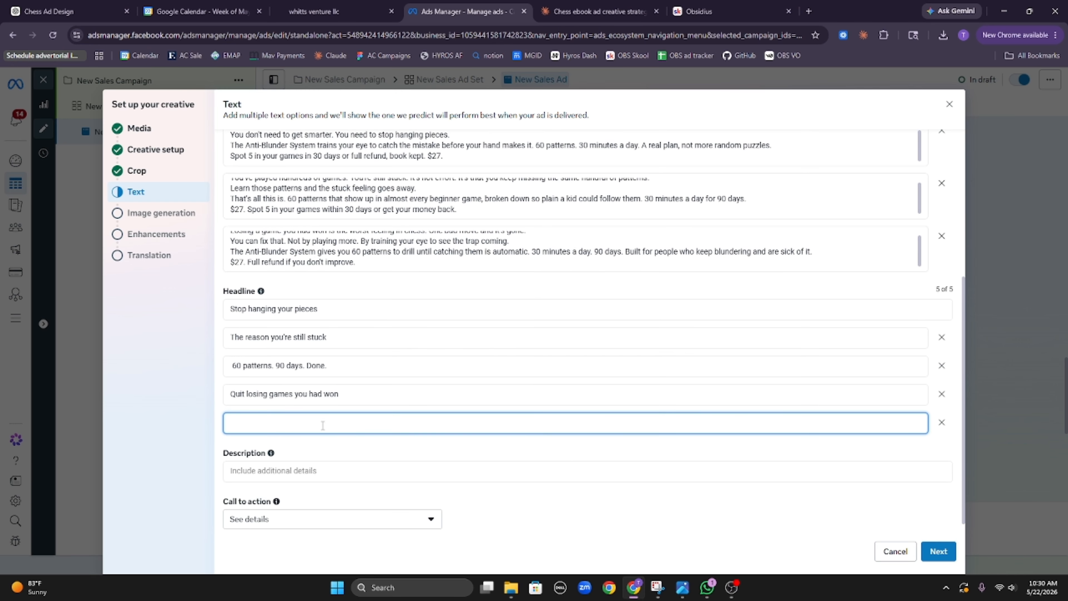
key("ctrl+v")
left_click(240, 421)
key("BackSpace")
key("BackSpace")
key("BackSpace")
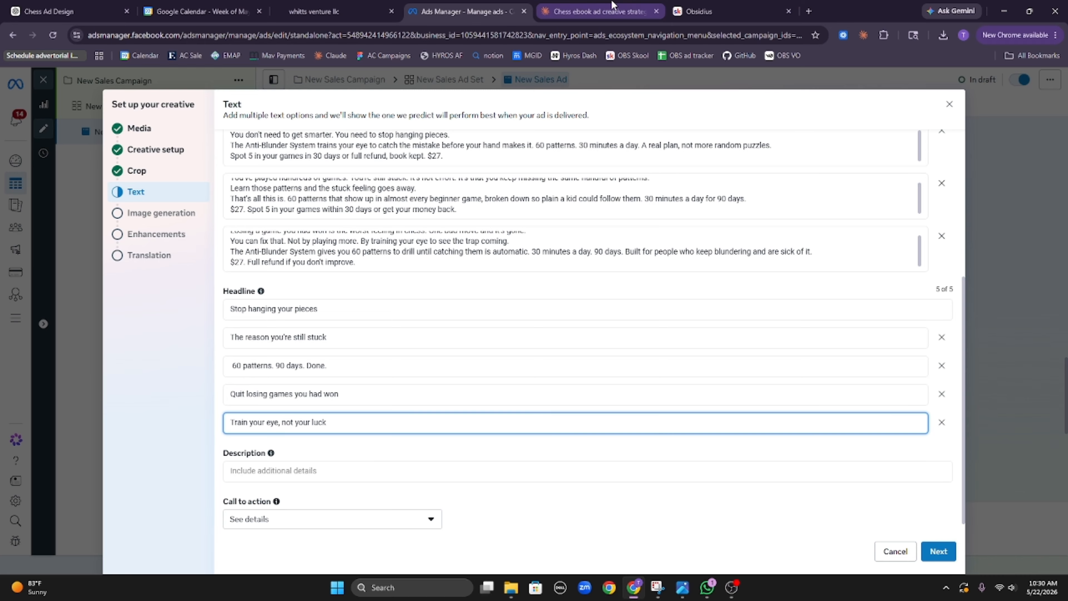
left_click(597, 11)
scroll(437, 282, "down", 1)
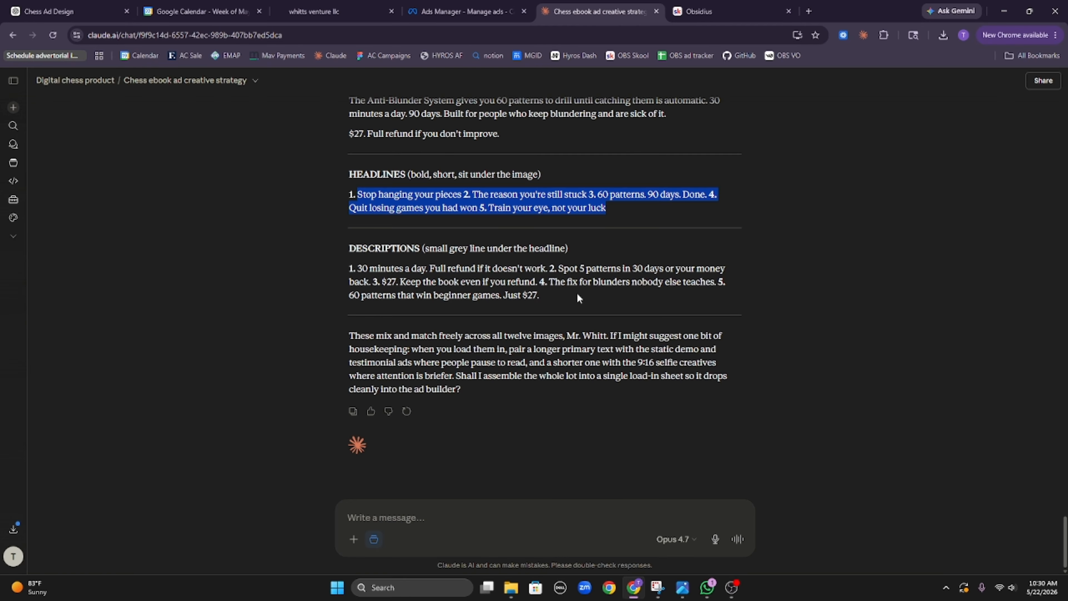
Step: Paste the first description from the Claude chat into the Description field
left_click_drag(576, 297, 546, 286)
left_click(534, 313)
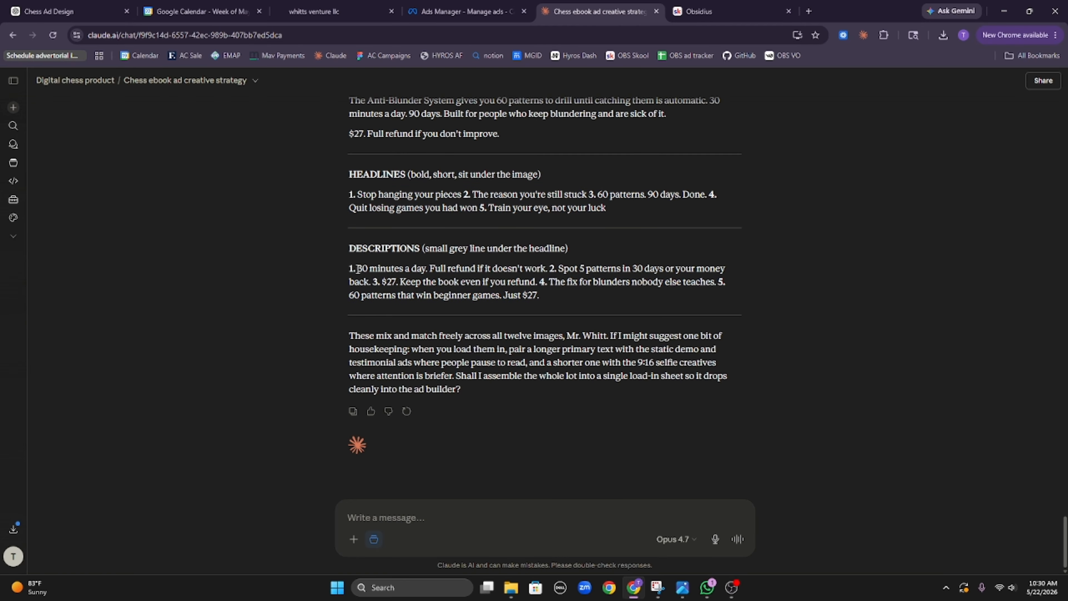
left_click_drag(357, 269, 546, 269)
key("ctrl+c")
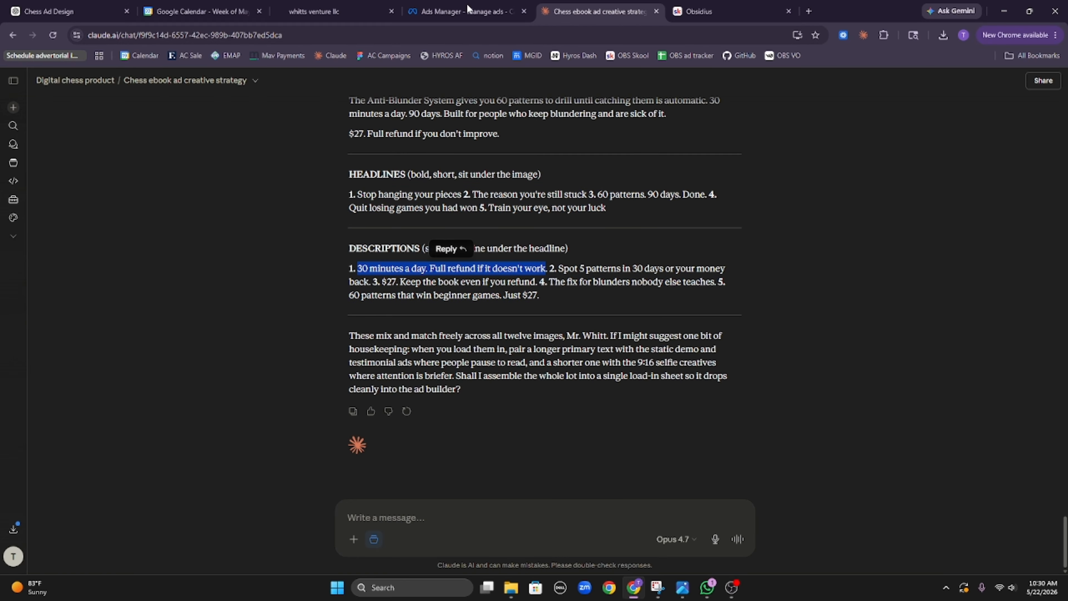
left_click(468, 9)
left_click(376, 467)
key("ctrl+v")
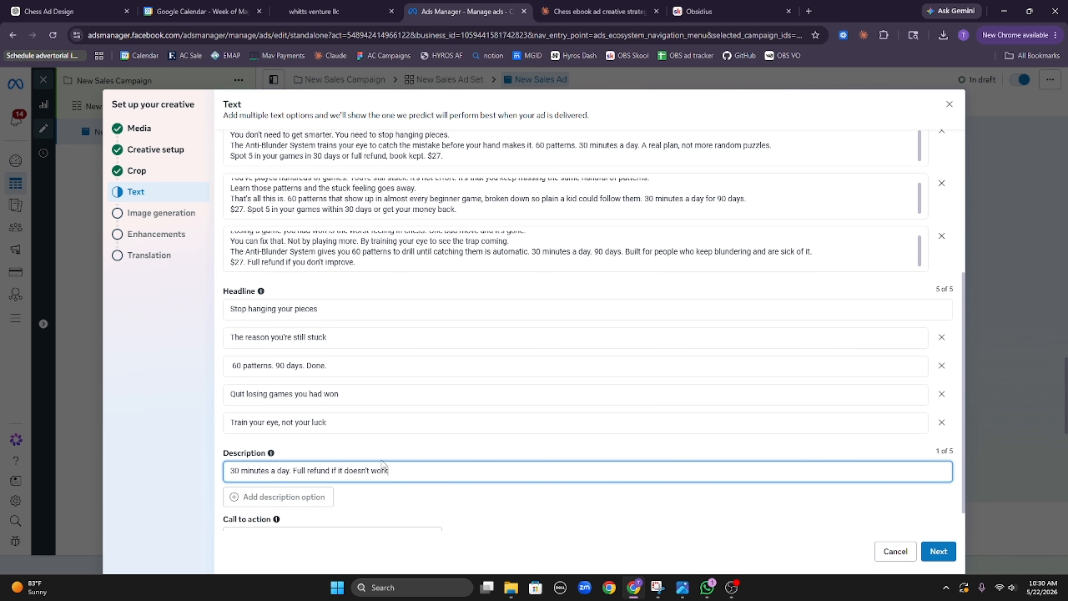
Step: Add a second description option holding the 'Spot 5 patterns' description
left_click(260, 497)
left_click(597, 11)
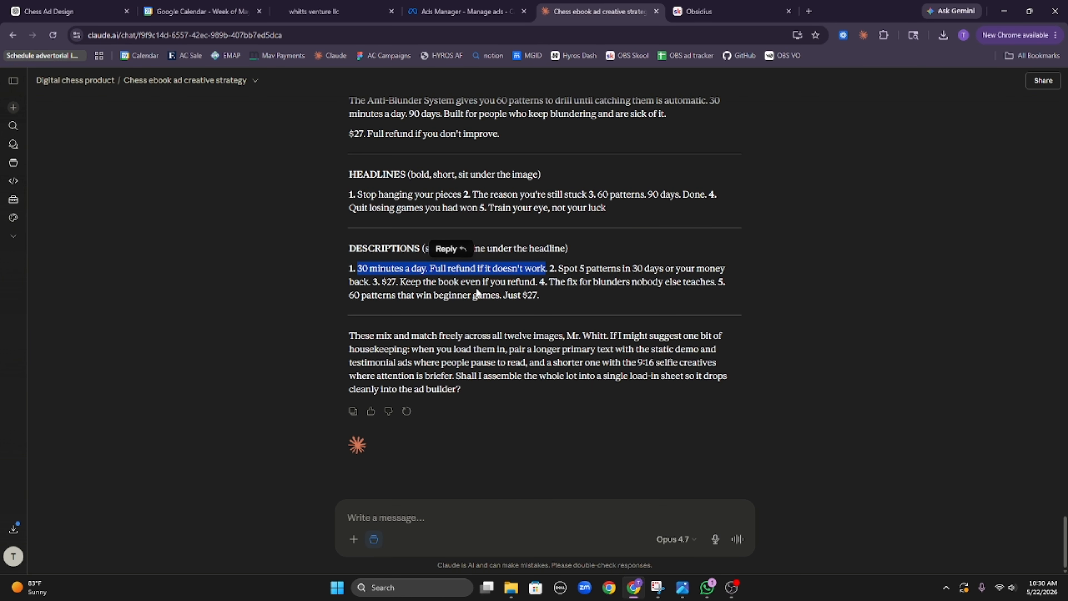
left_click_drag(559, 267, 372, 281)
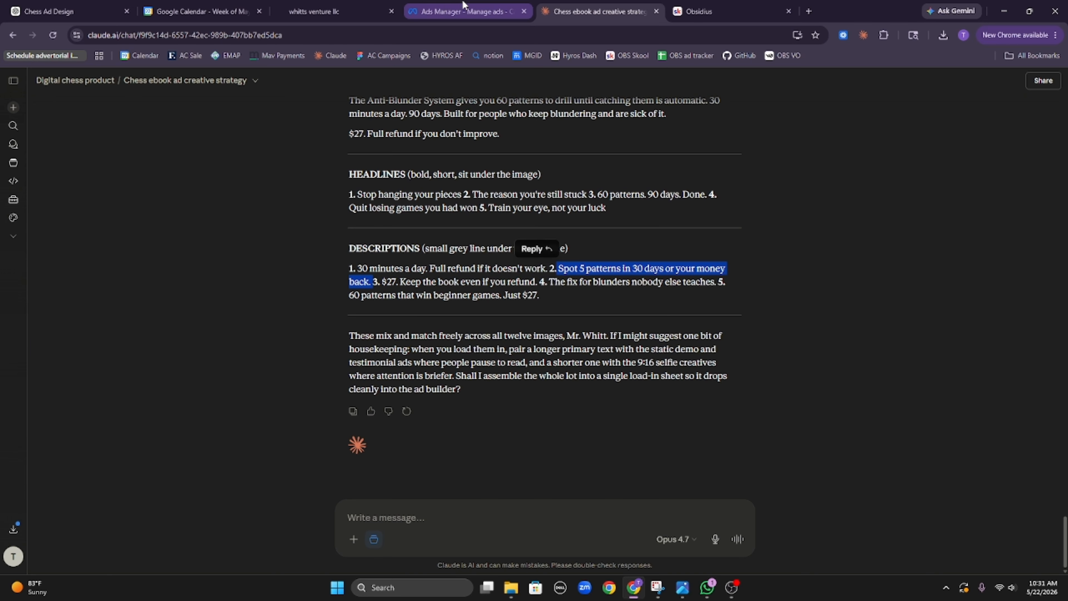
left_click(465, 12)
left_click(323, 441)
type("Spot 5 patterns in 30 days or your money back.")
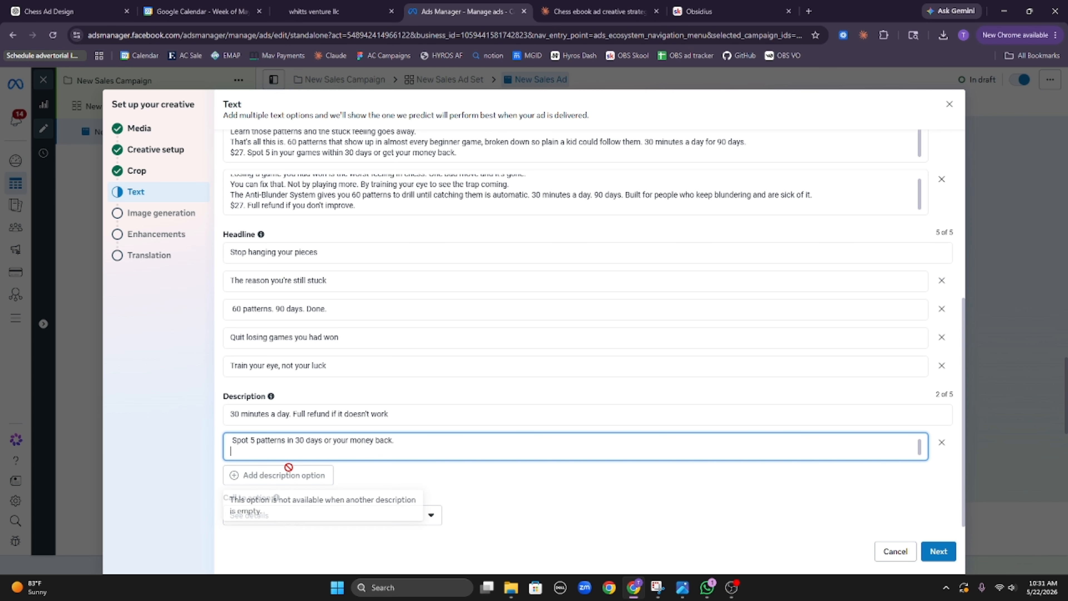
Step: Add a third description option with the '$27. Keep the book' description
left_click(294, 475)
left_click(604, 6)
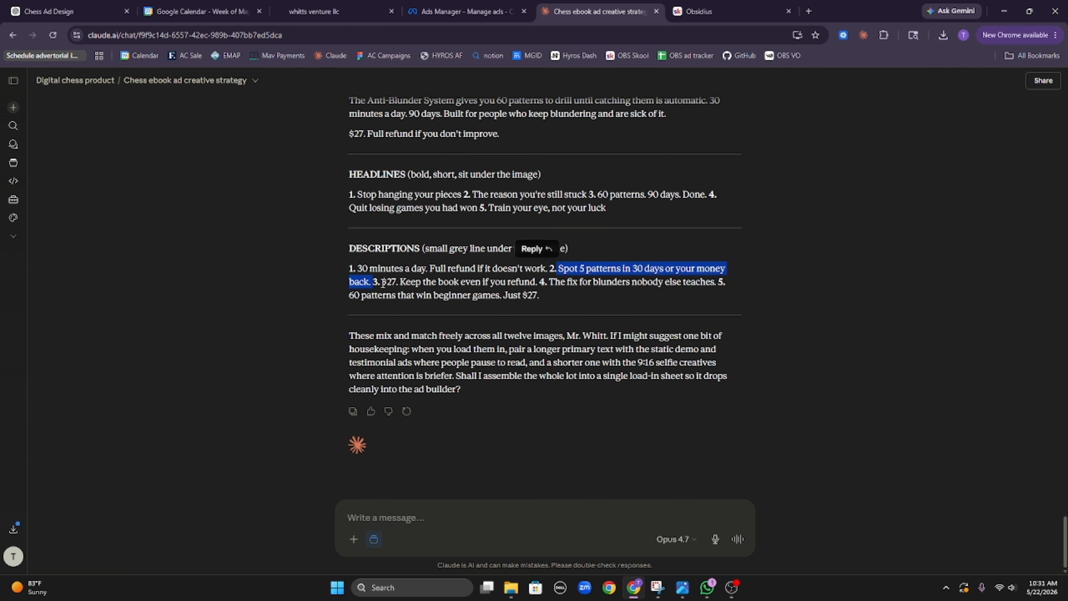
left_click_drag(383, 282, 536, 283)
key("ctrl+c")
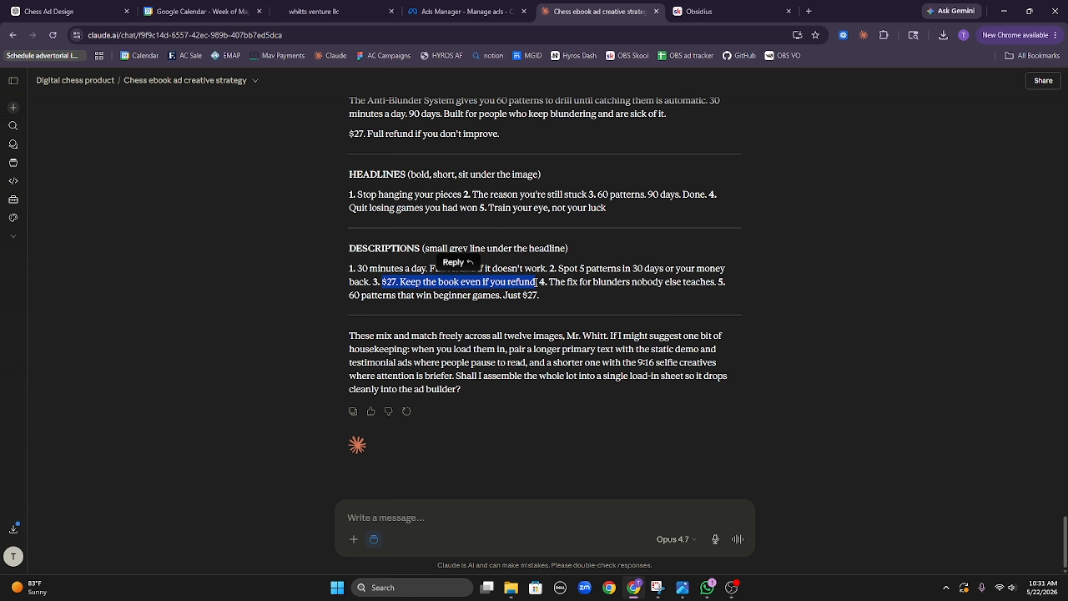
left_click(467, 11)
scroll(307, 431, "down", 1)
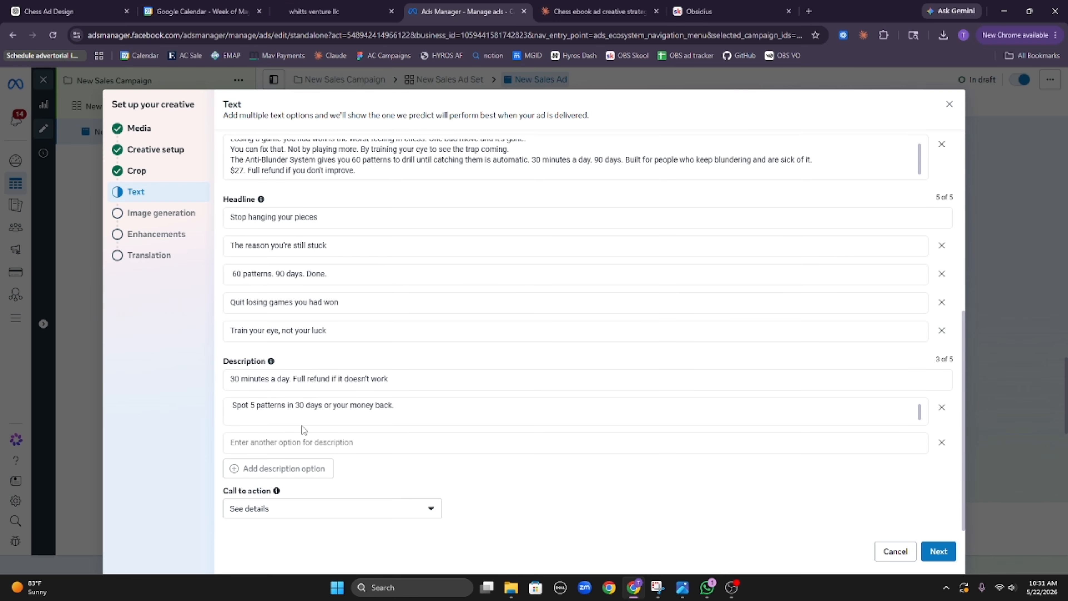
left_click(321, 444)
key("ctrl+v")
Step: Add a fourth description, 'The fix for blunders nobody else teaches.', cutting the extra line
left_click(294, 469)
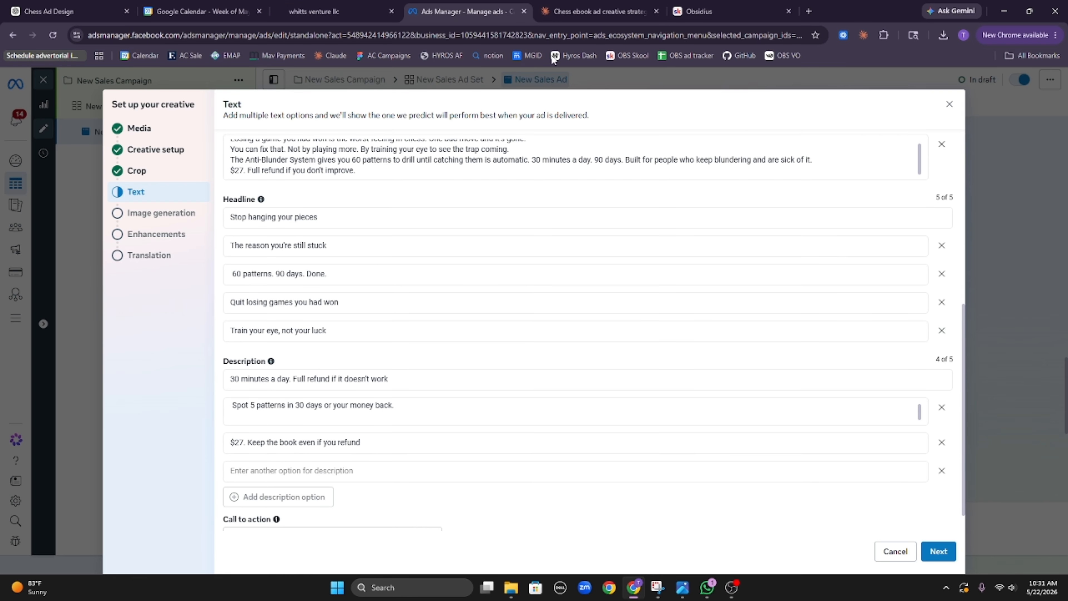
left_click(597, 11)
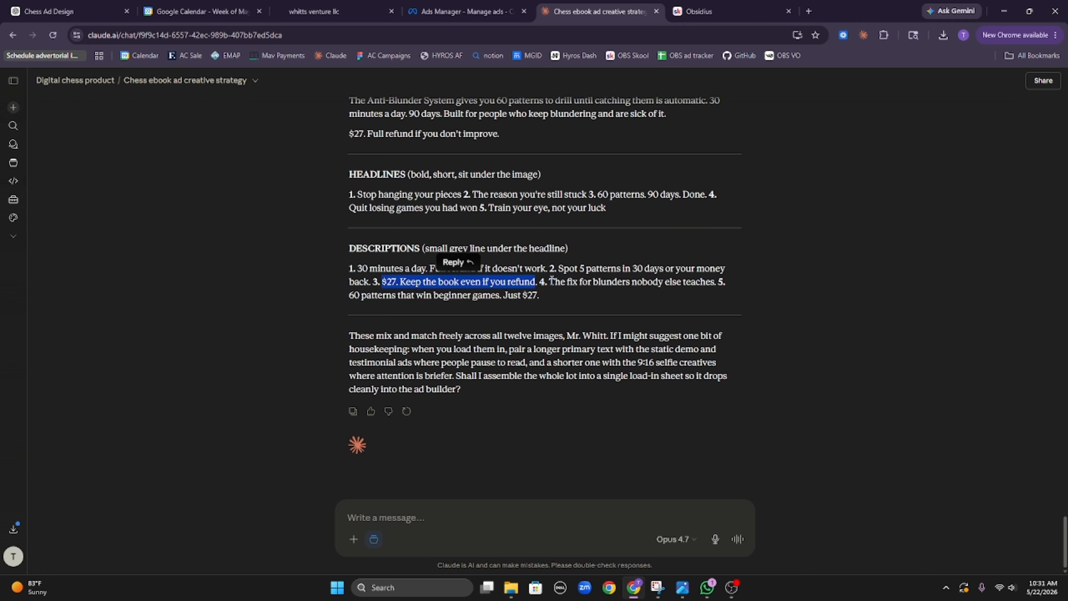
left_click_drag(550, 281, 721, 291)
key("ctrl+c")
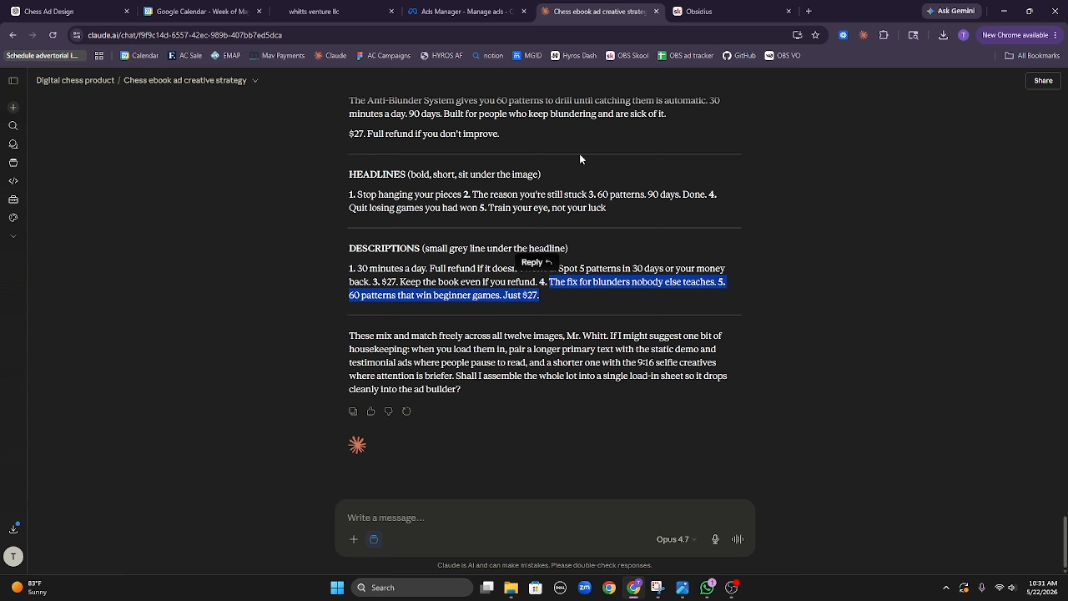
left_click(450, 12)
left_click(288, 473)
key("ctrl+v")
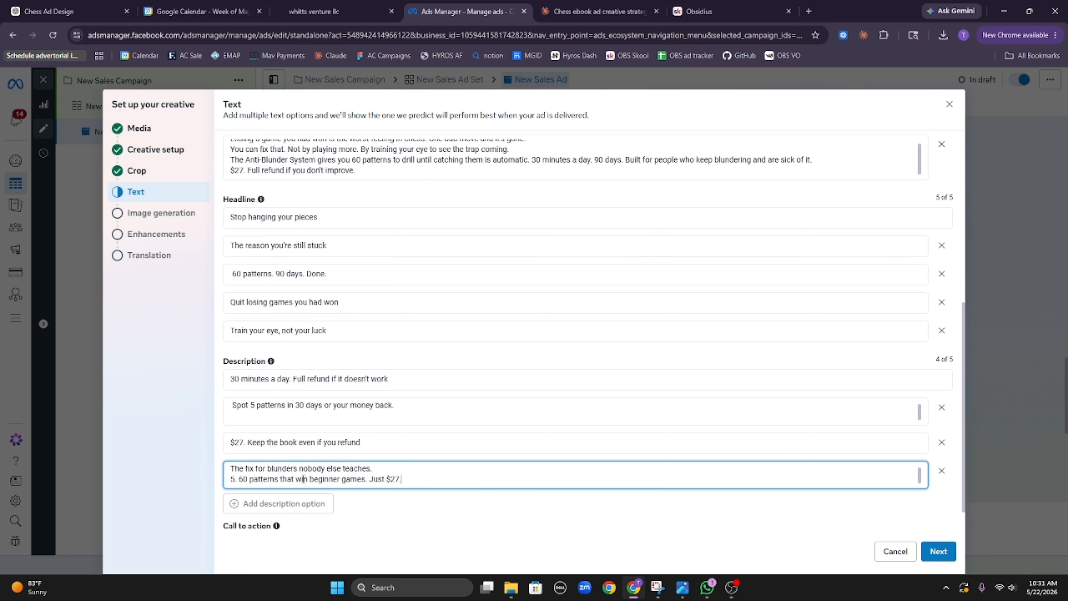
left_click_drag(419, 478, 210, 490)
key("ctrl+c")
key("BackSpace")
key("BackSpace")
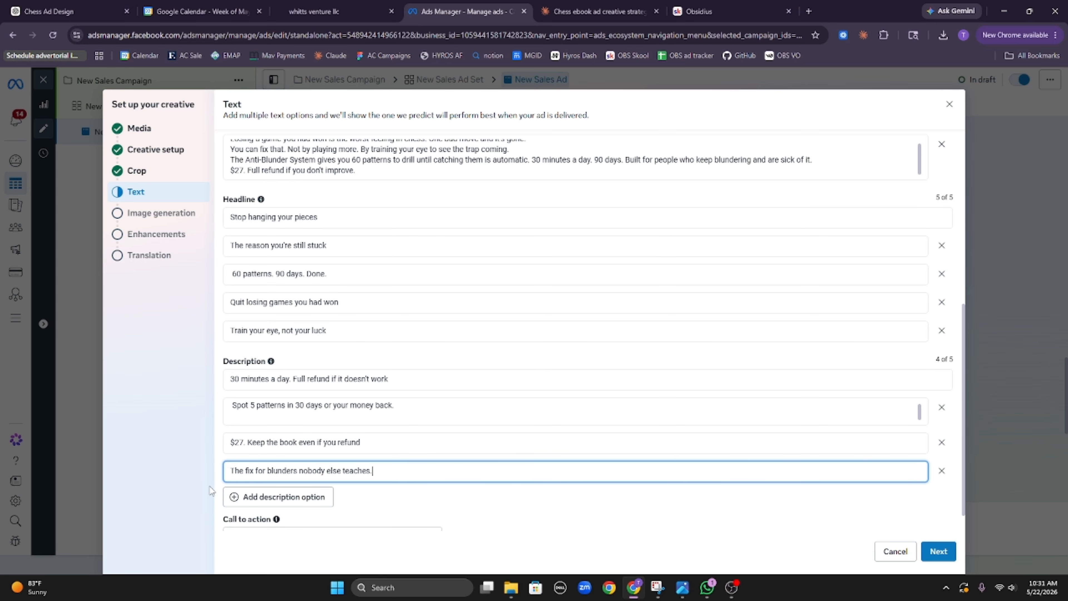
Step: Add a fifth description, '60 patterns that win beginner games. Just $27.', without the leading 5
left_click(272, 499)
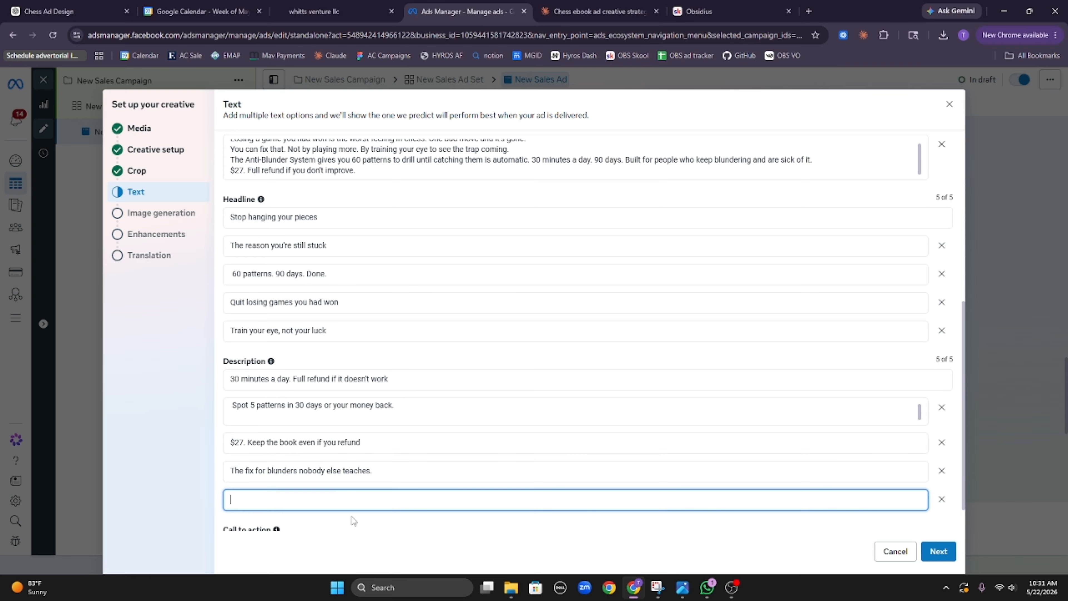
key("ctrl+v")
scroll(450, 524, "down", 1)
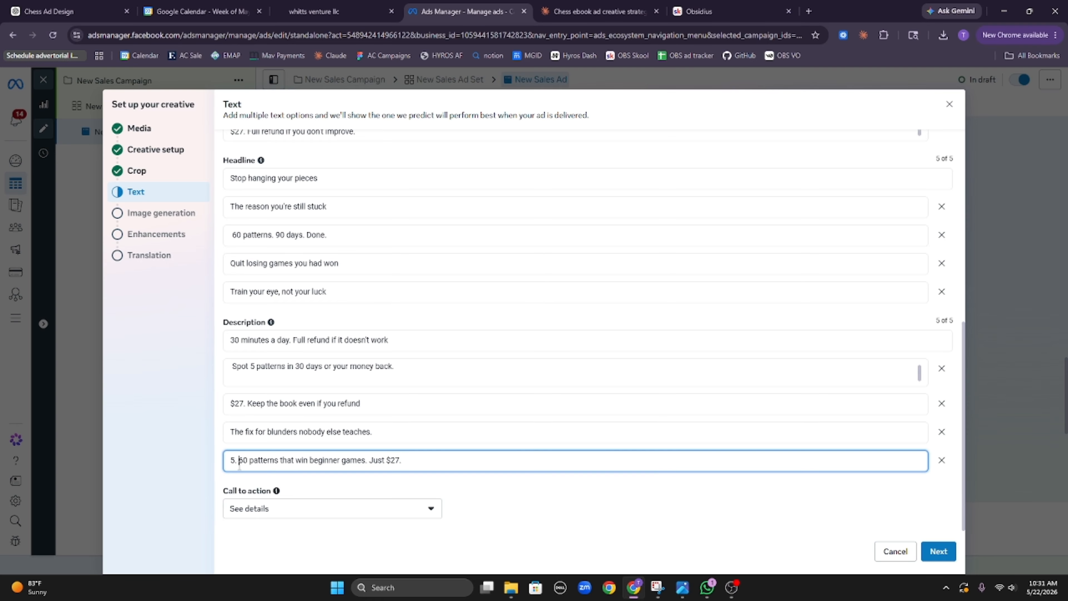
key("BackSpace")
key("BackSpace")
key("BackSpace")
left_click(730, 545)
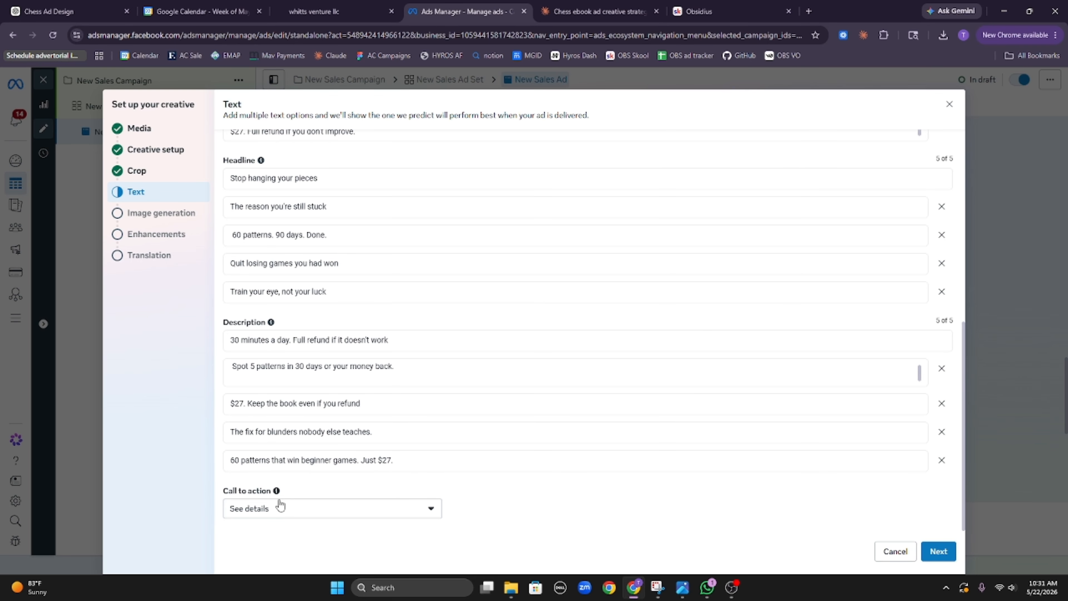
Step: Choose Learn more from the Call to action dropdown
left_click(311, 517)
scroll(347, 464, "down", 1)
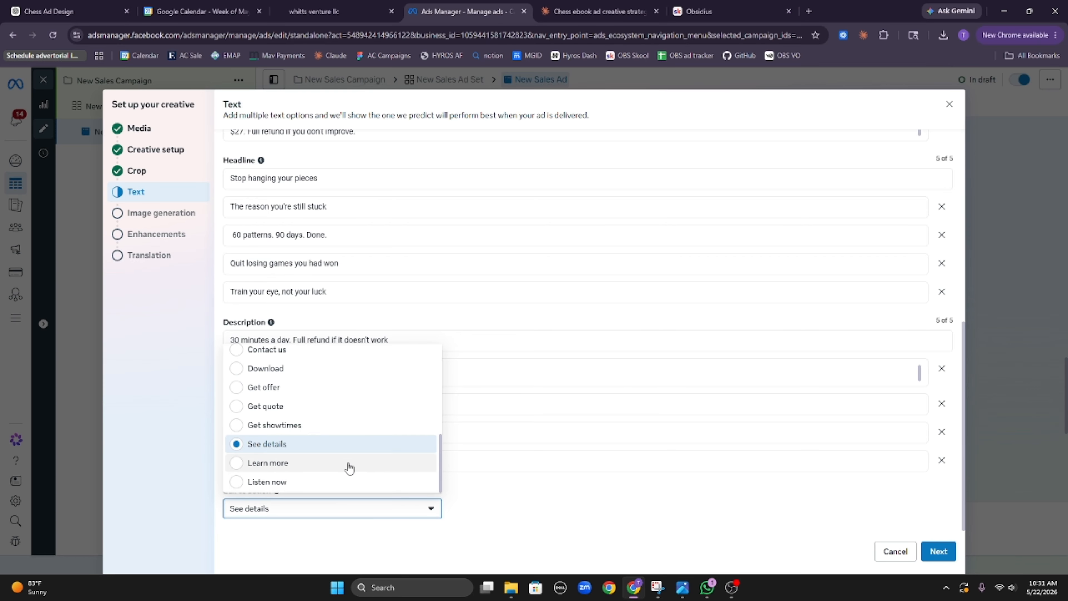
left_click(336, 464)
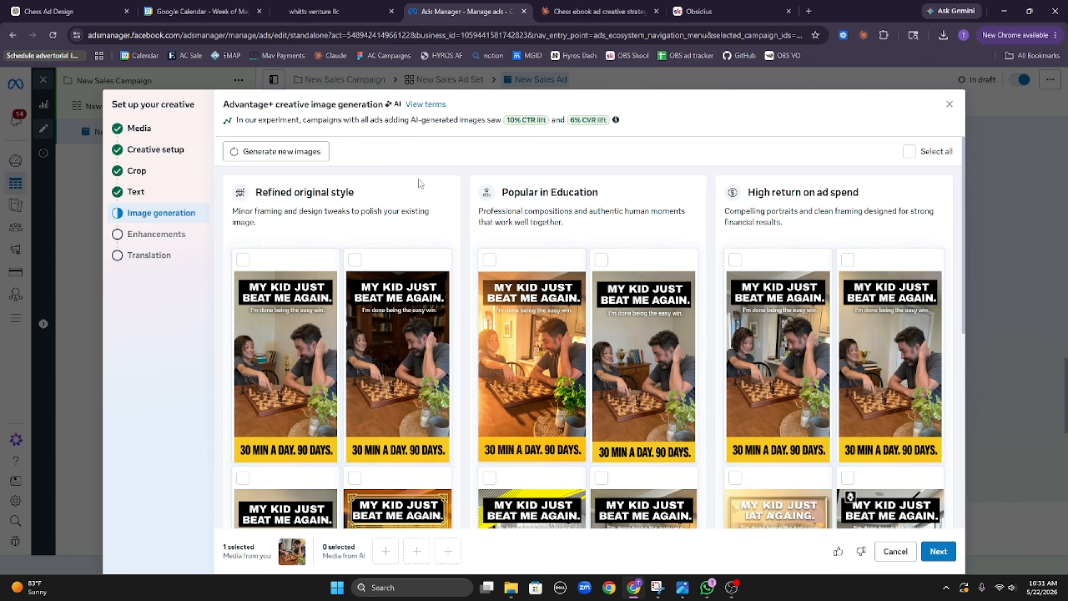
Step: Select two Refined original style, one Popular in Education and two High return on ad spend images
left_click(243, 260)
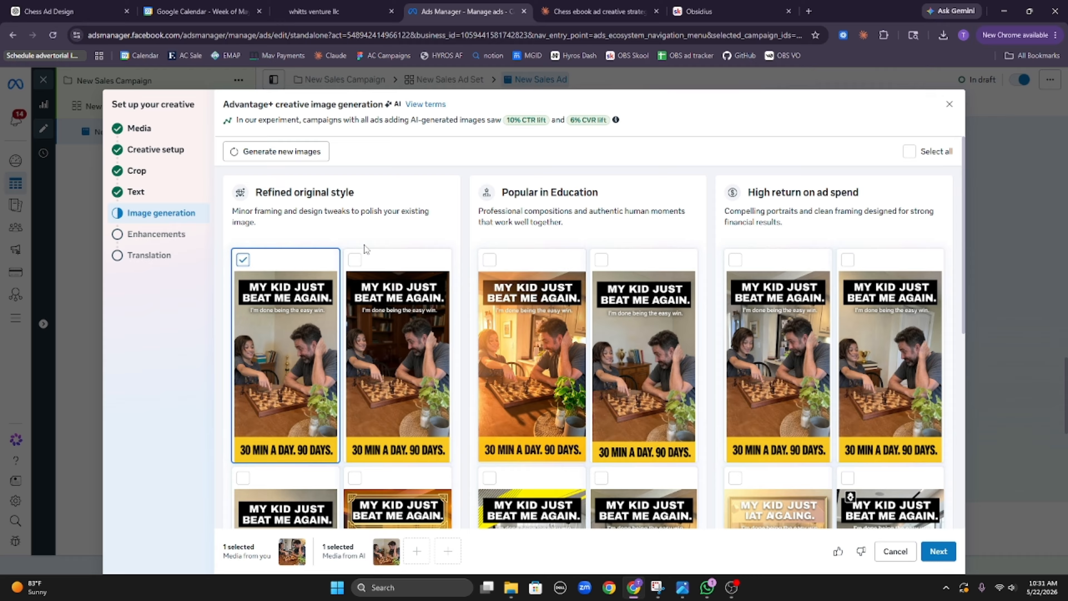
left_click(354, 260)
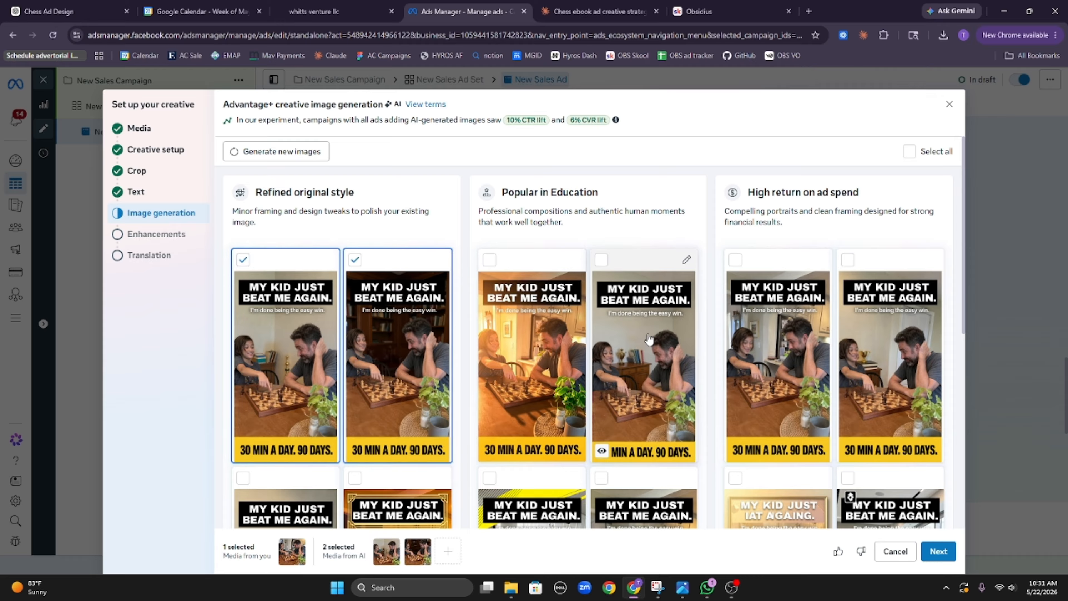
left_click(614, 322)
left_click(778, 358)
left_click(882, 369)
scroll(882, 370, "down", 6)
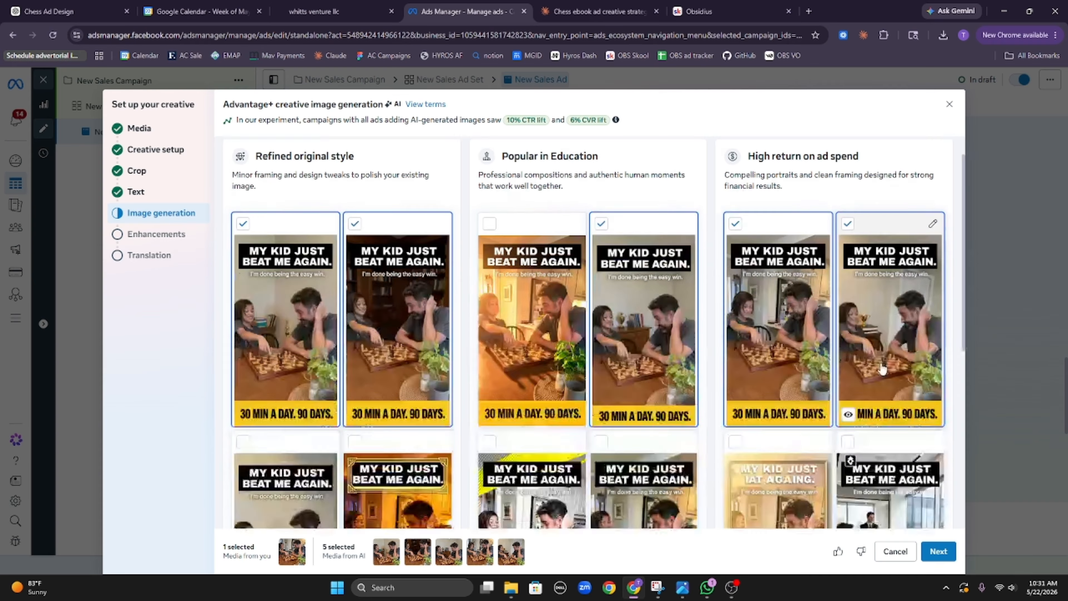
scroll(880, 369, "up", 2)
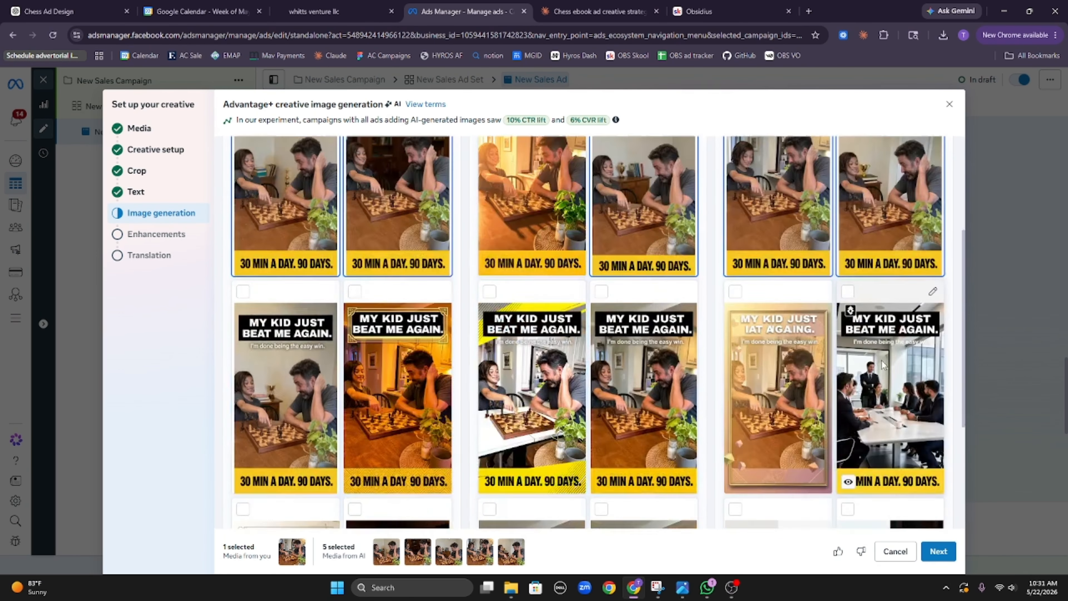
scroll(881, 369, "down", 4)
scroll(892, 367, "up", 3)
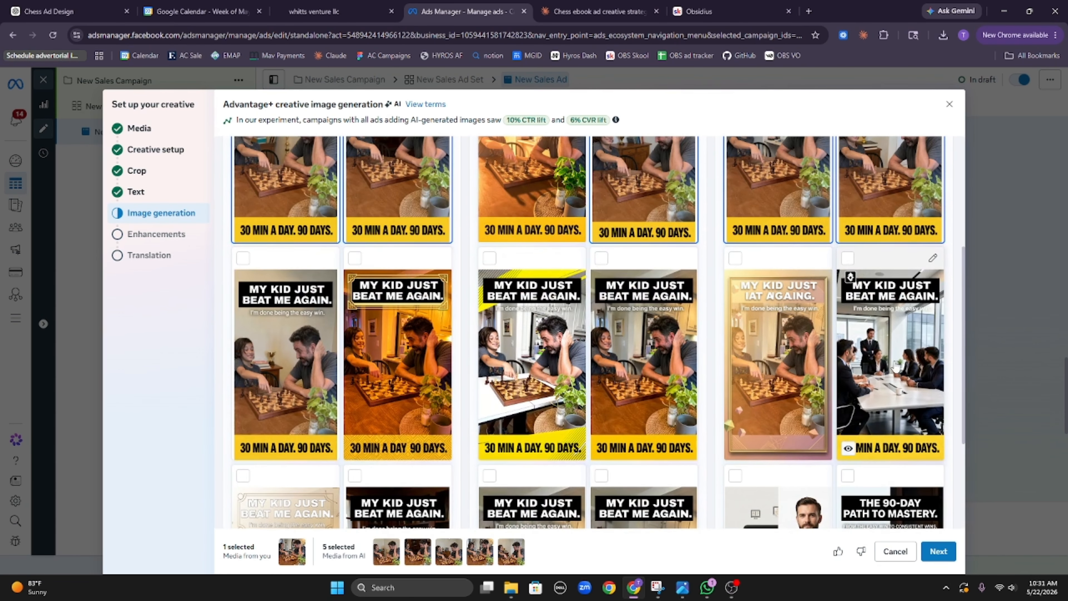
Step: Select six more image variations for eleven in total, then continue to creative enhancements
left_click(639, 358)
left_click(531, 370)
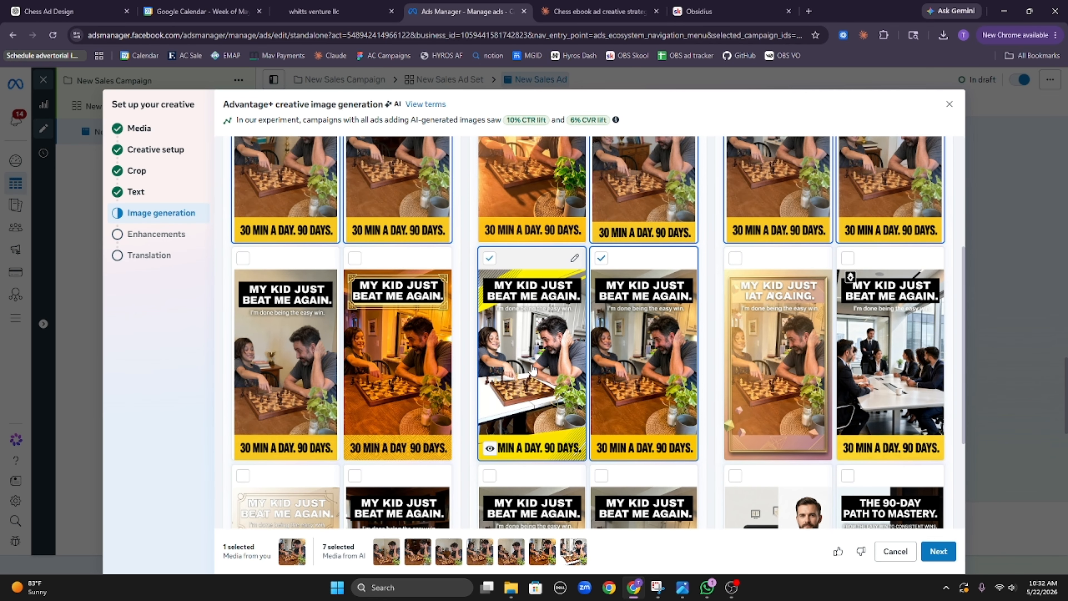
left_click(281, 367)
scroll(400, 349, "down", 4)
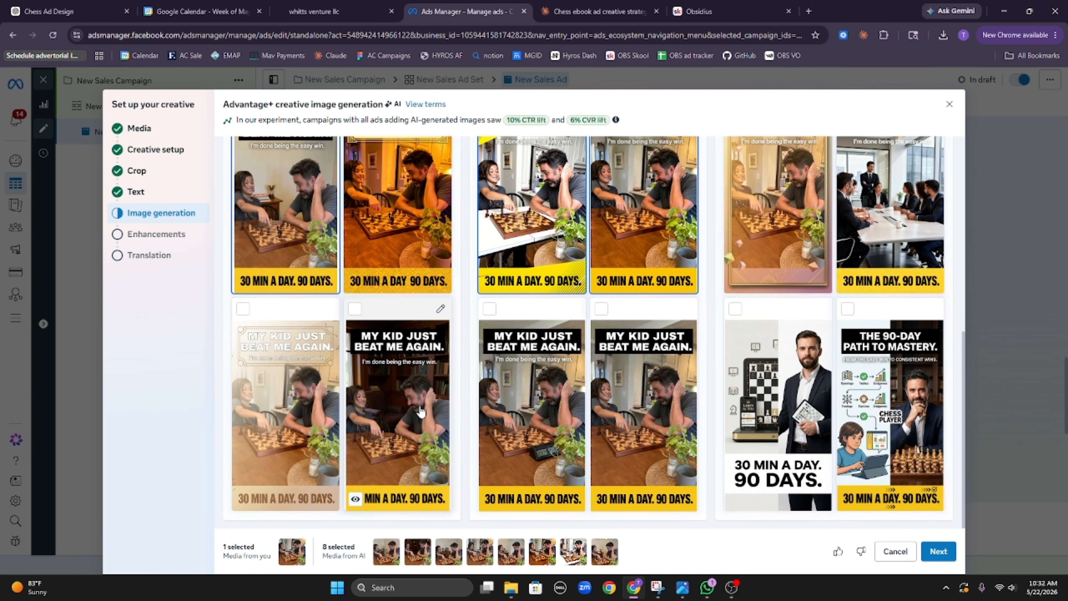
left_click(420, 412)
left_click(639, 404)
left_click(502, 423)
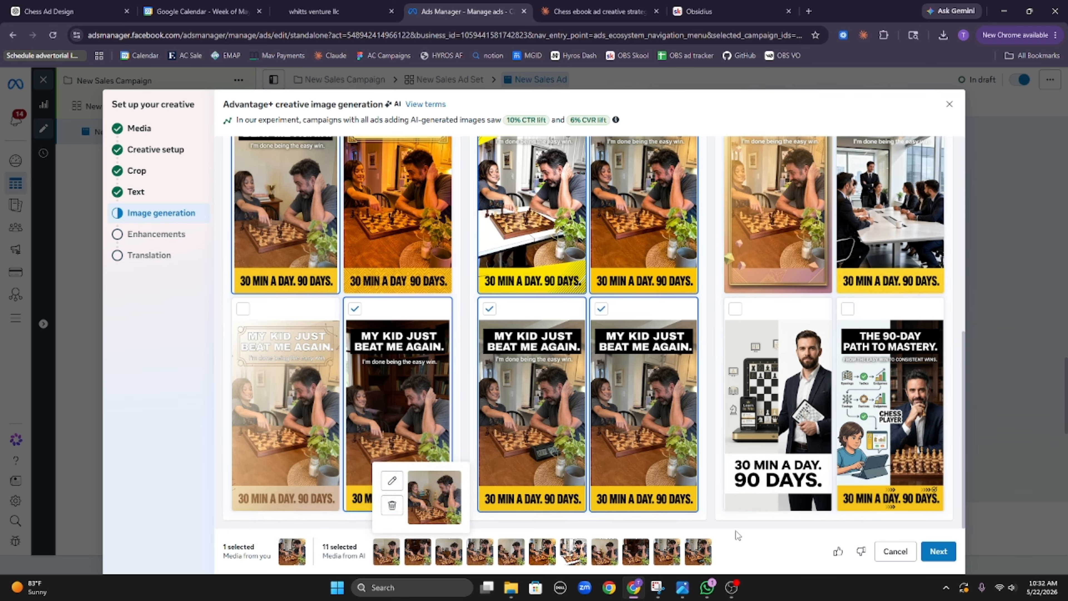
left_click(938, 551)
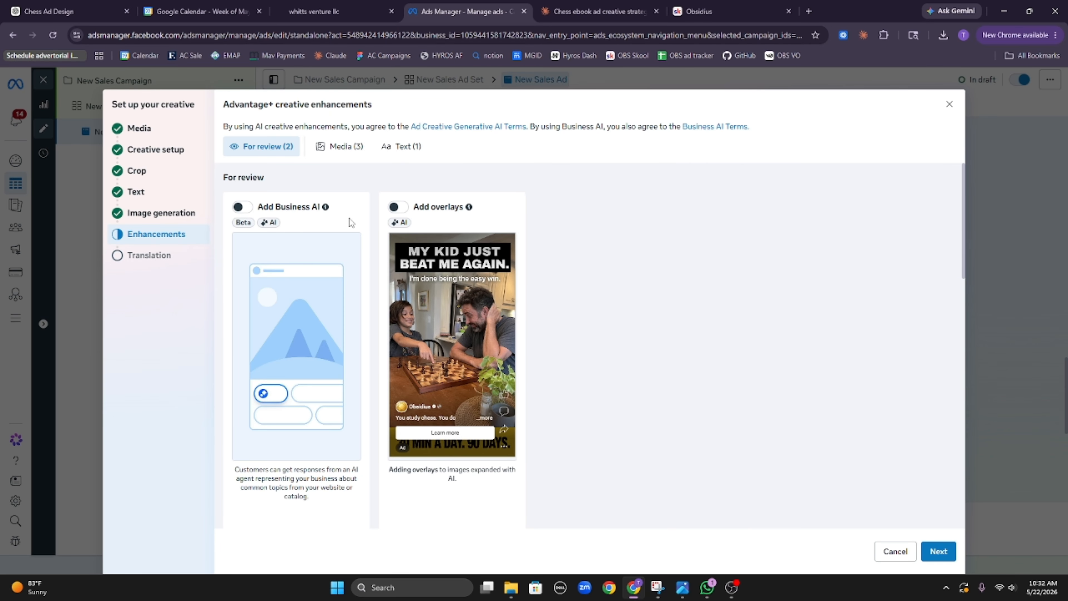
Step: Switch on Add overlays, review the Media and Text enhancements, then proceed to translation
mouse_move(399, 223)
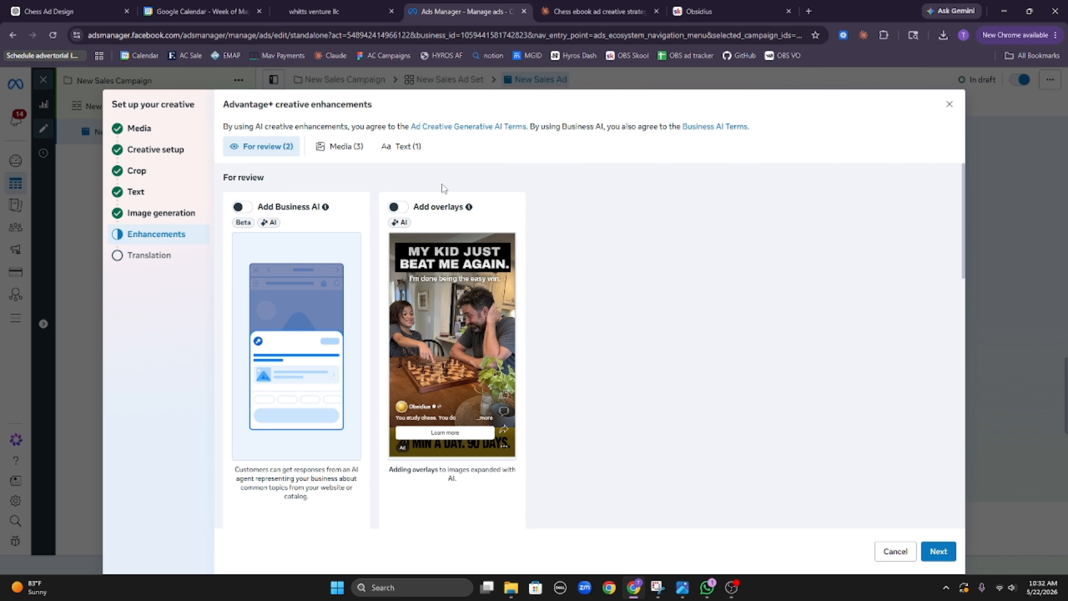
double_click(442, 184)
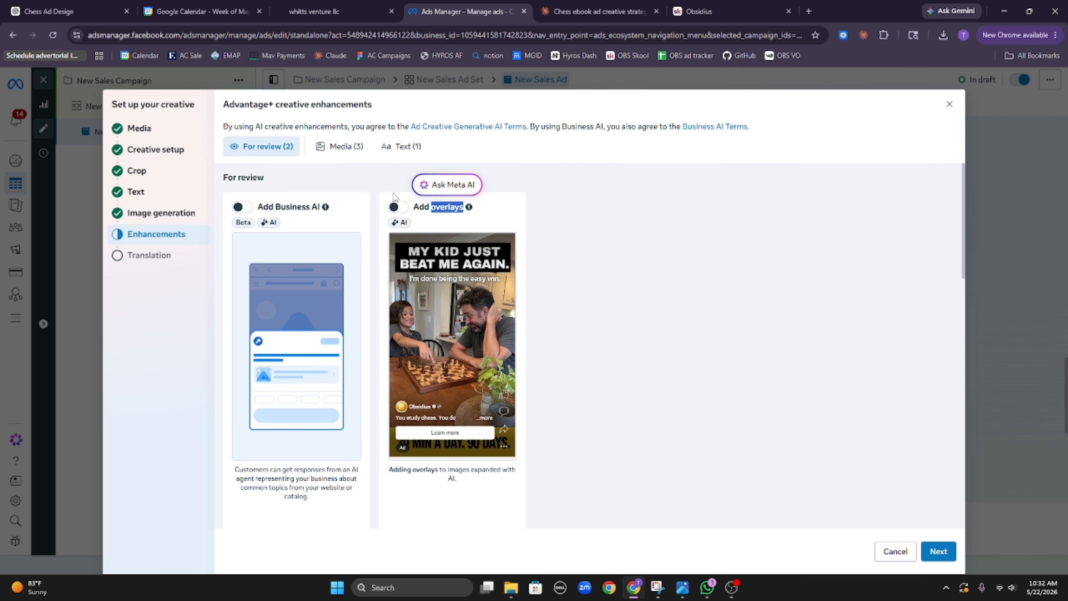
left_click(424, 201)
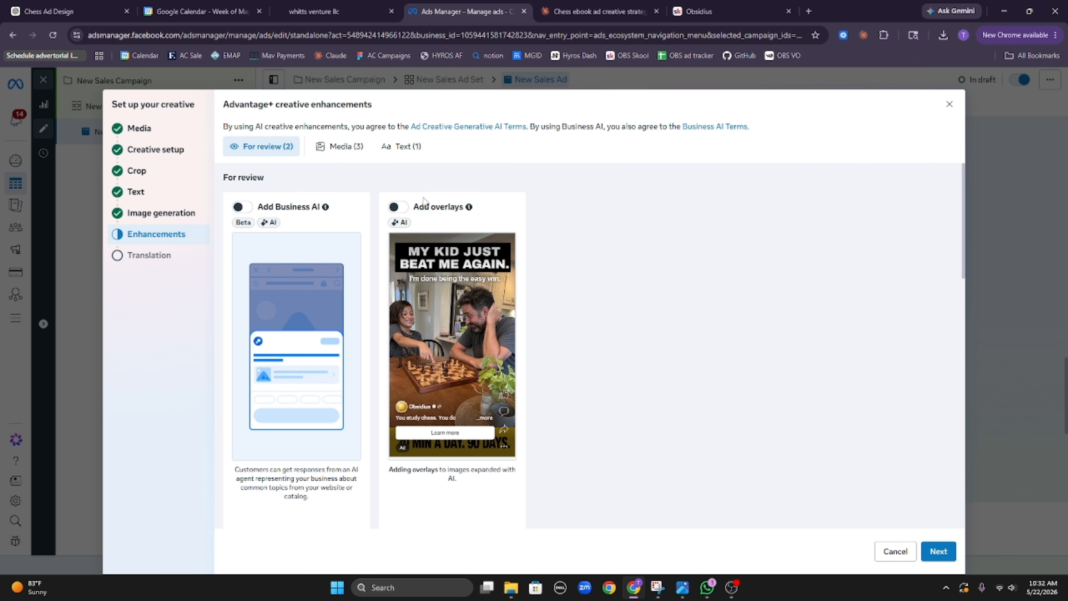
left_click(403, 209)
scroll(440, 286, "down", 5)
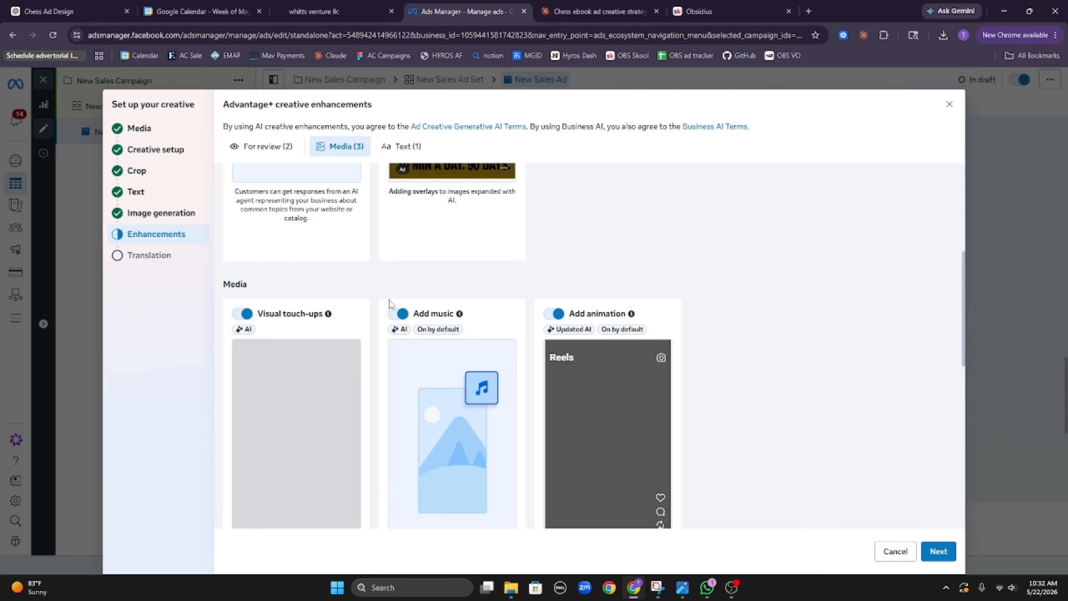
scroll(375, 369, "down", 5)
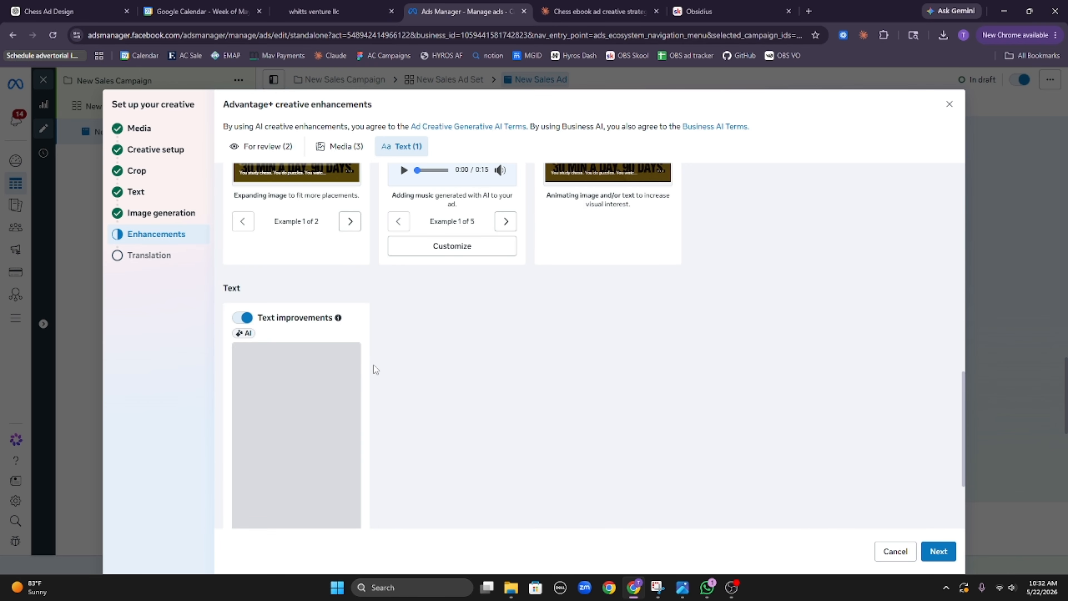
scroll(284, 357, "down", 3)
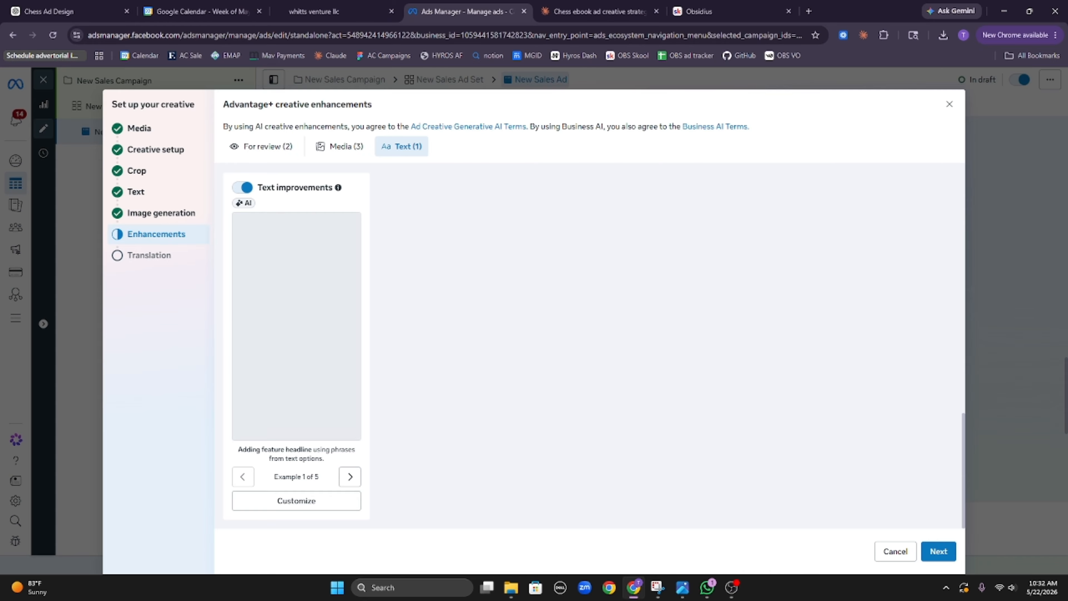
left_click(935, 552)
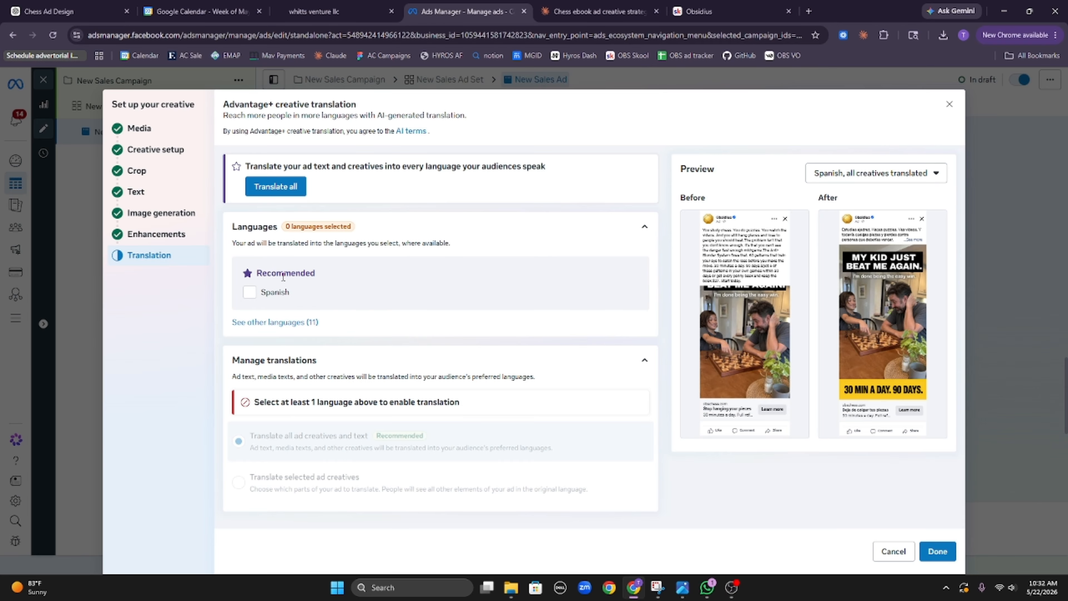
Step: Expand 'See other languages (11)', leave every language unticked, and finish with Done
left_click(305, 322)
scroll(381, 313, "down", 5)
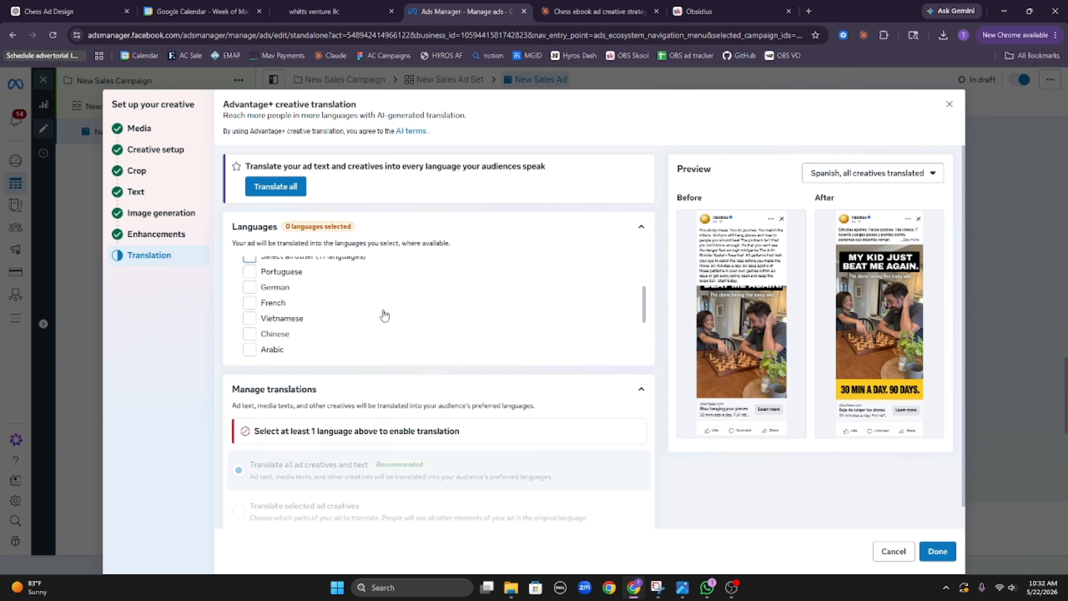
scroll(381, 317, "up", 5)
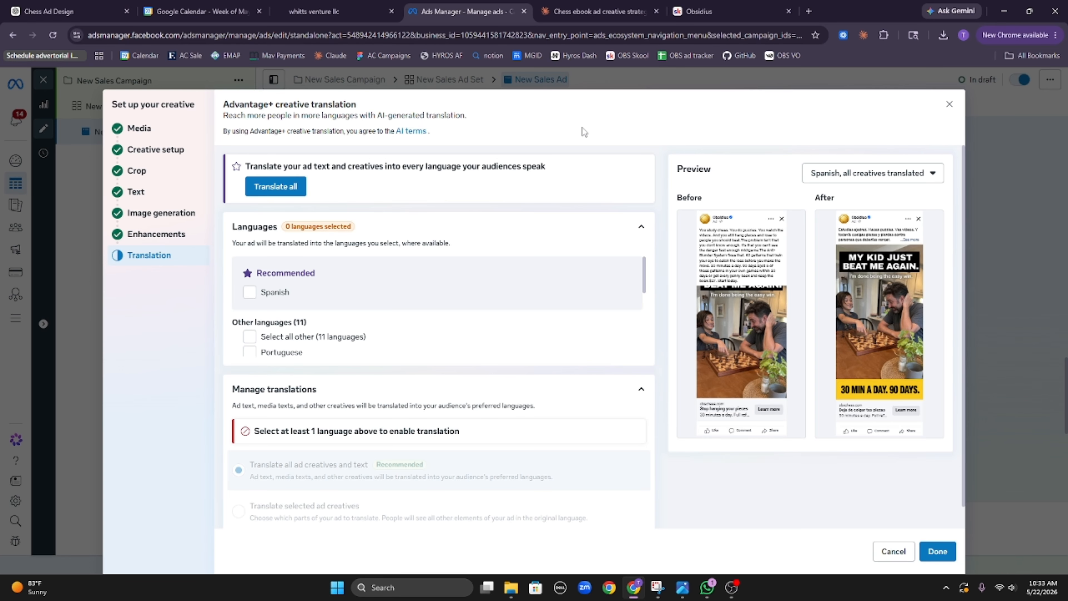
triple_click(554, 131)
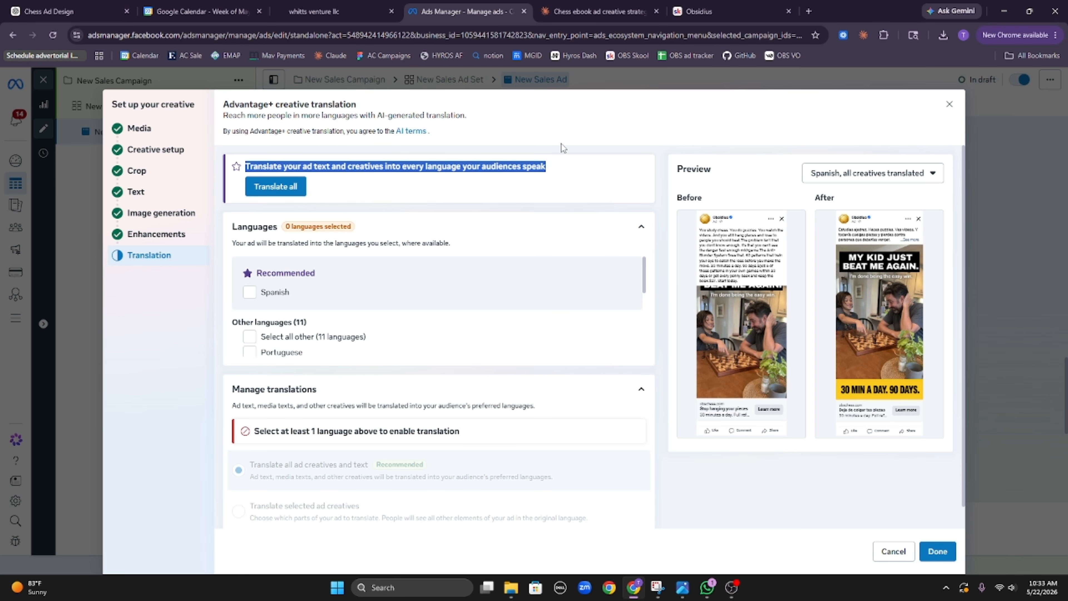
left_click(568, 157)
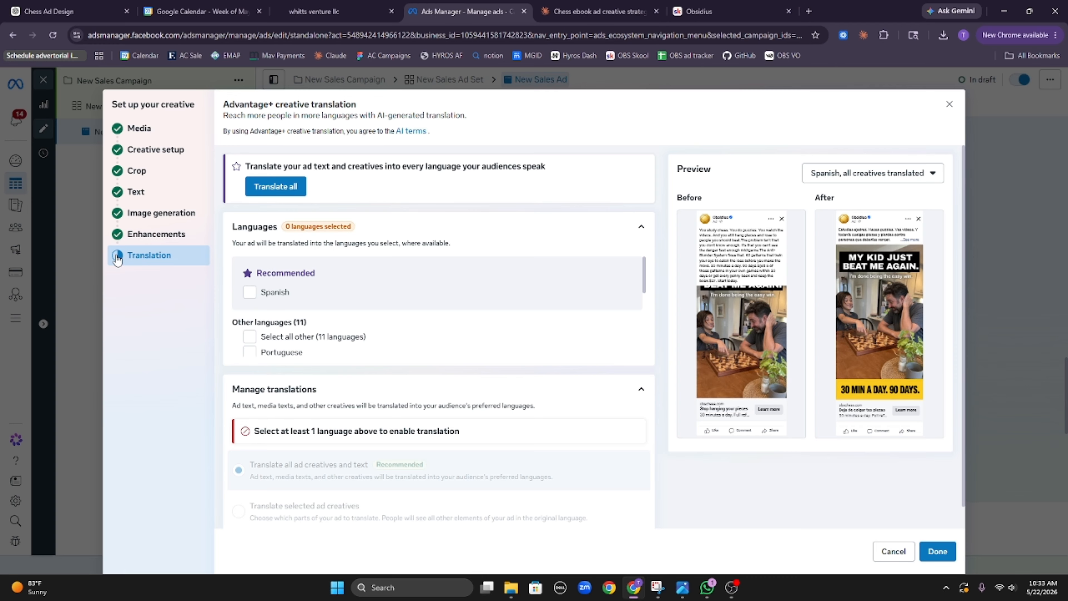
scroll(444, 323, "down", 5)
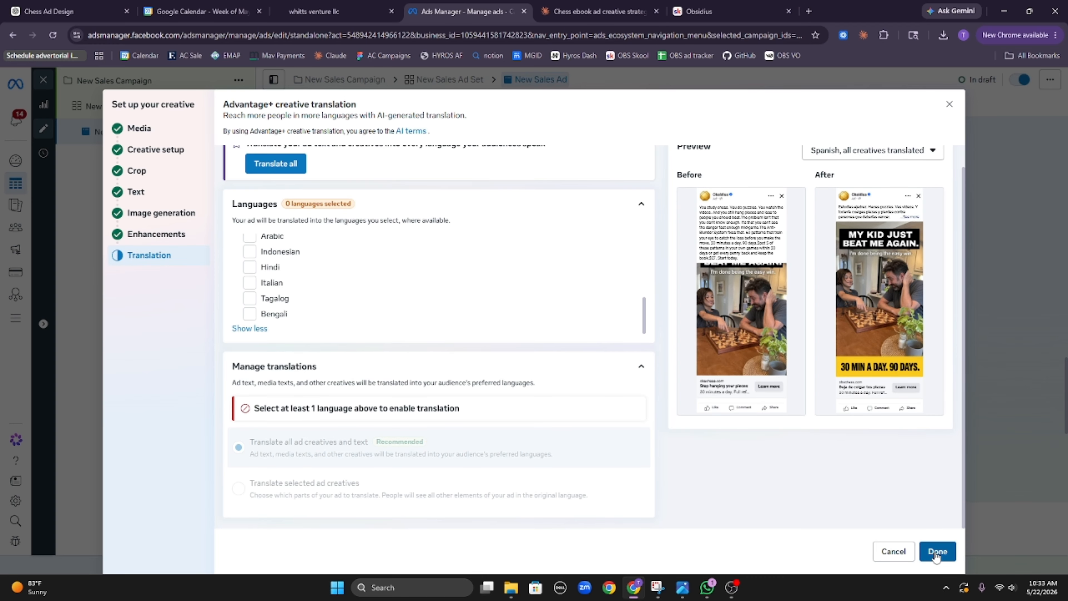
left_click(935, 557)
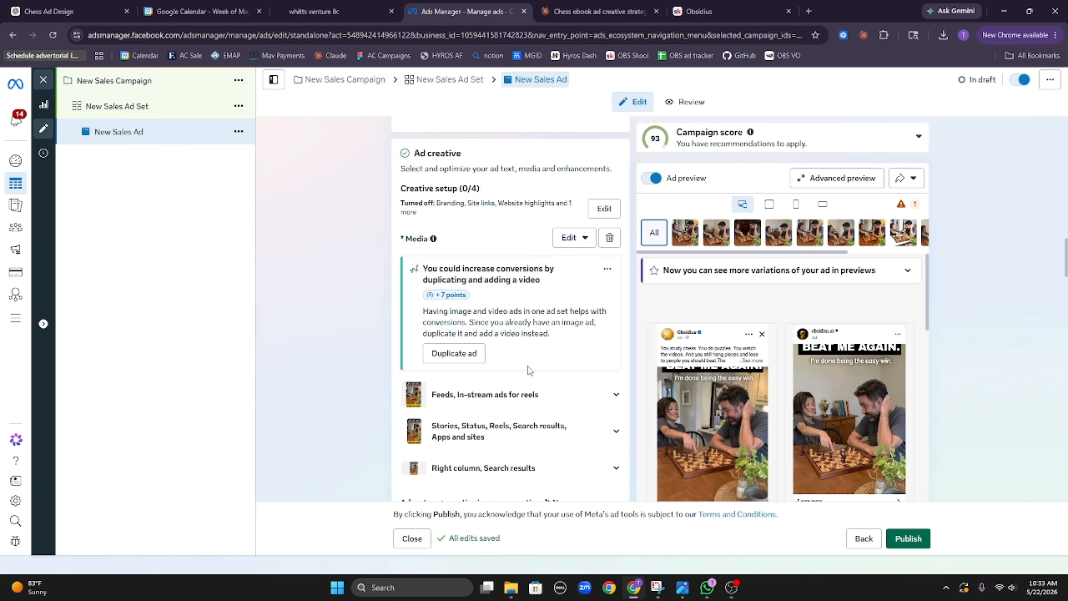
scroll(481, 317, "down", 20)
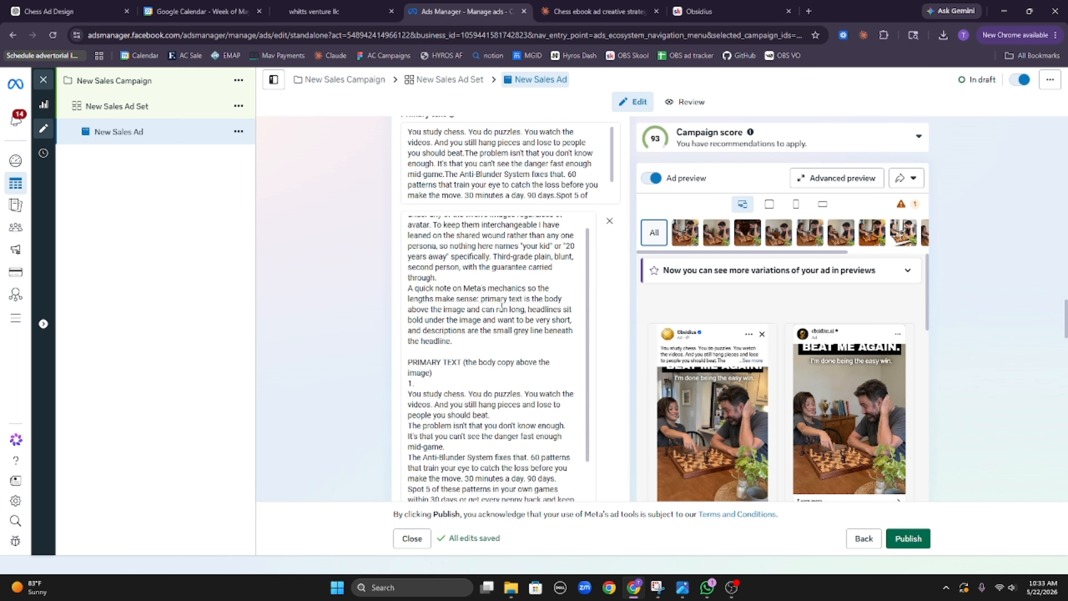
scroll(588, 364, "down", 20)
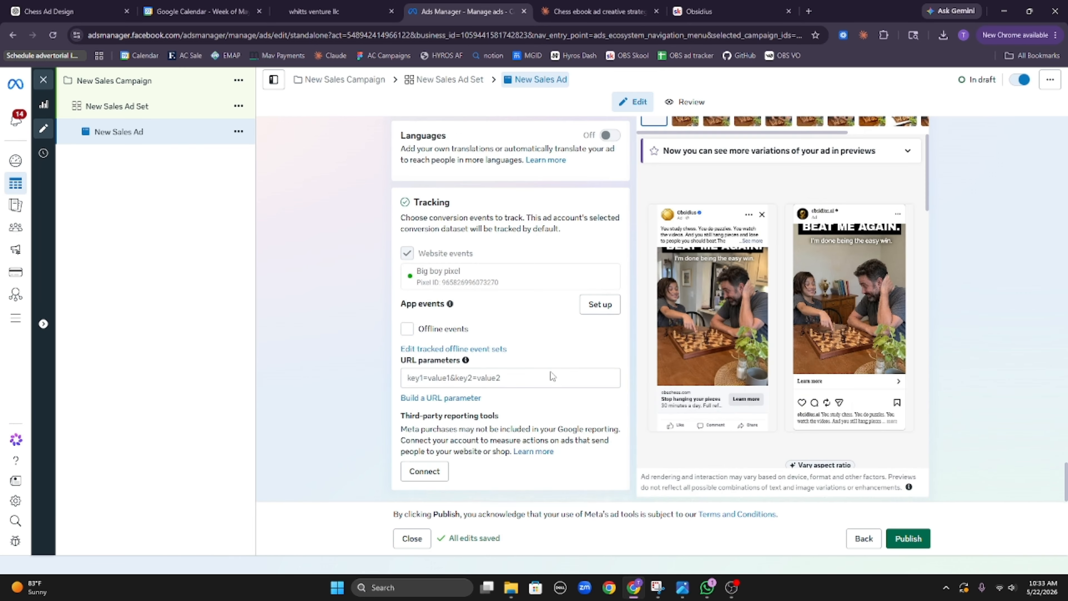
scroll(553, 372, "up", 15)
scroll(542, 381, "down", 15)
scroll(472, 316, "up", 20)
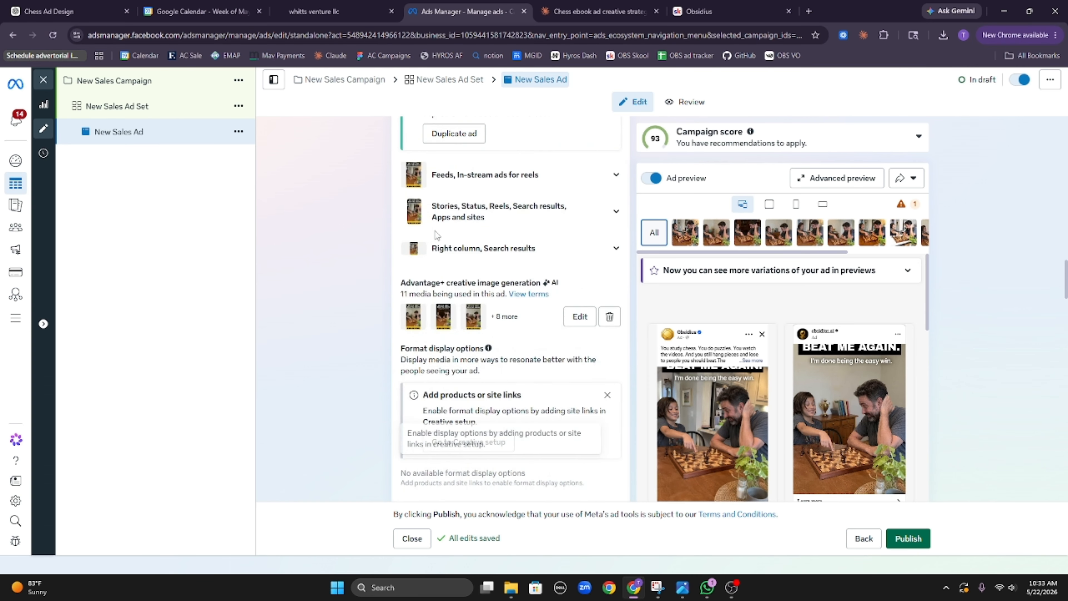
scroll(469, 247, "up", 10)
Step: Replace the ad name with 'the loser parent', then choose Duplicate from its actions menu
triple_click(454, 169)
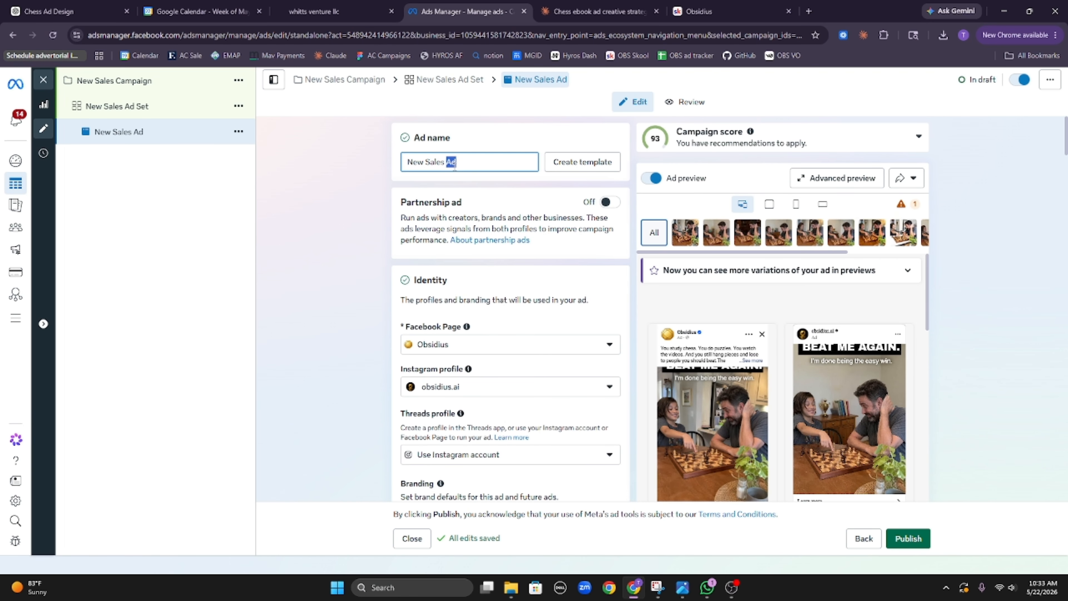
type("U")
key("BackSpace")
key("BackSpace")
key("BackSpace")
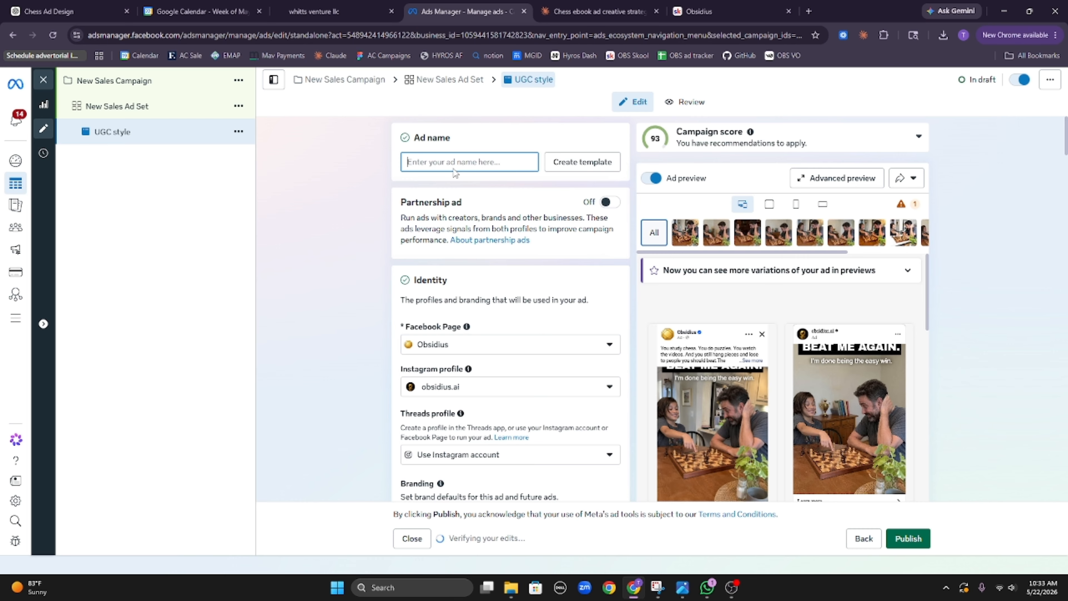
type("the par")
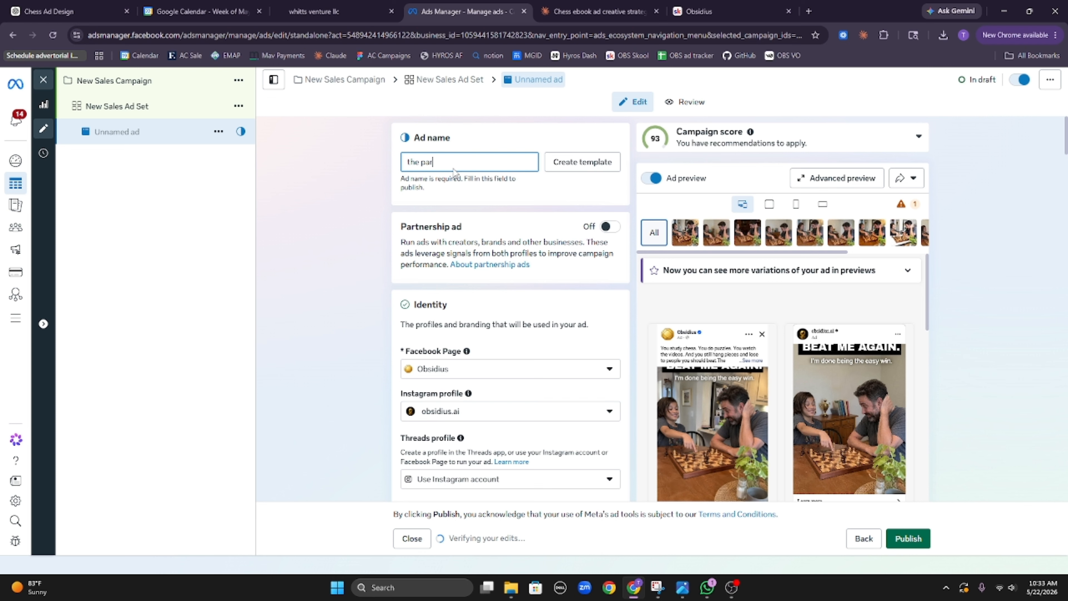
type("ent lo")
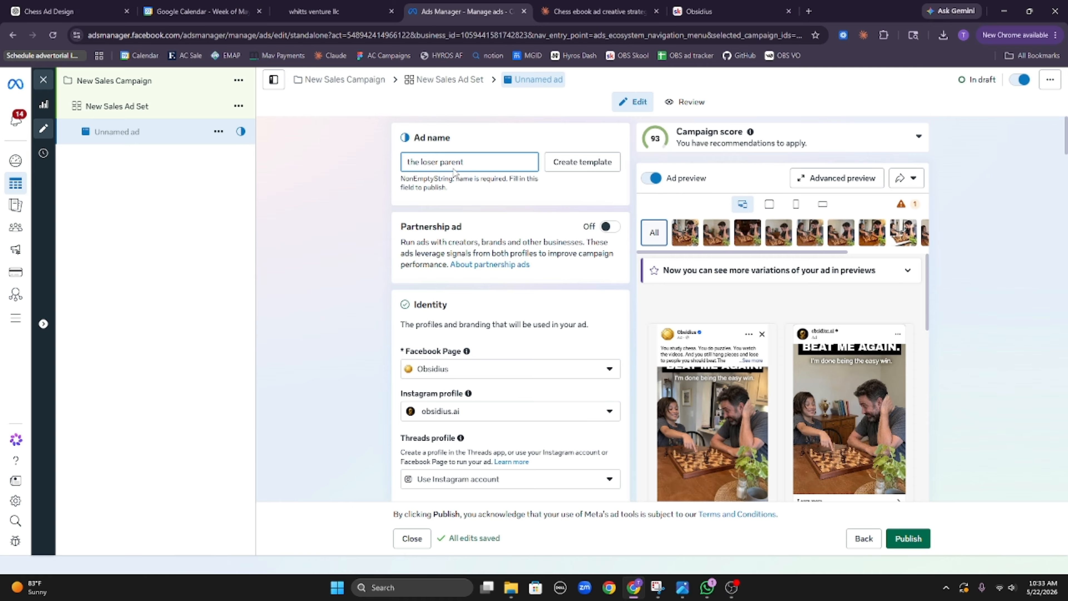
left_click(325, 289)
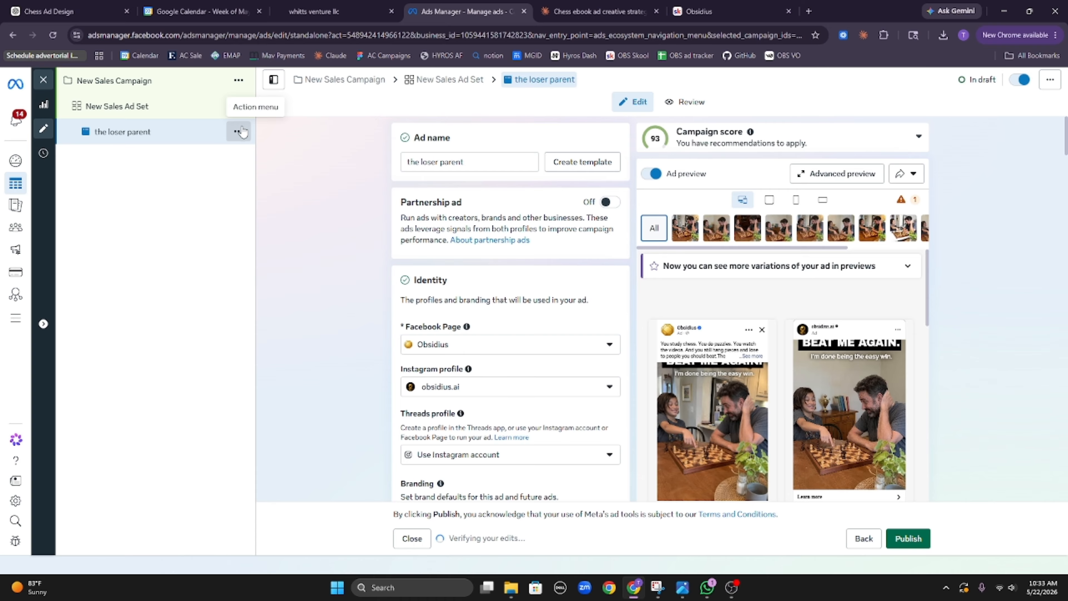
left_click(238, 131)
left_click(279, 192)
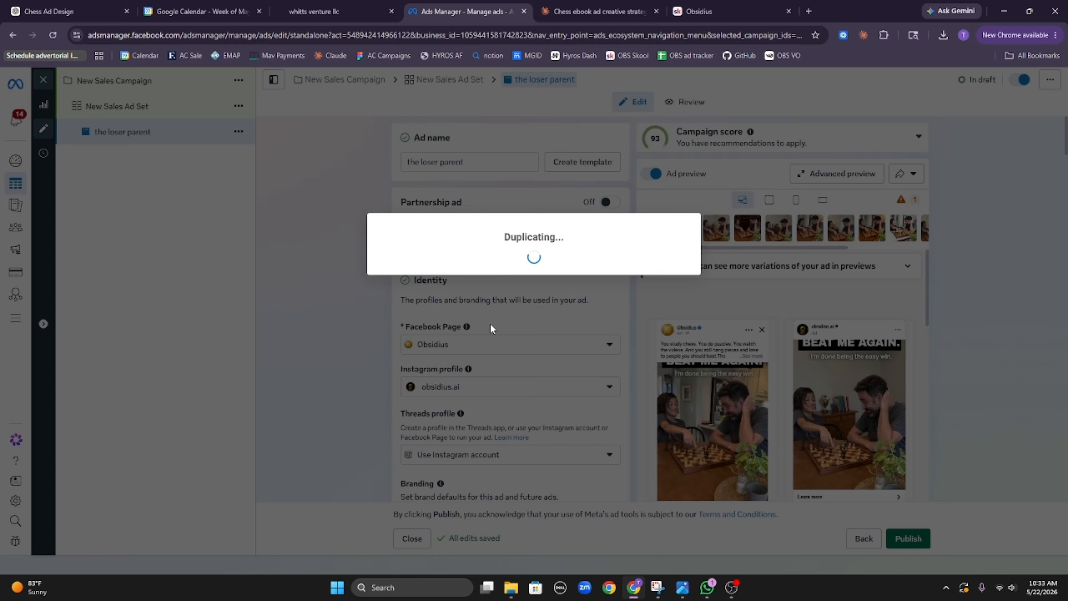
Step: Open the copy's Advantage+ image generation variations and close them unchanged
scroll(494, 332, "down", 5)
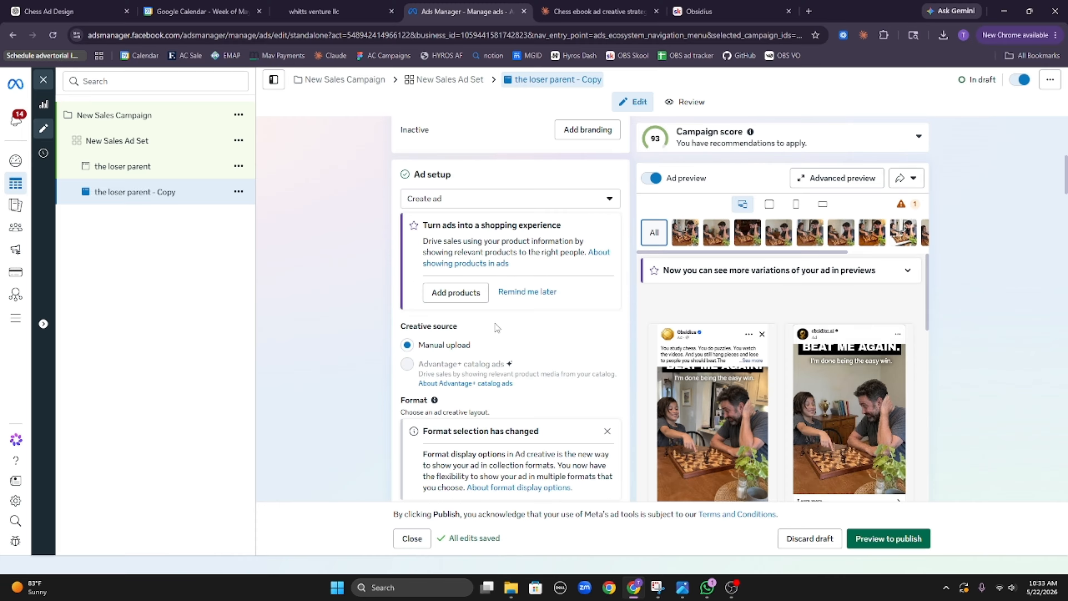
scroll(501, 345, "down", 10)
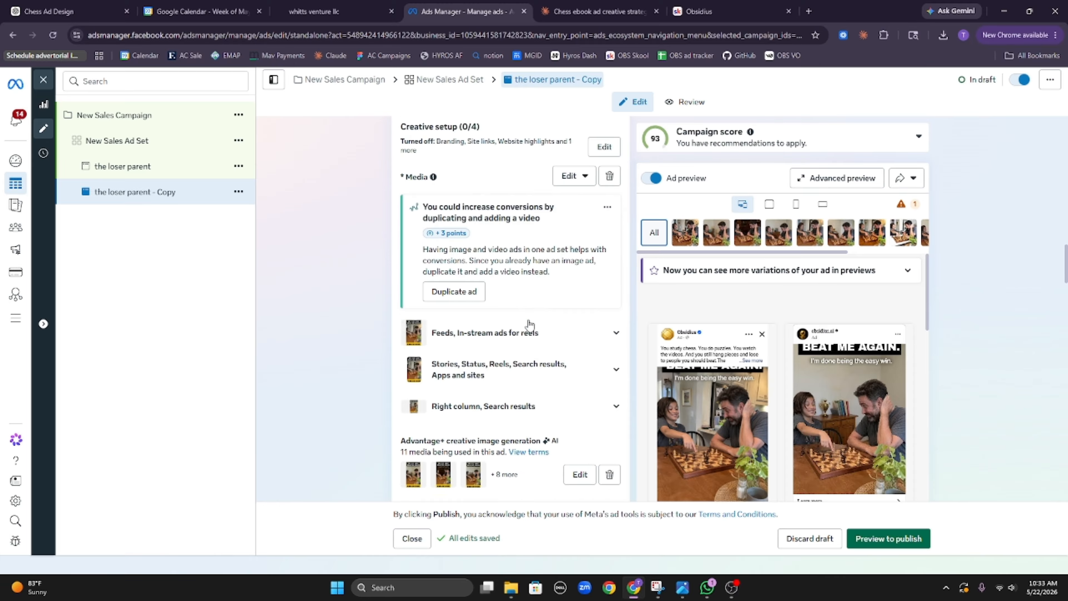
scroll(550, 321, "down", 3)
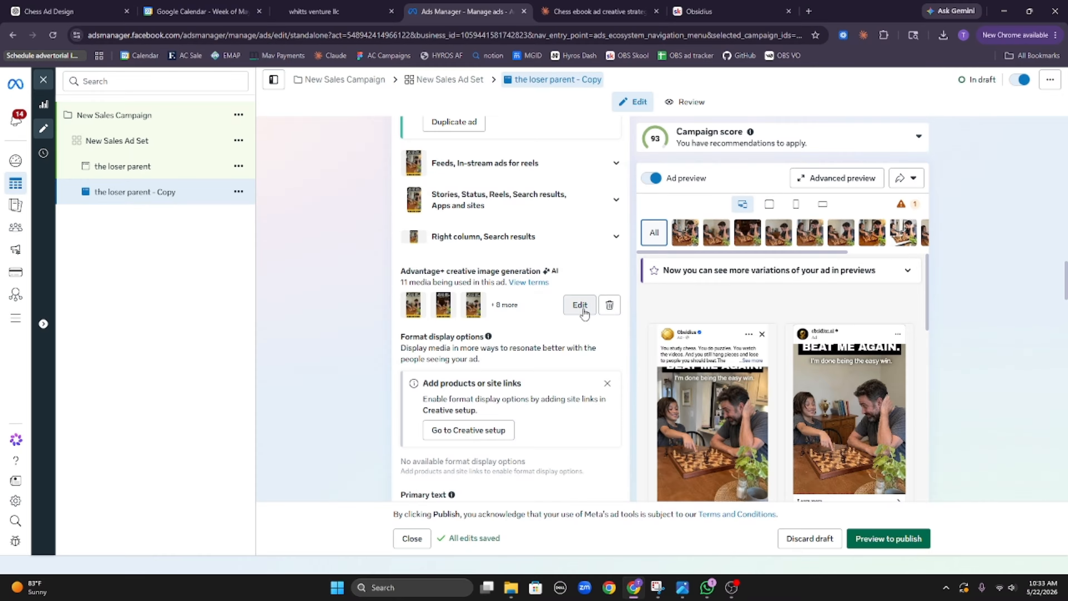
left_click(580, 304)
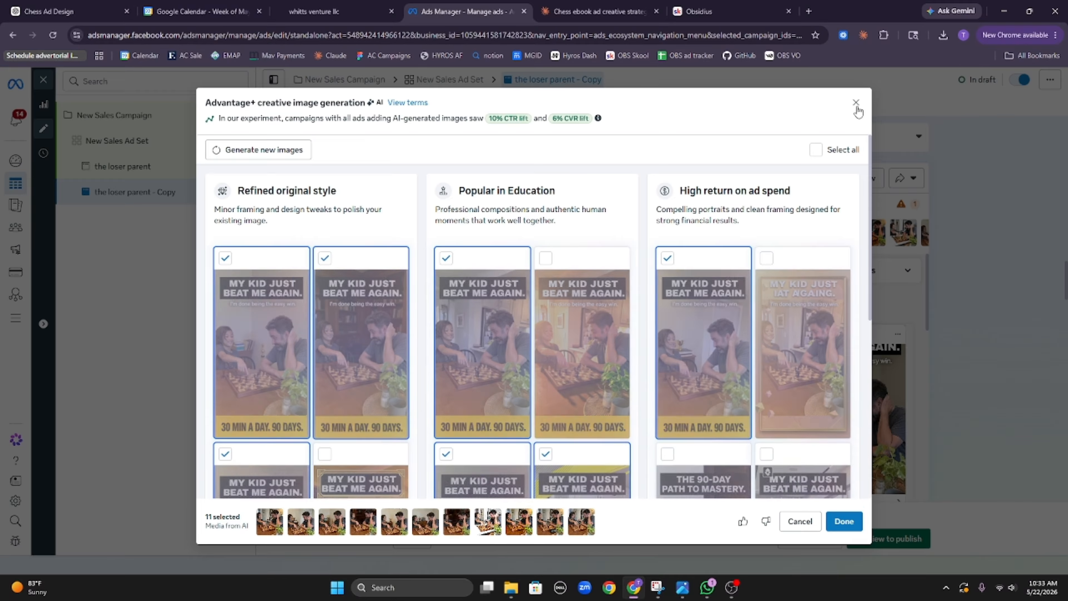
left_click(856, 104)
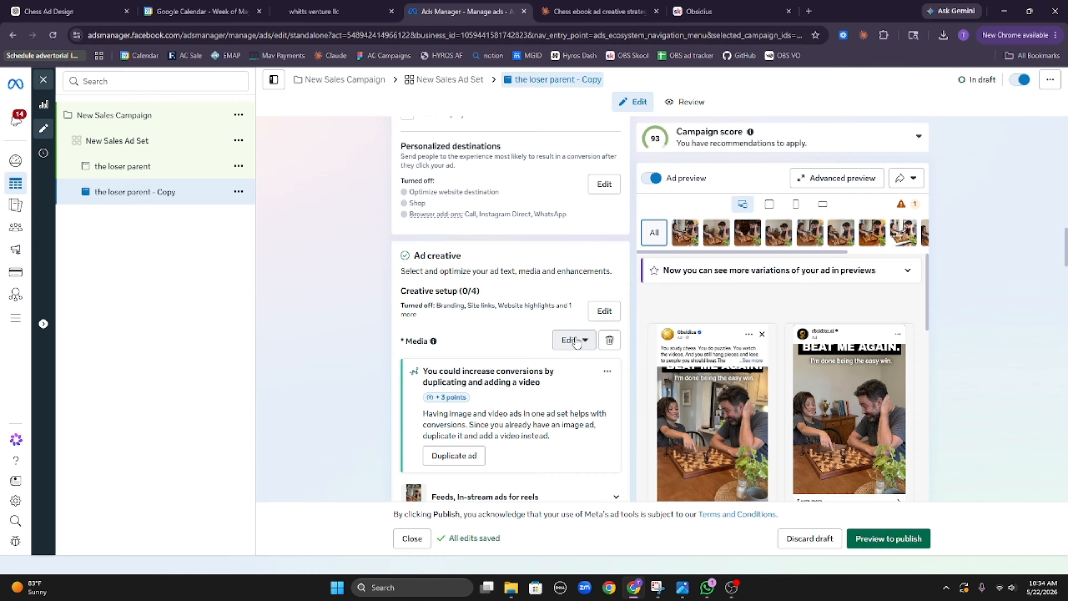
Step: Pick the man-holding-a-phone account image for the copy, then step forward and back to Text
left_click(572, 340)
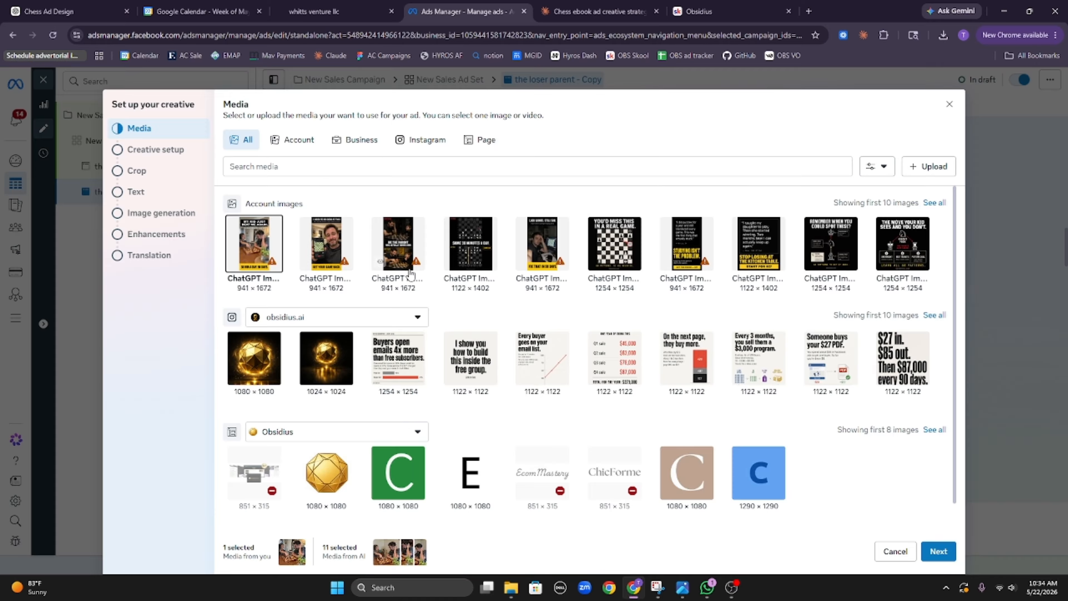
left_click(324, 244)
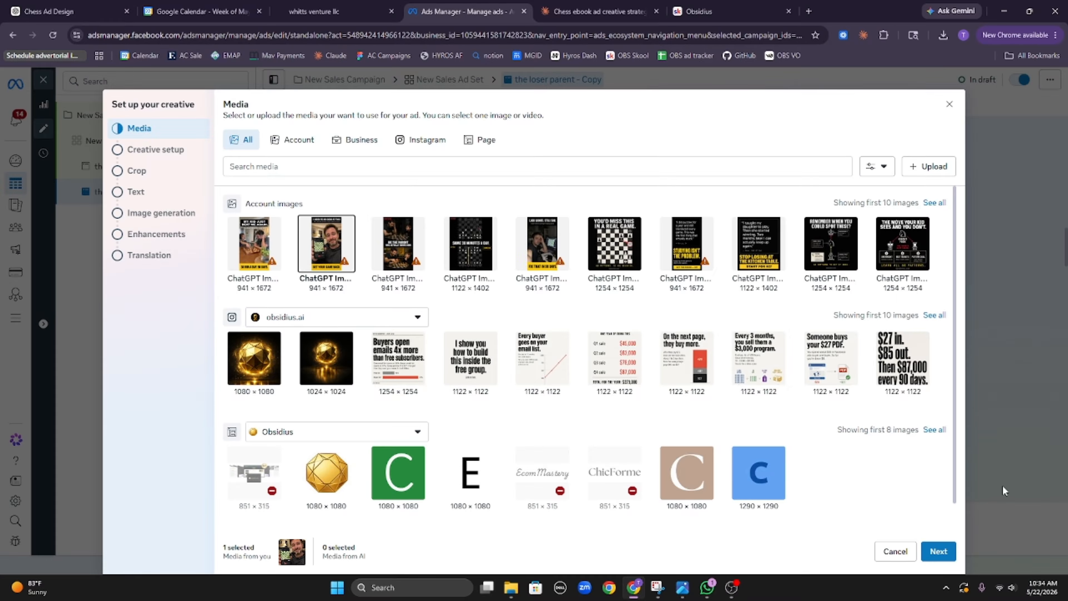
left_click(946, 551)
left_click(945, 551)
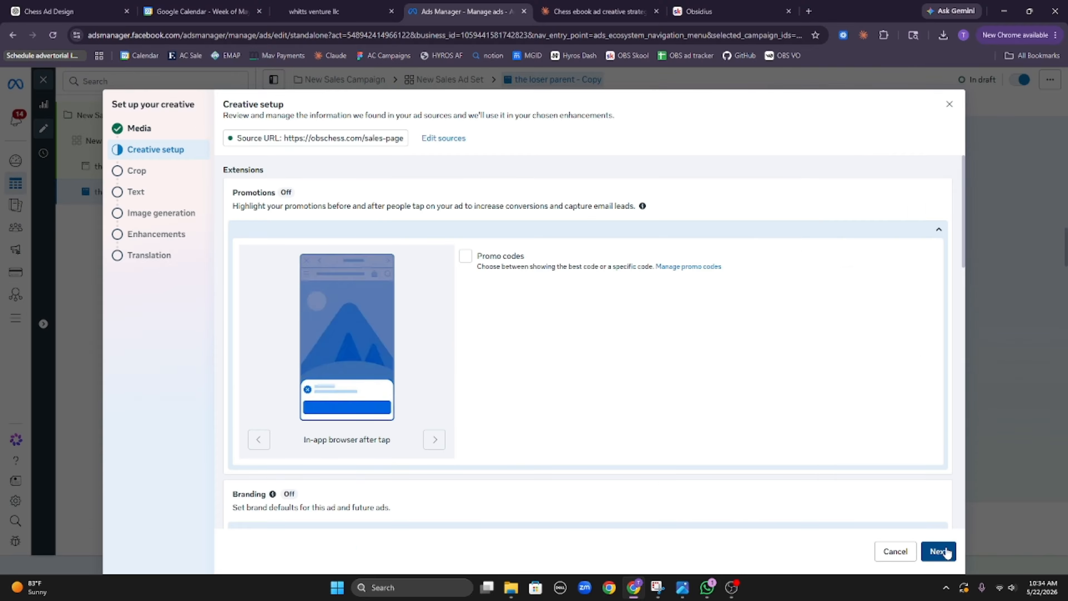
left_click(945, 551)
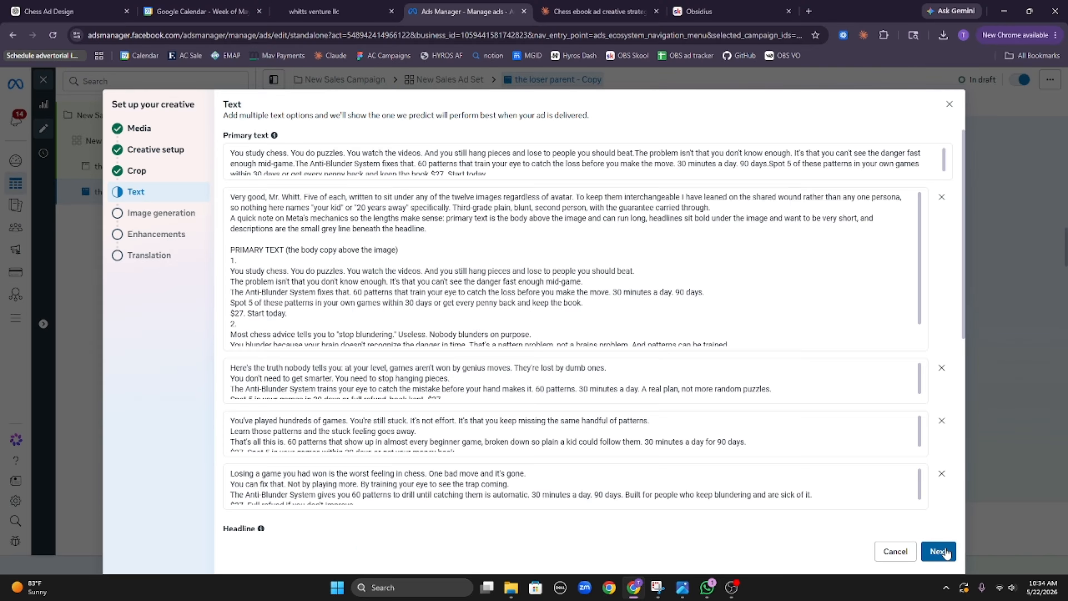
left_click(945, 551)
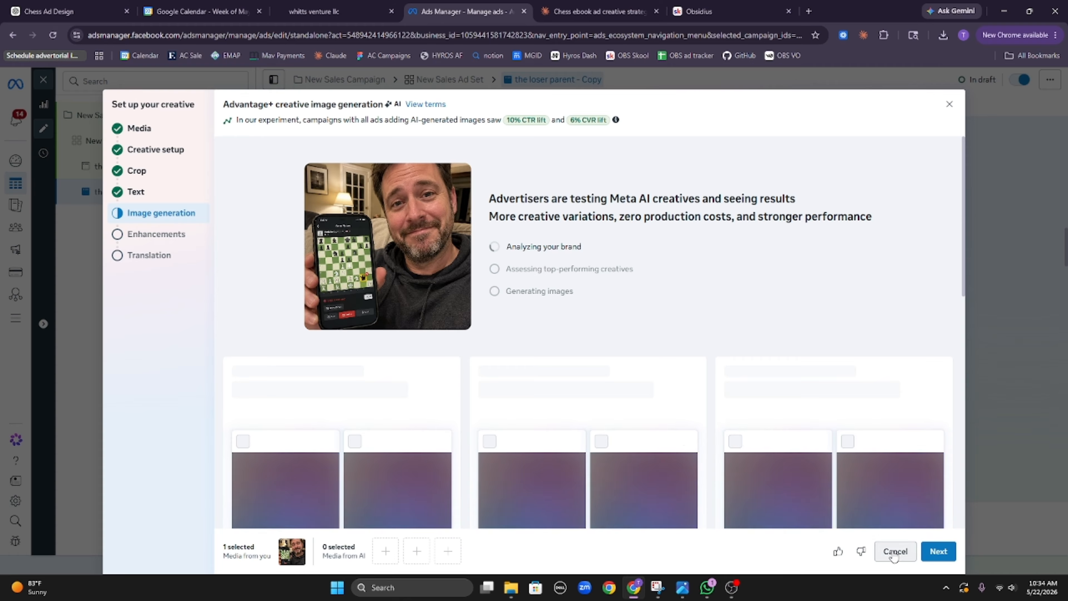
left_click(174, 192)
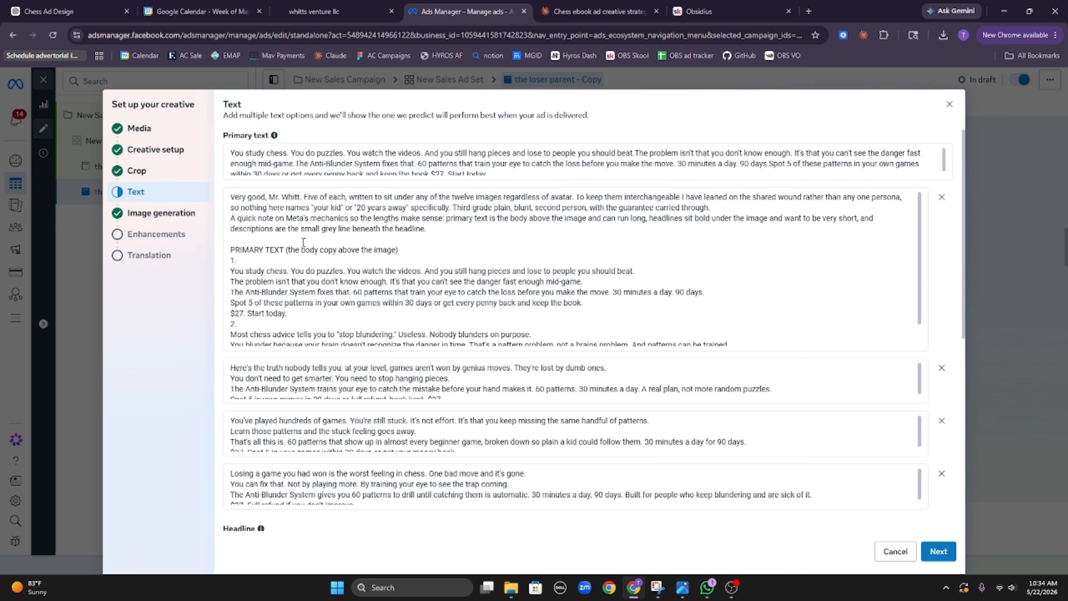
Step: Delete all pasted notes from the second primary text option, then continue to Image generation
left_click(324, 262)
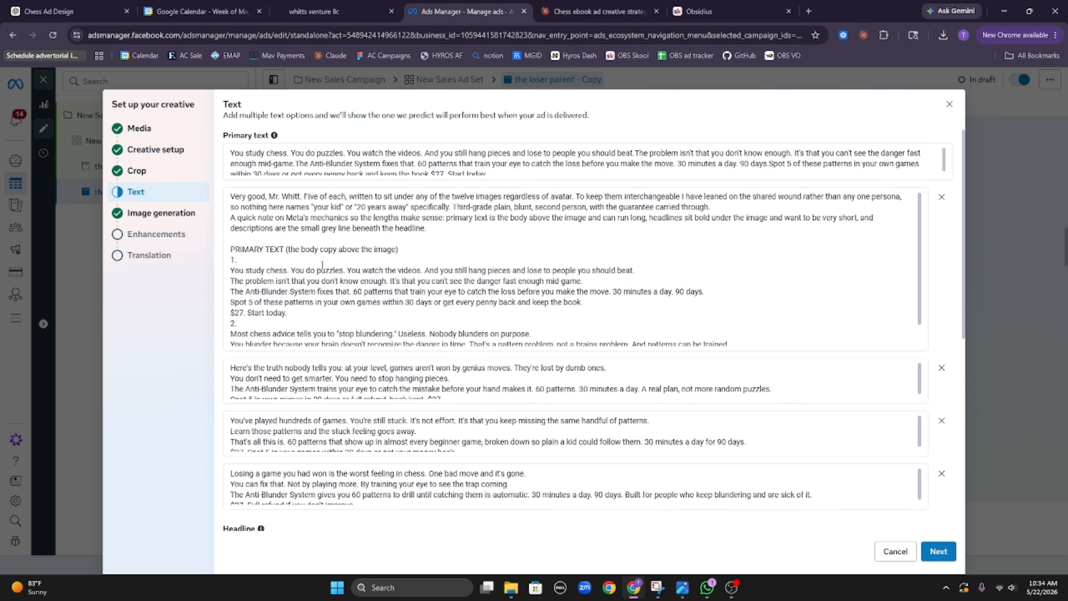
key("ctrl+a")
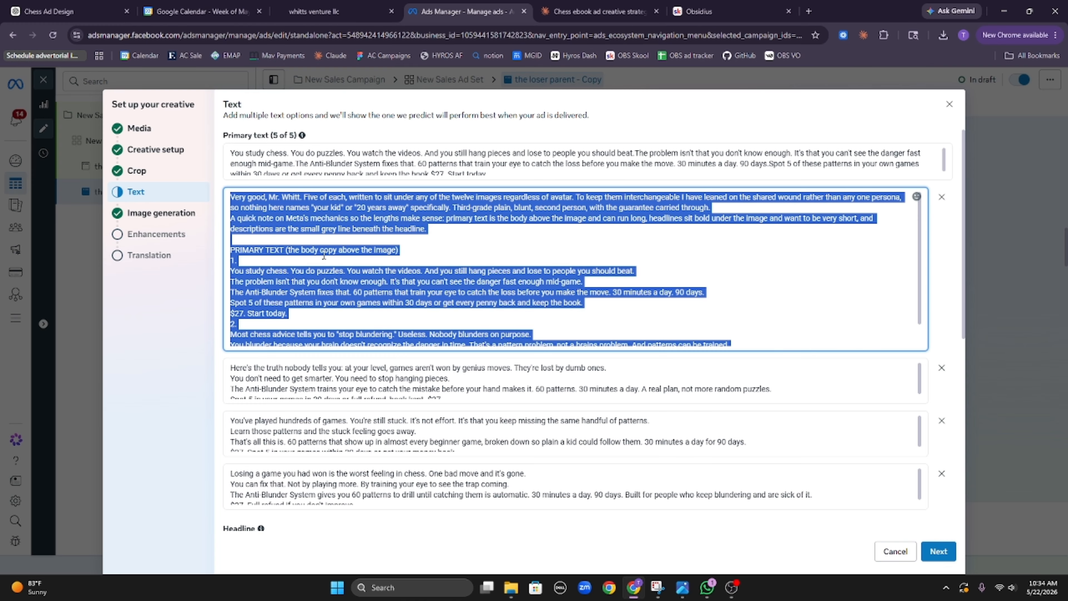
key("BackSpace")
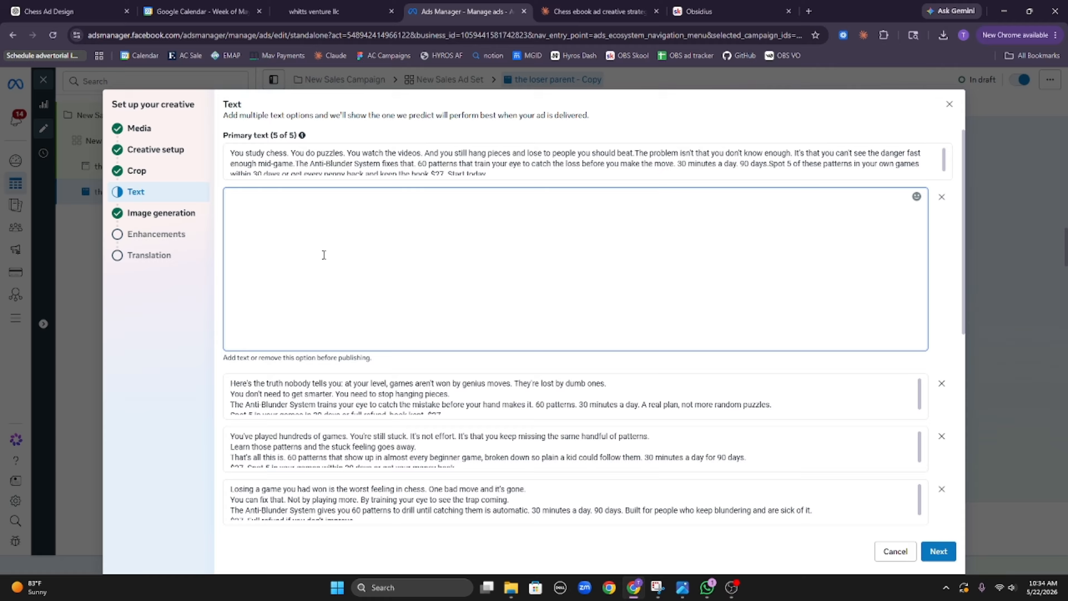
left_click(942, 305)
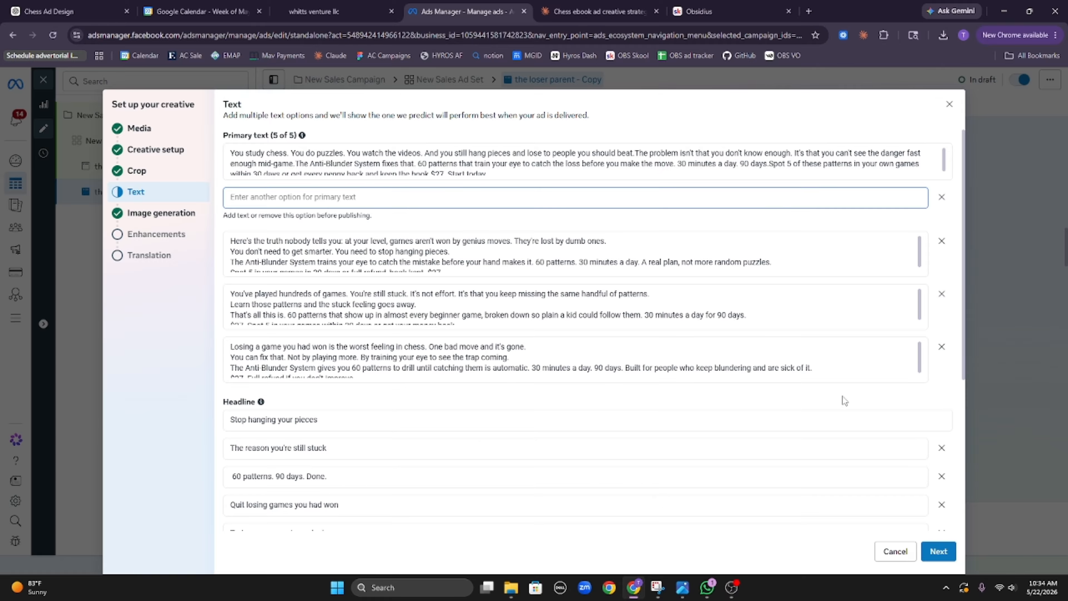
left_click(938, 551)
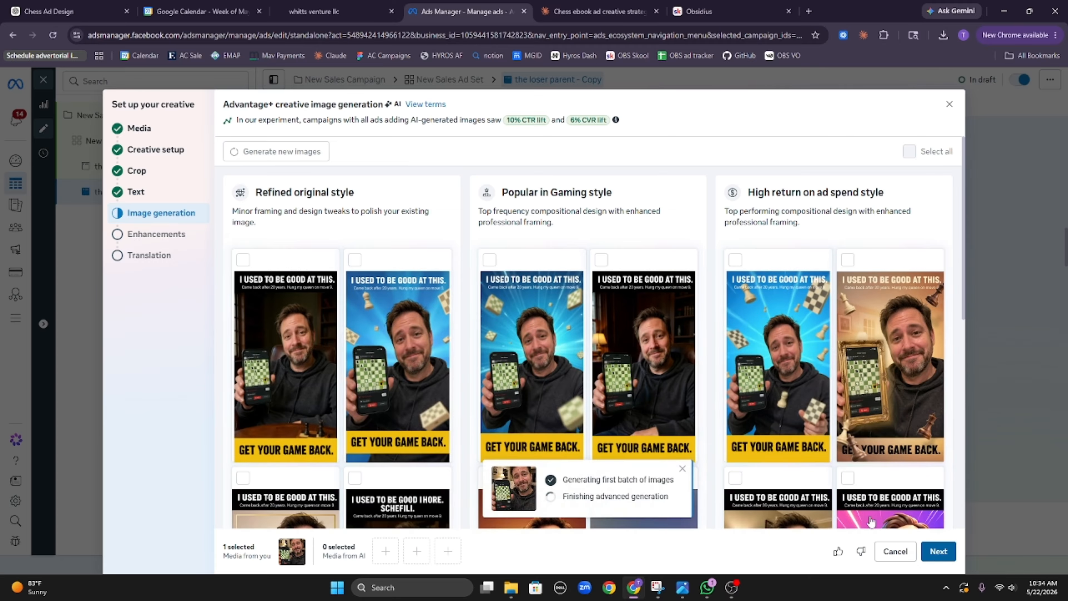
Step: Select two images each from the Refined original, Popular in Gaming and High return on ad spend styles
left_click(294, 373)
left_click(378, 371)
left_click(530, 373)
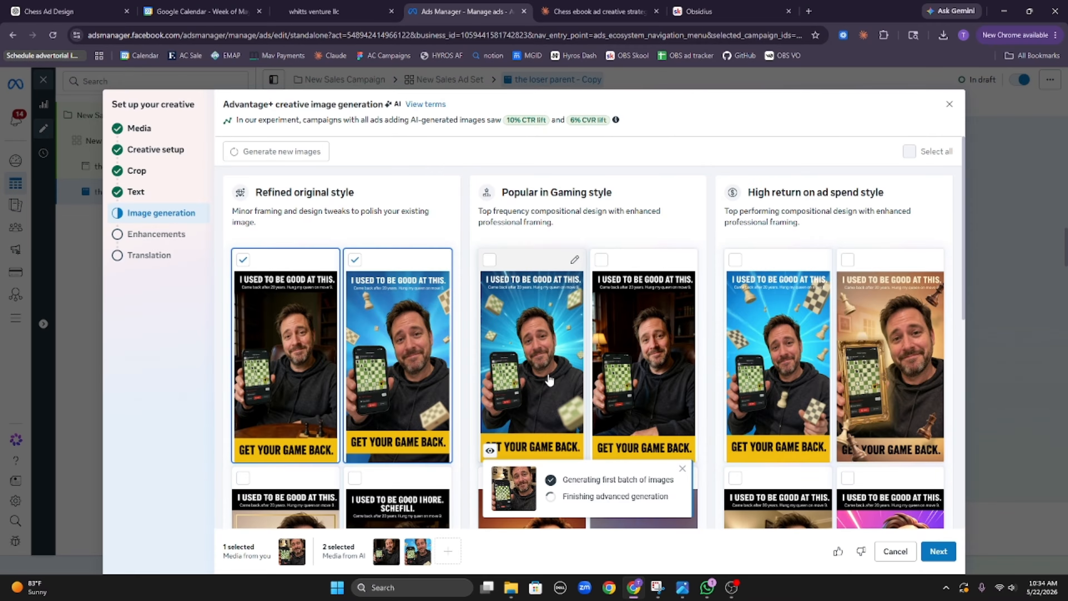
left_click(620, 355)
left_click(778, 366)
left_click(919, 379)
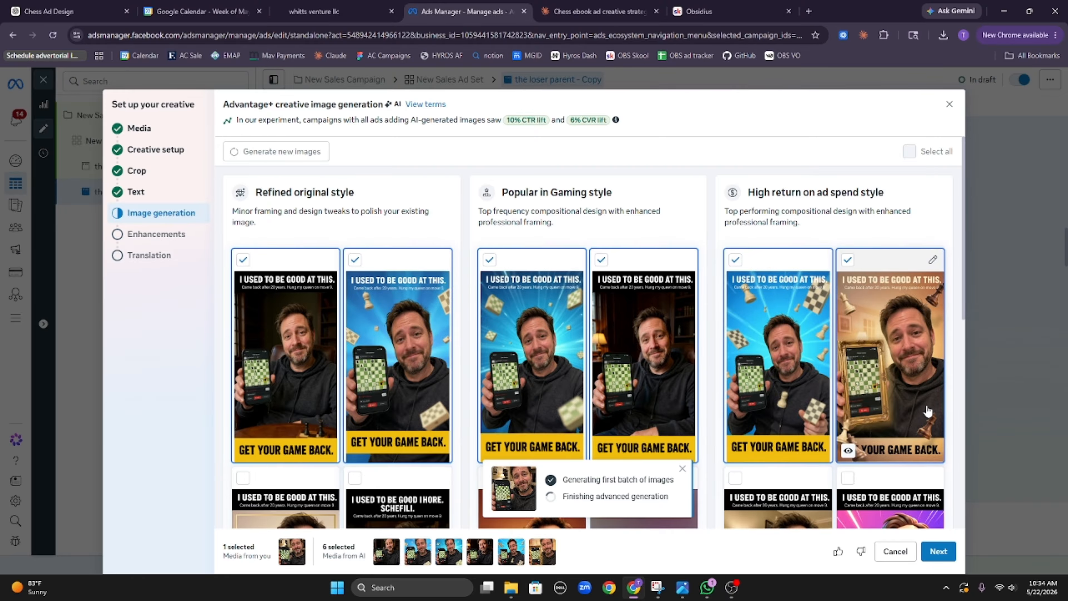
Step: Select seven more AI variations further down the grid, bringing the selection to 13, and continue
scroll(788, 396, "down", 4)
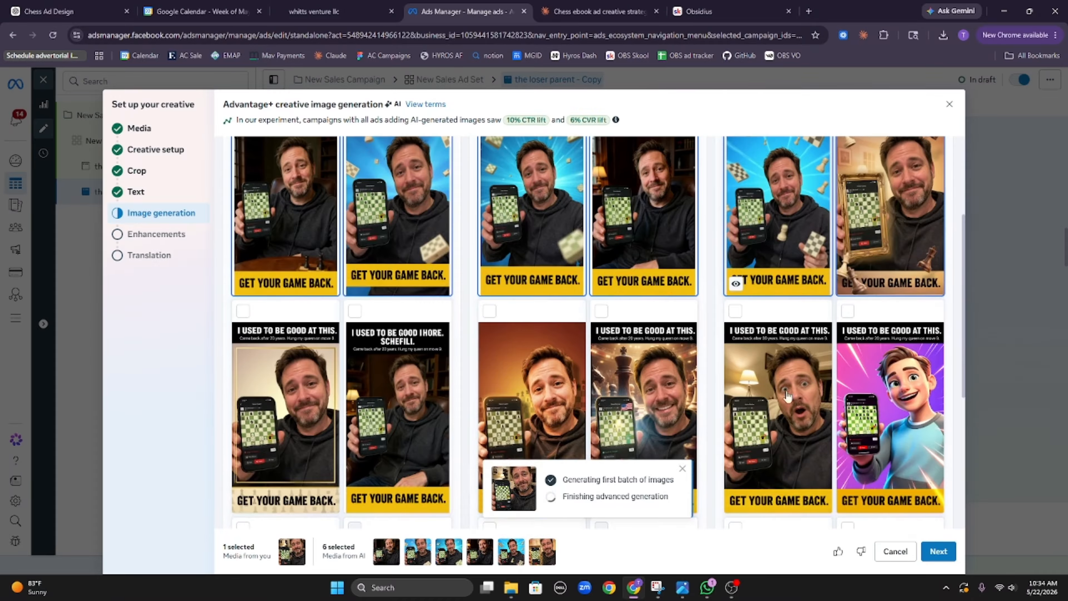
left_click(324, 378)
left_click(423, 393)
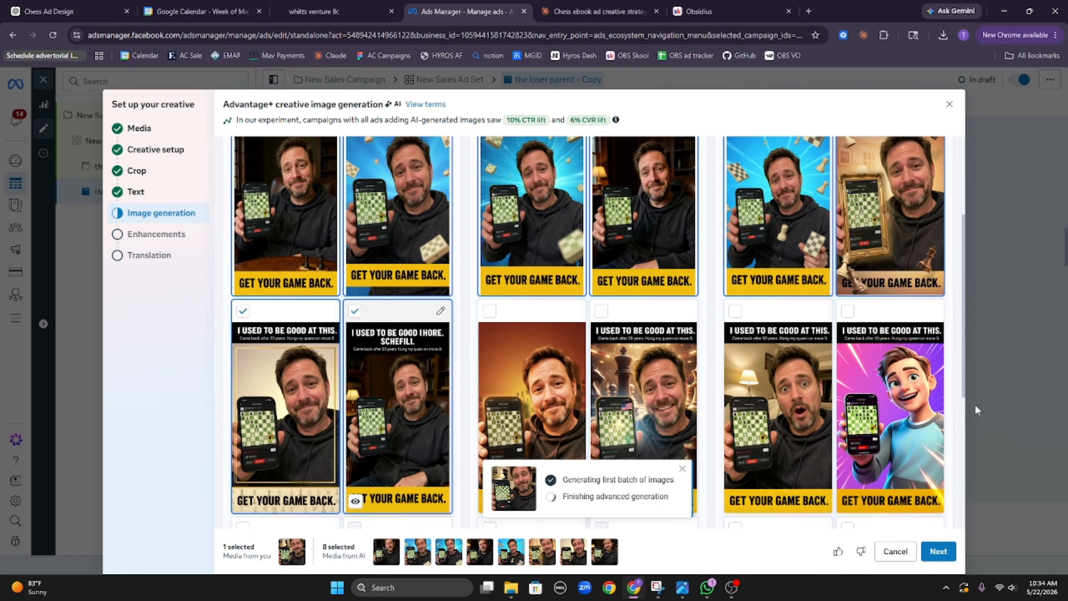
left_click(766, 406)
left_click(604, 391)
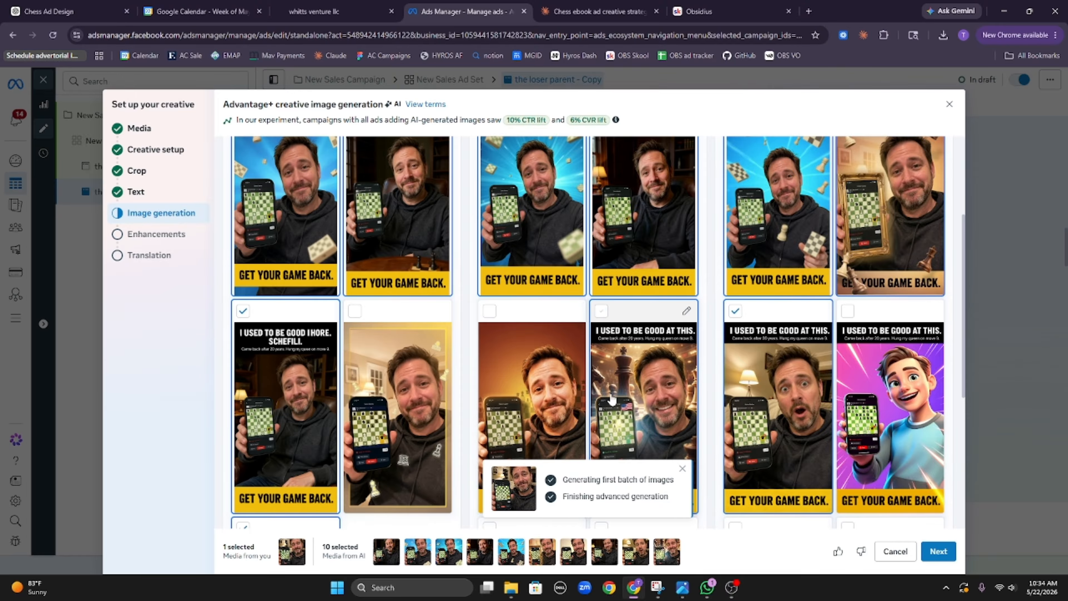
scroll(605, 391, "down", 5)
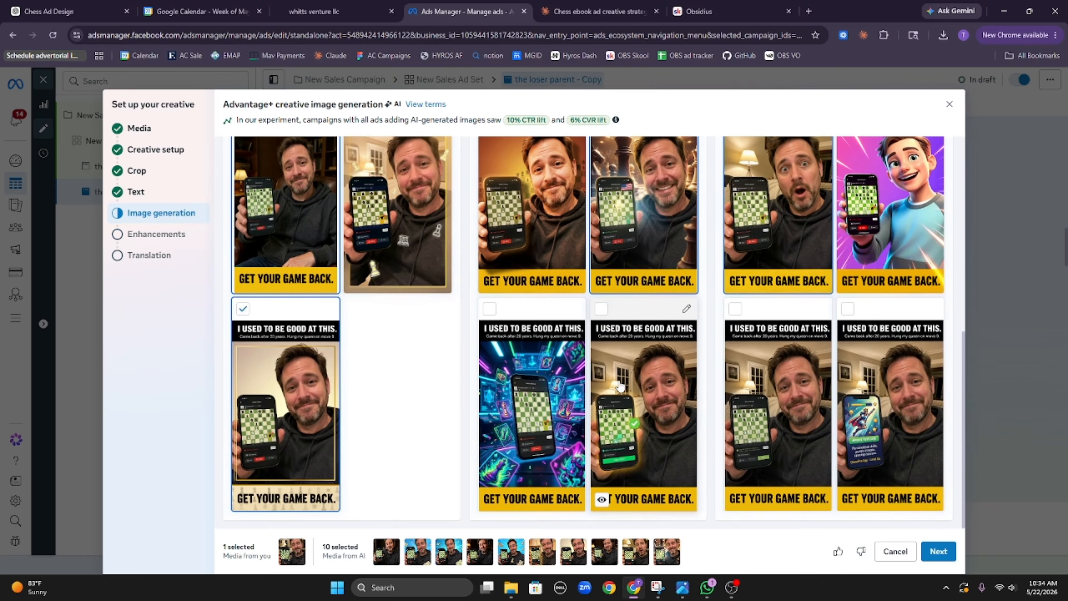
left_click(531, 391)
left_click(643, 395)
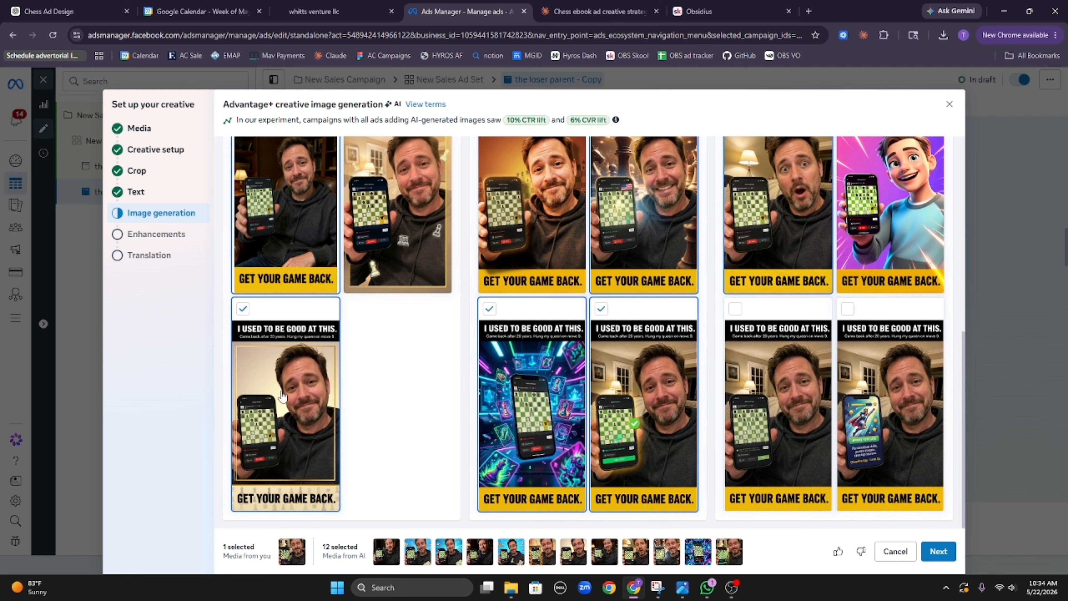
left_click(752, 410)
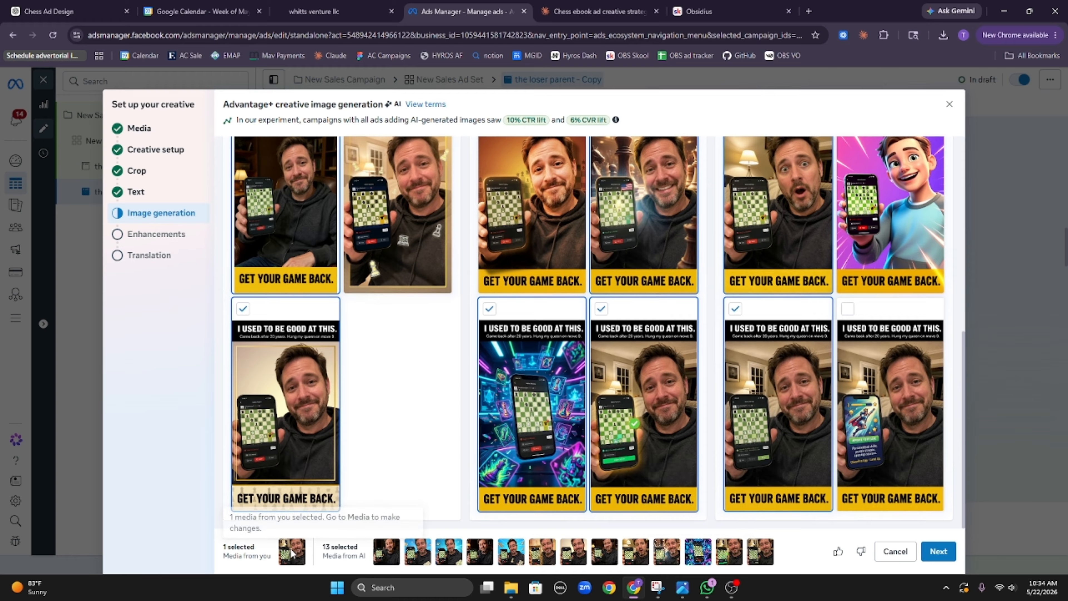
left_click(938, 551)
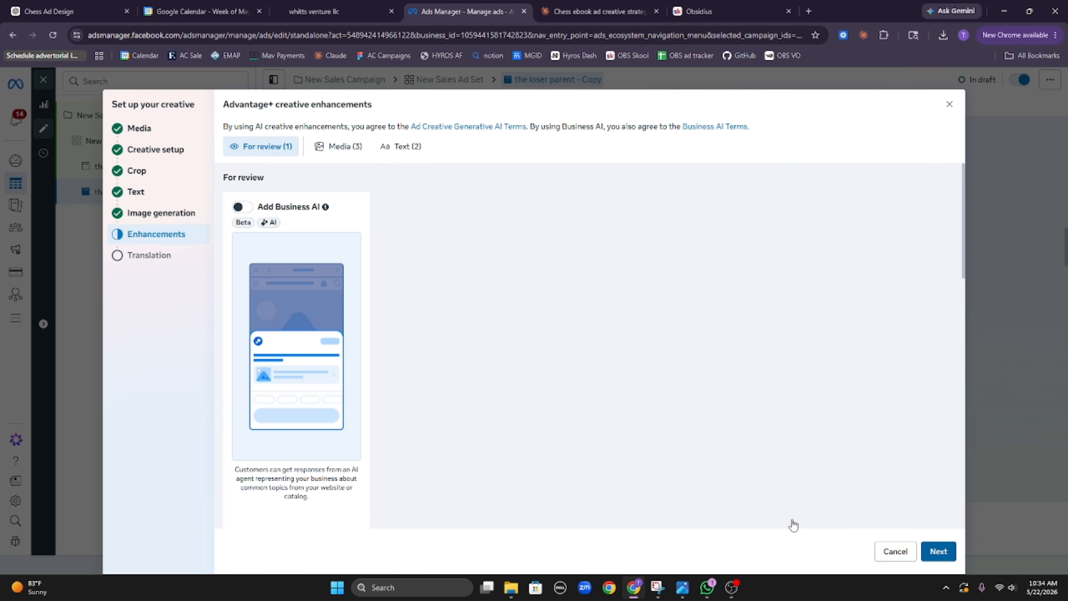
Step: Skip Enhancements and Translation, return to the ad editor, and select the current Ad name
scroll(668, 466, "down", 10)
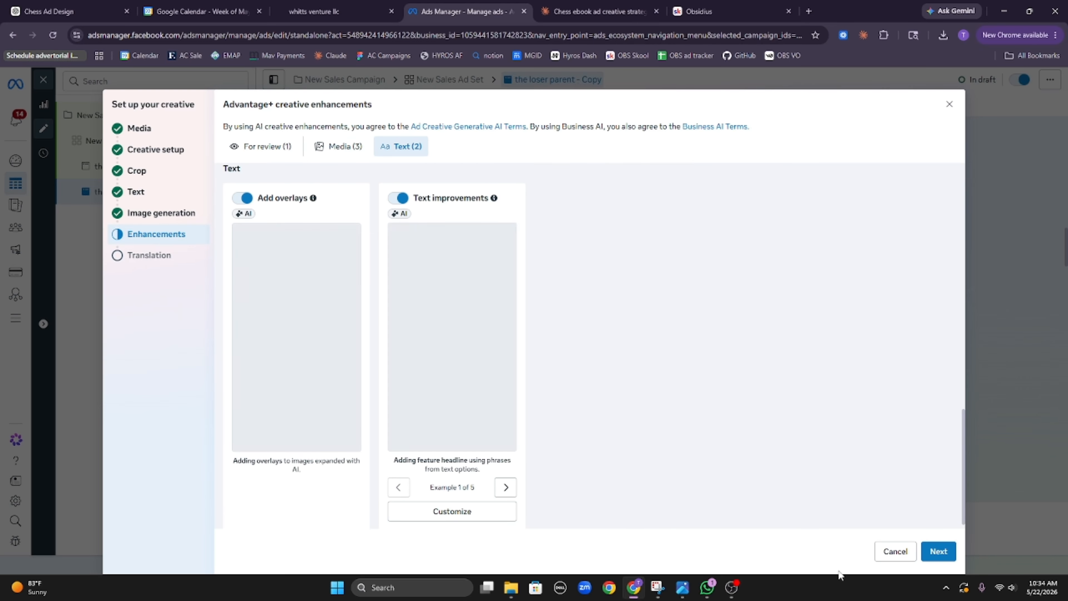
left_click(939, 552)
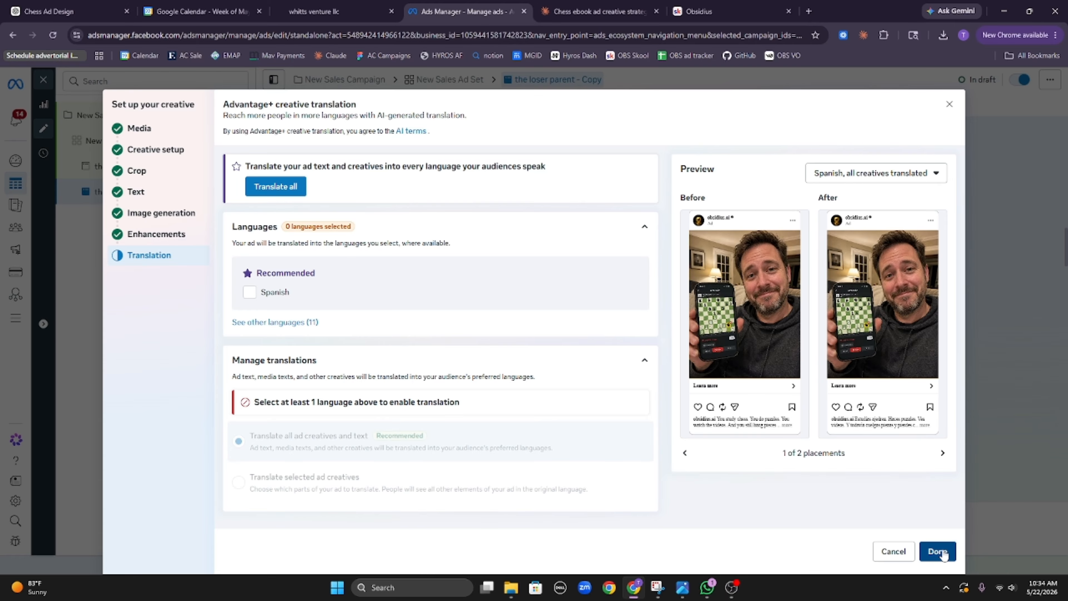
left_click(939, 551)
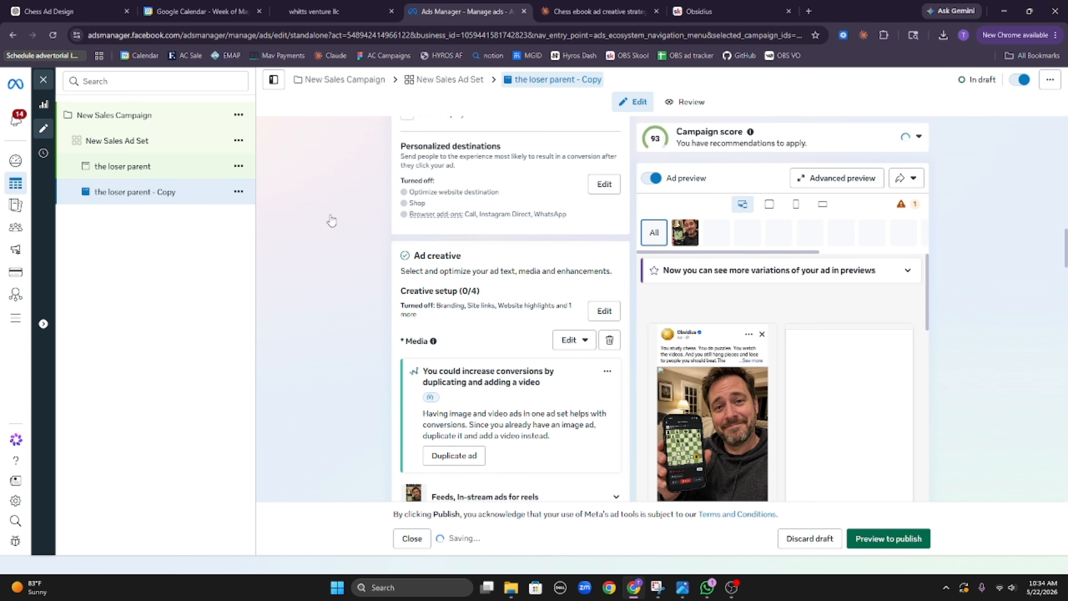
scroll(475, 269, "up", 15)
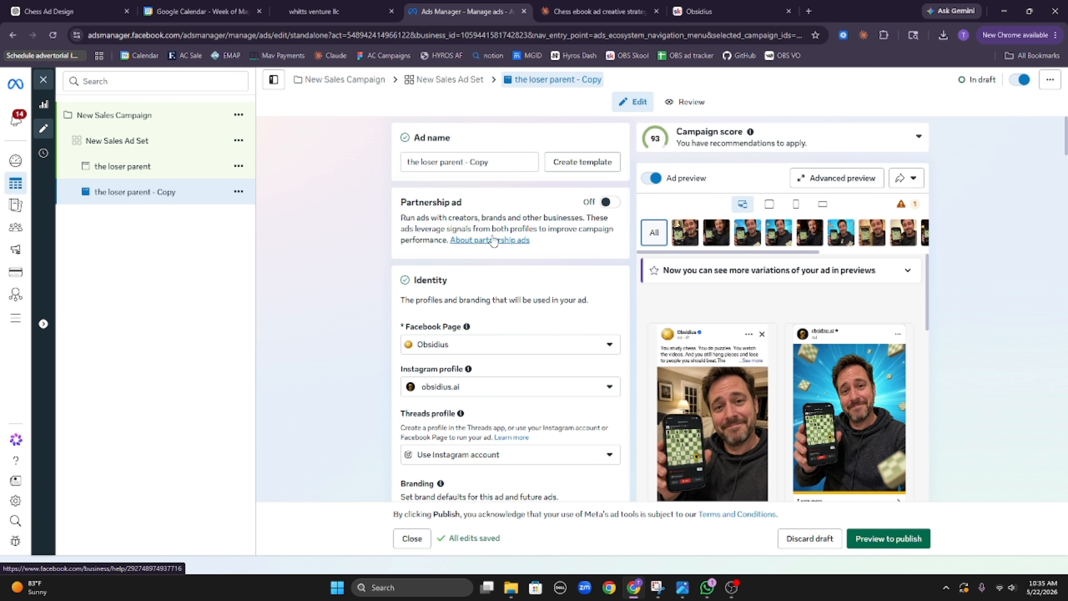
triple_click(423, 162)
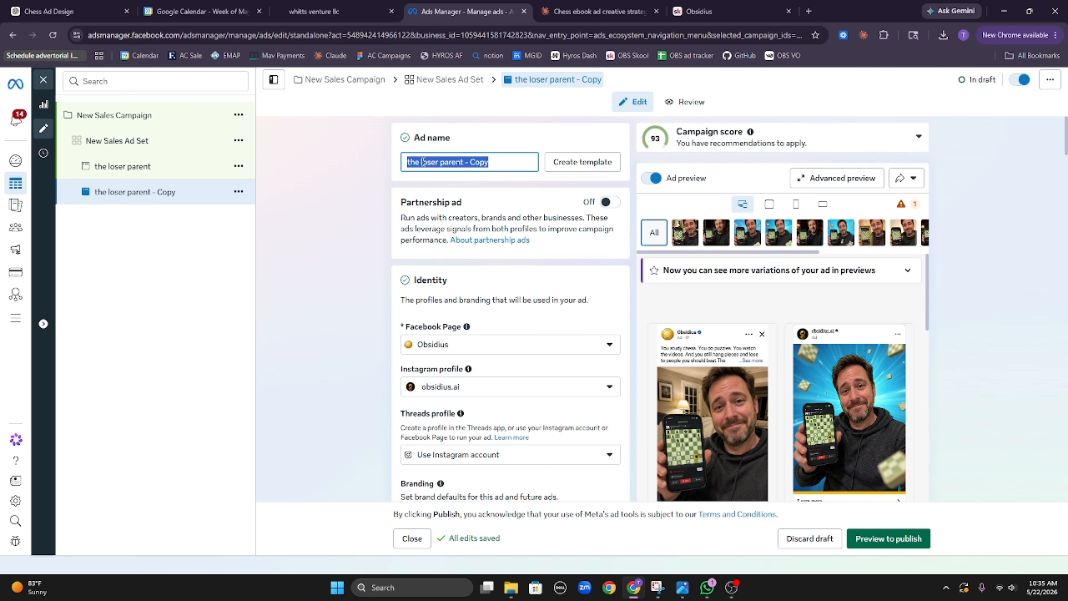
Step: Name the copy 'ugc style', then bring up the loser parent ad's media Edit options
type("ugc")
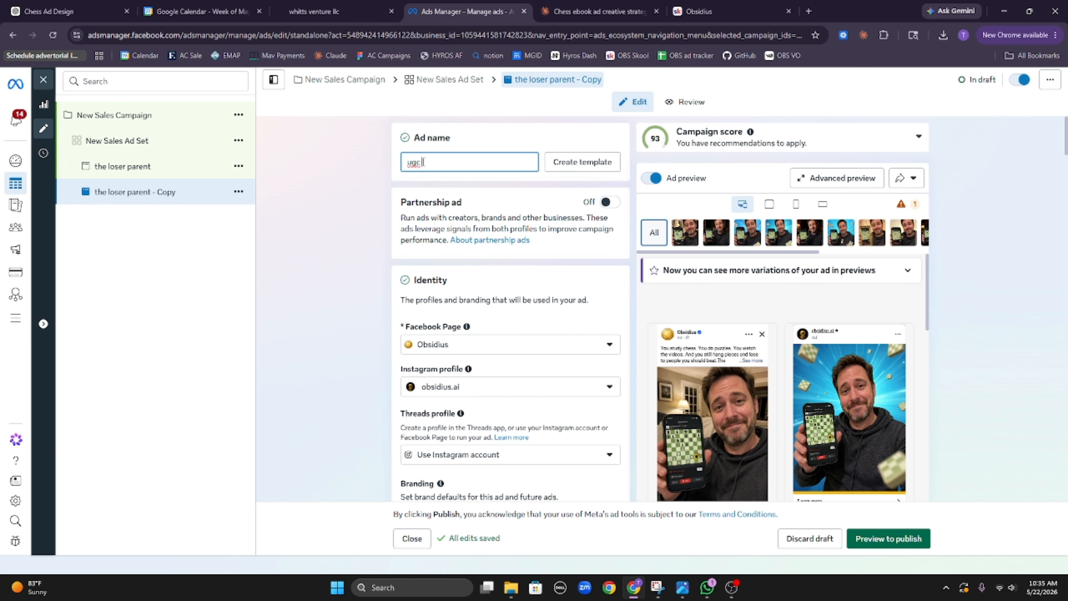
type(" style")
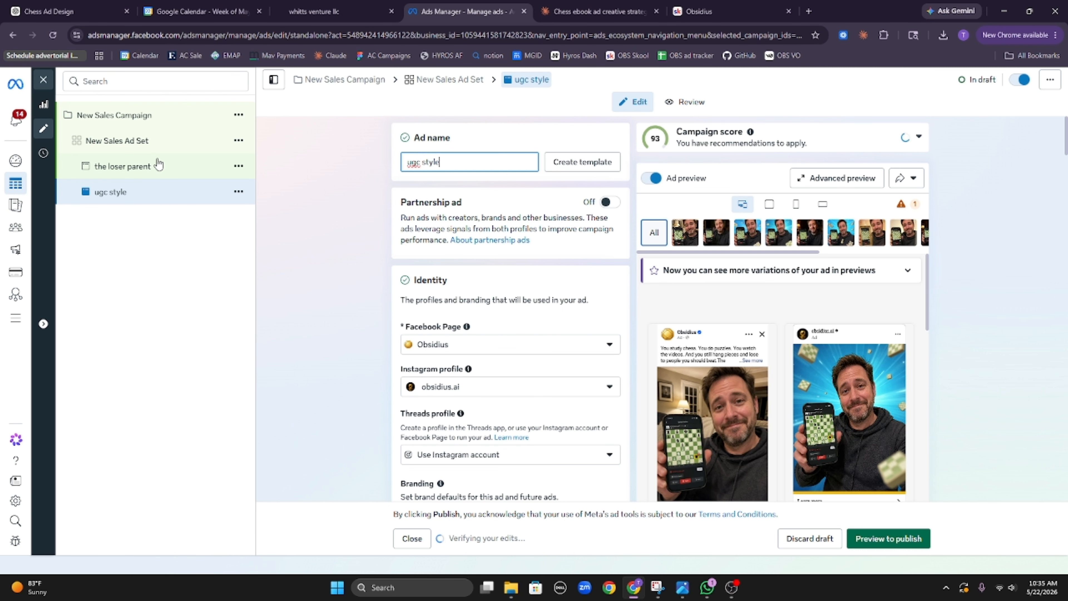
left_click(160, 165)
scroll(599, 383, "down", 15)
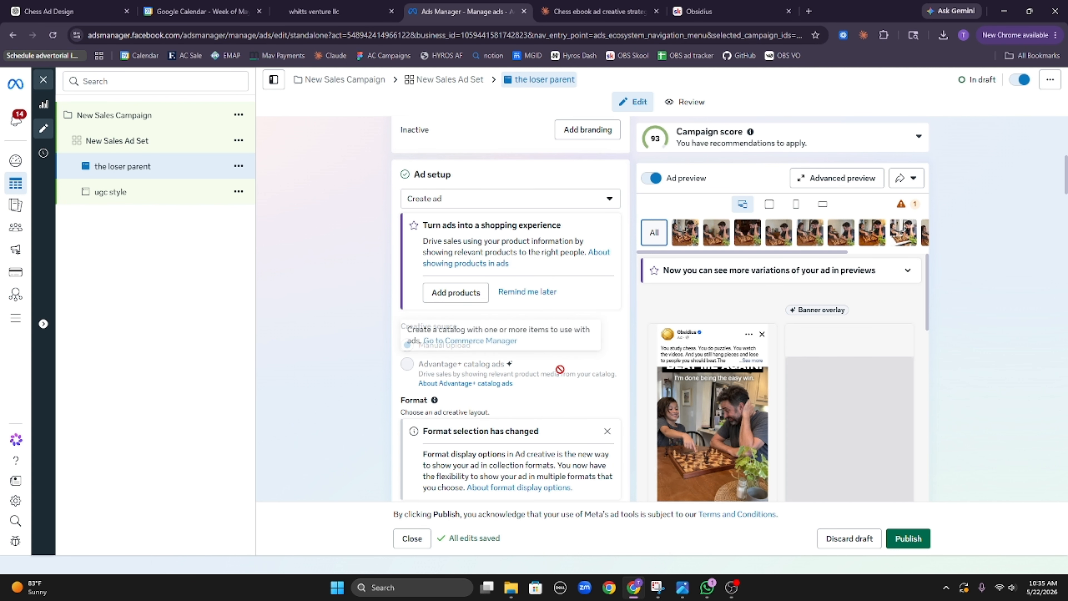
scroll(529, 360, "down", 3)
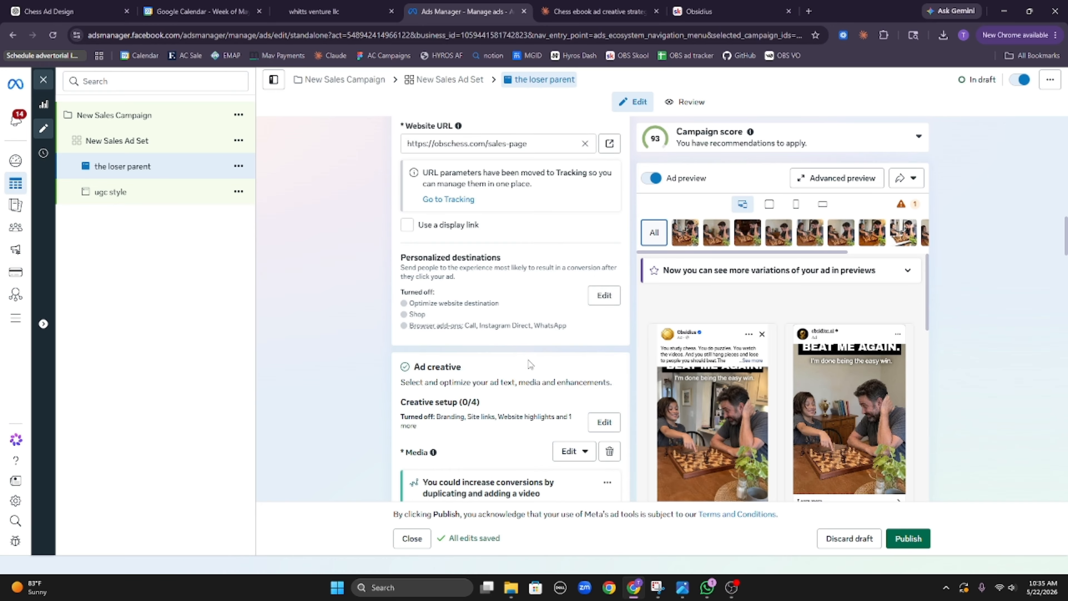
scroll(531, 366, "up", 10)
scroll(533, 369, "down", 10)
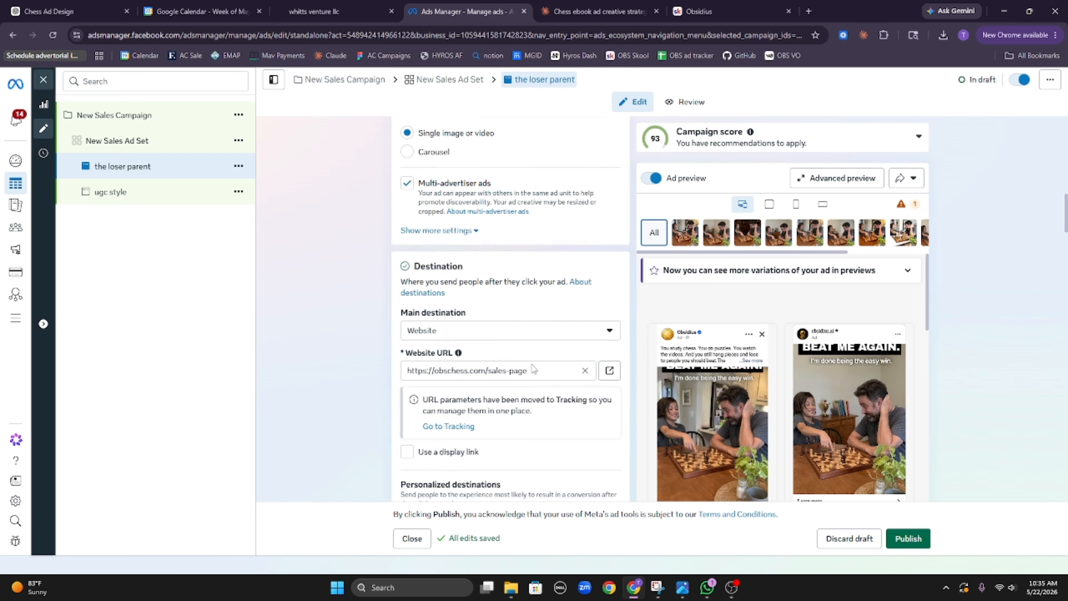
left_click(565, 291)
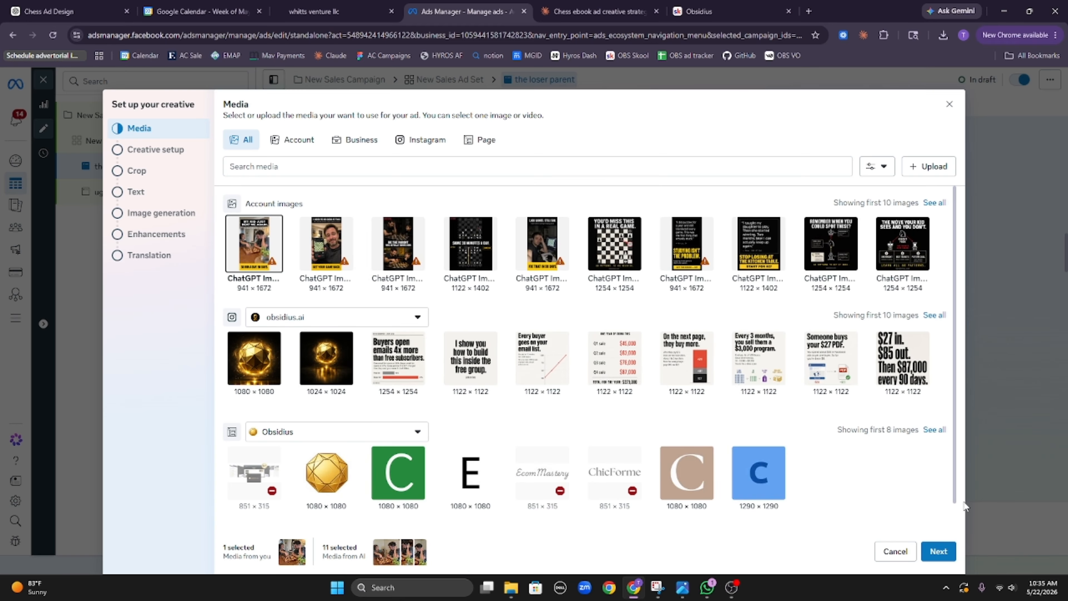
Step: Keep the current image and erase the long pasted draft from the second primary text
left_click(936, 554)
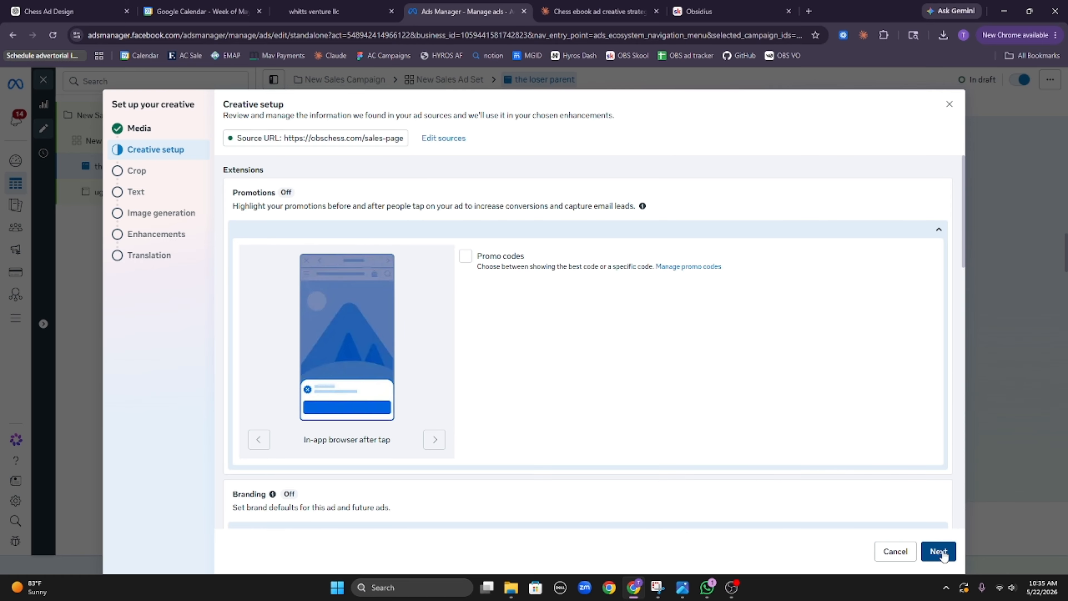
left_click(938, 552)
left_click(937, 555)
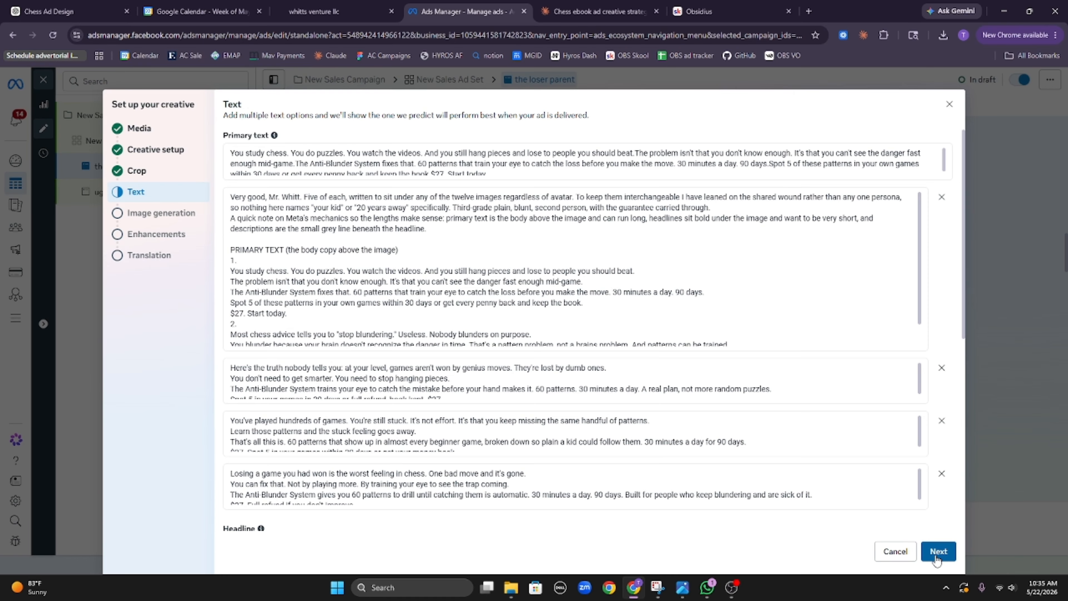
triple_click(402, 290)
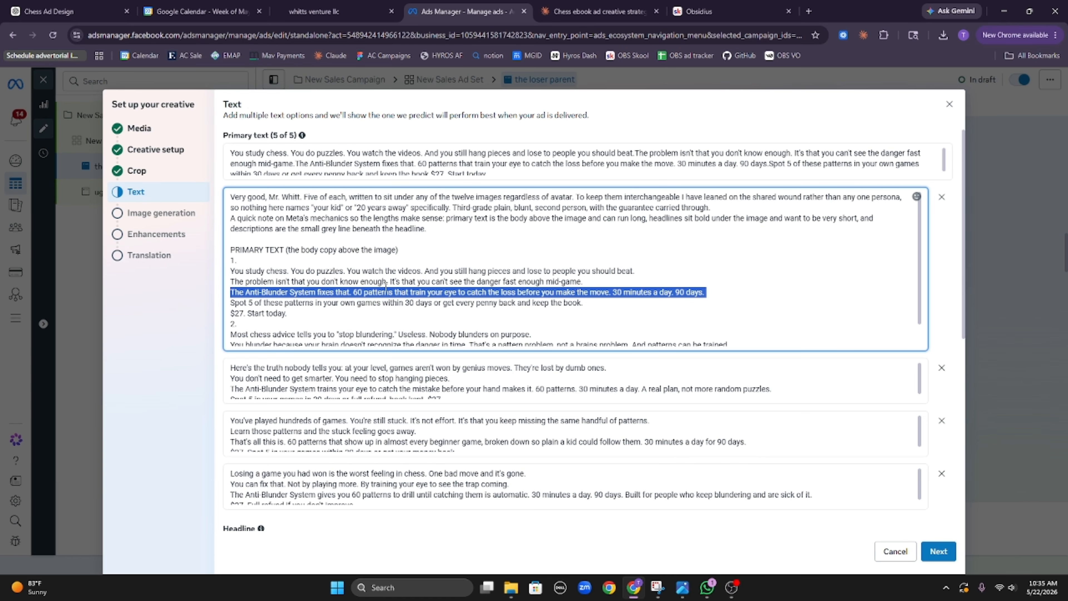
key("ctrl+a")
key("BackSpace")
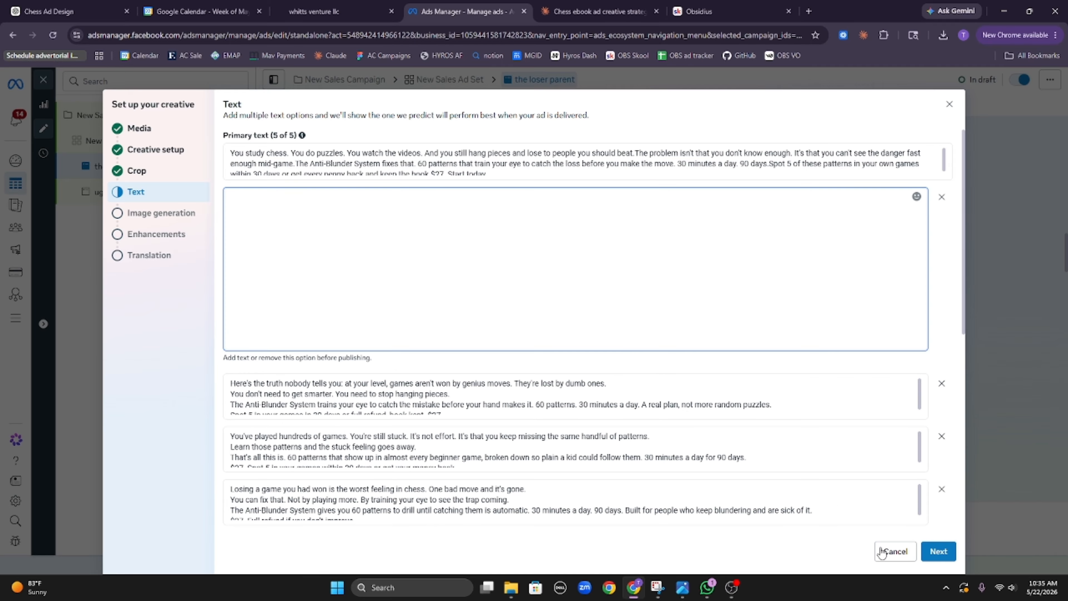
Step: Finish the loser parent ad's creative setup without adding translations
left_click(948, 556)
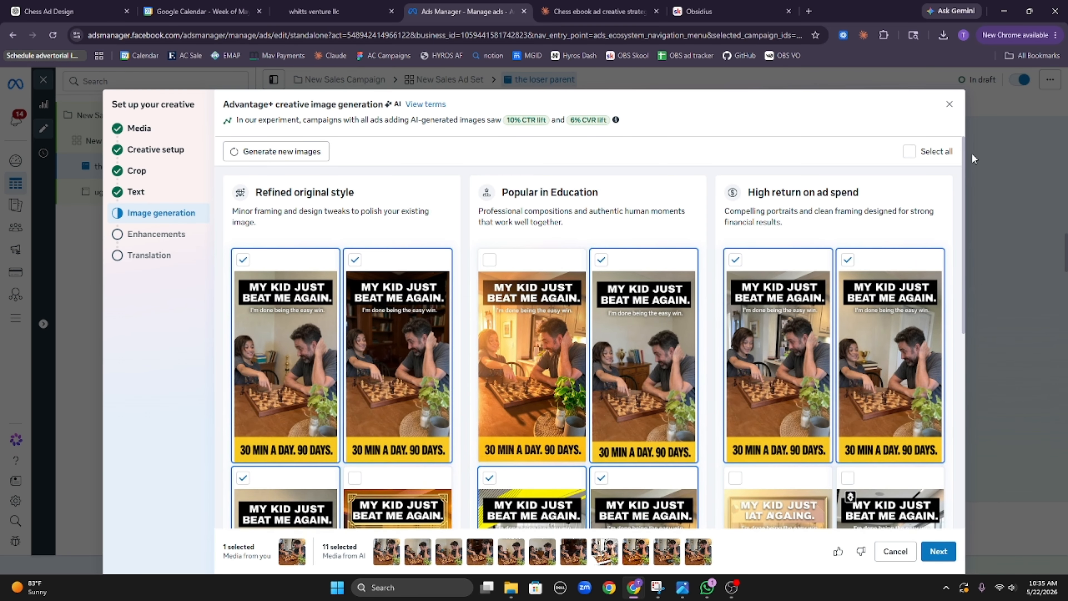
left_click(949, 556)
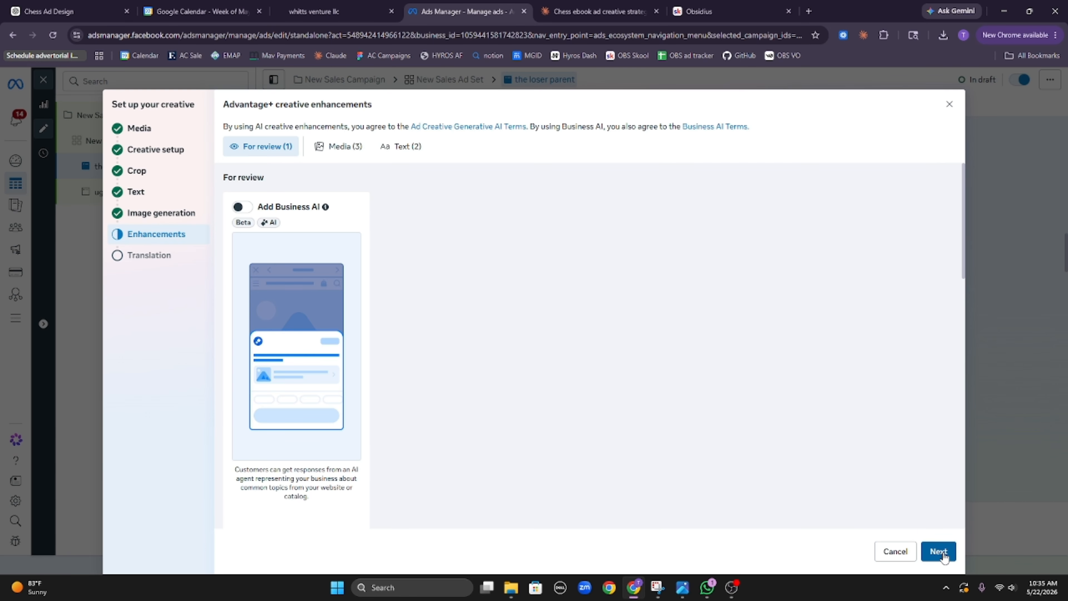
left_click(942, 555)
key("Escape")
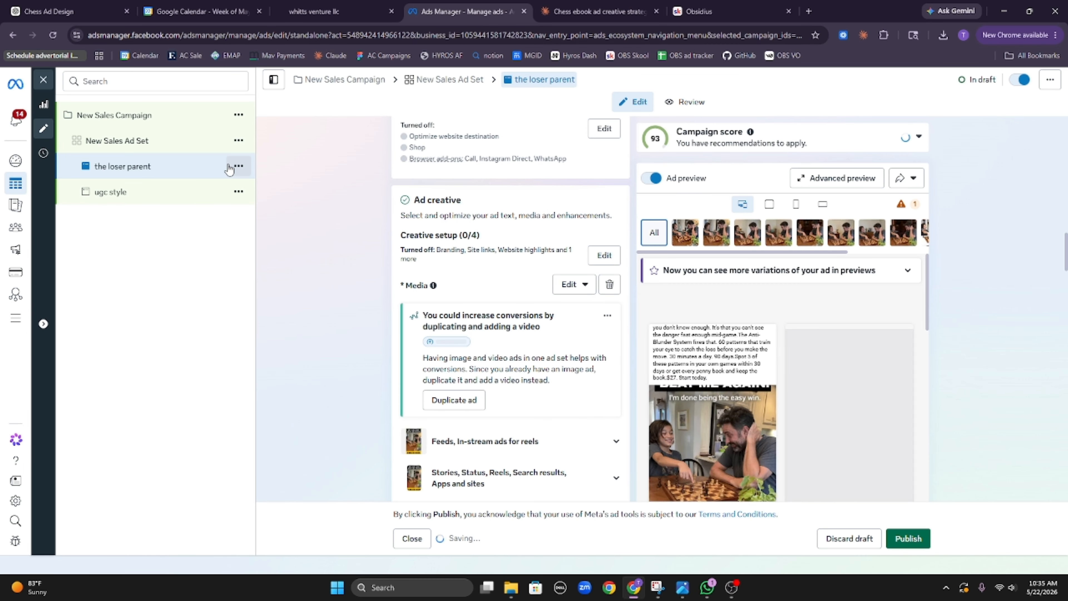
left_click(239, 166)
Step: Quick-duplicate the loser parent ad, give the copy the third account image, and reach Image generation
left_click(261, 230)
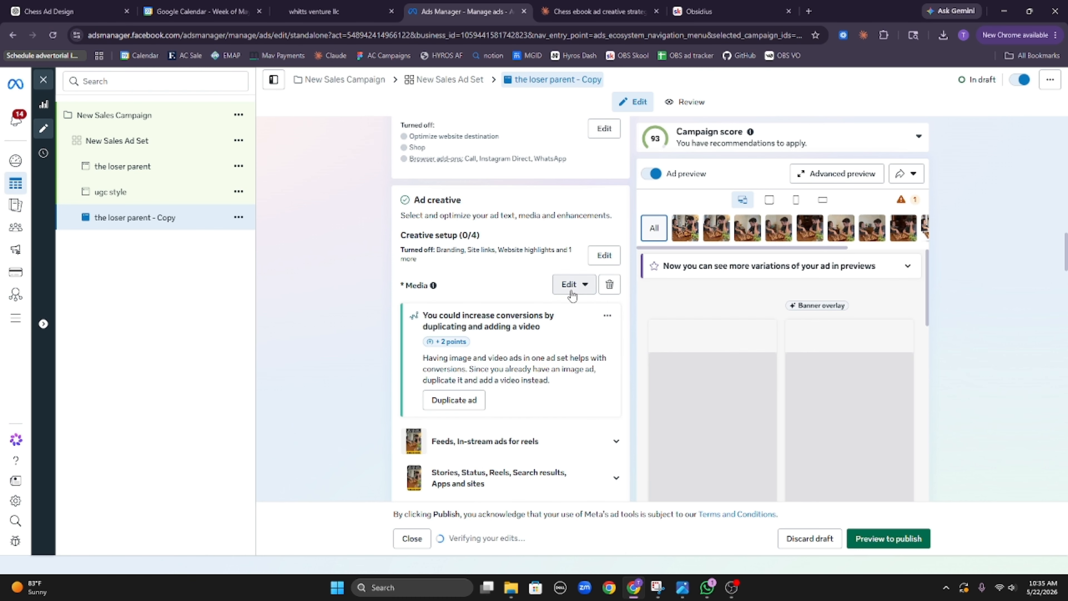
left_click(572, 285)
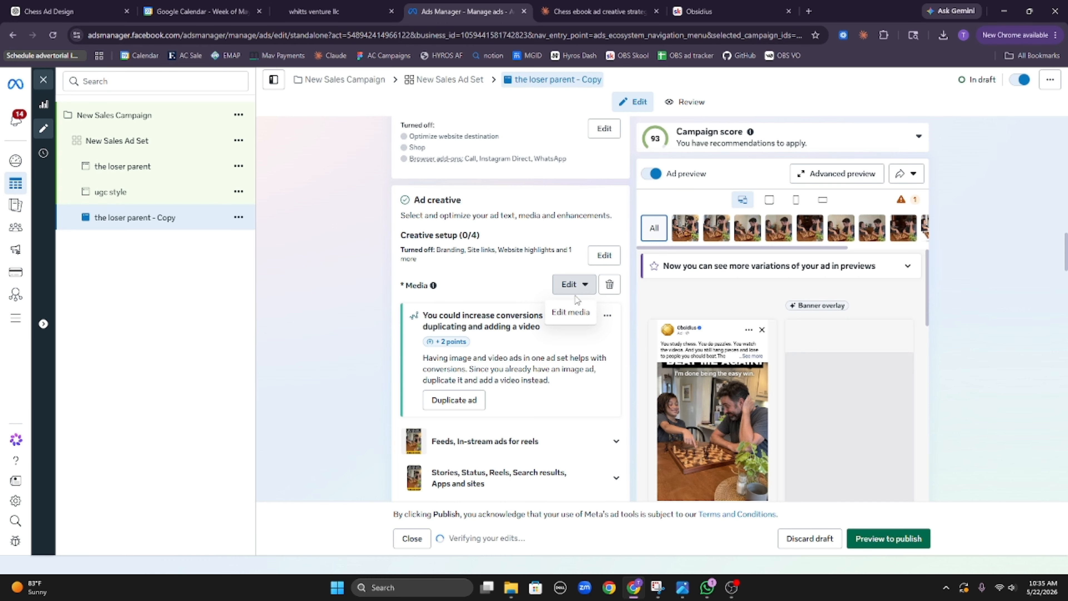
left_click(576, 311)
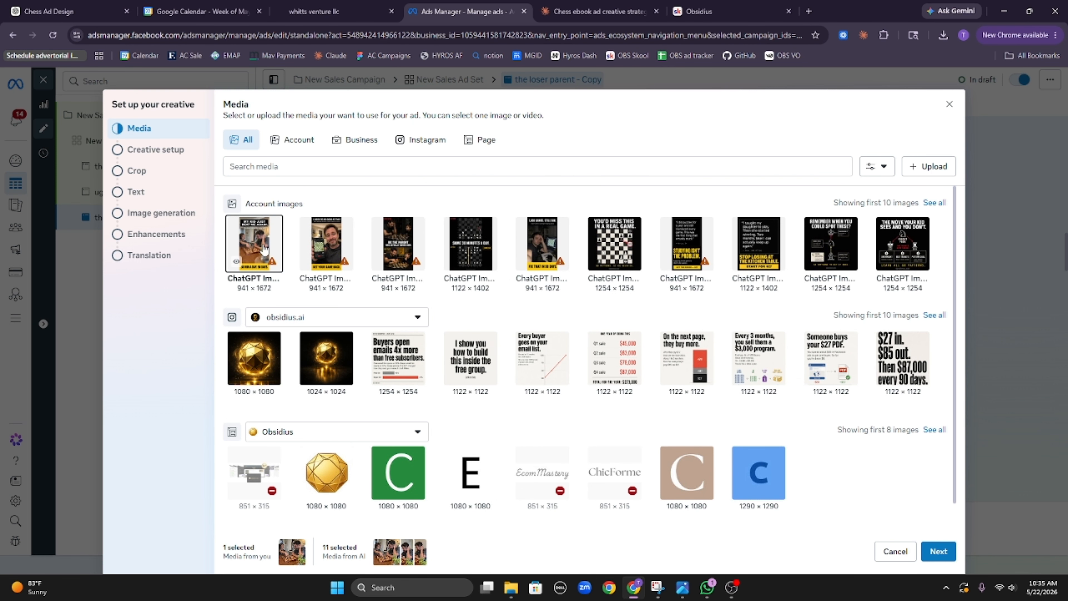
left_click(404, 248)
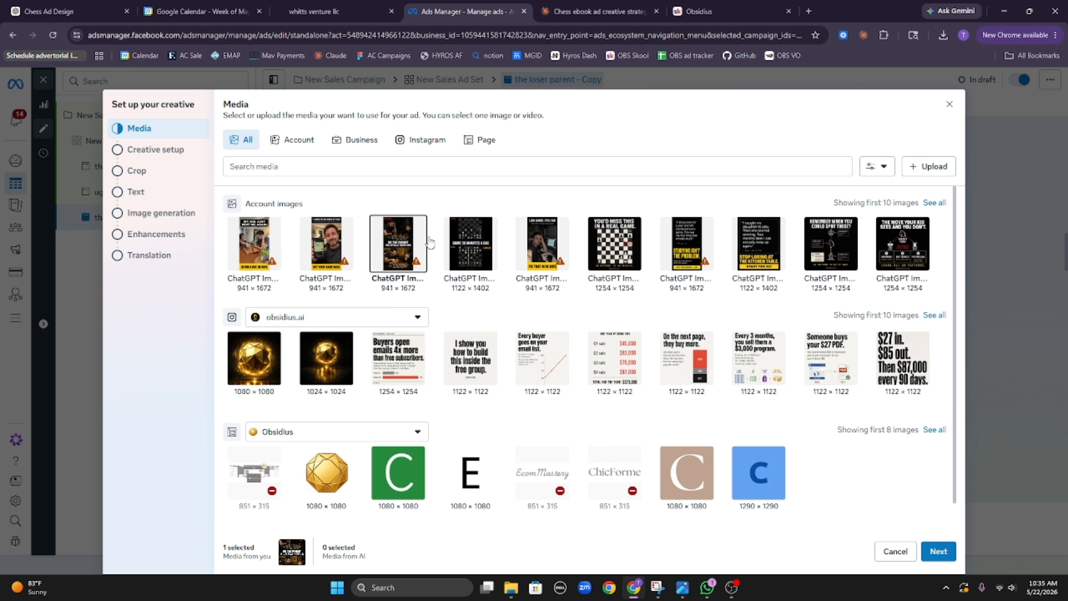
left_click(943, 555)
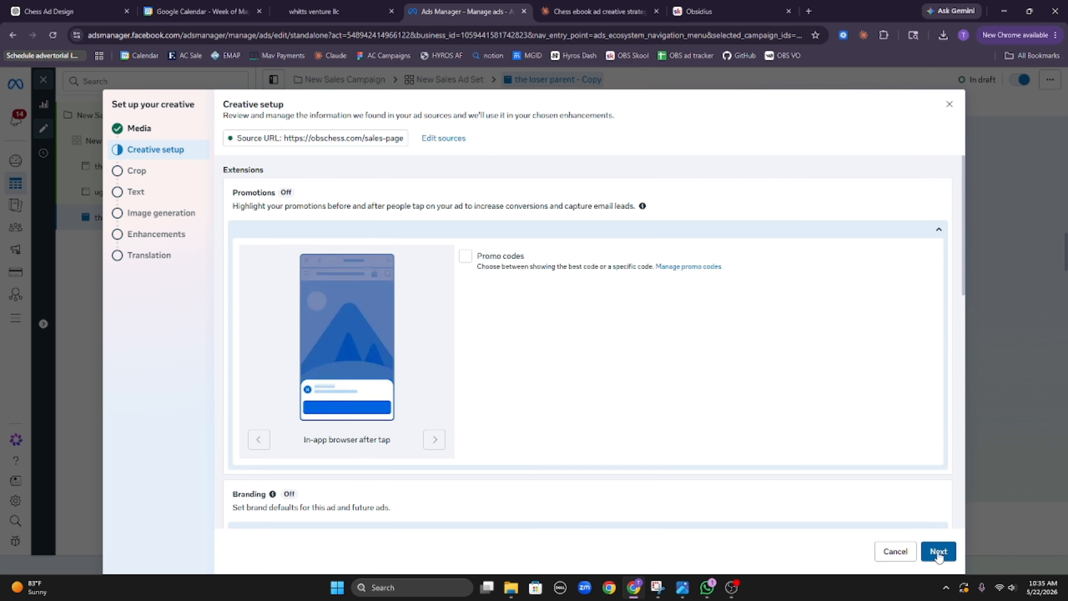
left_click(940, 556)
left_click(938, 552)
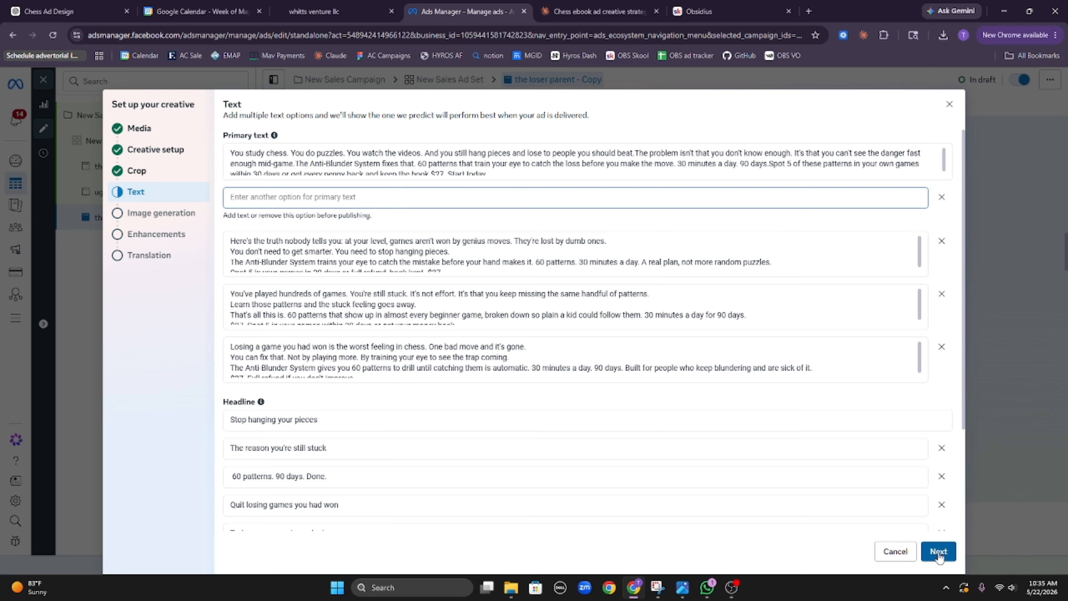
left_click(945, 555)
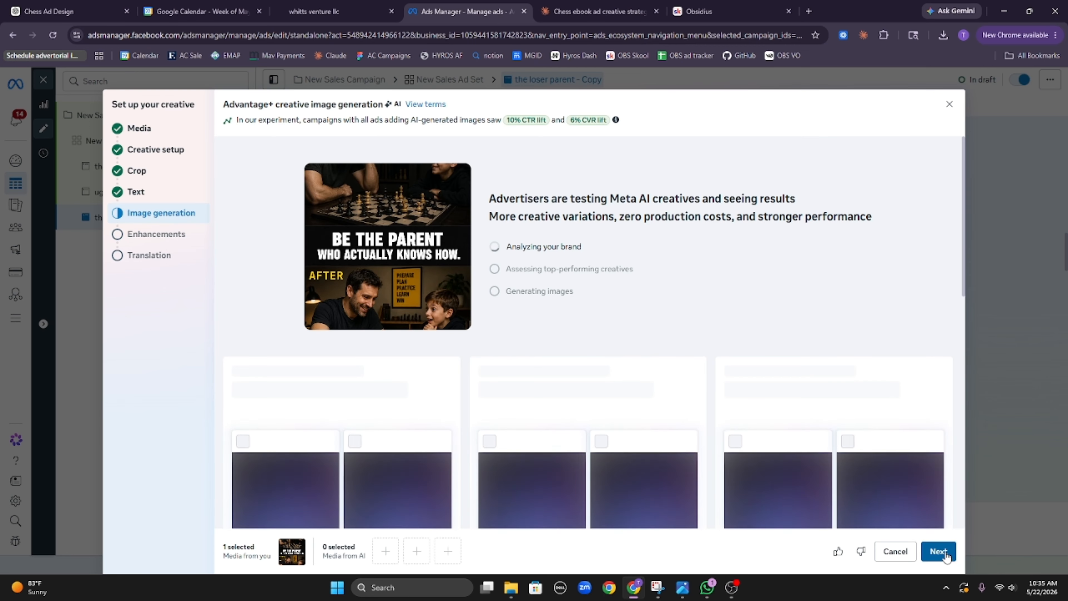
Step: Pick the first three AI variations, beginning with a Popular in Education image
scroll(552, 310, "down", 8)
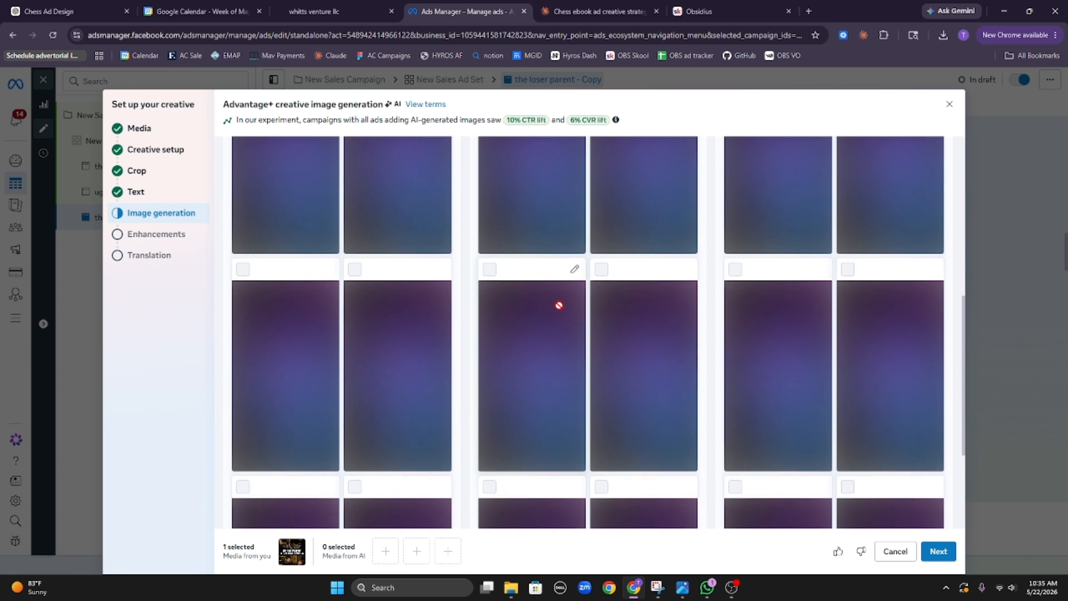
scroll(592, 300, "up", 8)
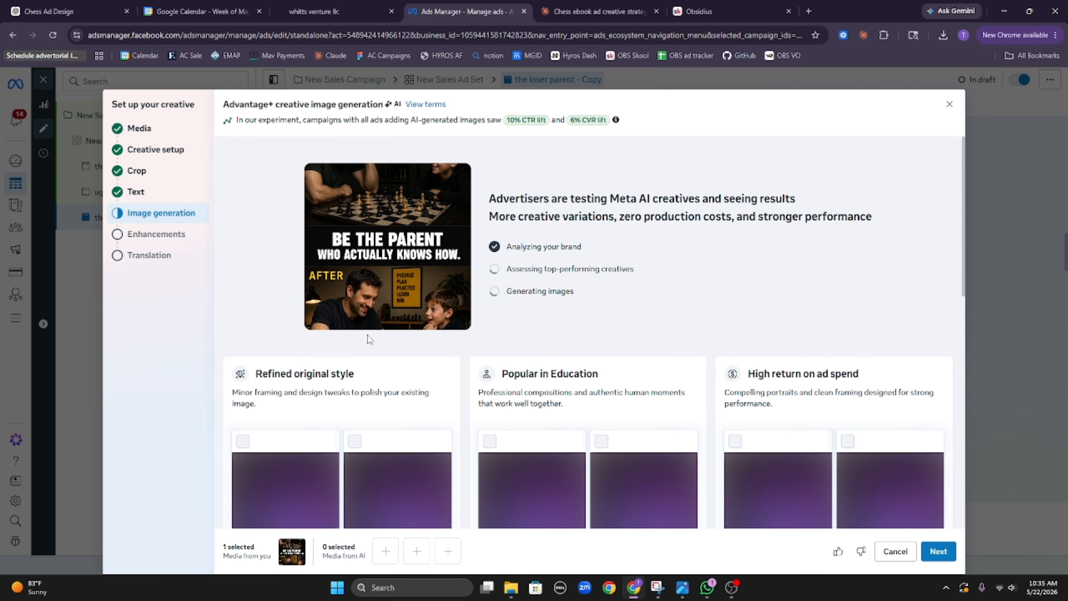
scroll(370, 339, "down", 2)
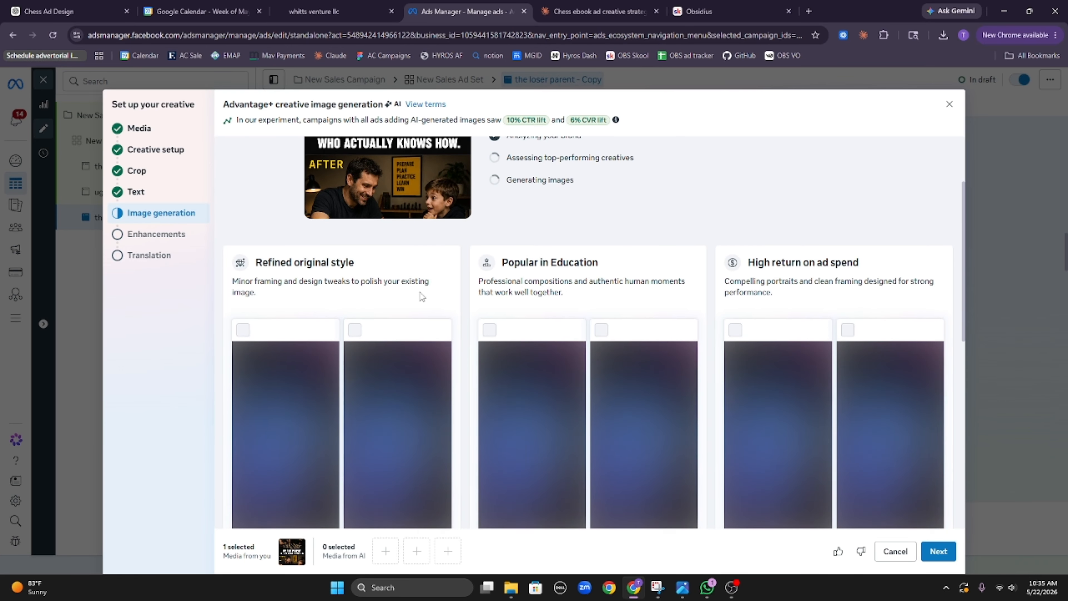
scroll(437, 311, "down", 6)
scroll(455, 305, "up", 6)
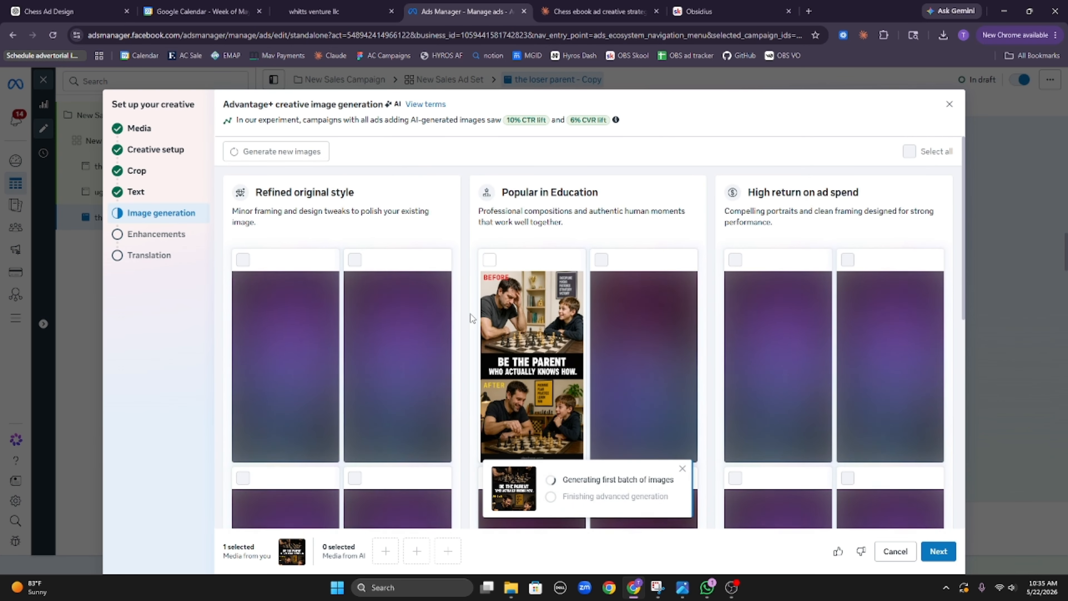
left_click(546, 338)
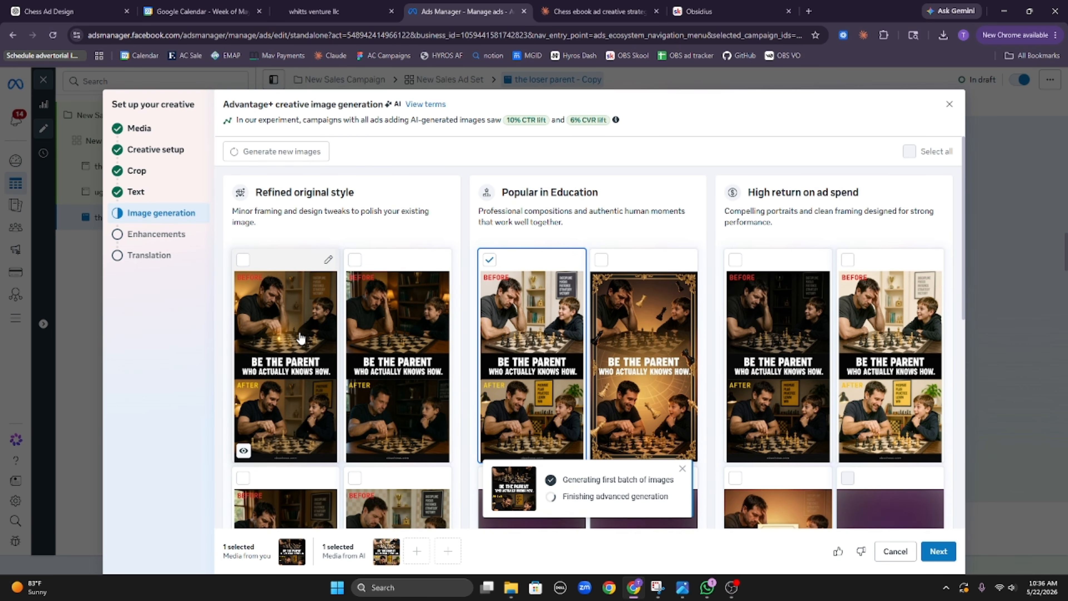
scroll(301, 338, "down", 3)
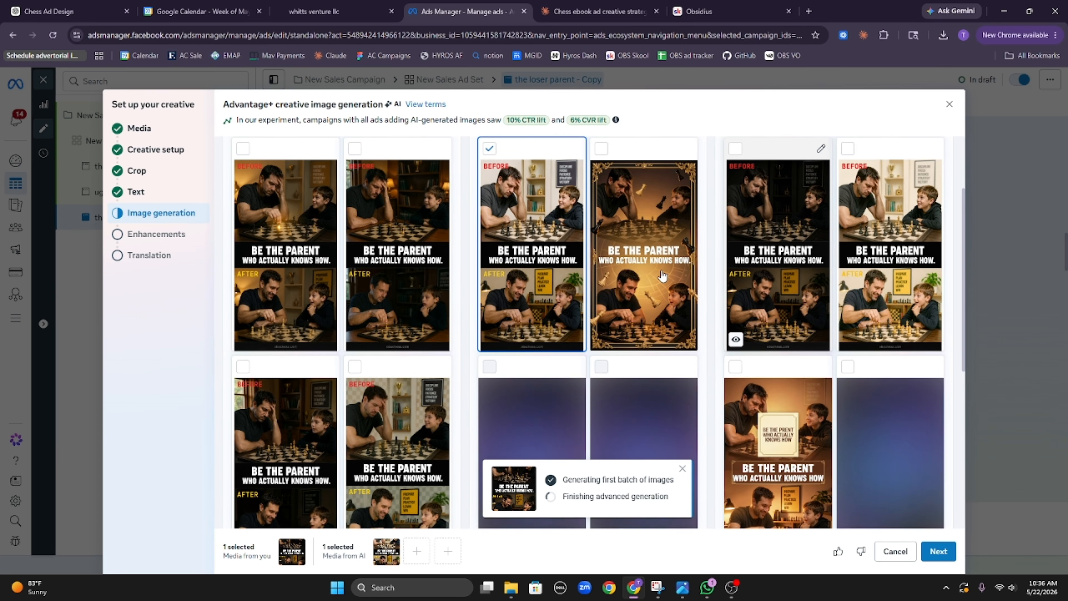
left_click(696, 272)
left_click(856, 332)
scroll(856, 357, "down", 3)
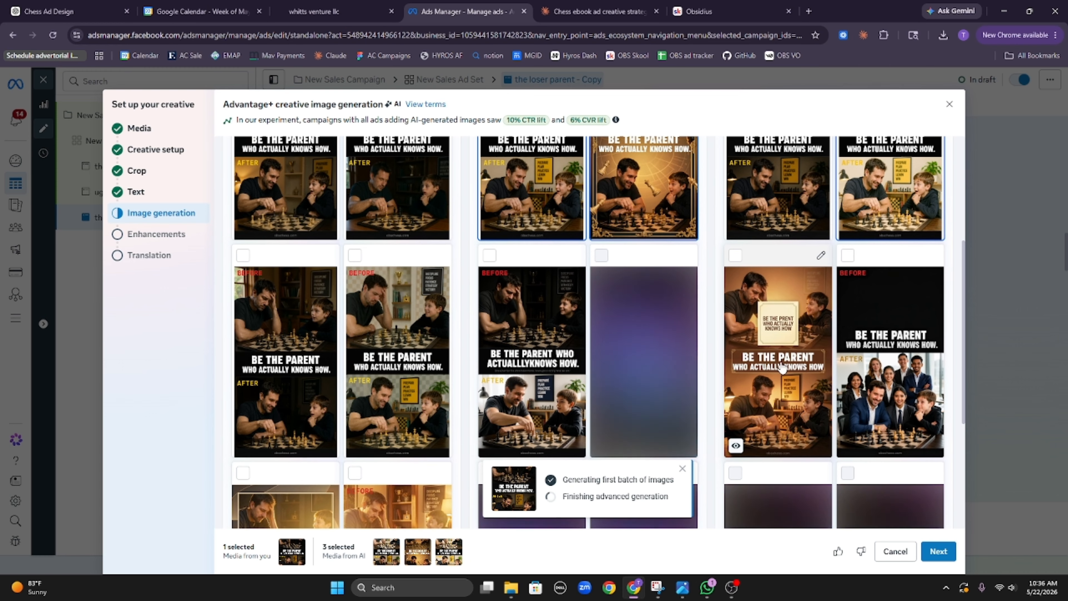
Step: Add the remaining variations, including the warm-lit and dark chessboard images, and pass Enhancements and Translation
left_click(792, 382)
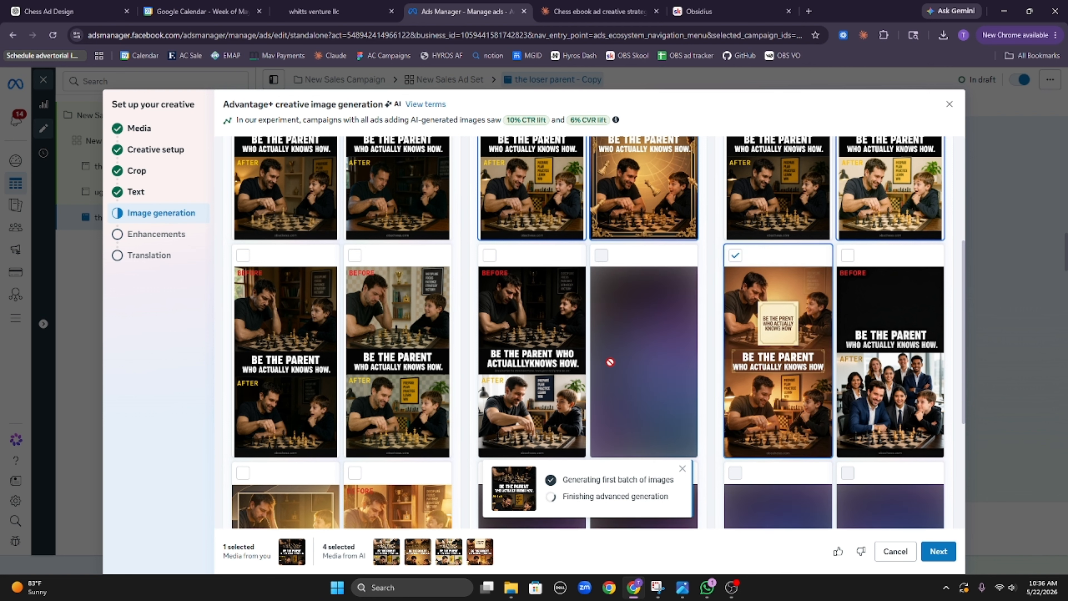
left_click(555, 366)
left_click(668, 360)
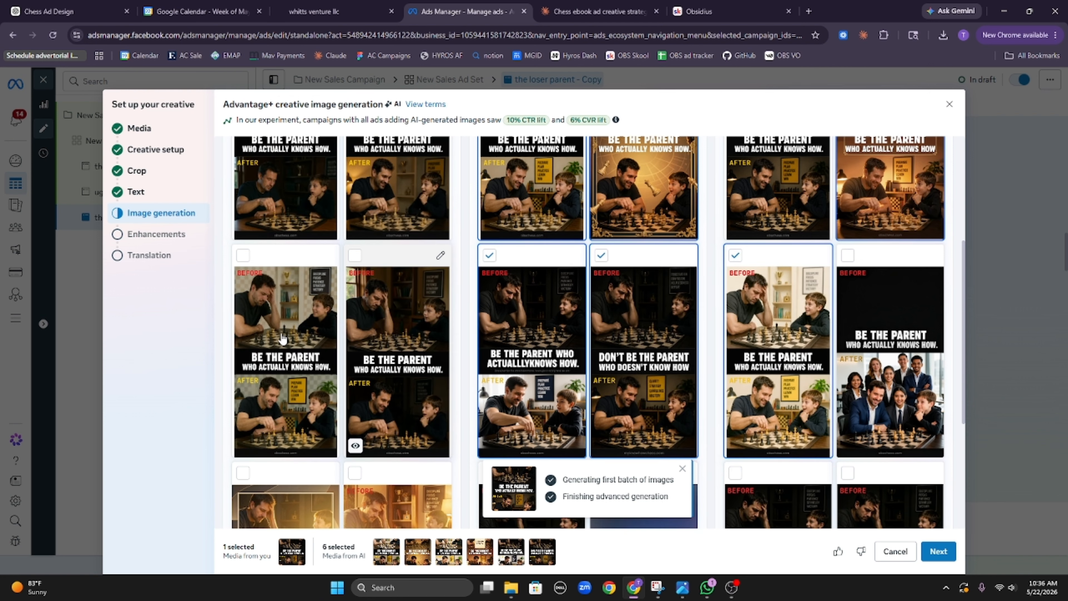
left_click(286, 341)
left_click(391, 346)
scroll(391, 346, "down", 4)
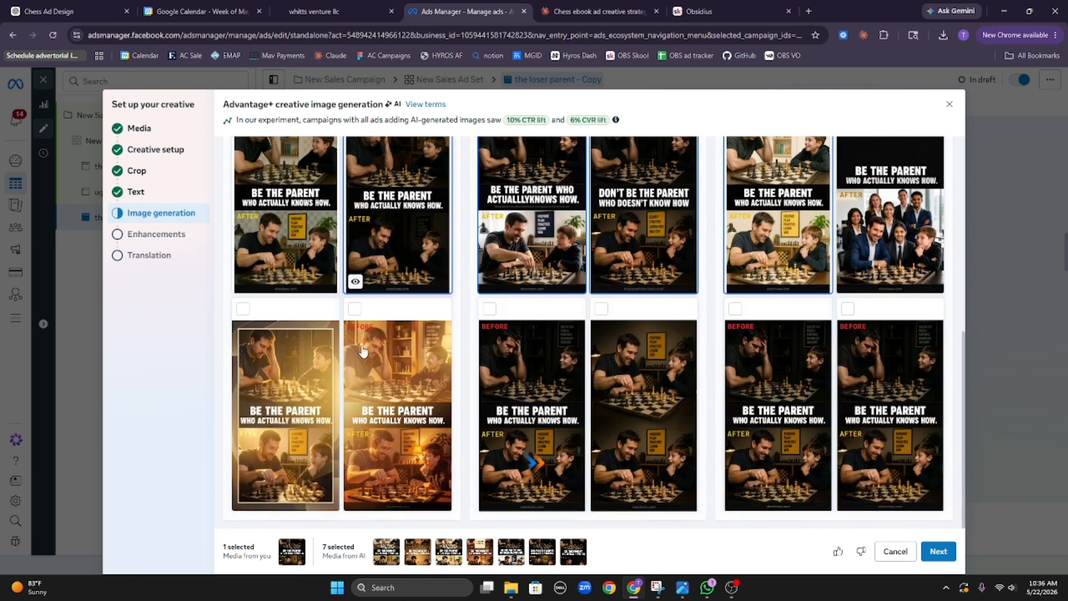
left_click(651, 398)
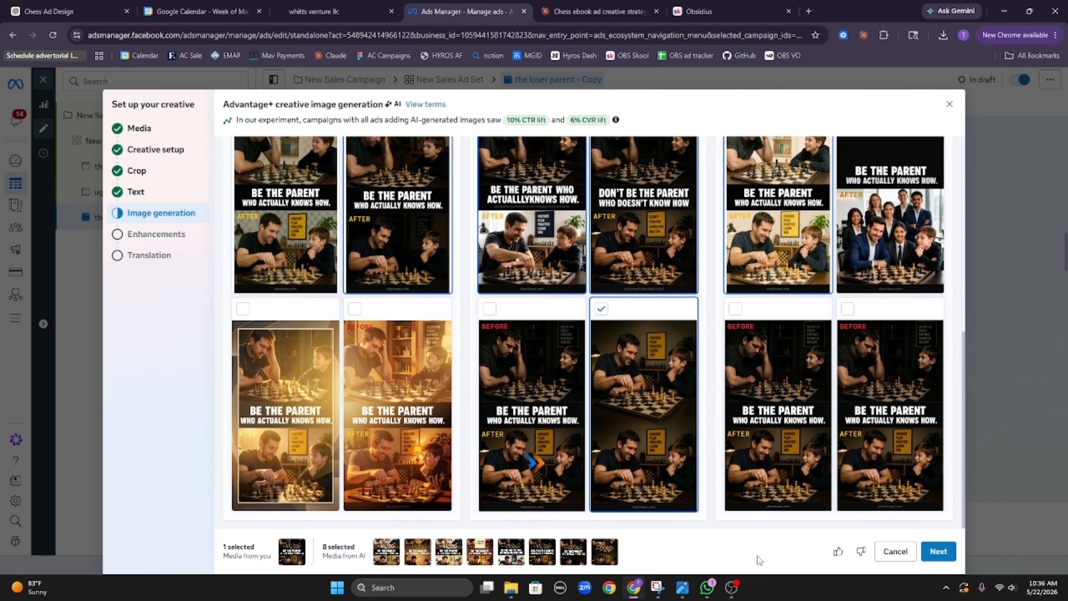
left_click(942, 551)
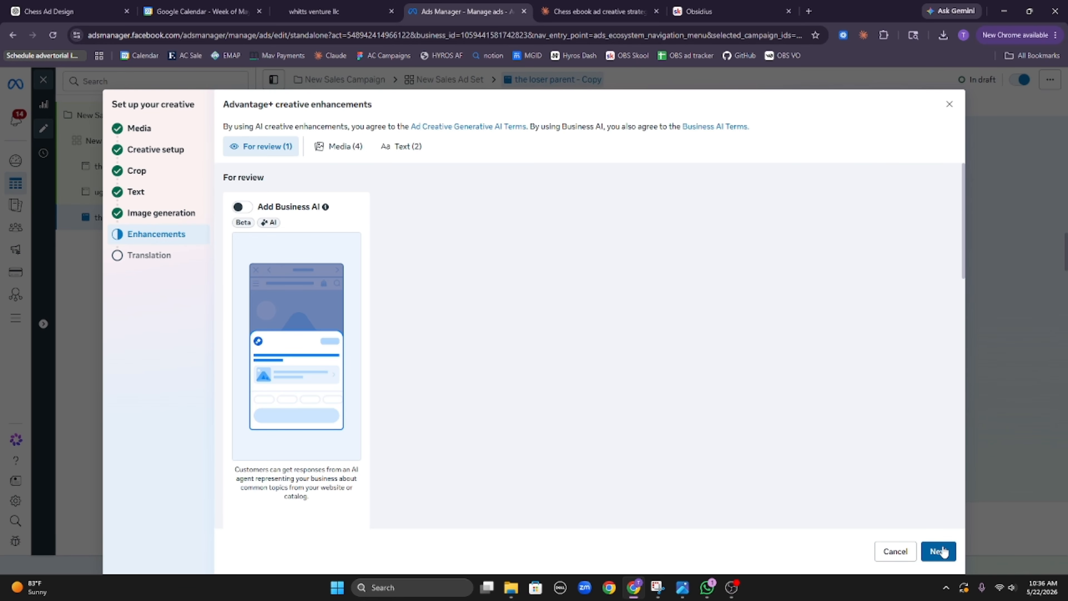
left_click(942, 552)
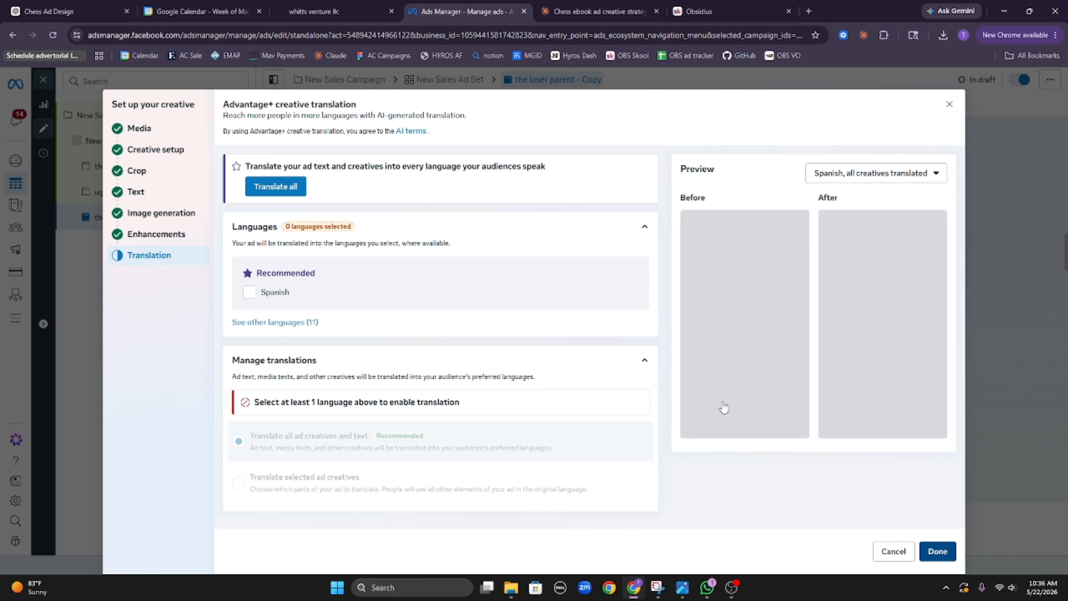
scroll(515, 282, "up", 20)
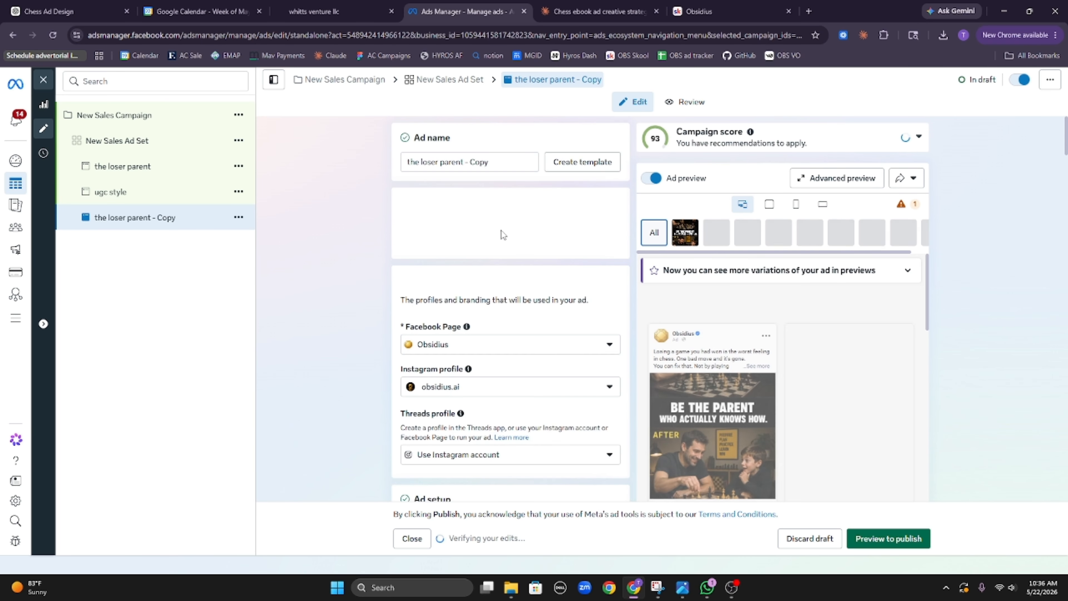
Step: Rename the ad to 'before and after'
triple_click(499, 163)
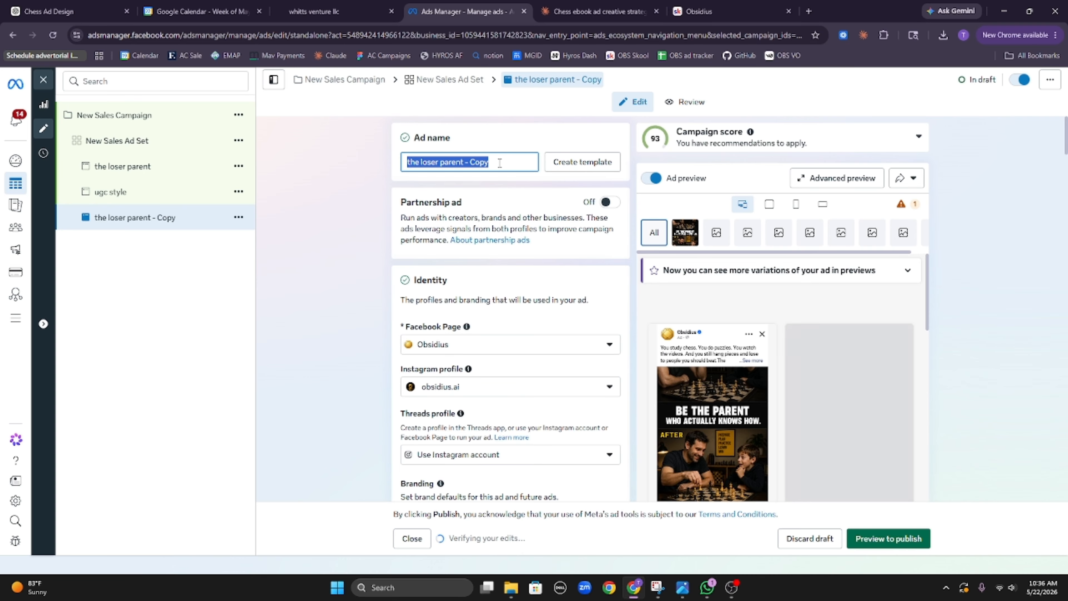
type("before and")
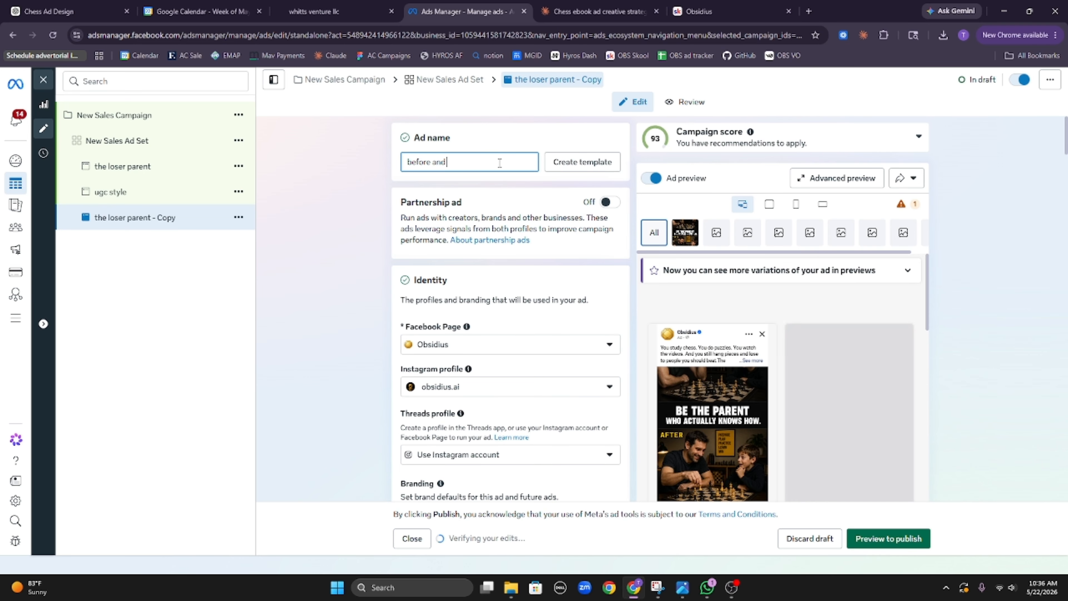
type(" after")
left_click(506, 133)
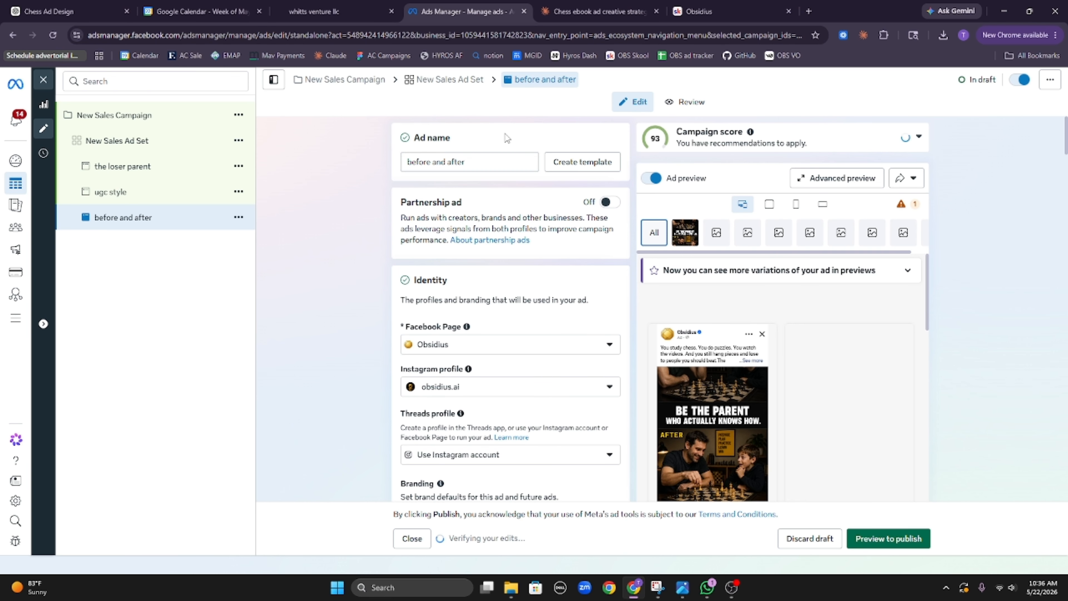
Step: Quick-duplicate it as 'before and after - Copy' and bring up the copy's media picker
left_click(238, 217)
left_click(266, 279)
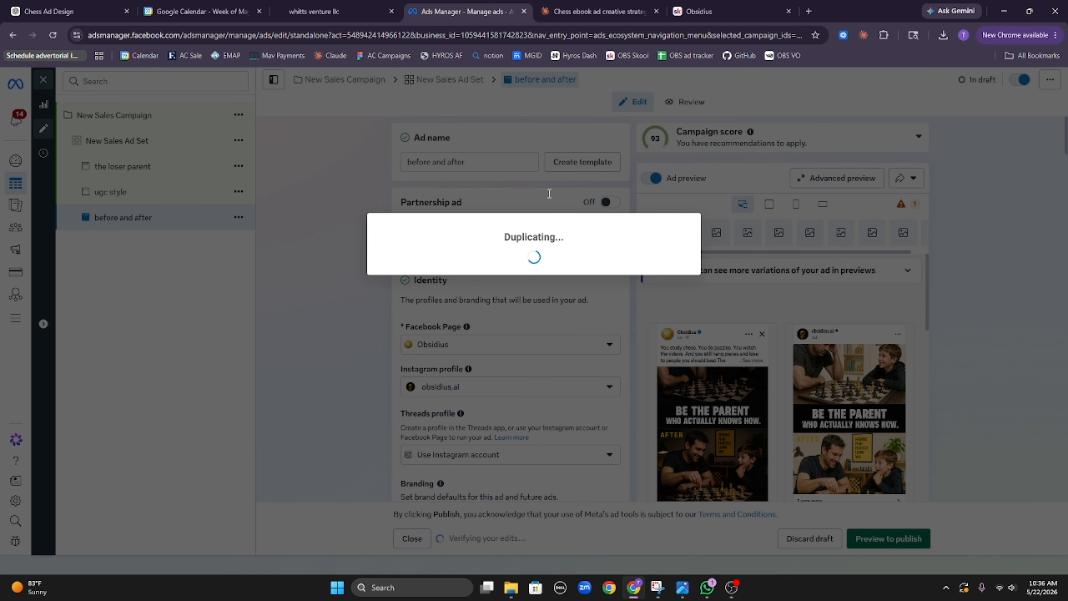
scroll(542, 287, "down", 10)
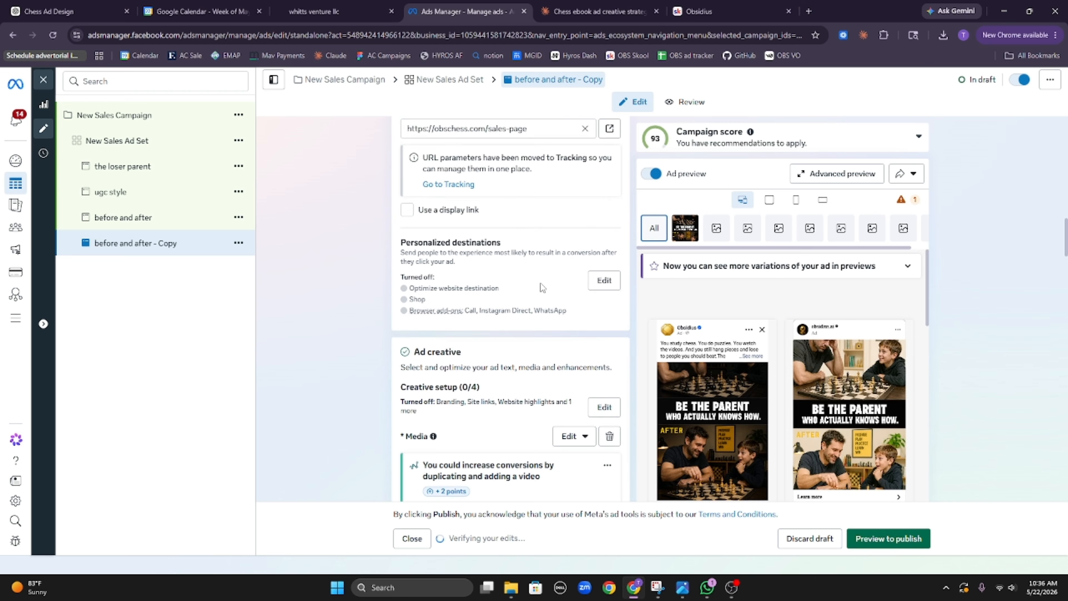
scroll(541, 283, "down", 5)
left_click(573, 174)
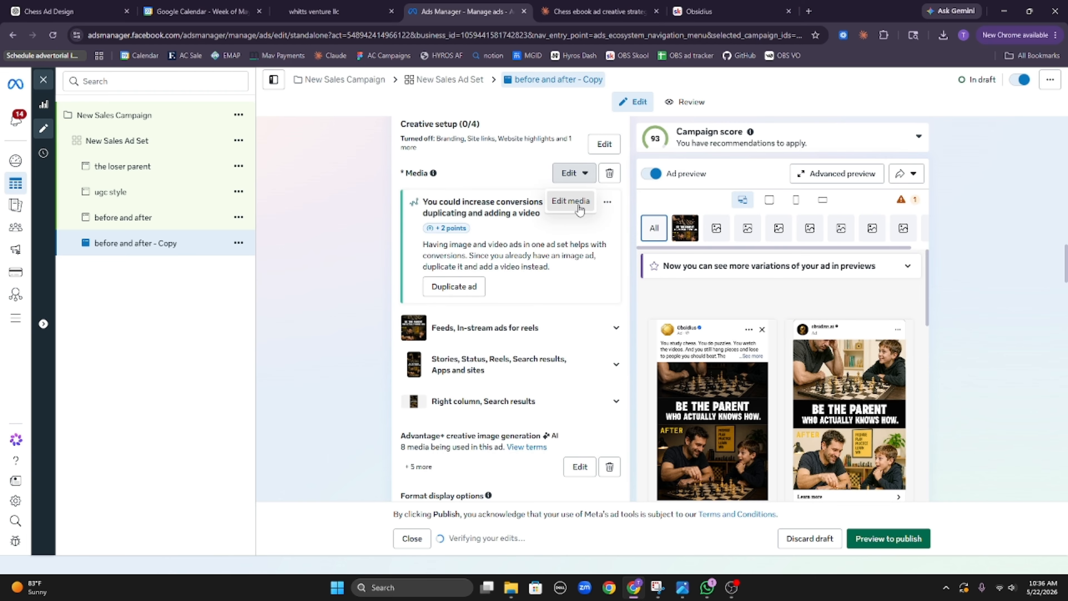
left_click(576, 202)
Step: Use the 1122 × 1402 'Same 30 minutes a day' chessboard image and advance to Image generation
left_click(470, 239)
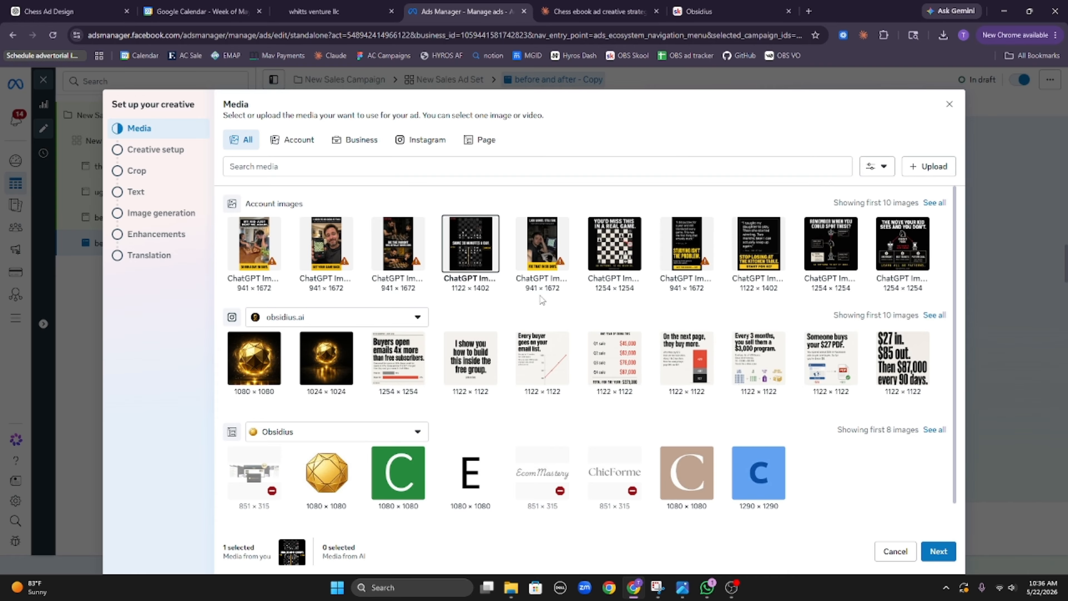
mouse_move(454, 263)
left_click(939, 552)
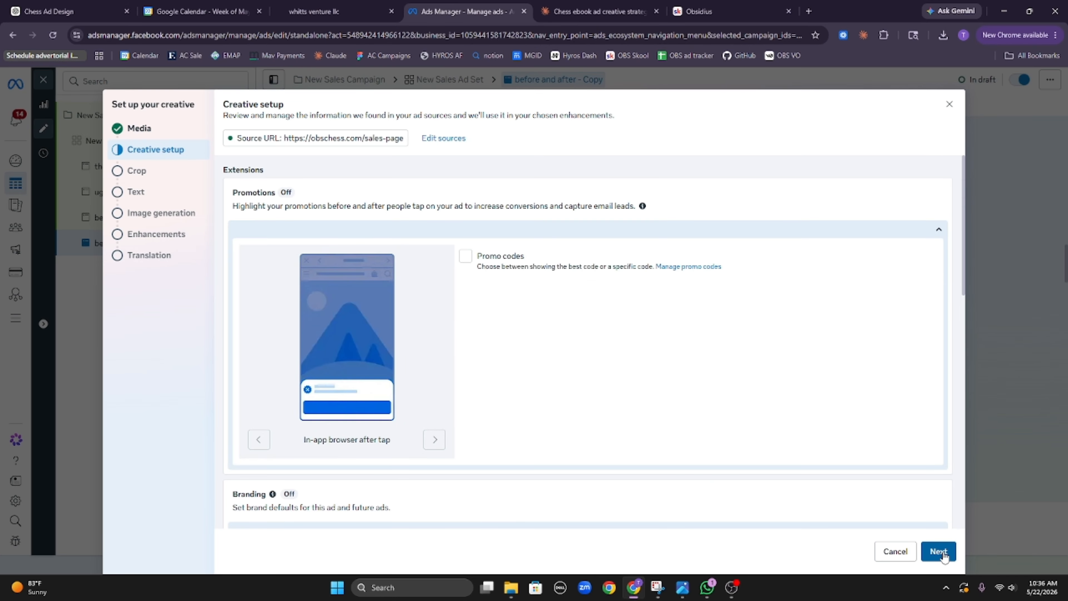
left_click(938, 552)
left_click(940, 552)
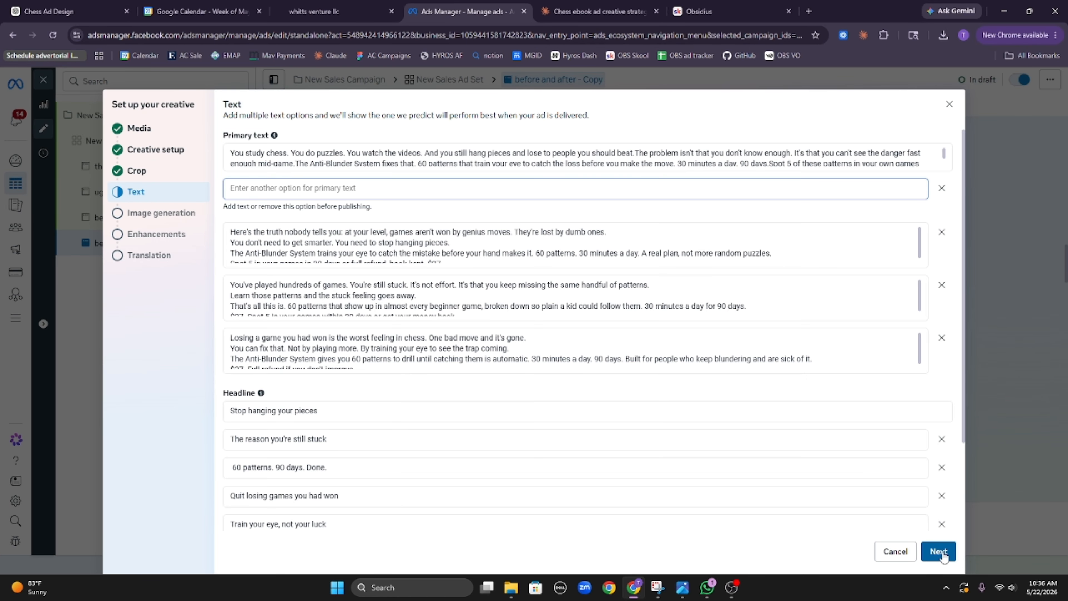
left_click(940, 552)
scroll(530, 380, "down", 8)
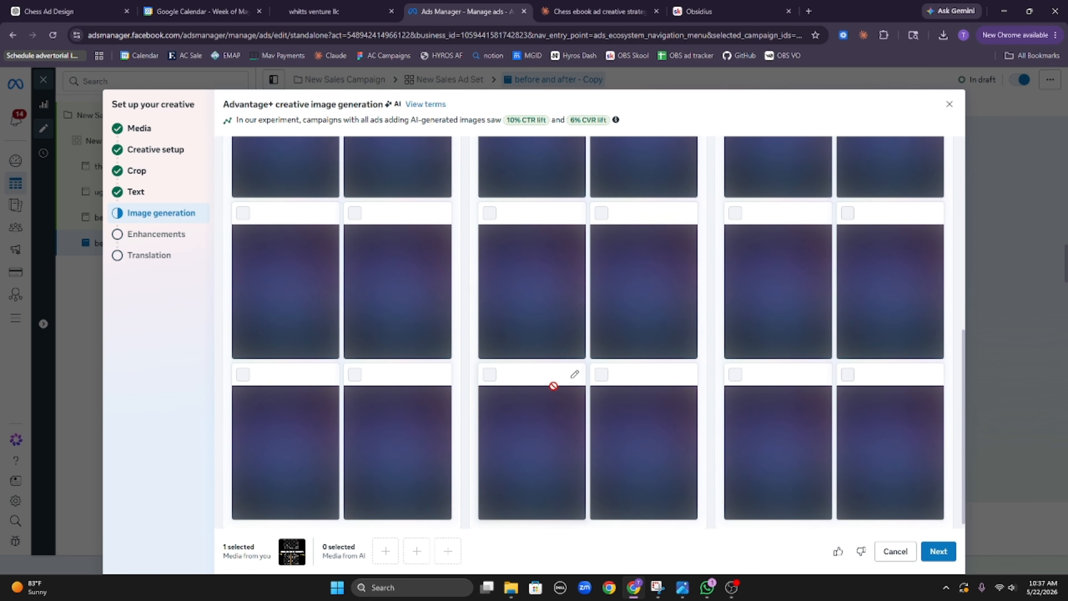
scroll(553, 385, "up", 8)
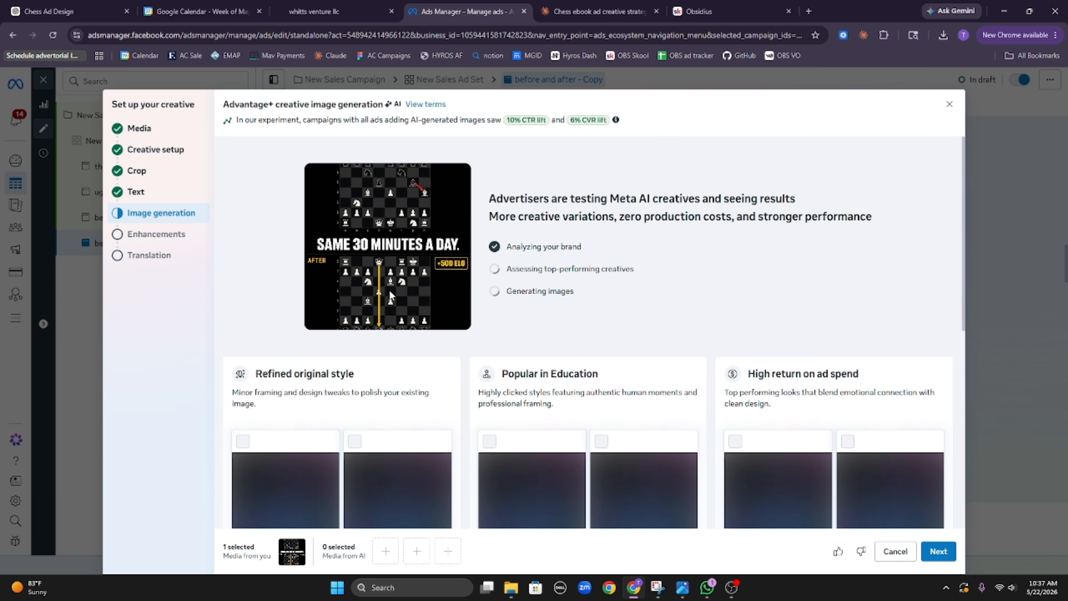
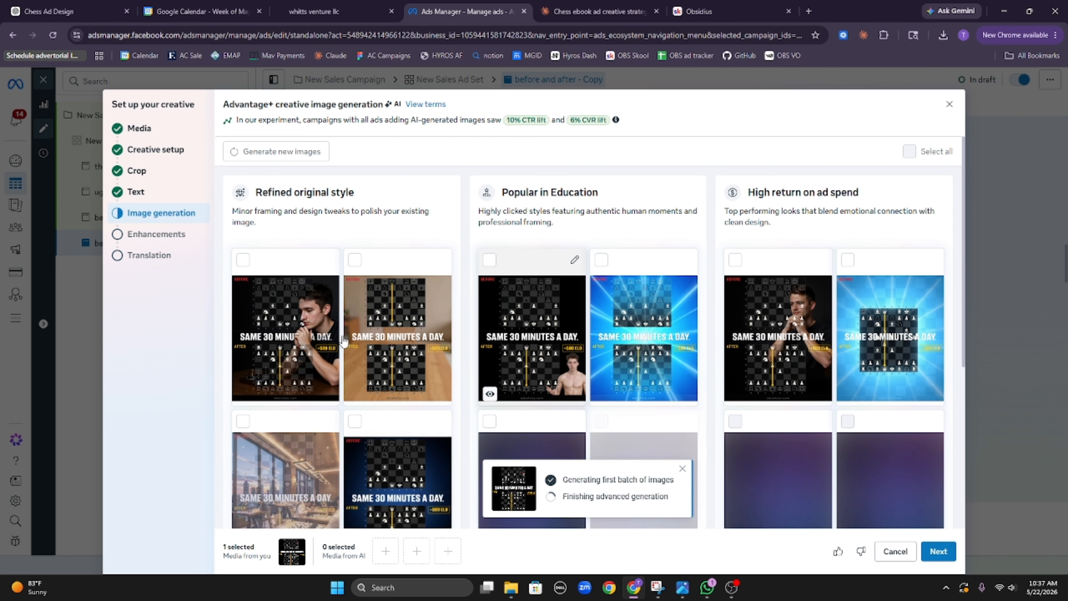
Step: Keep the second Refined original style image and the first Popular in Education image
left_click(304, 351)
left_click(304, 352)
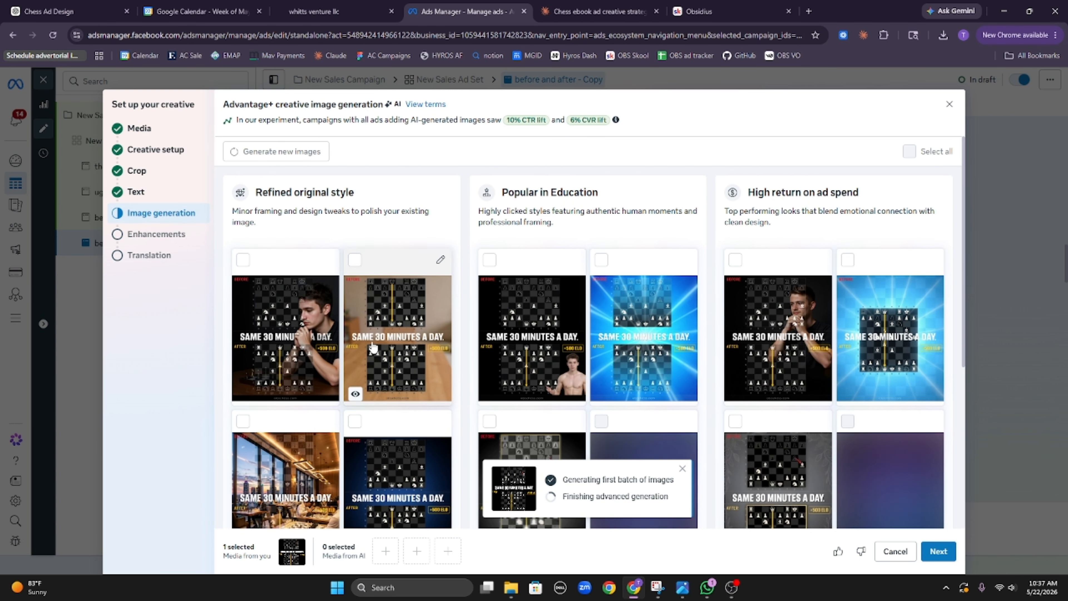
left_click(395, 340)
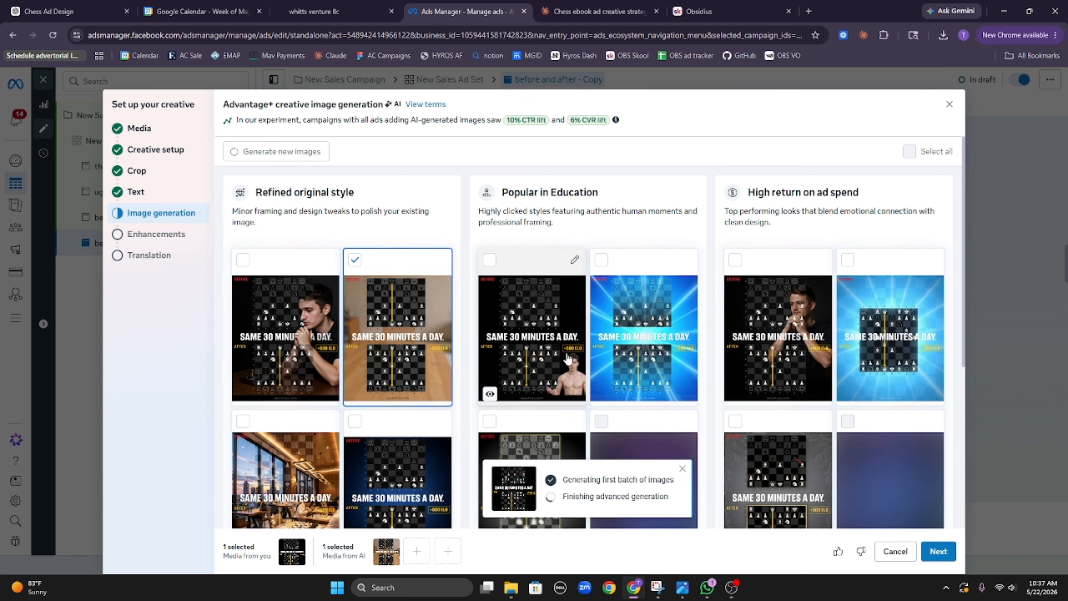
left_click(570, 345)
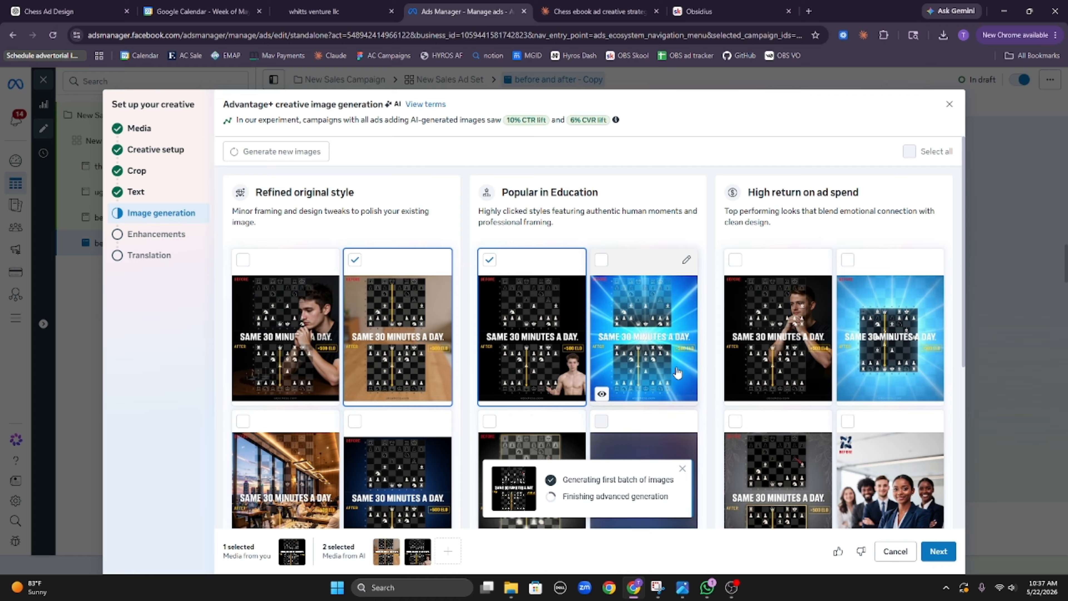
scroll(404, 410, "down", 3)
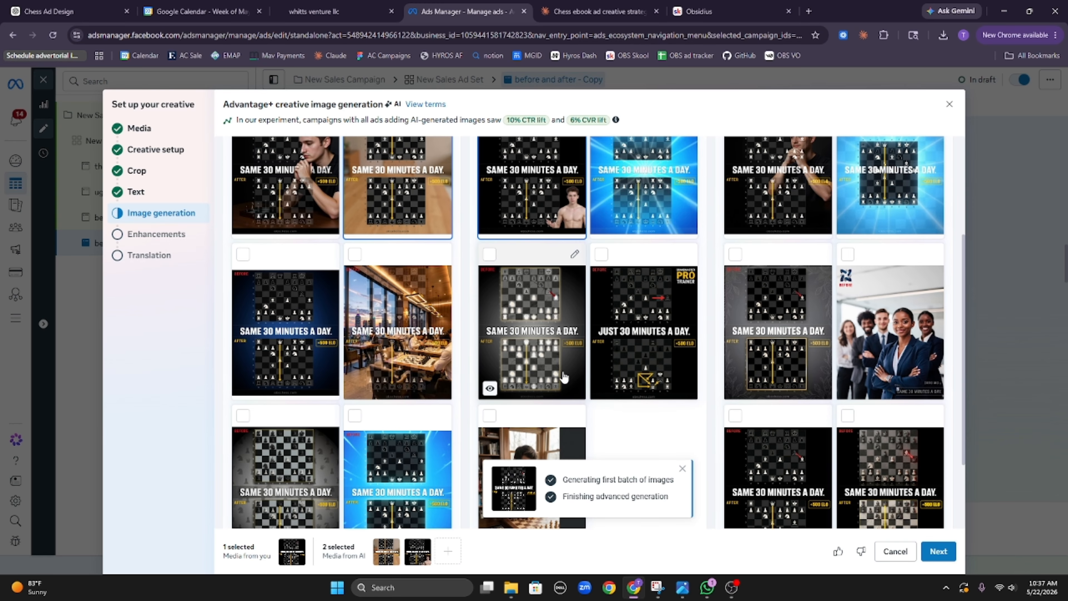
scroll(514, 417, "down", 1)
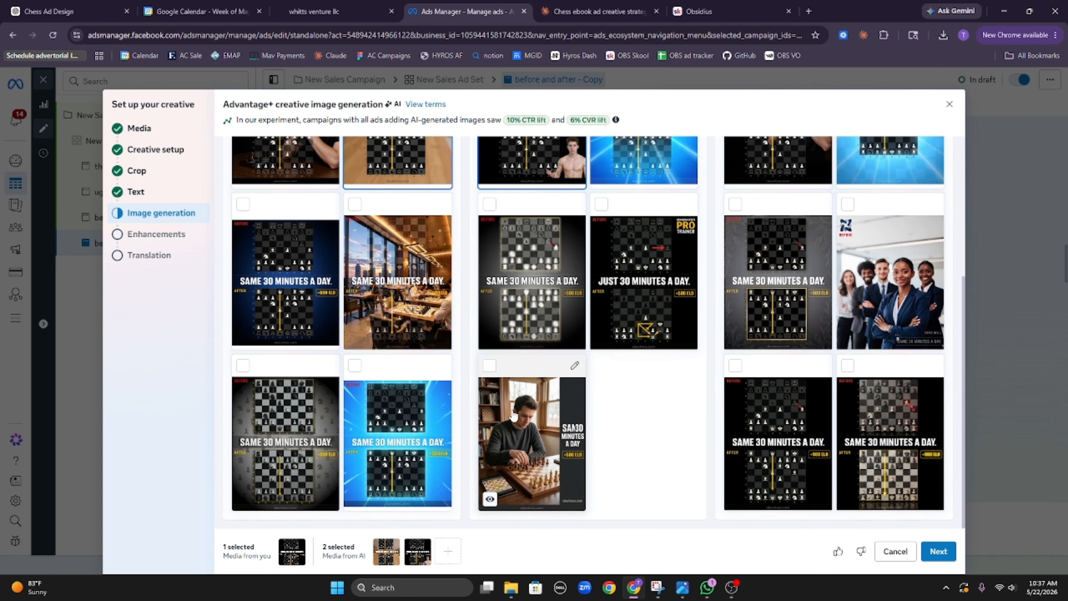
scroll(596, 379, "up", 3)
scroll(572, 417, "down", 3)
scroll(580, 427, "up", 3)
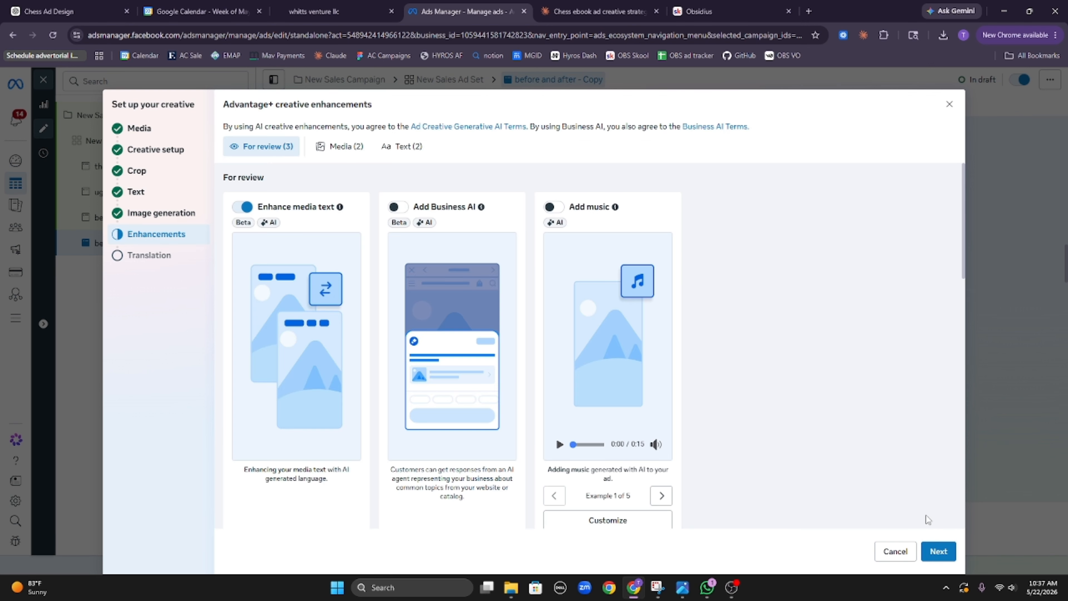
Step: Finish the Copy ad's creative setup and quick-duplicate it as 'before and after - Copy 2'
left_click(938, 553)
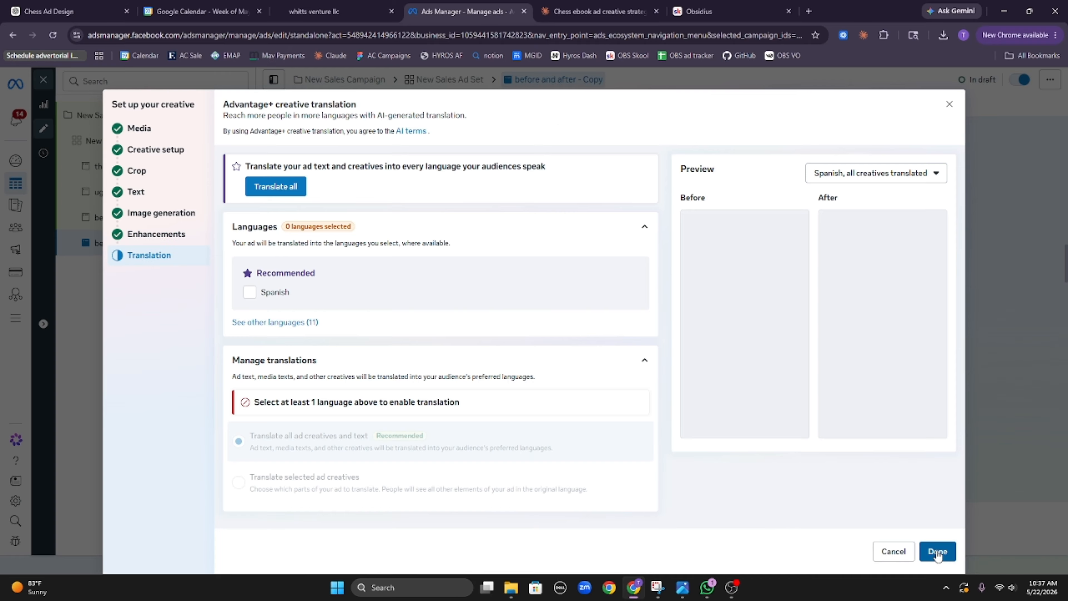
left_click(937, 553)
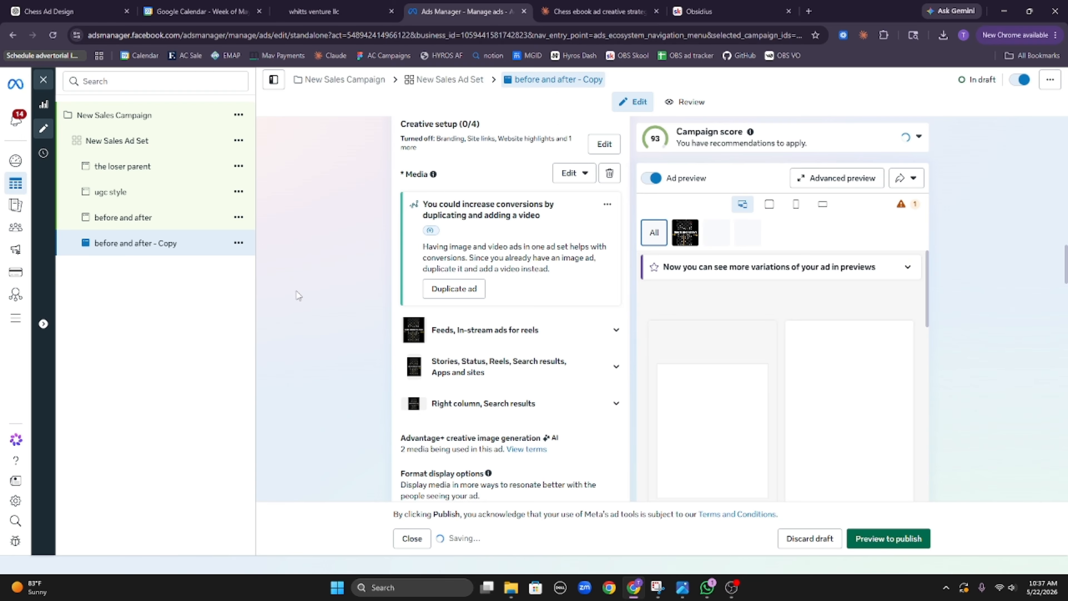
left_click(238, 243)
left_click(301, 308)
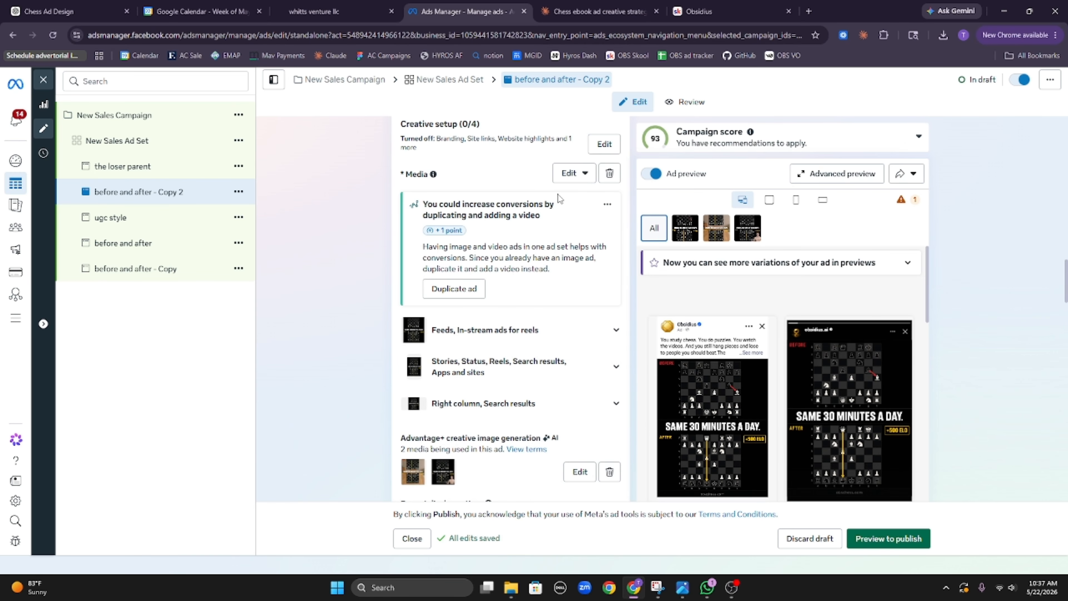
Step: Swap in the '1,600 GAMES. STILL 500.' image with the Square crop set to Original
left_click(574, 173)
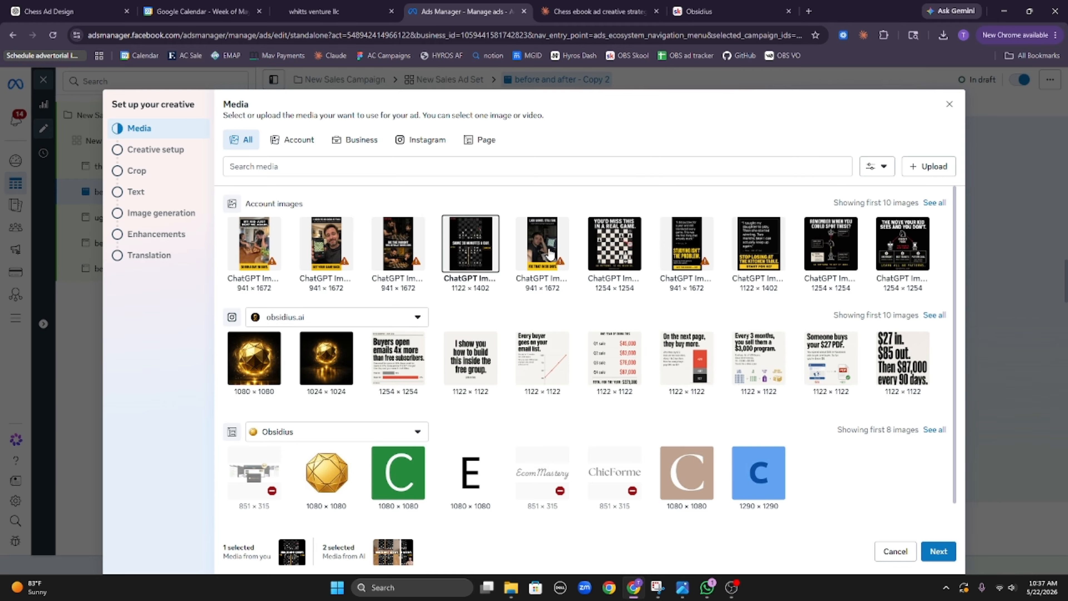
left_click(549, 254)
left_click(950, 554)
left_click(948, 555)
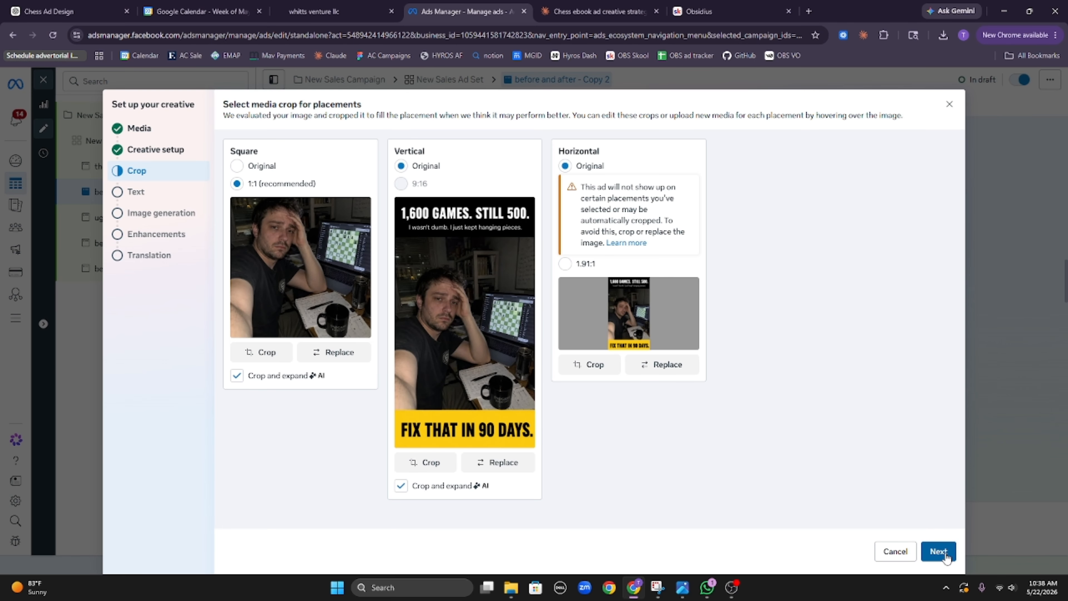
left_click(242, 170)
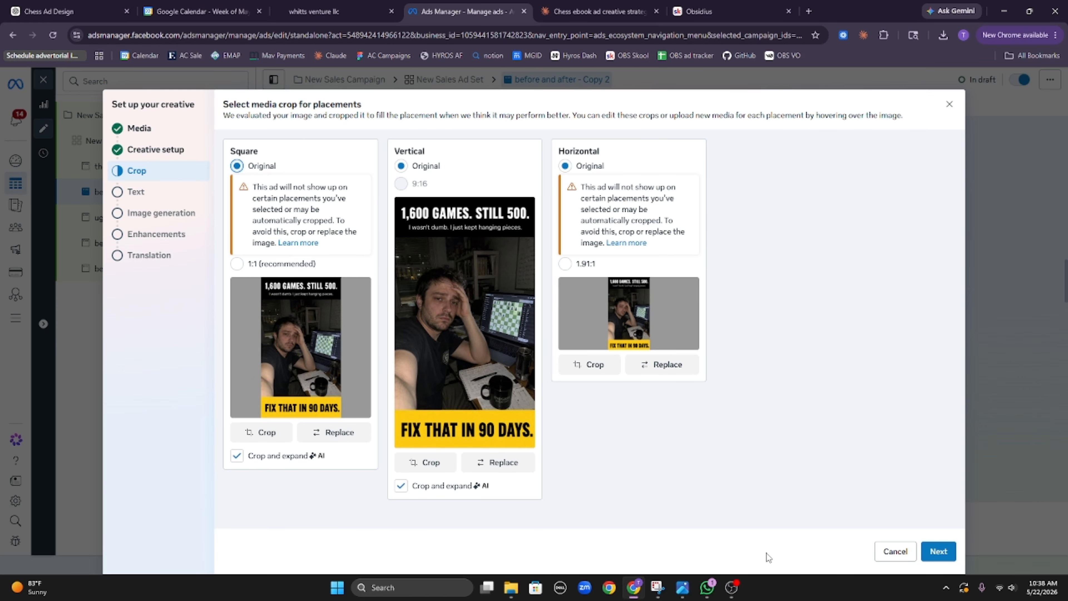
left_click(938, 552)
left_click(938, 551)
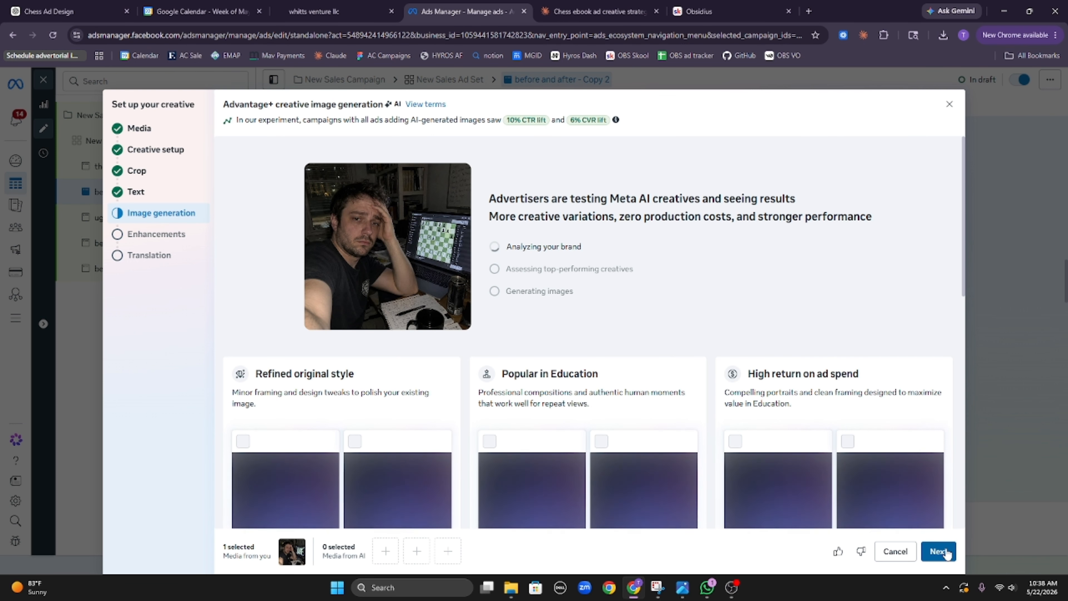
Step: Tick seven generated variations across the Refined, Popular in Education and High return columns
scroll(715, 366, "down", 5)
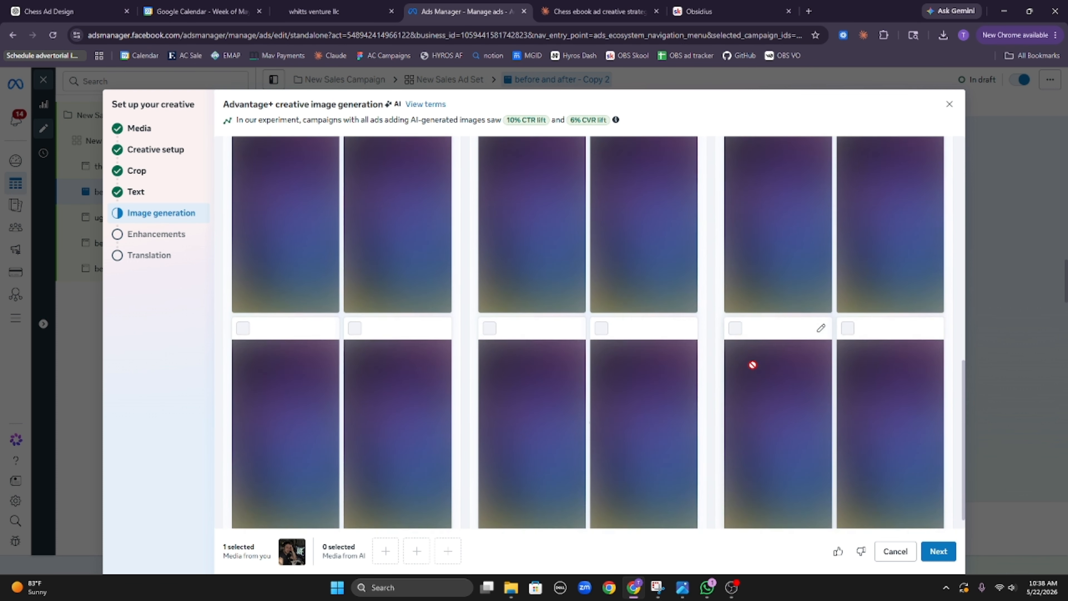
scroll(749, 375, "up", 8)
scroll(746, 374, "down", 5)
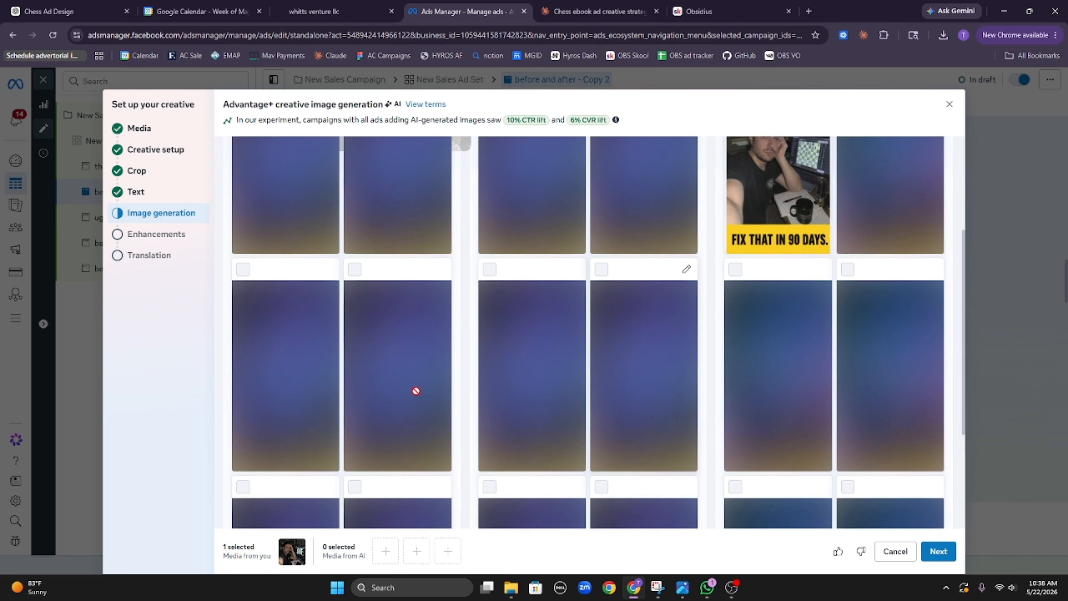
scroll(759, 269, "up", 5)
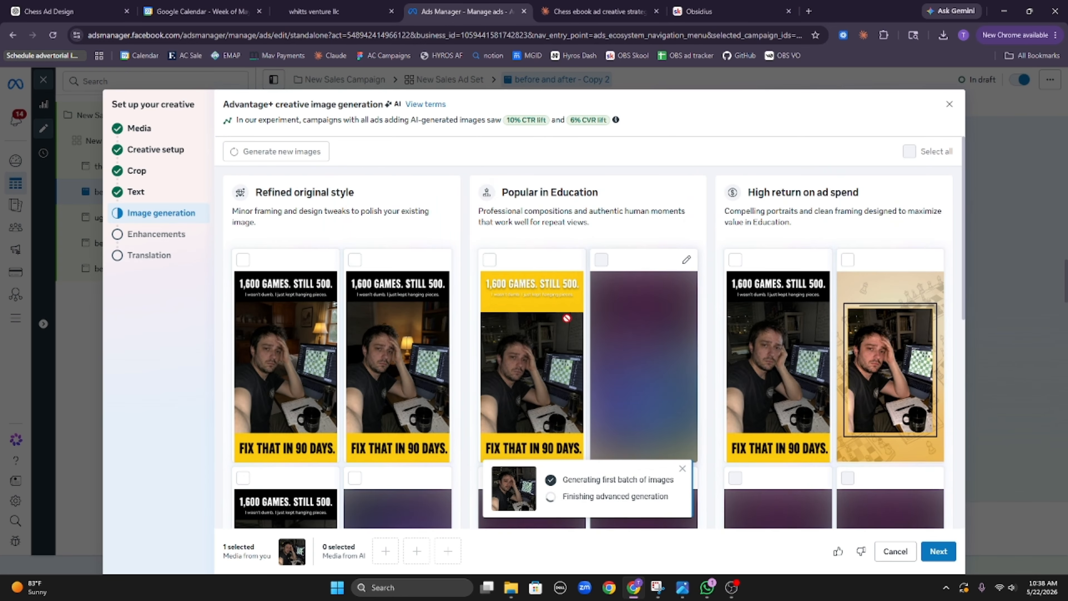
left_click(293, 333)
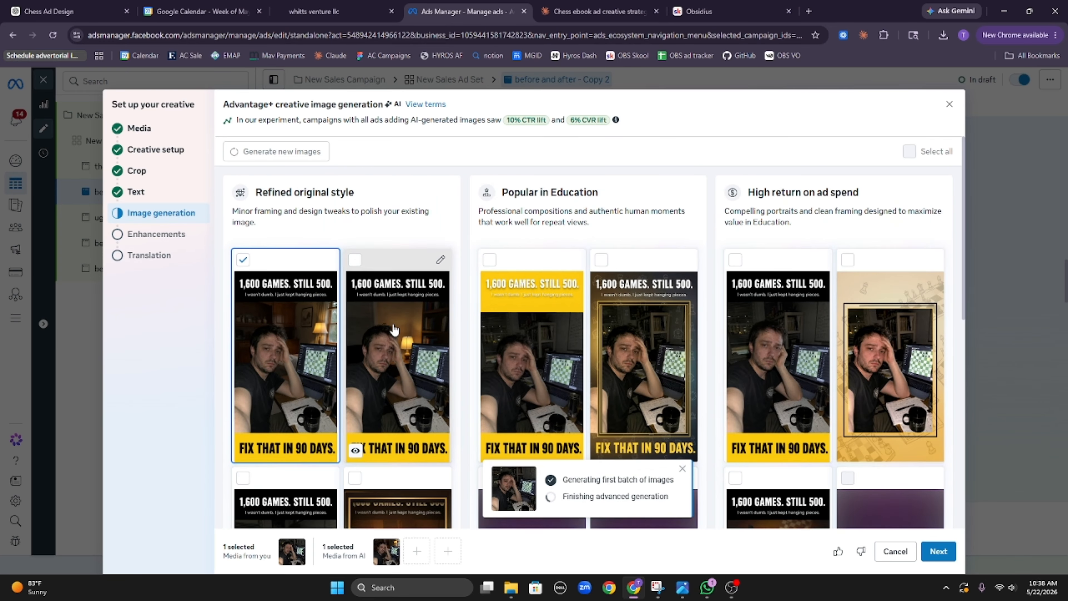
left_click(398, 345)
left_click(527, 371)
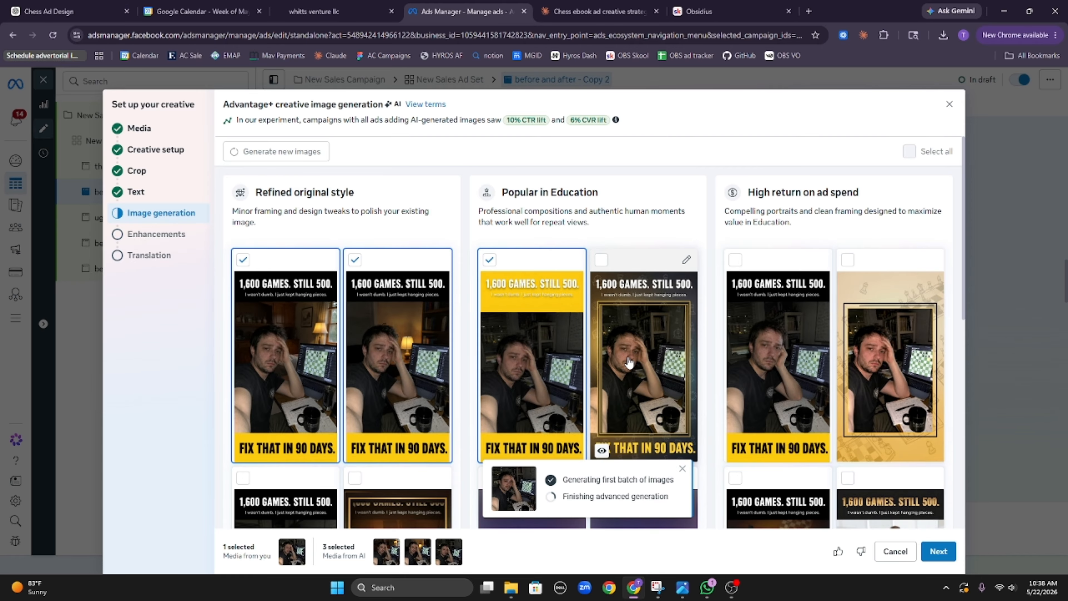
left_click(656, 362)
left_click(776, 372)
scroll(777, 372, "down", 1)
scroll(778, 373, "down", 5)
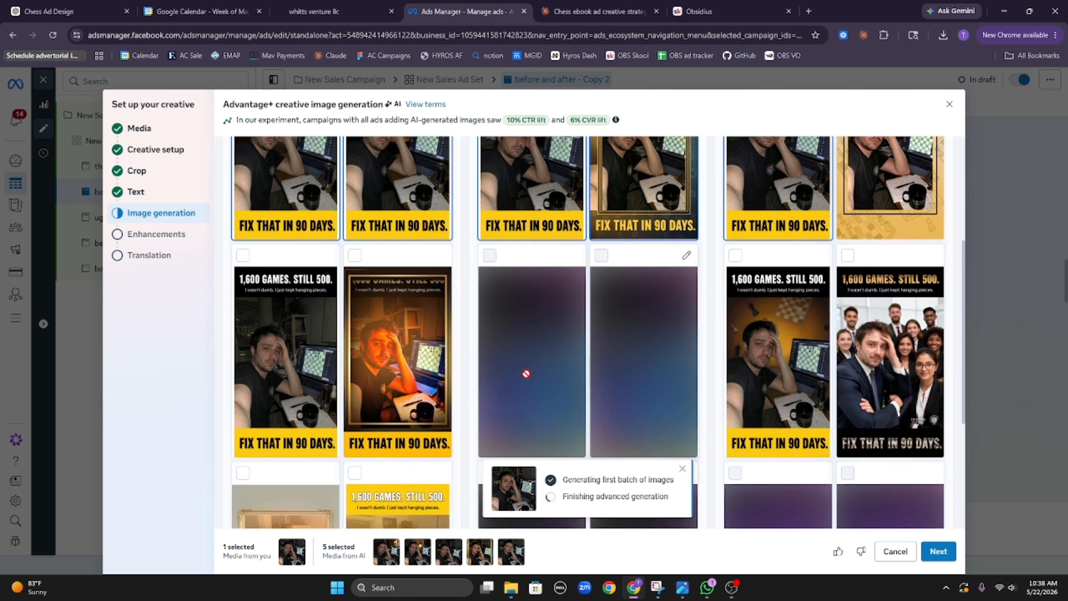
left_click(303, 377)
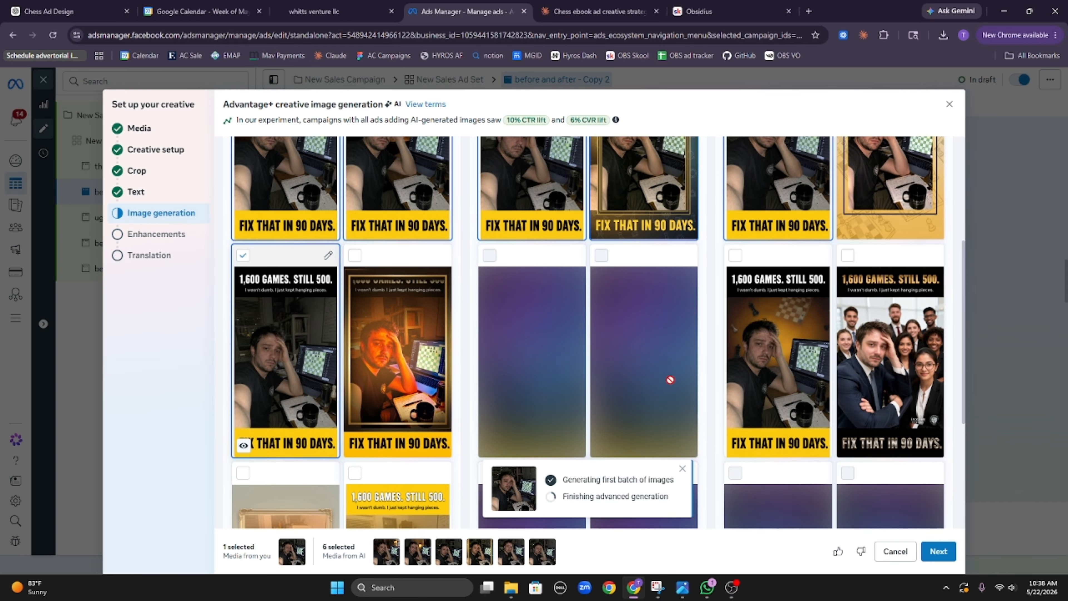
left_click(783, 374)
Step: Add four more variations, including 'MY 90-DAY TRANSFORMATION', and close the creative setup
scroll(783, 373, "down", 5)
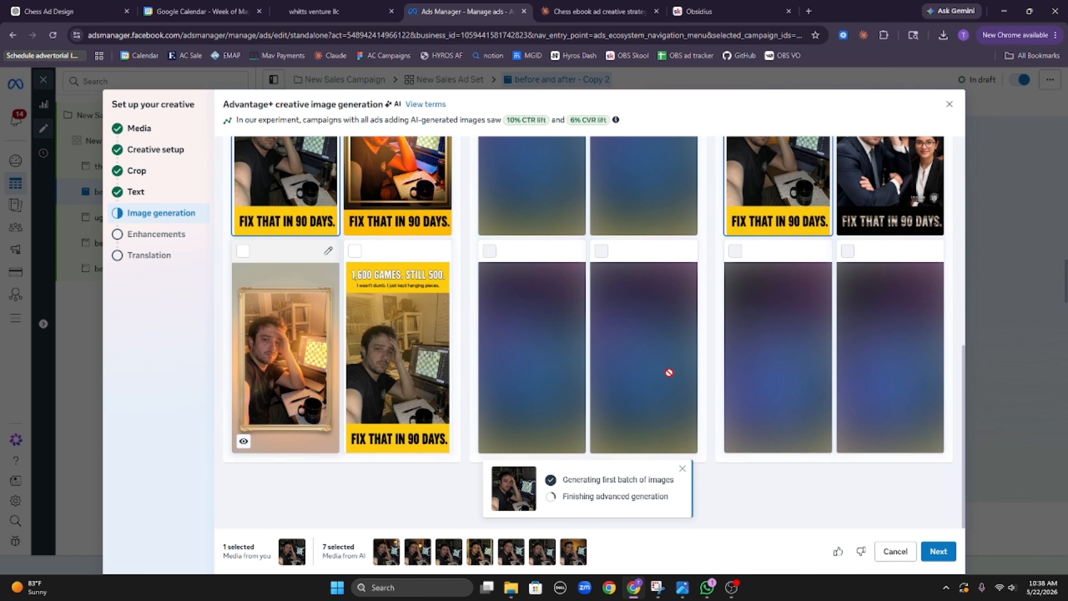
scroll(505, 349, "up", 4)
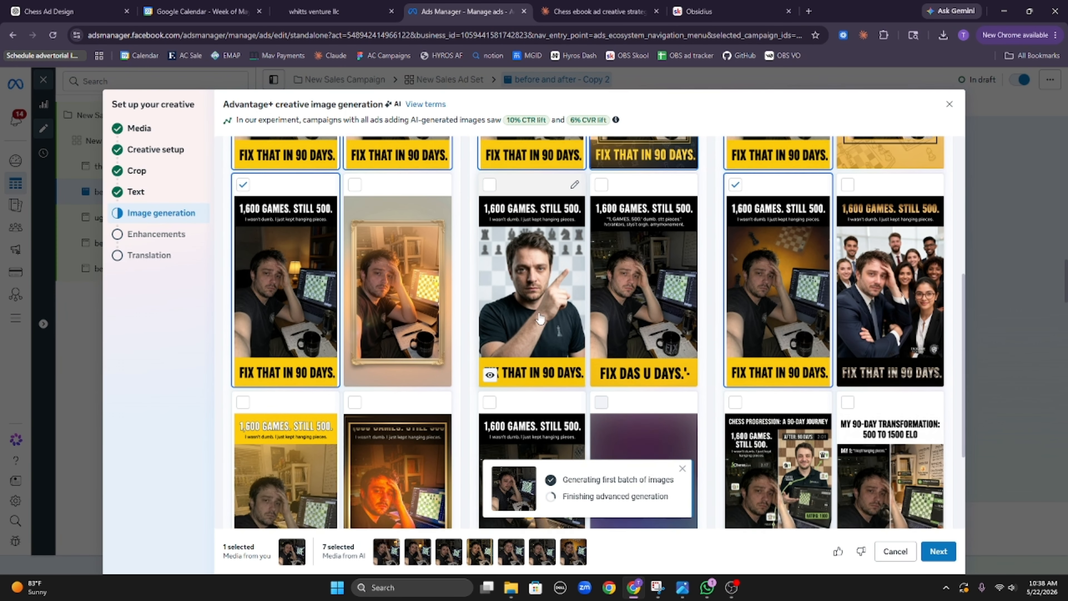
scroll(540, 319, "up", 1)
scroll(535, 328, "up", 1)
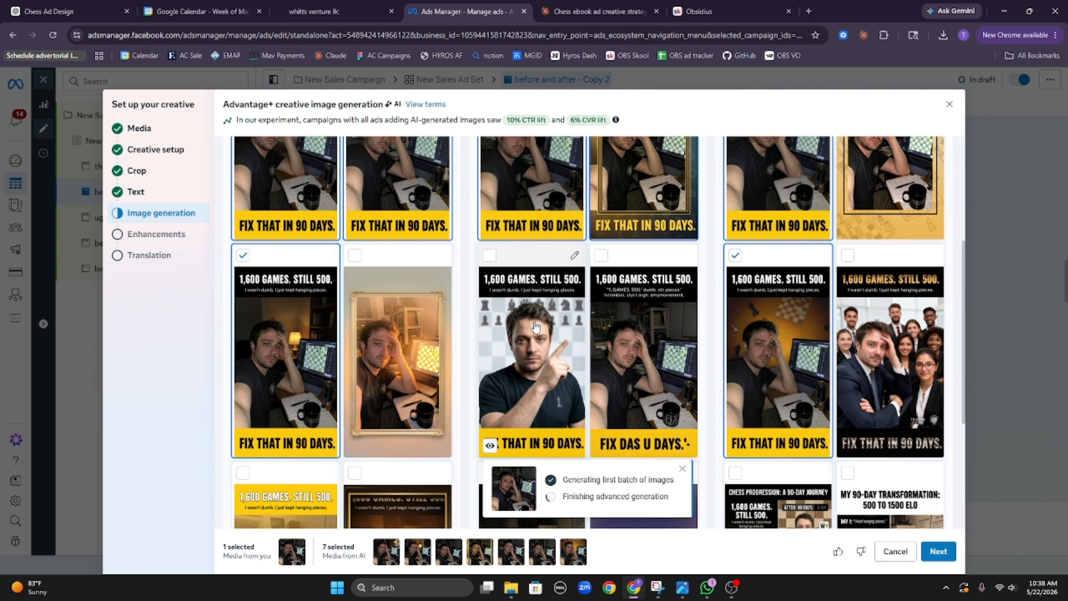
left_click(537, 331)
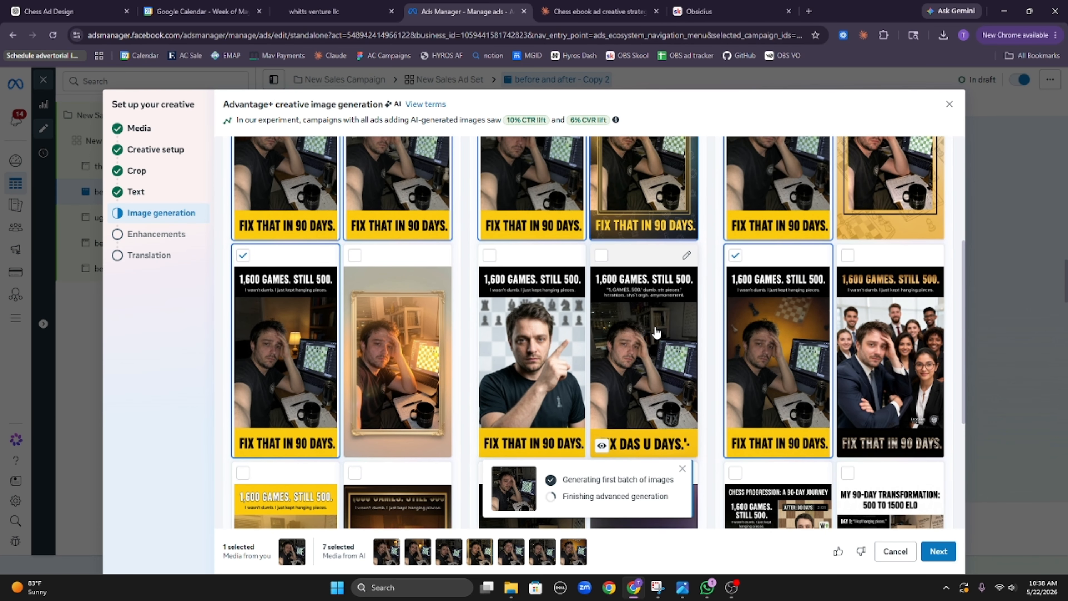
left_click(656, 332)
scroll(652, 363, "down", 5)
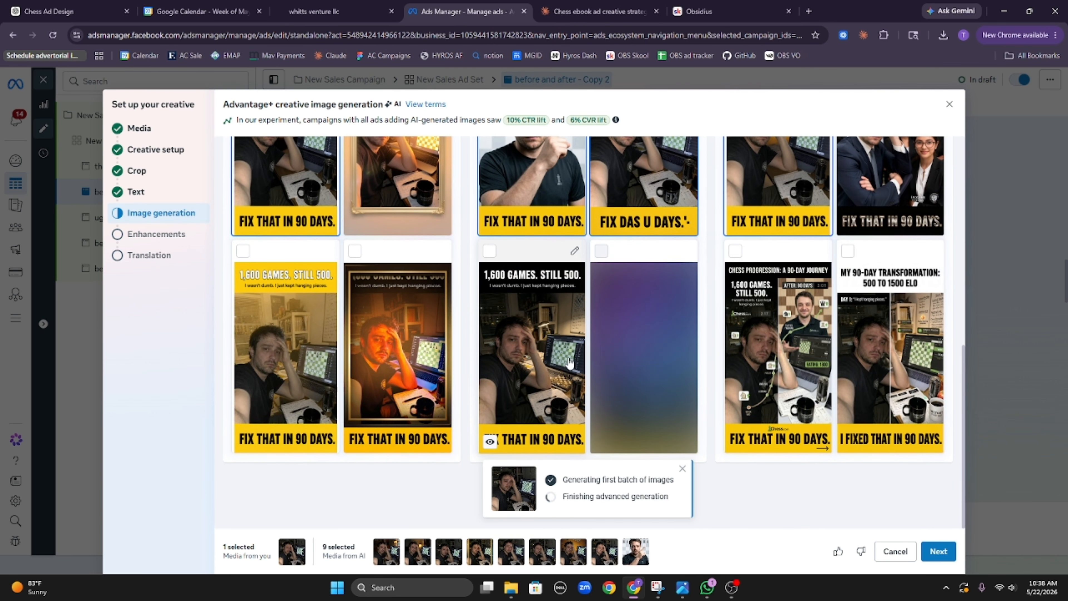
left_click(546, 361)
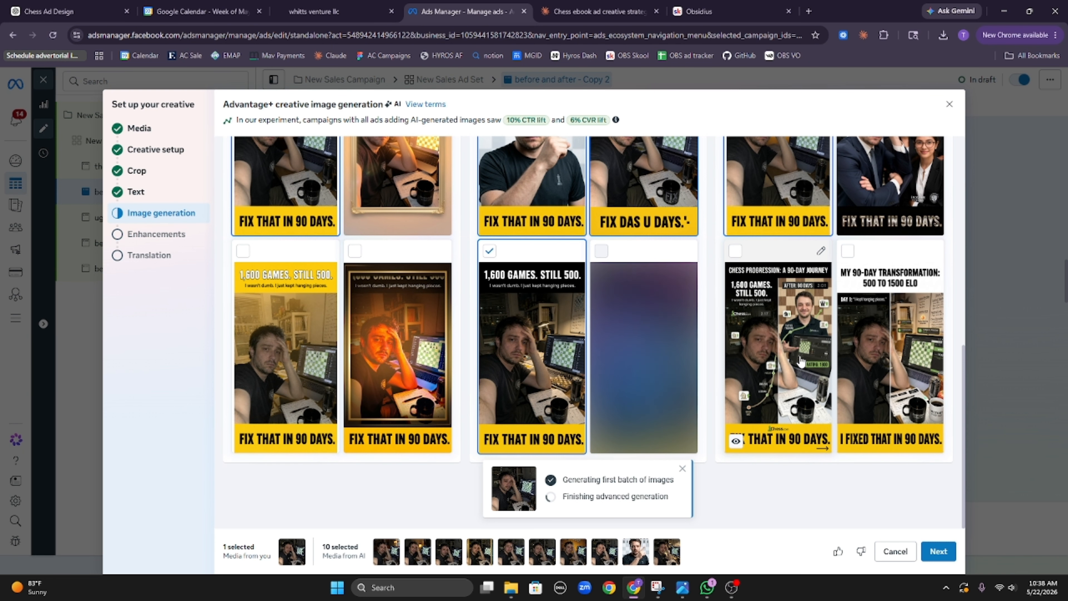
left_click(921, 380)
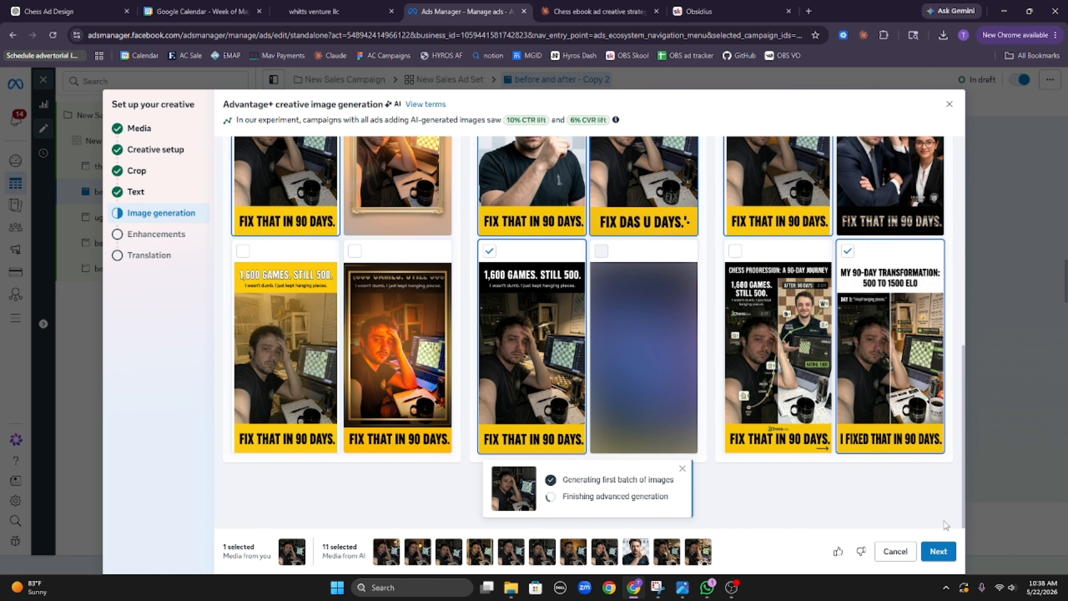
left_click(944, 552)
left_click(944, 552)
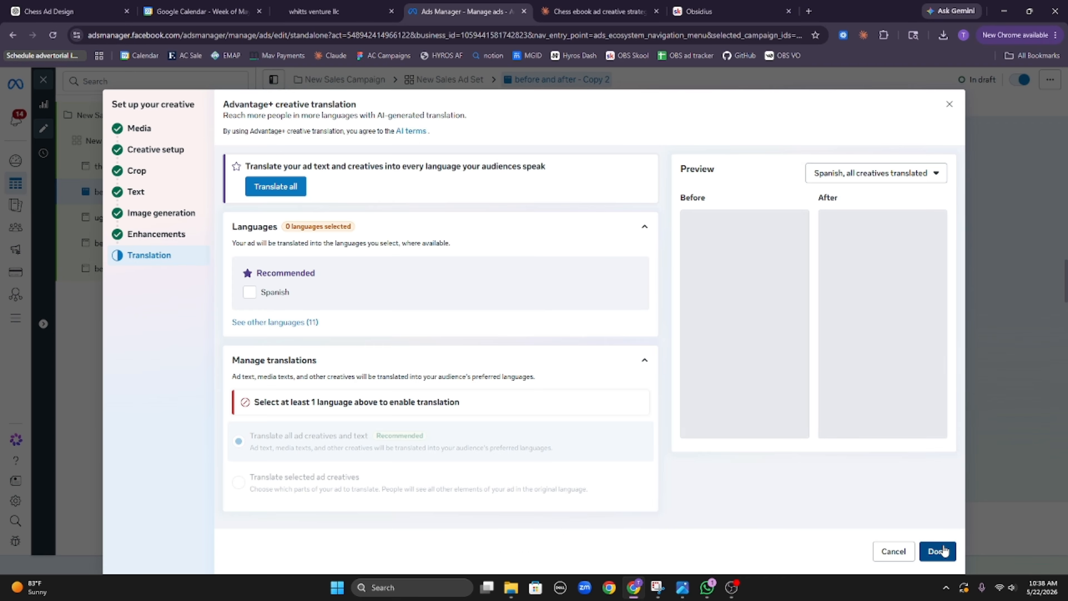
left_click(937, 552)
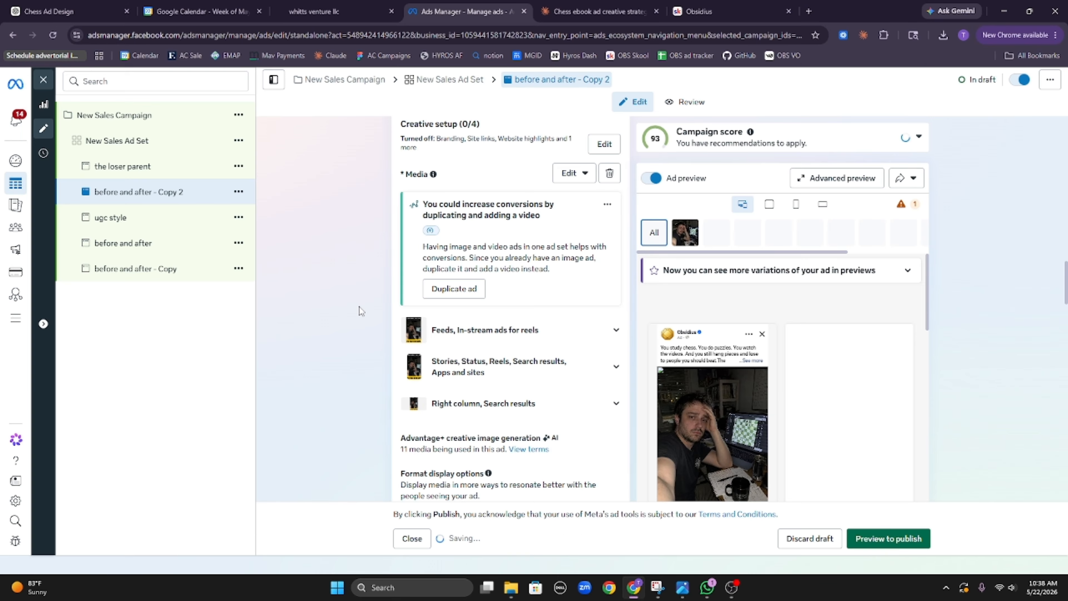
Step: Quick-duplicate the ad as Copy 3 and swap in the 'Studying isn't the problem' image
left_click(238, 191)
left_click(323, 257)
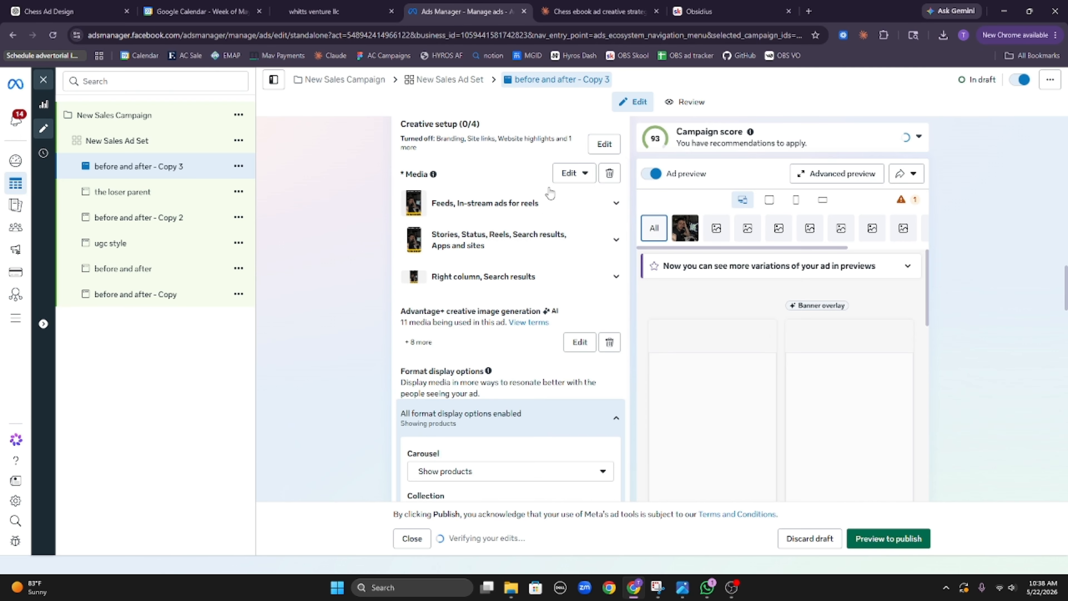
left_click(567, 201)
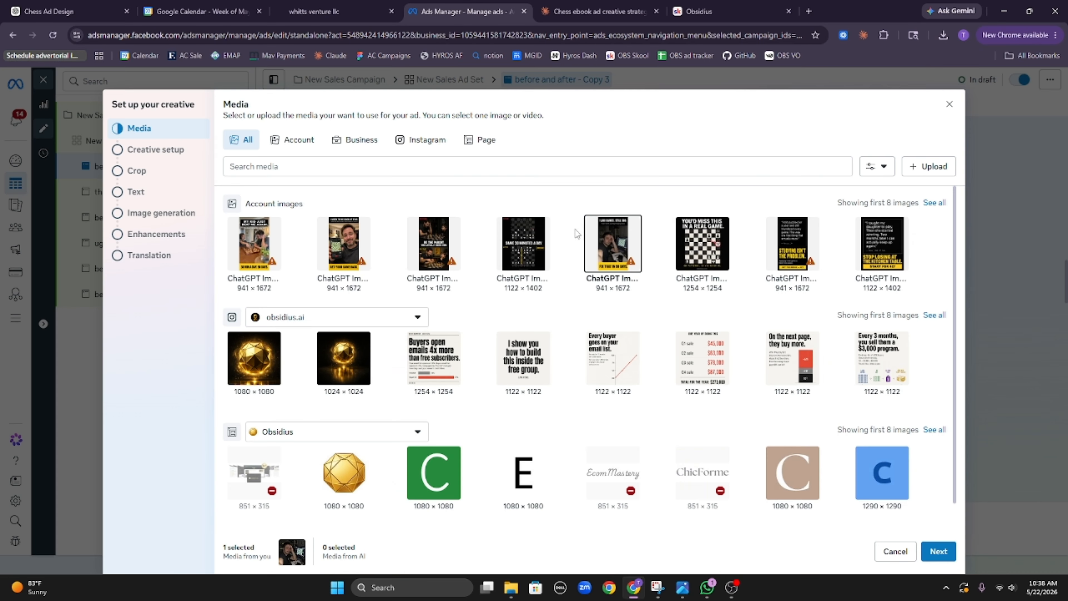
mouse_move(595, 266)
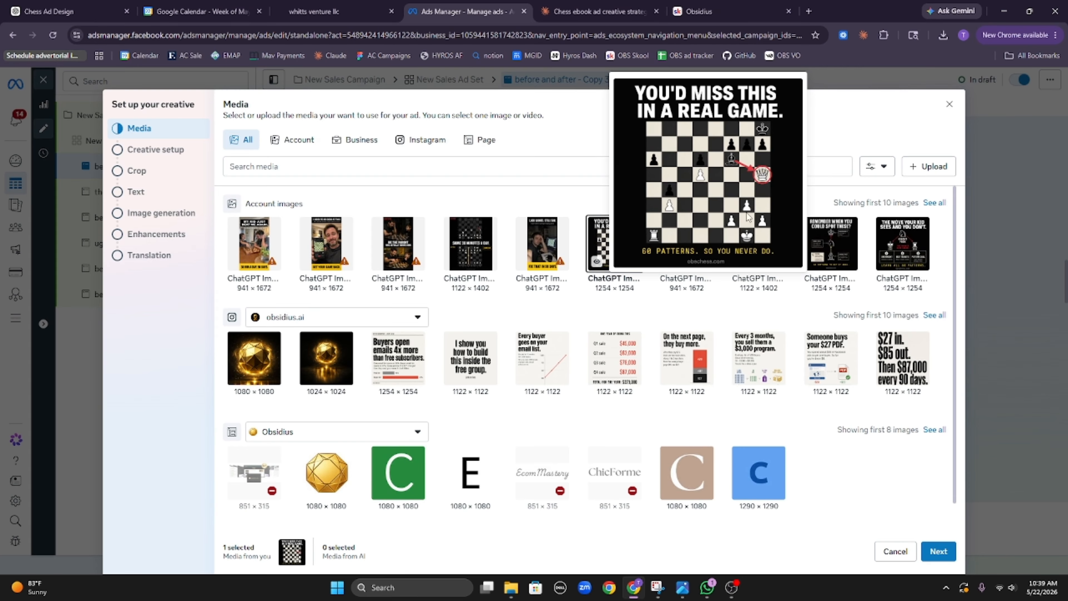
left_click(682, 250)
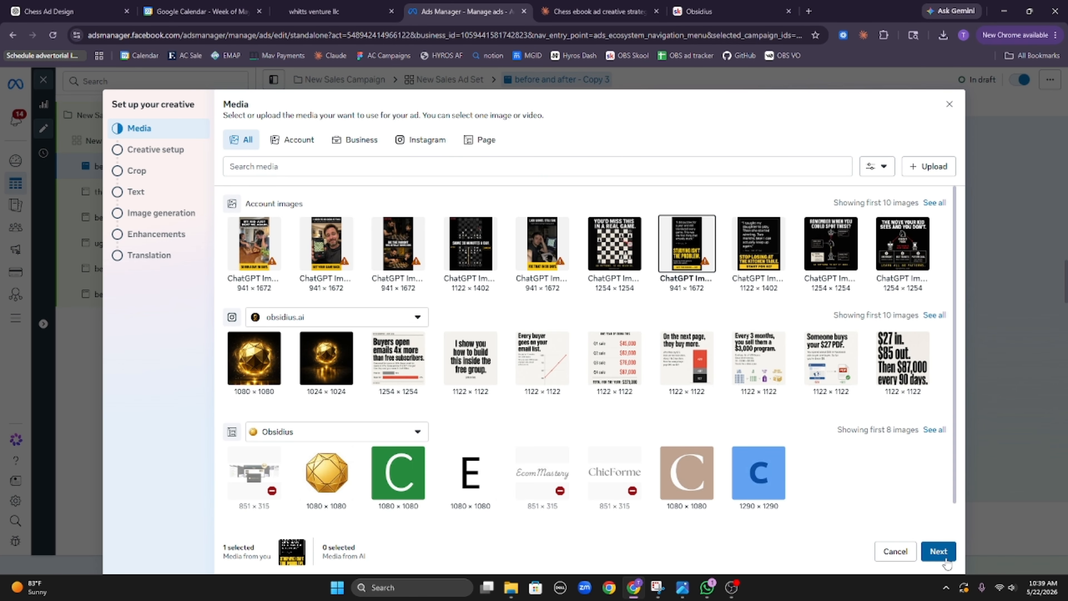
left_click(938, 551)
left_click(939, 551)
left_click(938, 551)
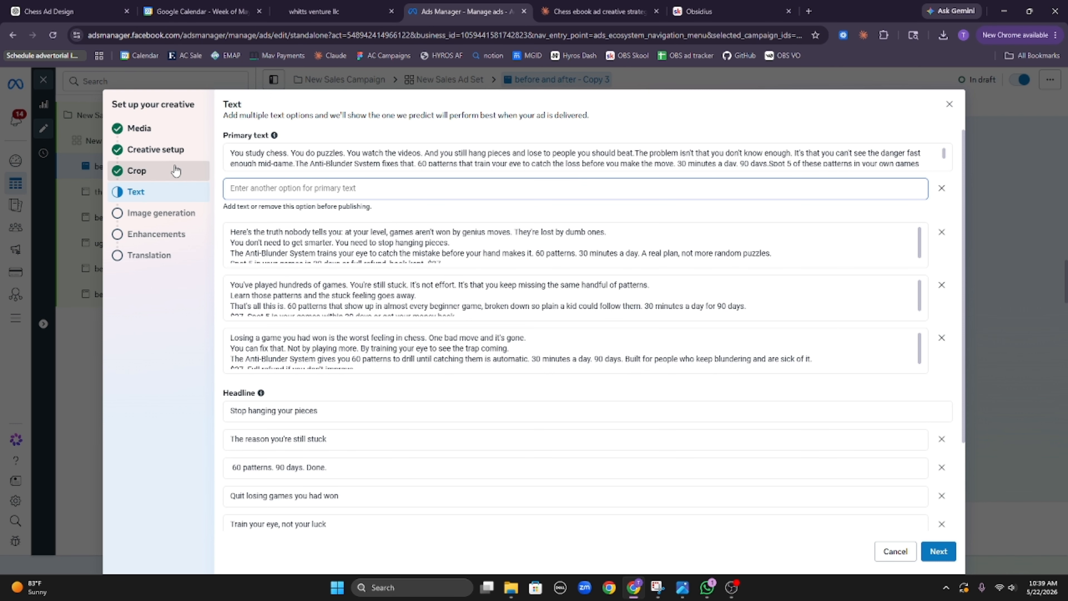
Step: Keep the square crop at Original rather than 1:1 and reach image generation
left_click(139, 171)
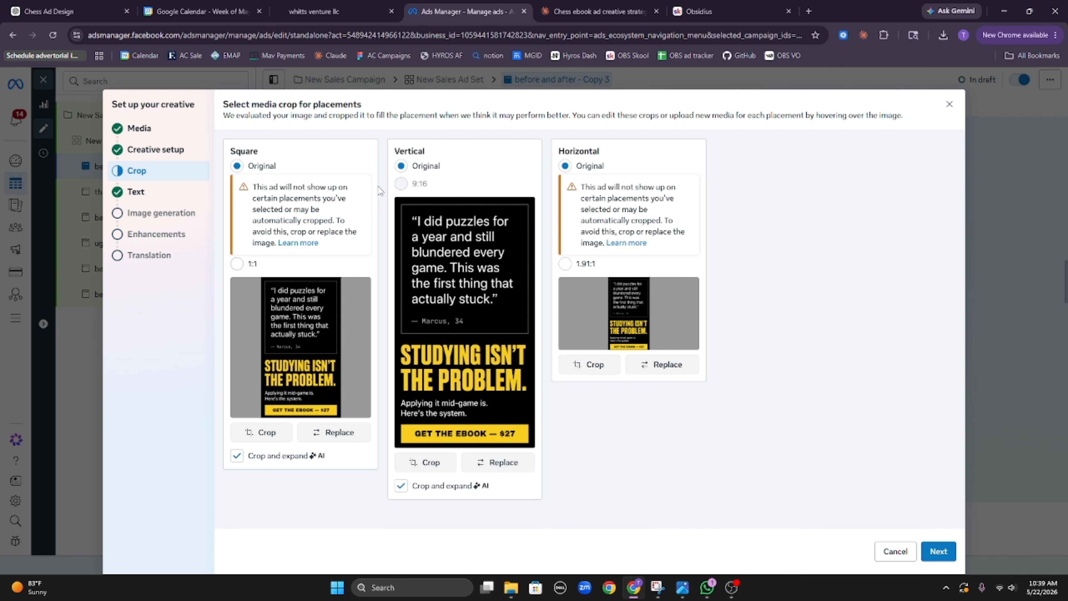
left_click(236, 264)
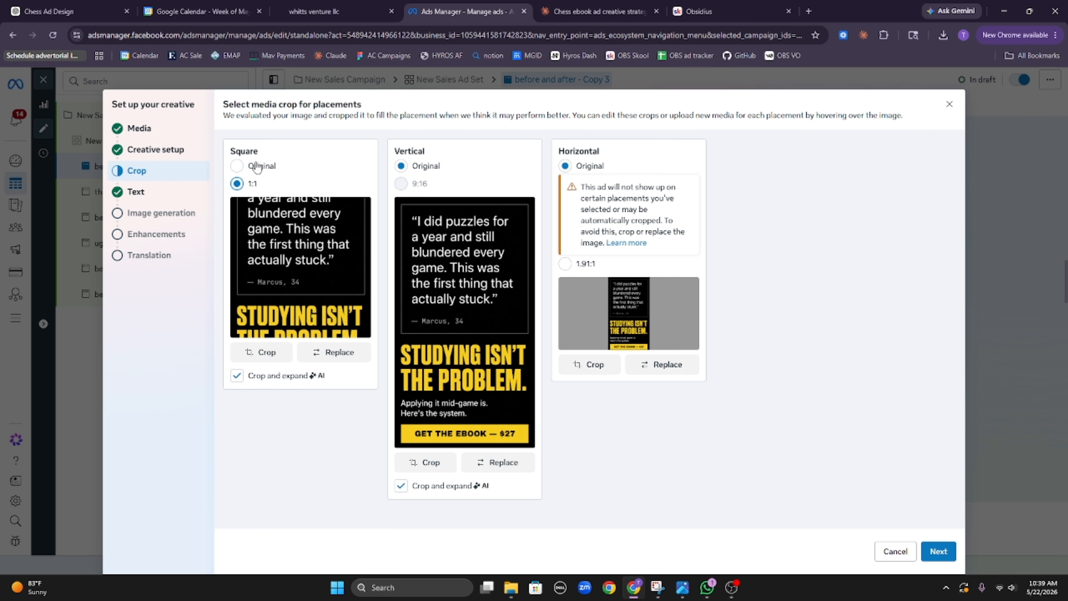
left_click(236, 166)
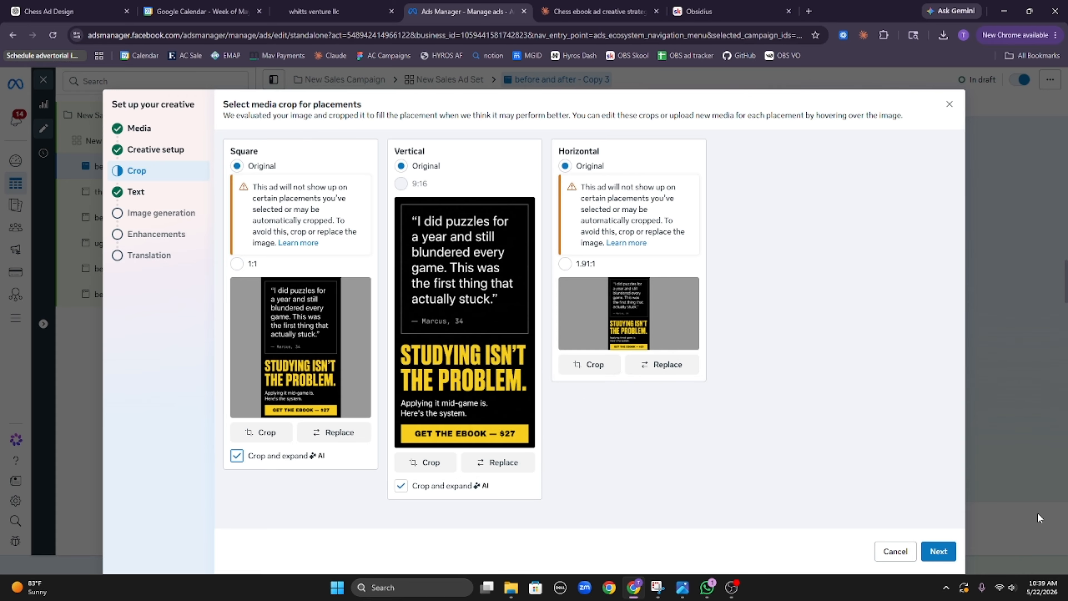
left_click(948, 555)
left_click(938, 552)
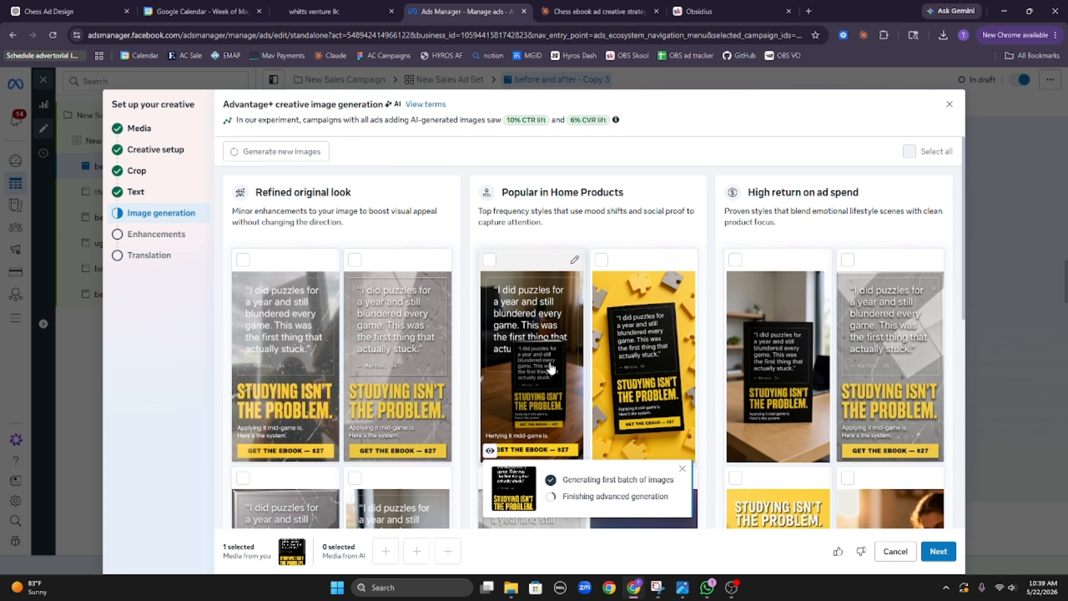
Step: Add six AI variations, including bookshelf and chat-bubble phone images, and finish the setup
left_click(542, 383)
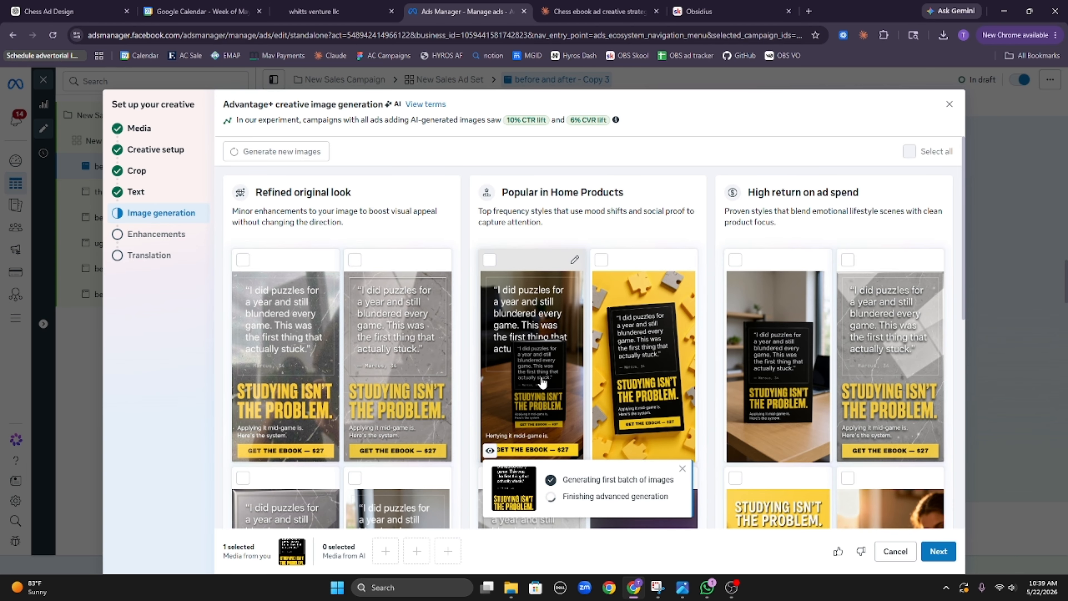
left_click(770, 362)
scroll(771, 363, "down", 5)
scroll(771, 362, "down", 2)
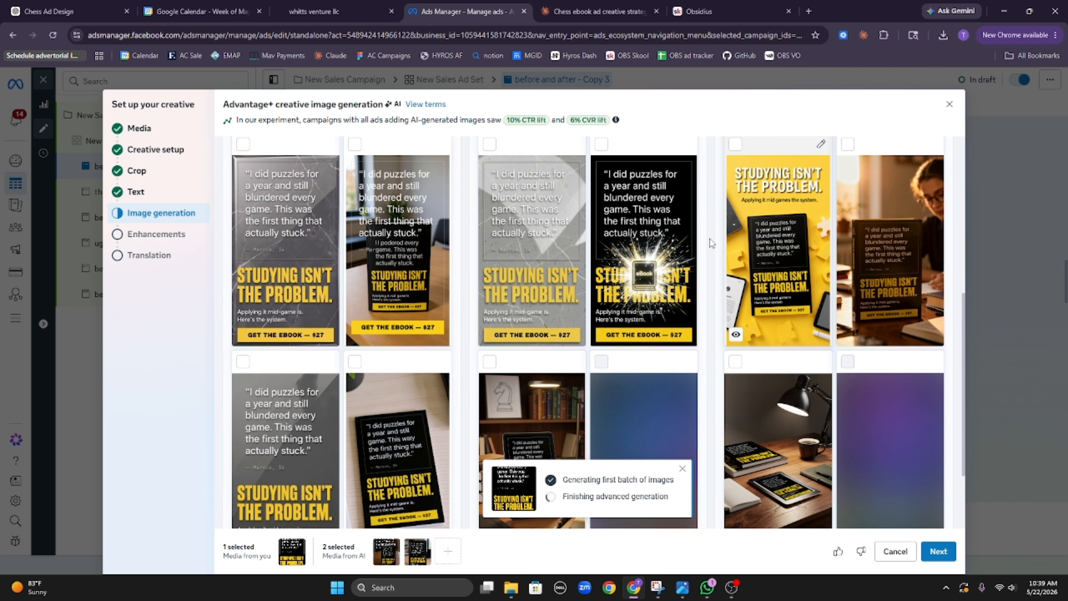
scroll(531, 318, "down", 3)
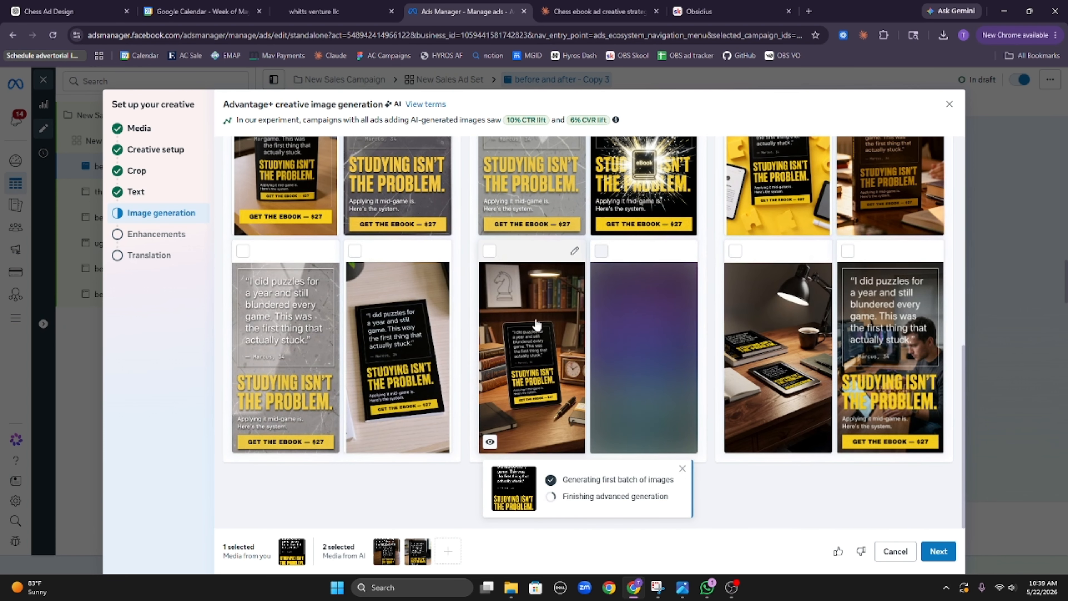
left_click(531, 320)
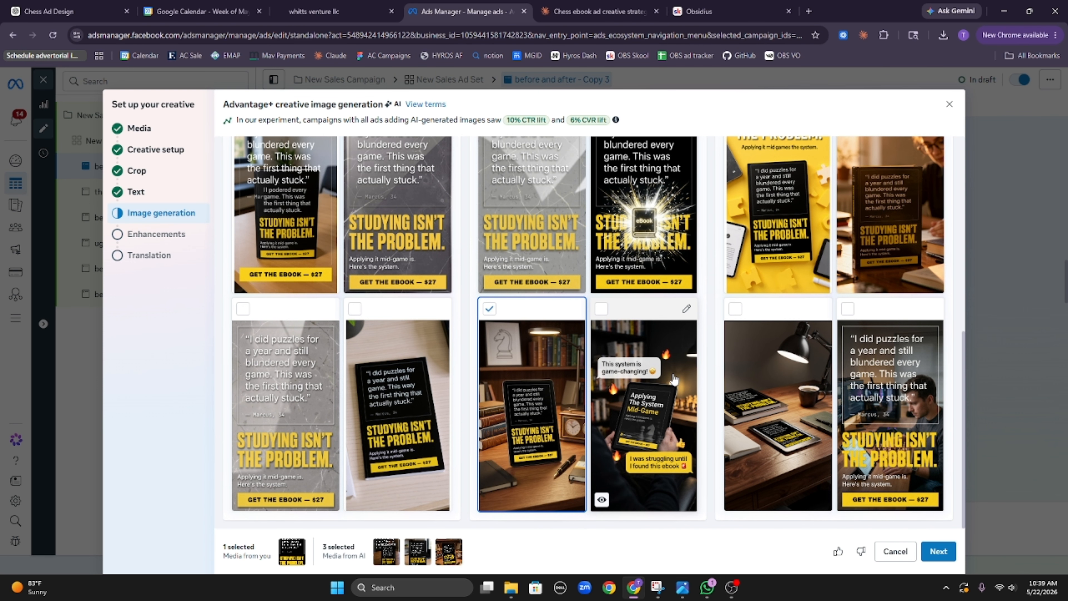
left_click(673, 378)
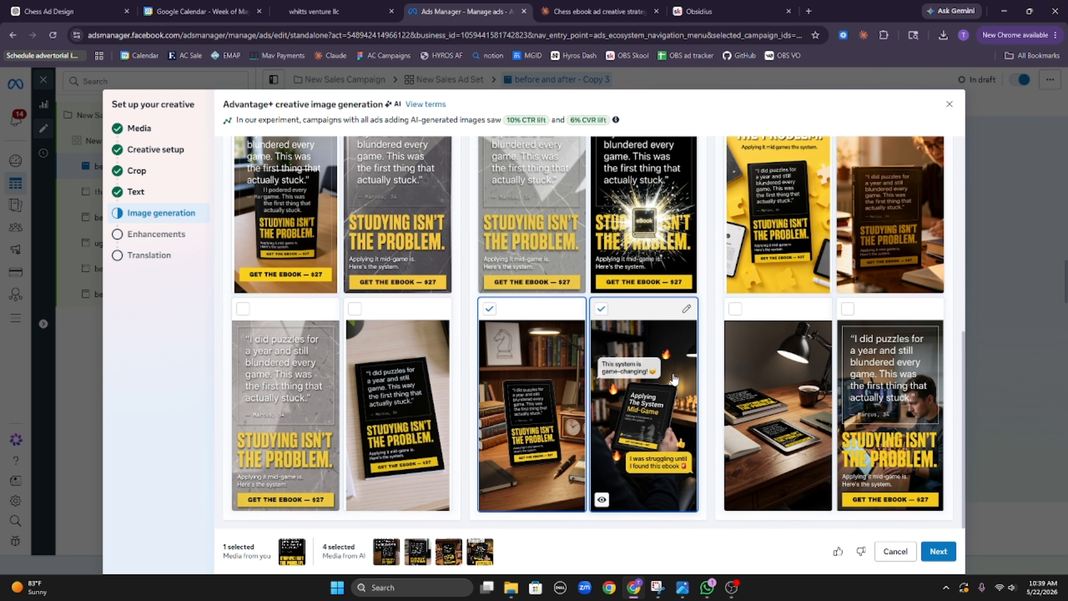
left_click(869, 392)
left_click(426, 406)
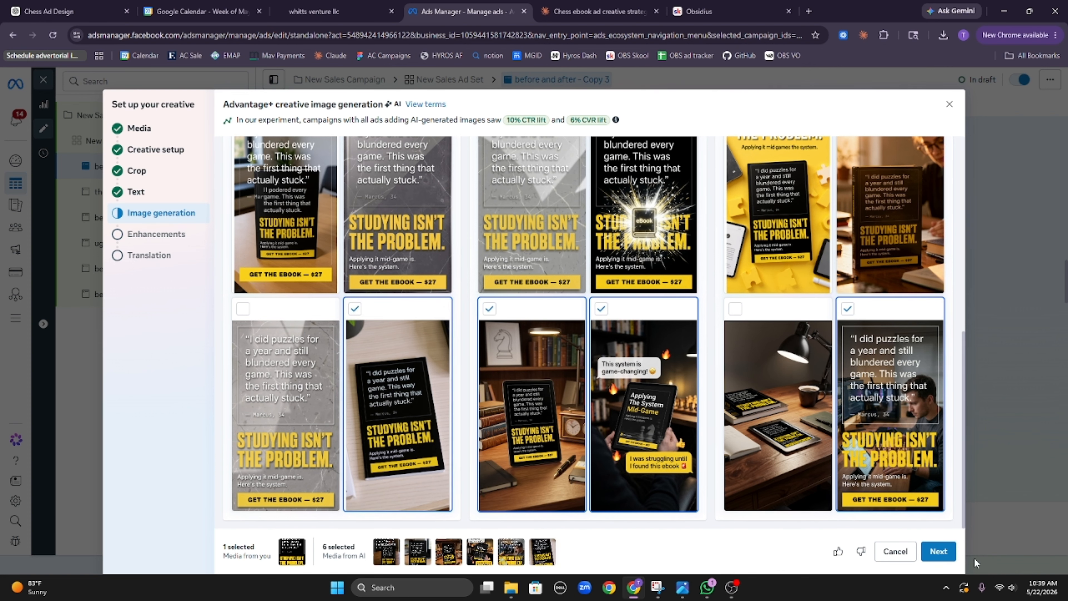
left_click(940, 553)
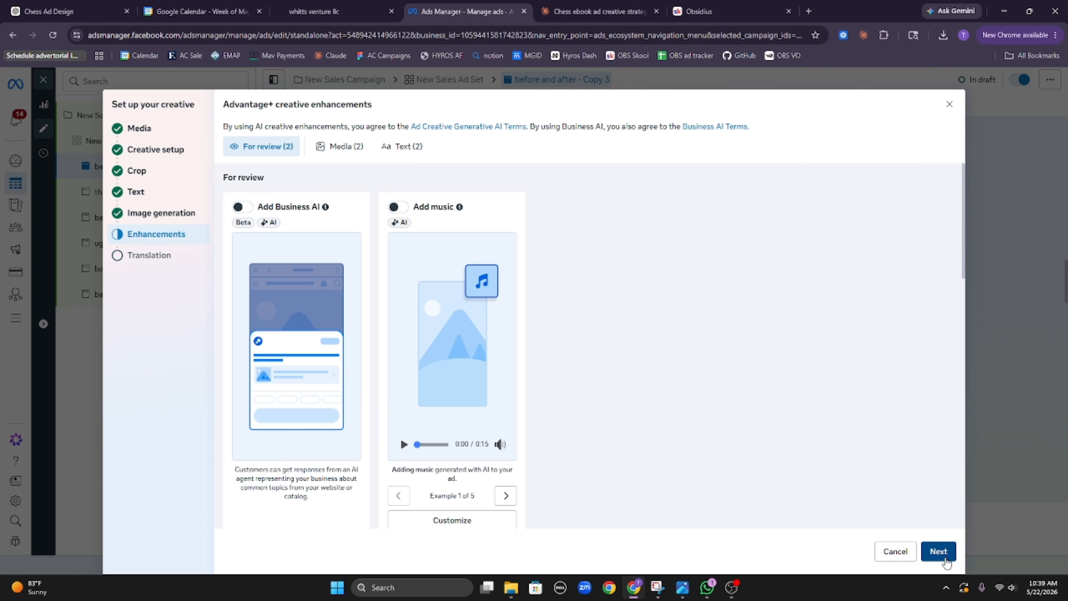
left_click(940, 552)
left_click(941, 552)
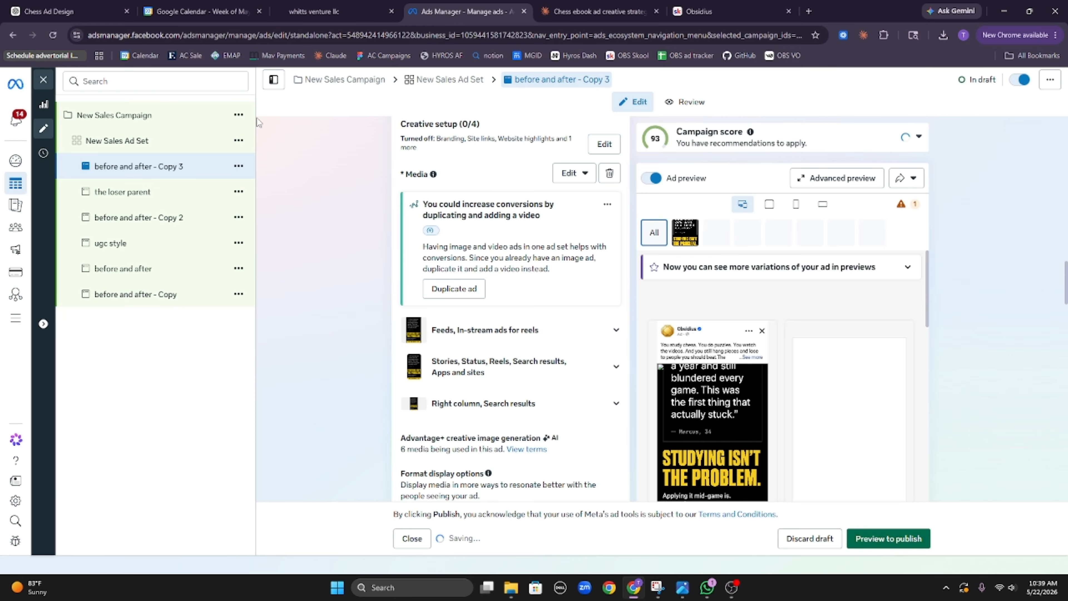
Step: Quick-duplicate Copy 3 as Copy 4 and choose the 'Stop losing at the kitchen table' image
left_click(239, 166)
left_click(261, 229)
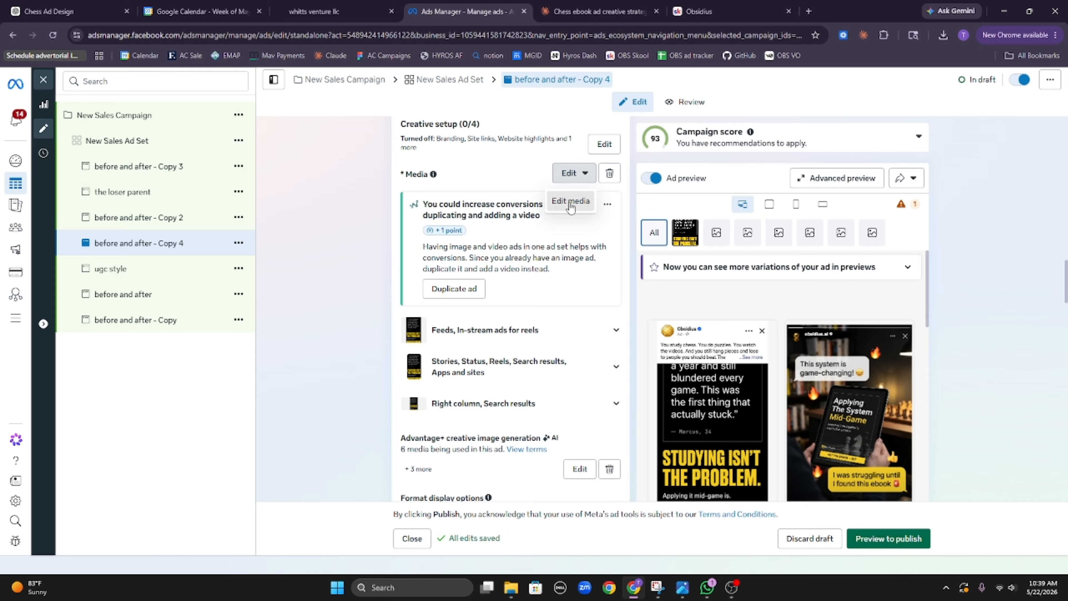
left_click(570, 202)
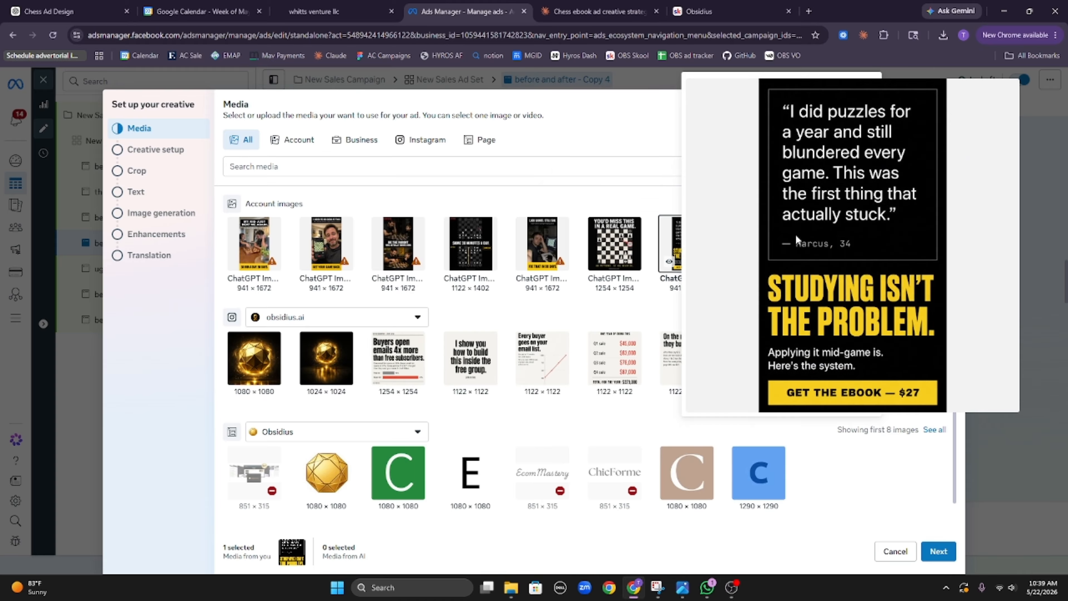
left_click(753, 251)
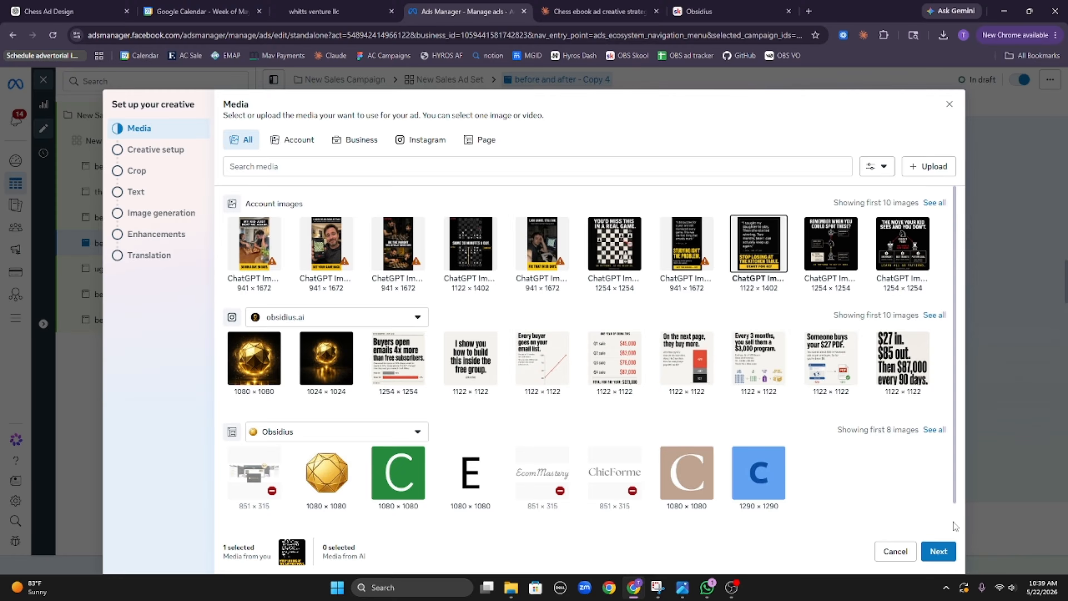
Step: Advance through the setup steps to review the generated AI image variations
left_click(940, 550)
left_click(940, 550)
left_click(941, 550)
left_click(942, 549)
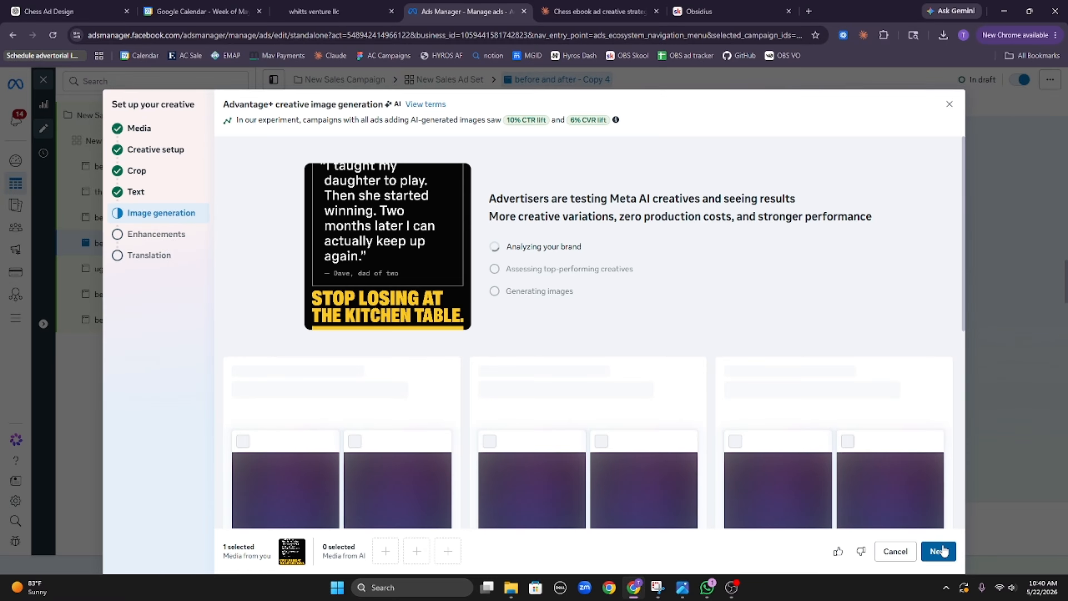
scroll(393, 227, "down", 6)
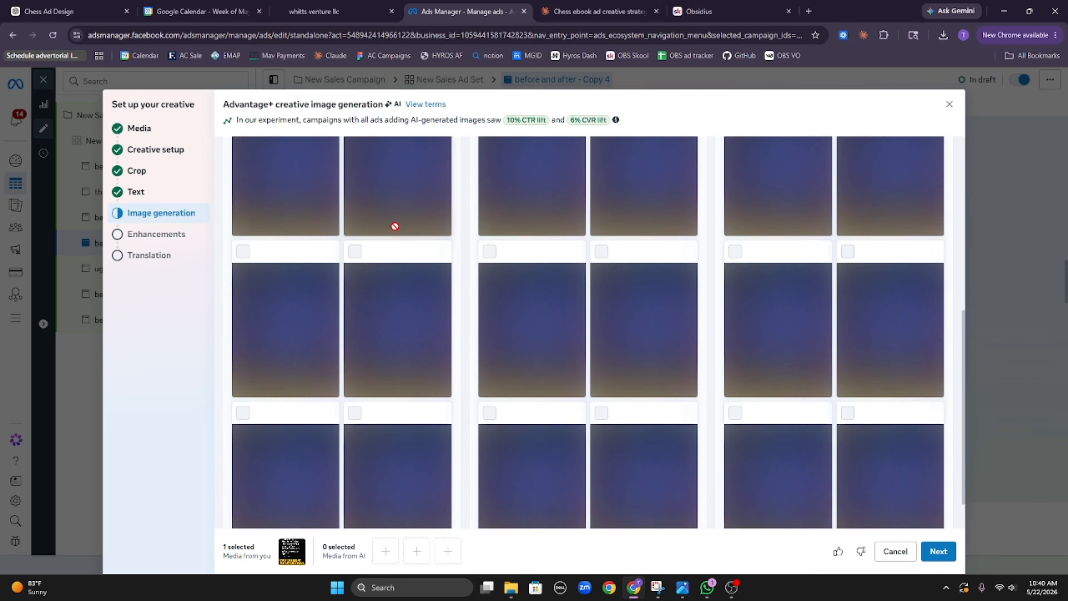
scroll(428, 210, "up", 6)
scroll(424, 209, "down", 5)
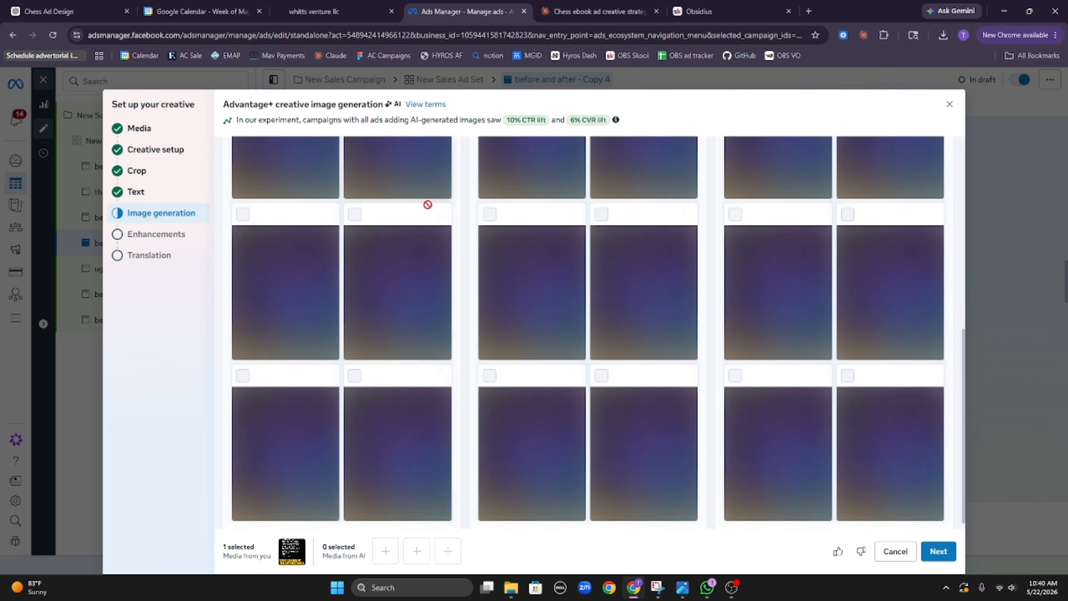
scroll(433, 208, "up", 5)
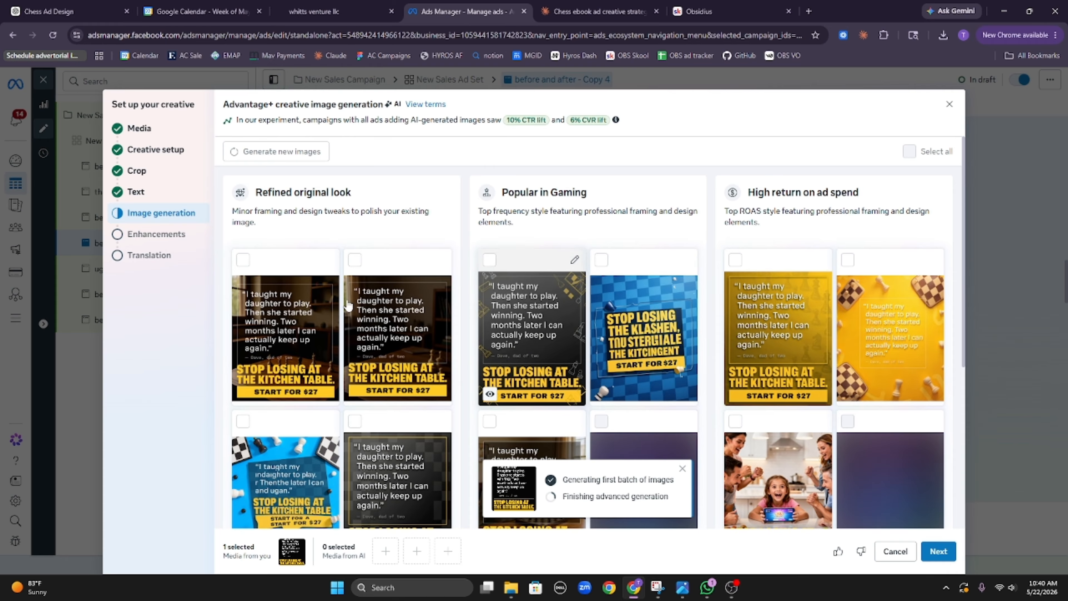
Step: Add one generated chess-piece image to Copy 4's AI variations
scroll(306, 332, "down", 3)
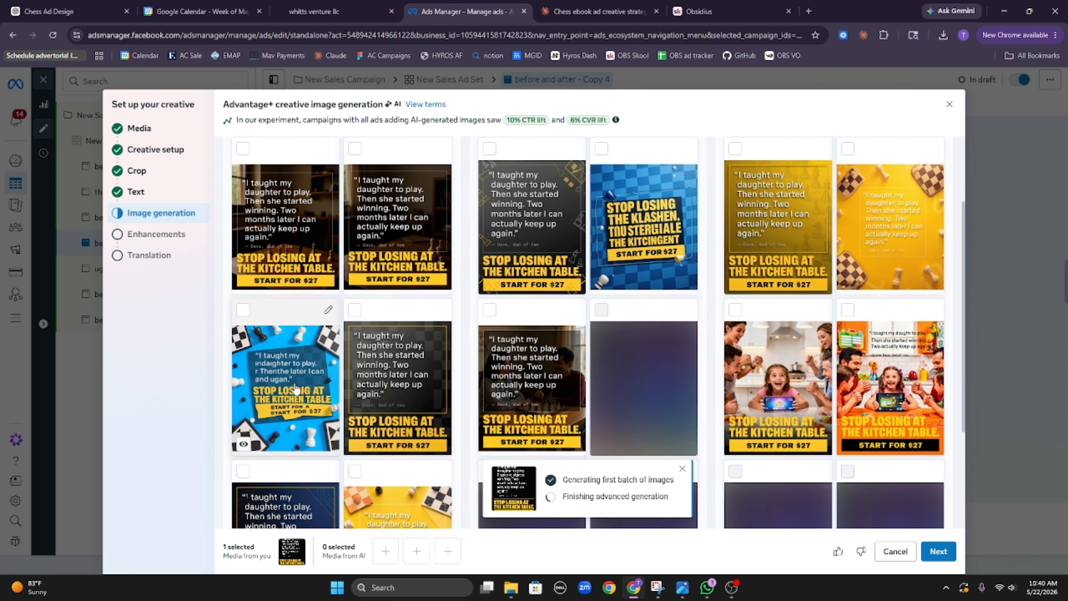
scroll(410, 459, "down", 4)
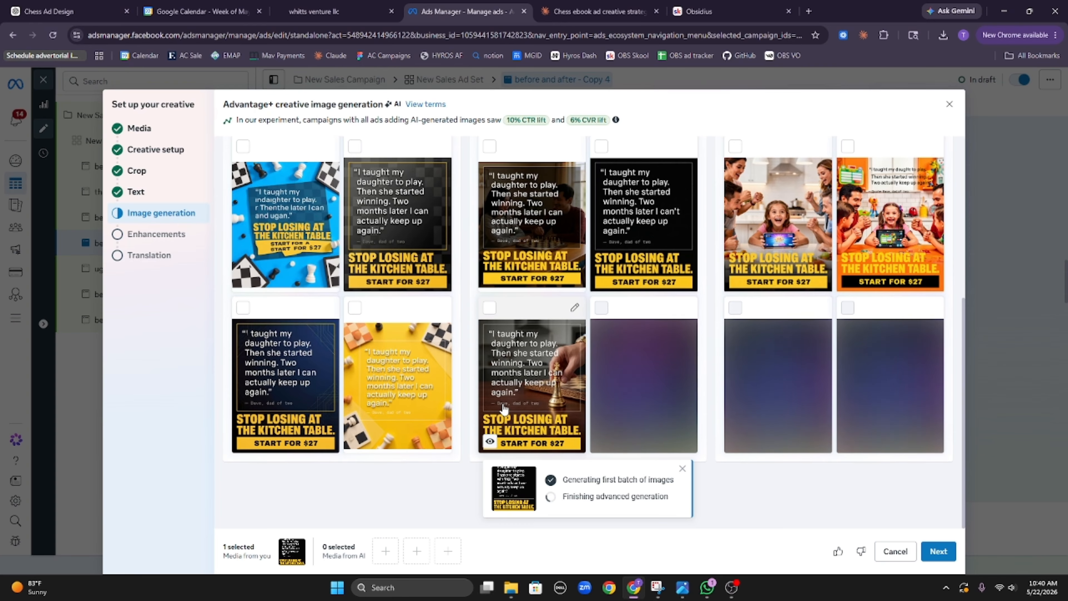
left_click(502, 408)
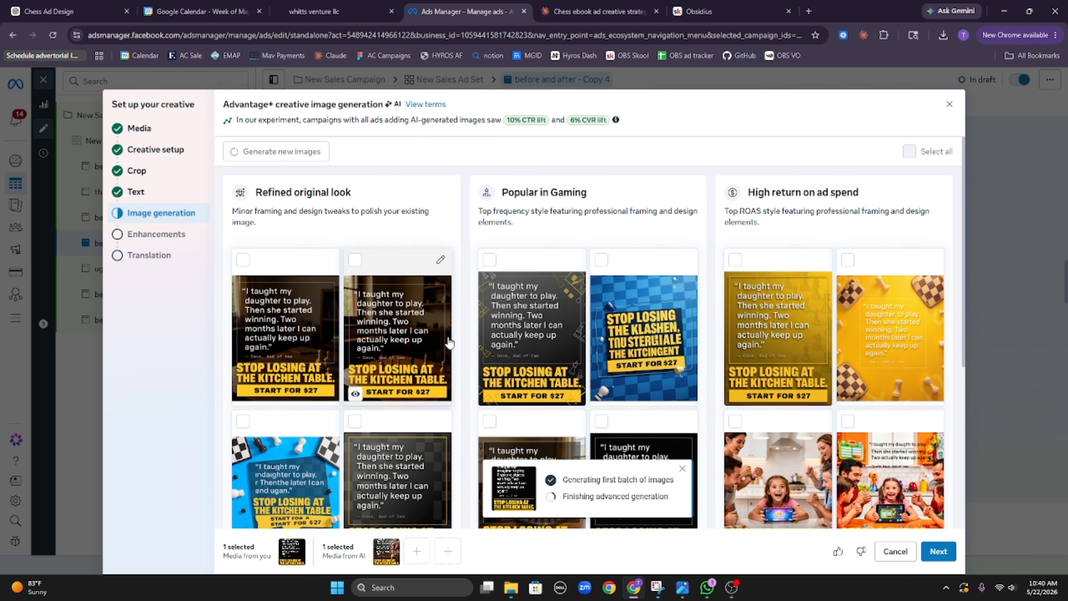
scroll(648, 382, "down", 2)
scroll(648, 384, "down", 5)
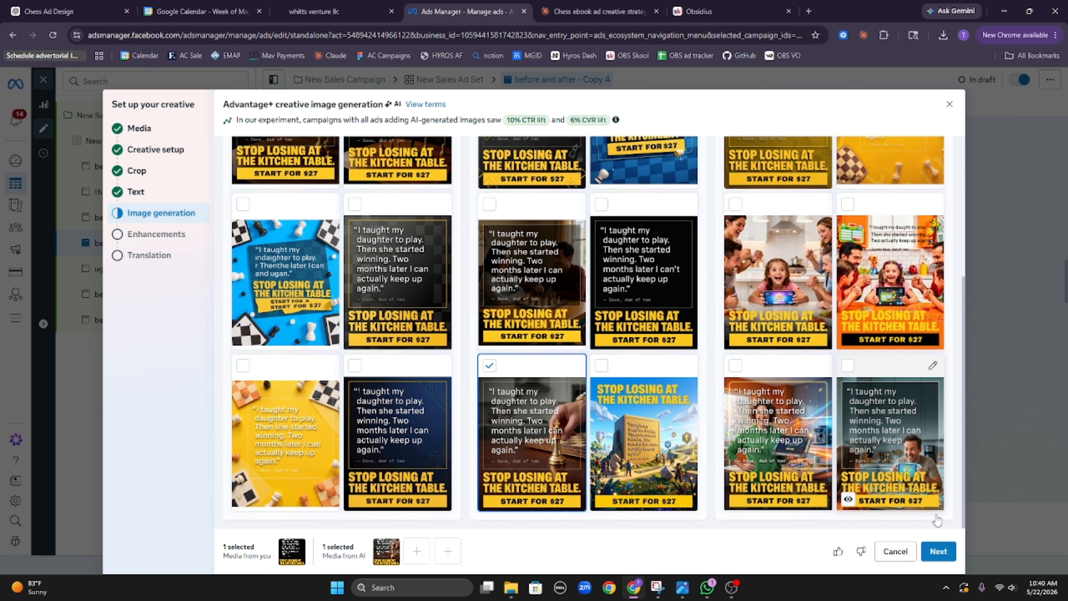
Step: Skip enhancements and translation to close Copy 4's creative setup
left_click(939, 551)
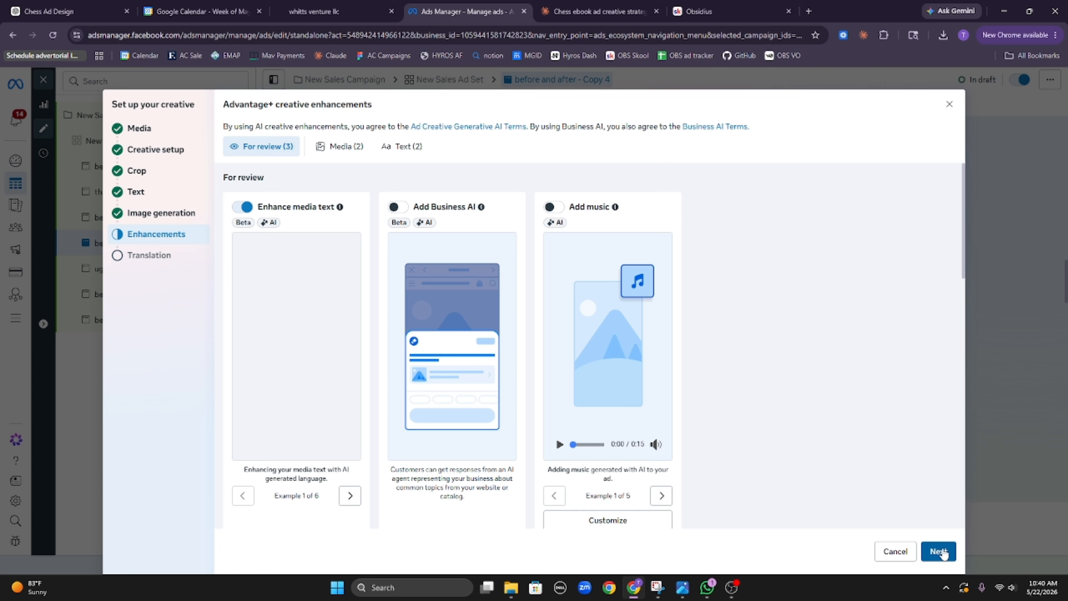
left_click(940, 551)
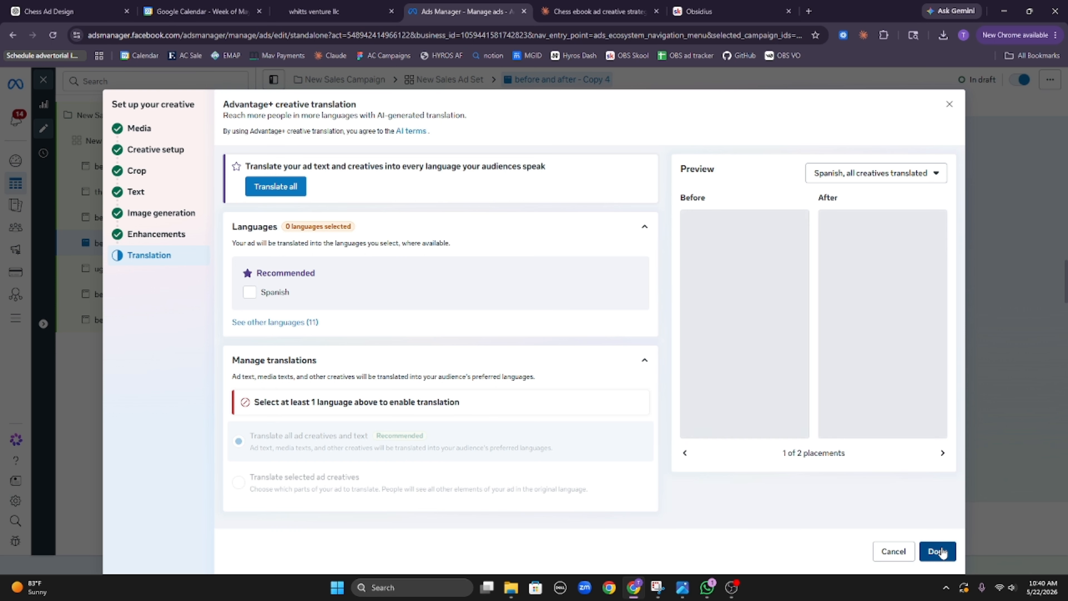
left_click(941, 551)
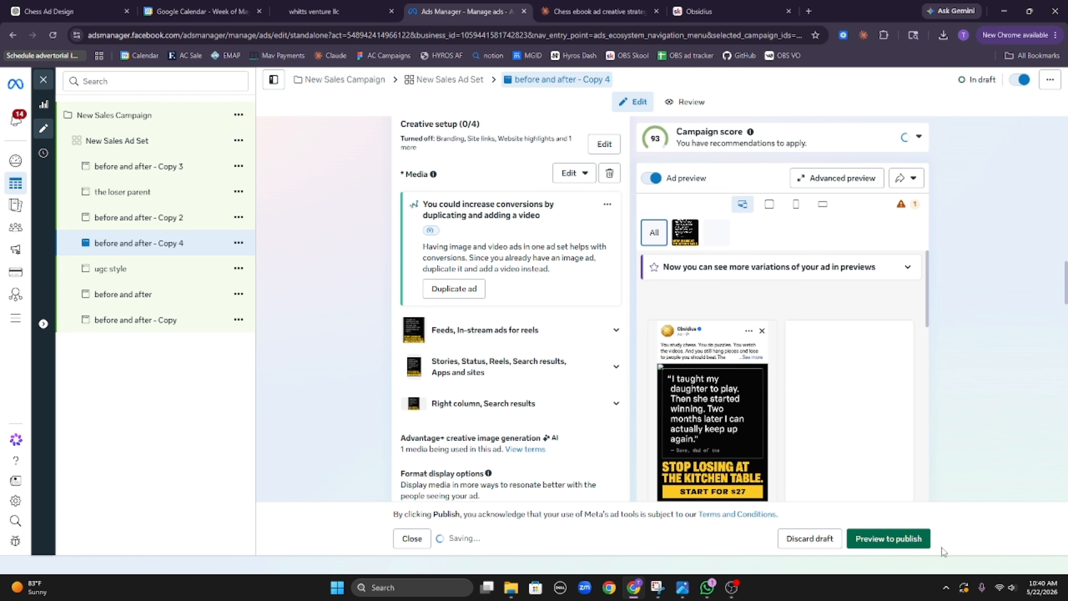
left_click(238, 242)
Step: Quick-duplicate Copy 4 as Copy 5 with the 'Remember when you could spot these?' image
left_click(280, 305)
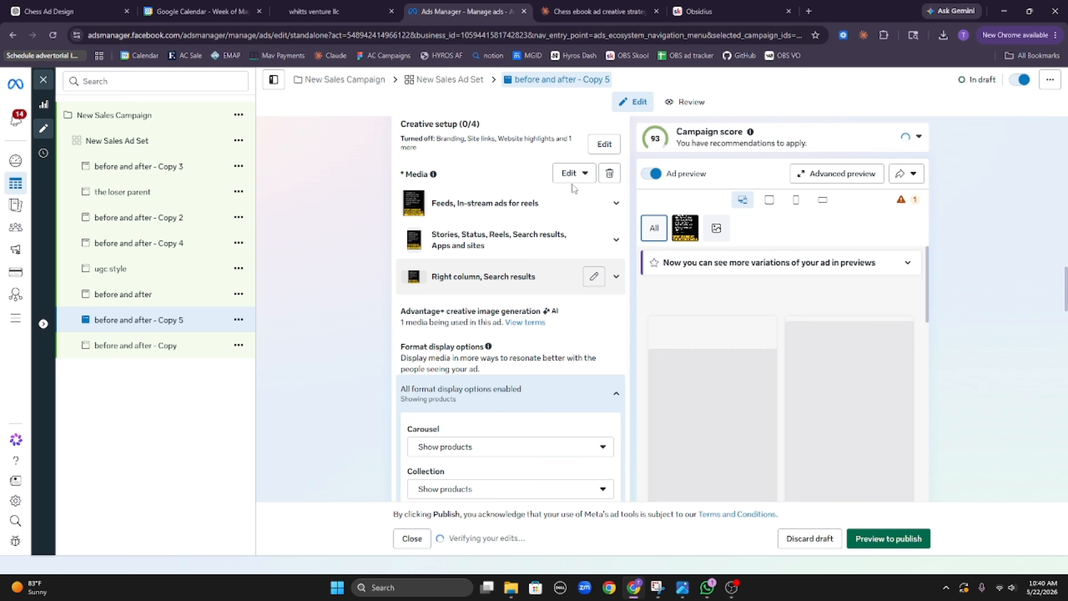
left_click(574, 173)
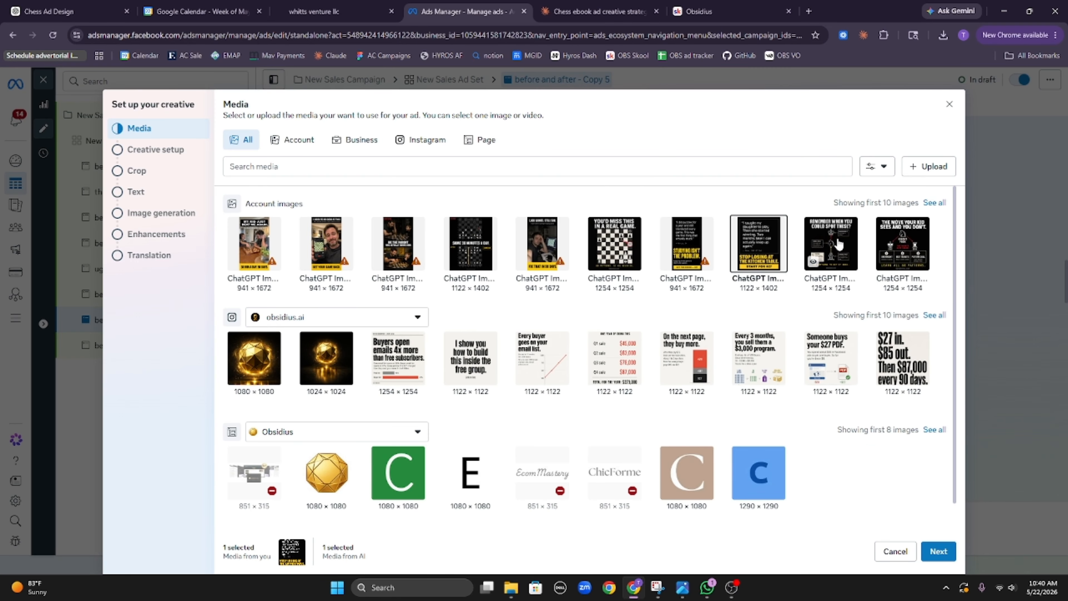
left_click(837, 243)
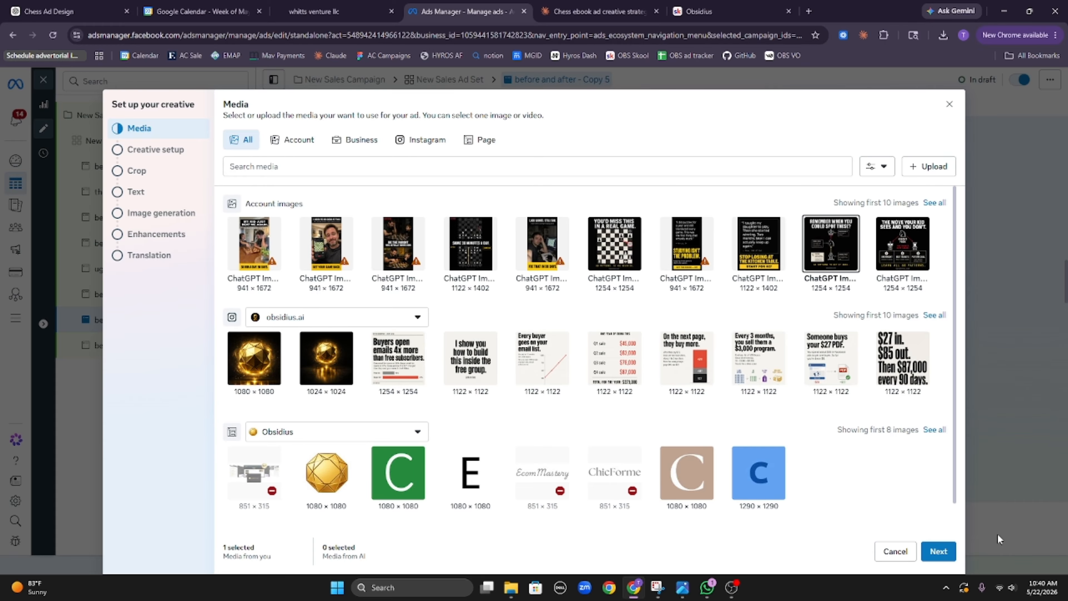
left_click(947, 555)
left_click(946, 555)
left_click(946, 555)
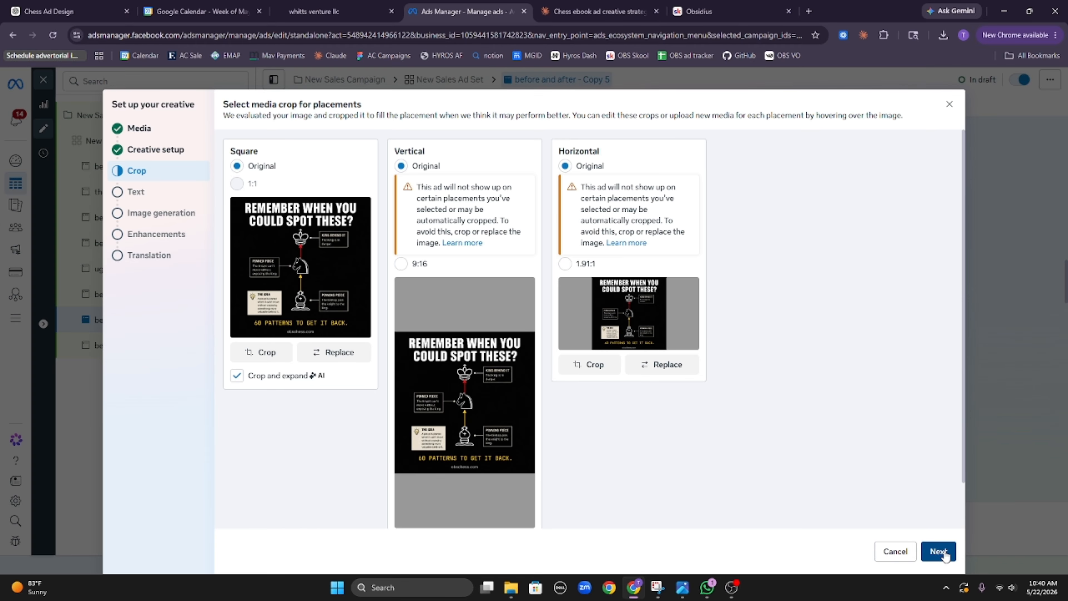
left_click(945, 555)
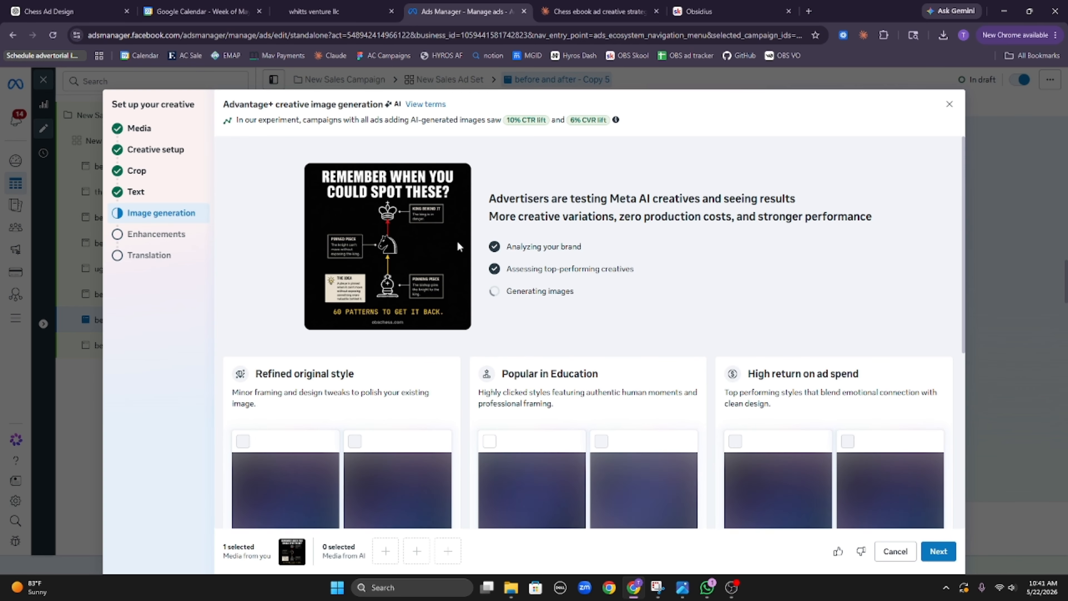
Step: Tick nine AI variations, including the dark blue chessboard, and move past enhancements
left_click(534, 304)
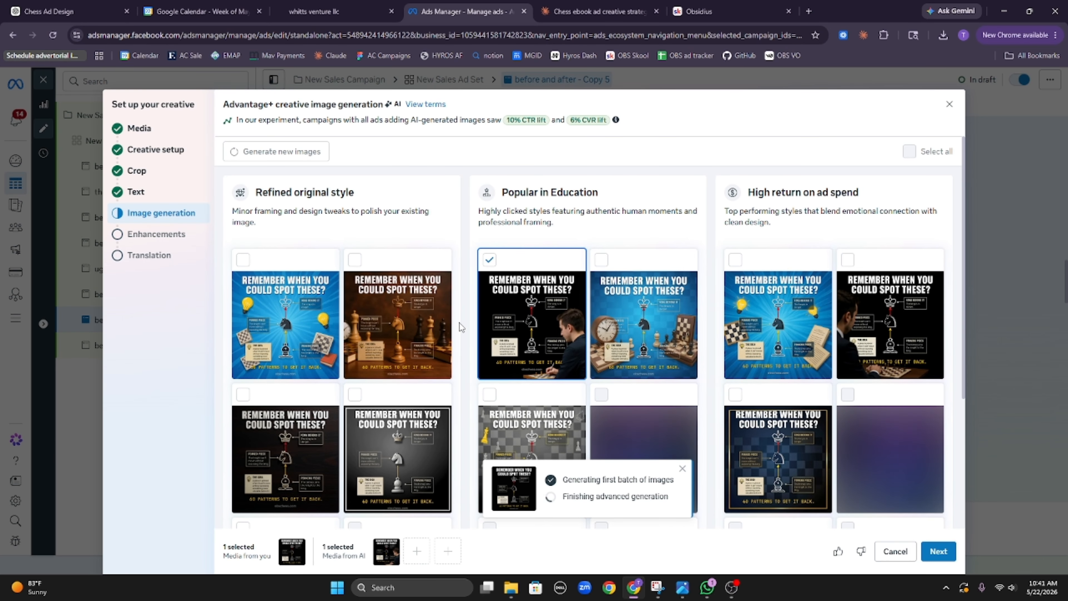
left_click(398, 320)
left_click(286, 320)
scroll(887, 342, "down", 5)
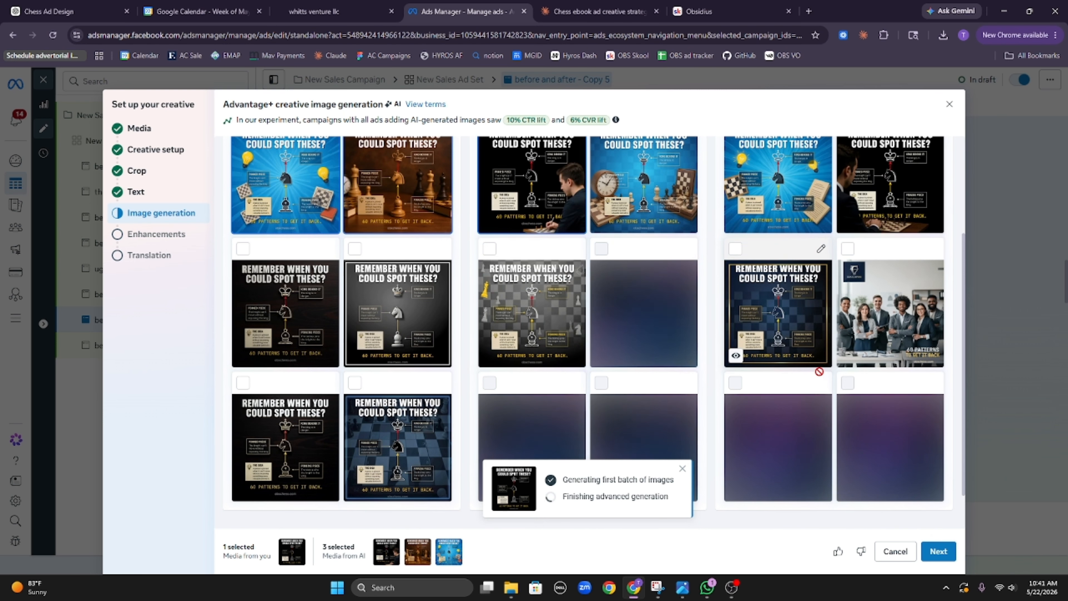
left_click(521, 275)
left_click(379, 278)
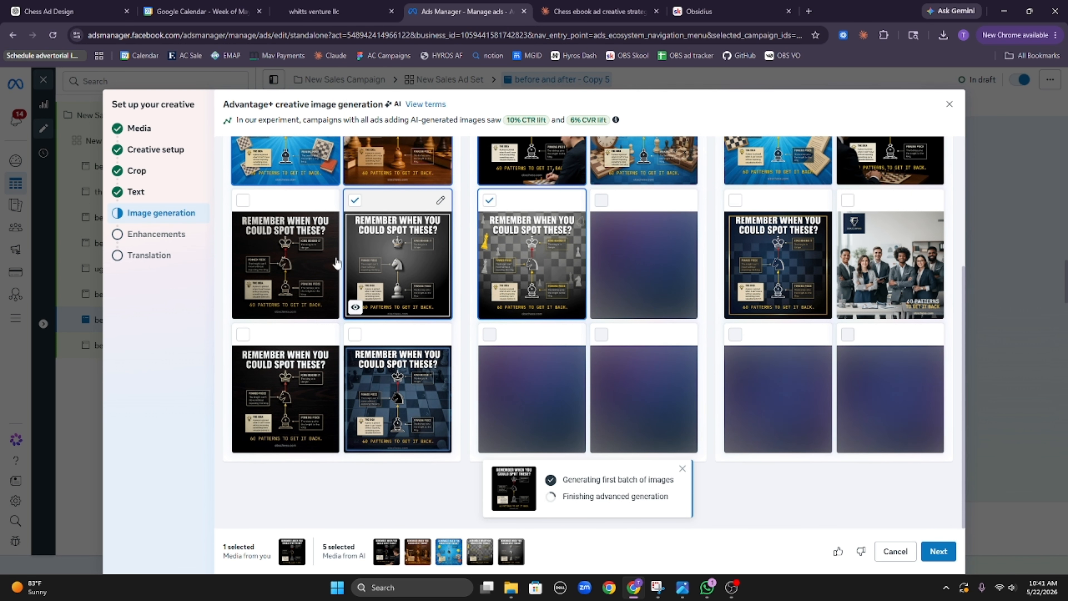
left_click(307, 269)
left_click(299, 377)
left_click(426, 398)
left_click(758, 269)
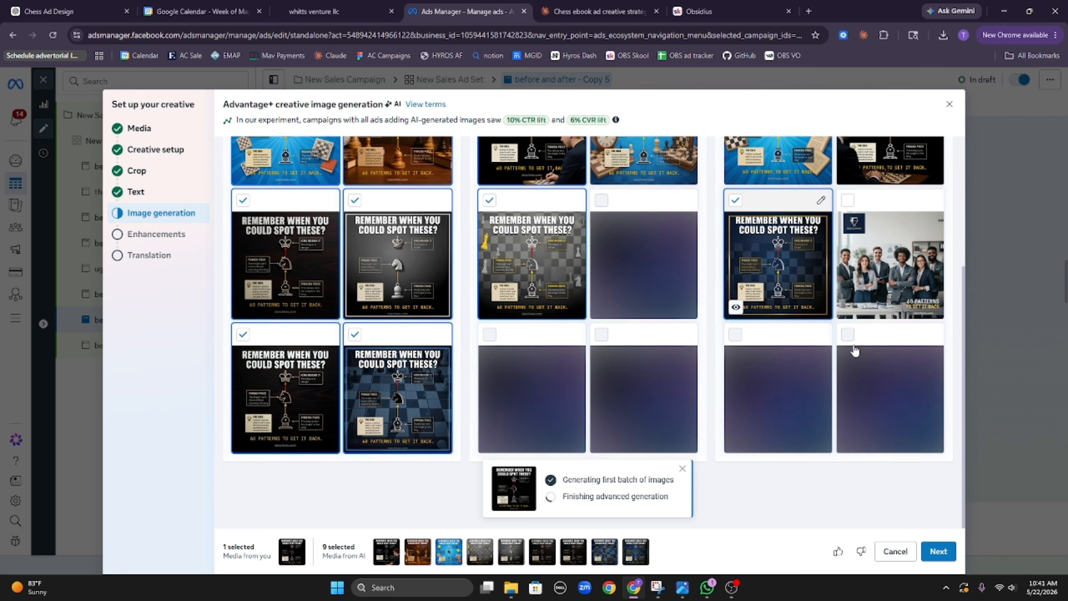
left_click(942, 552)
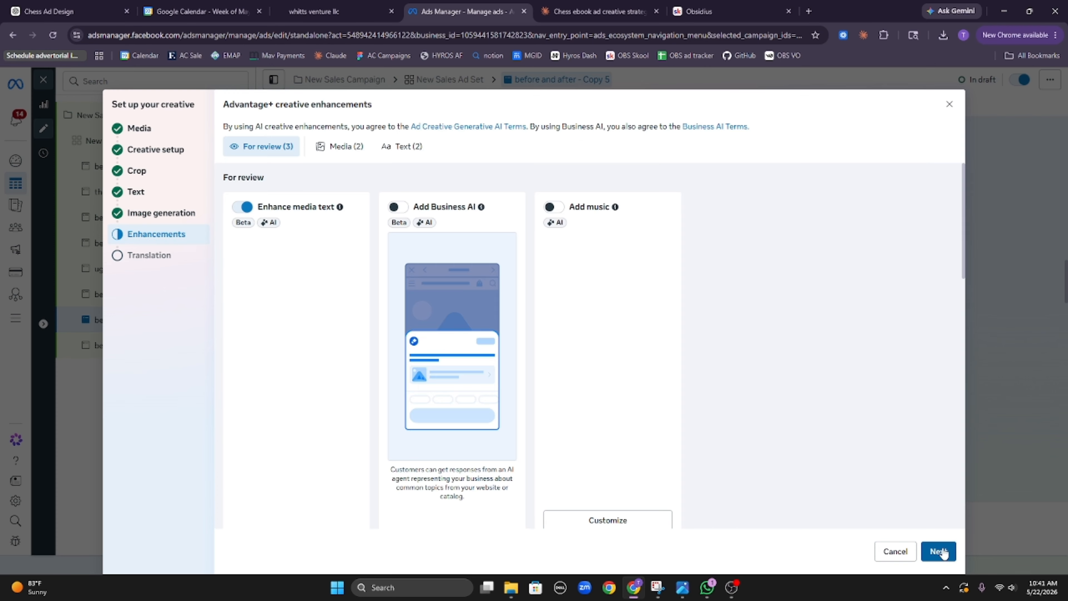
left_click(942, 551)
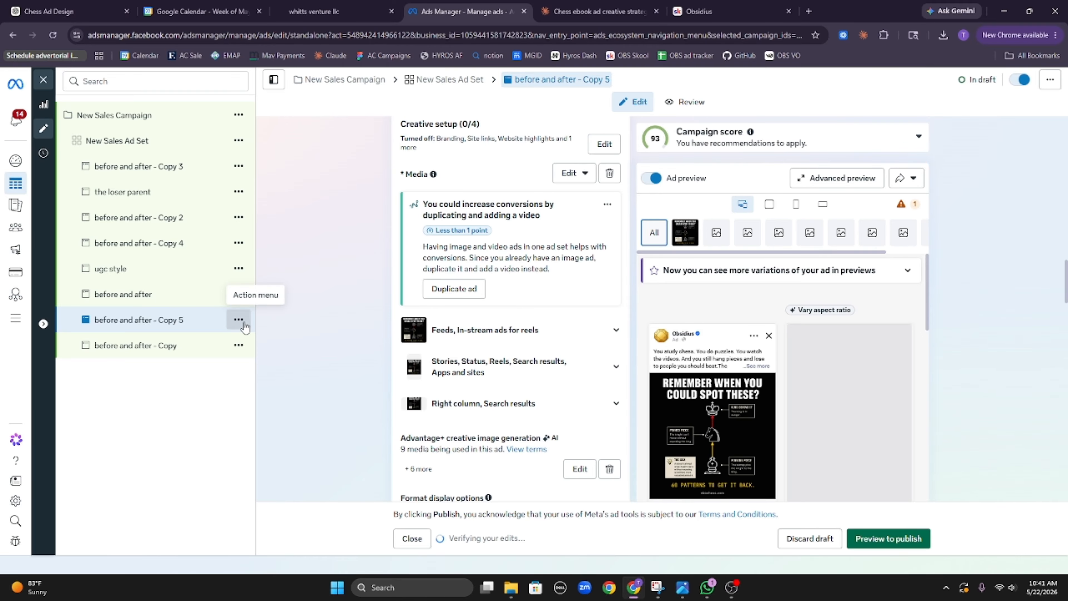
left_click(238, 321)
Step: Quick-duplicate Copy 5 as Copy 6 using 'The move your kid sees and you don't' image
left_click(310, 383)
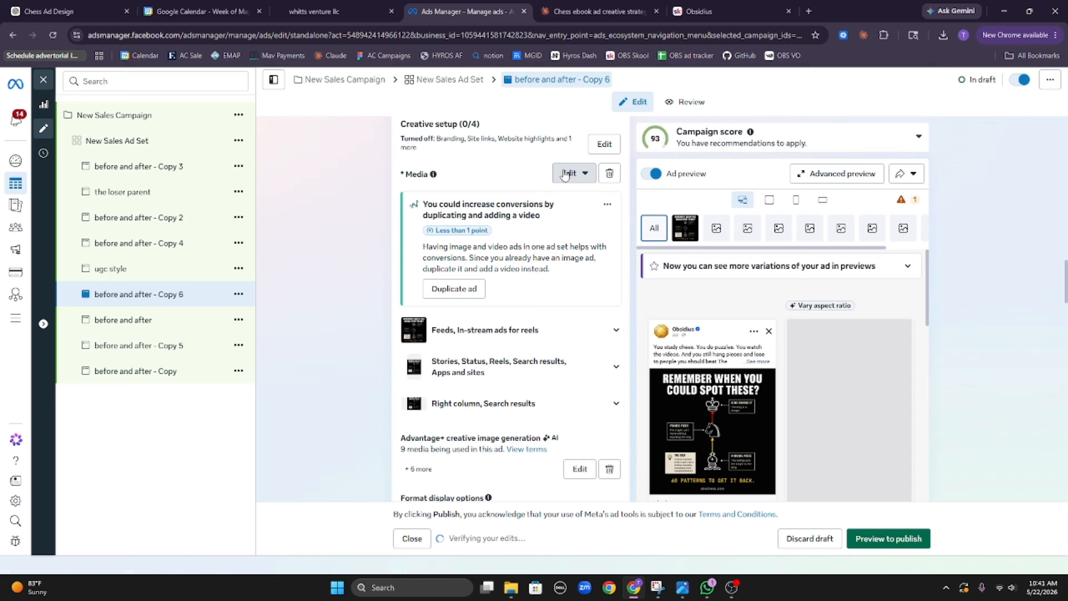
left_click(569, 173)
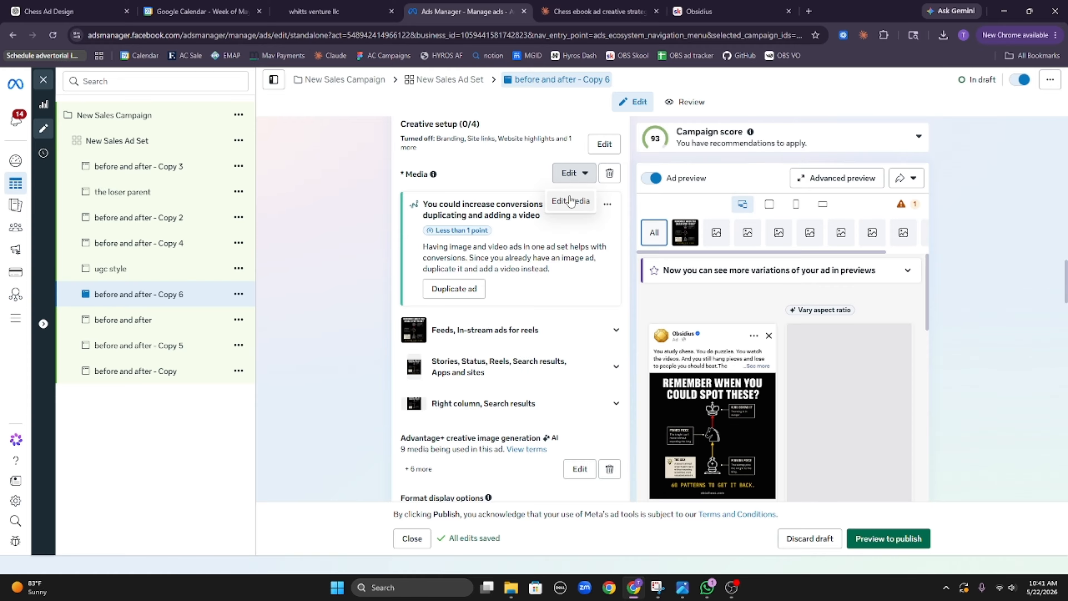
left_click(569, 201)
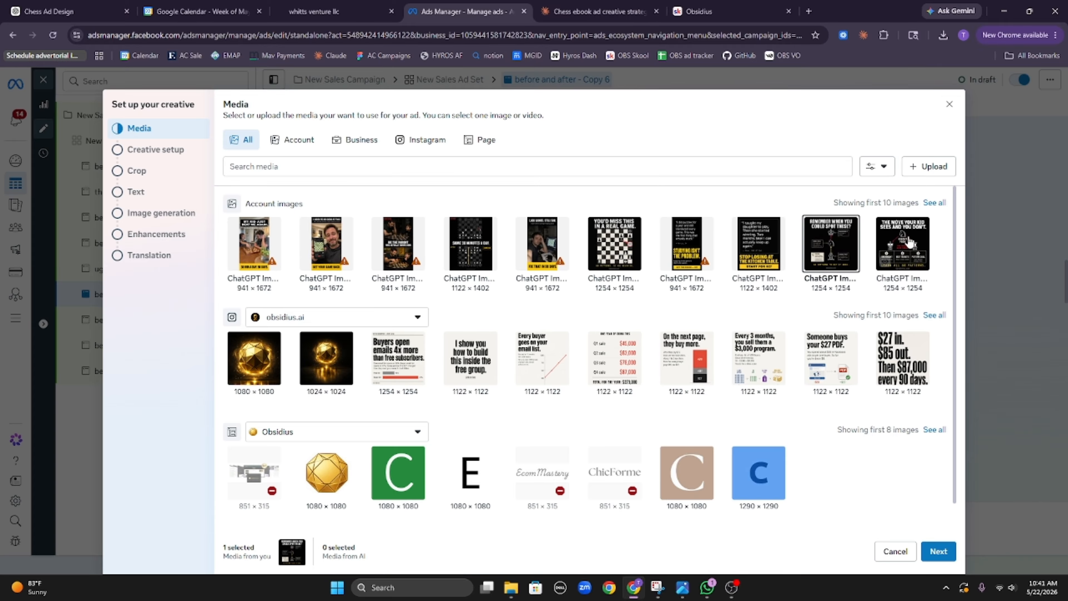
left_click(900, 246)
left_click(940, 552)
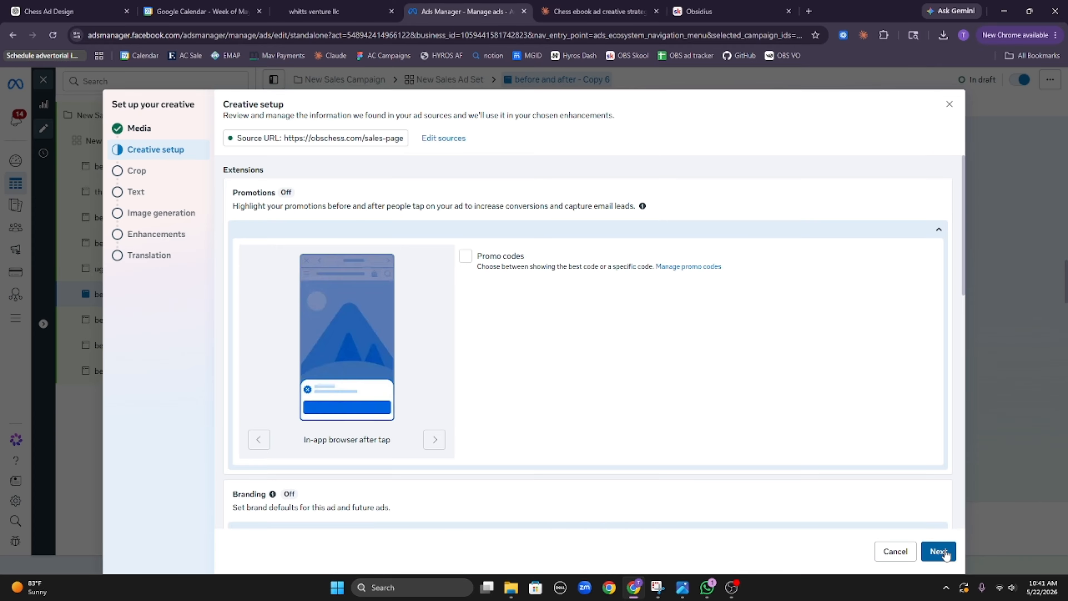
left_click(940, 552)
left_click(944, 554)
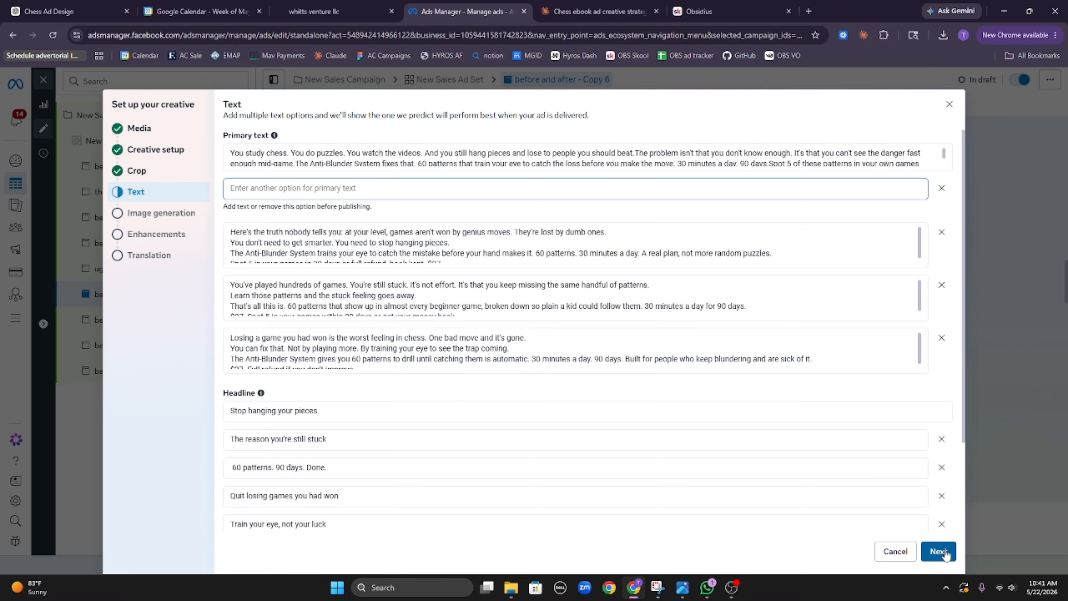
left_click(944, 553)
left_click(944, 554)
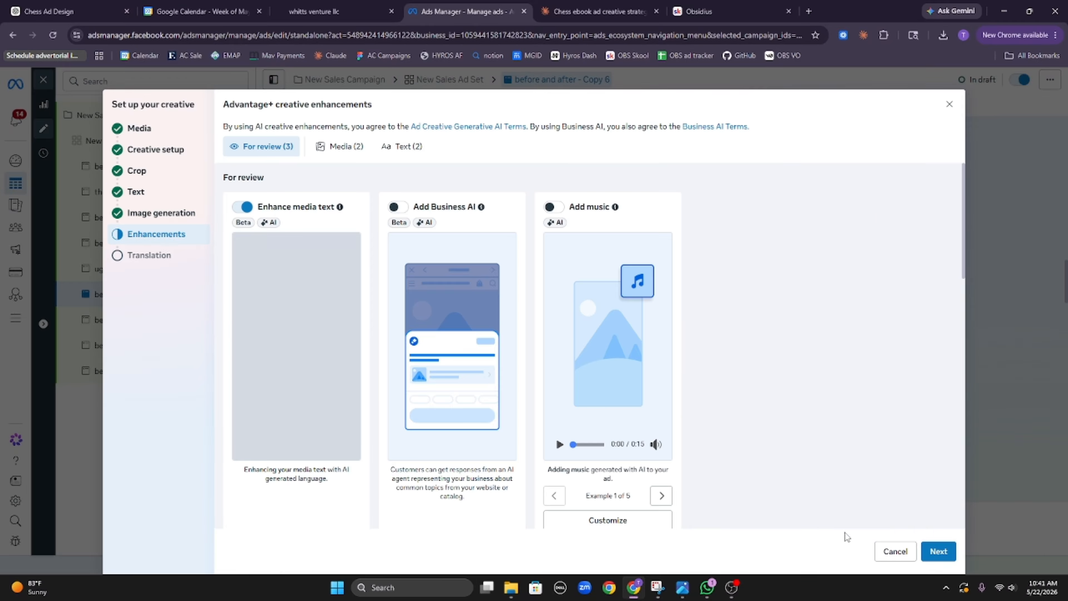
left_click(161, 213)
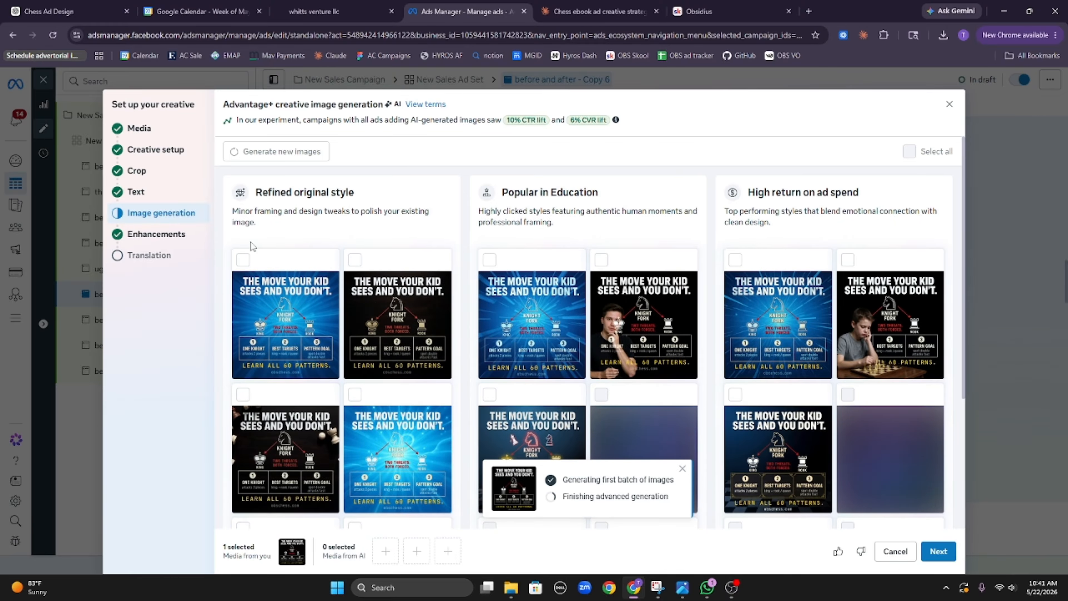
Step: Select seven knight-fork variations across the Refined, Popular in Education and High return groups
left_click(297, 300)
left_click(367, 308)
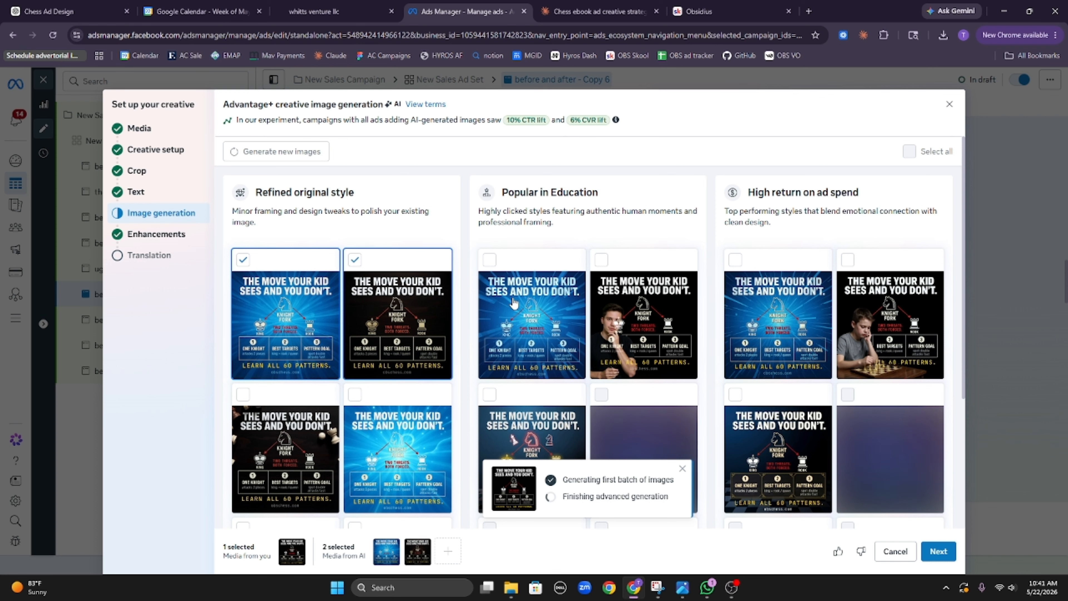
left_click(519, 306)
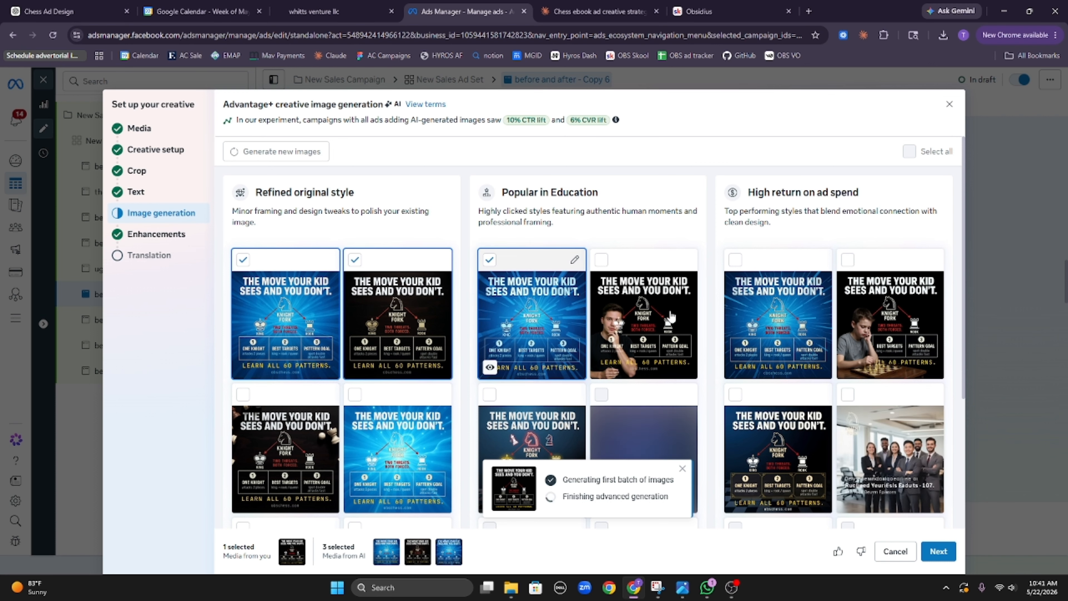
left_click(820, 324)
scroll(528, 404, "down", 4)
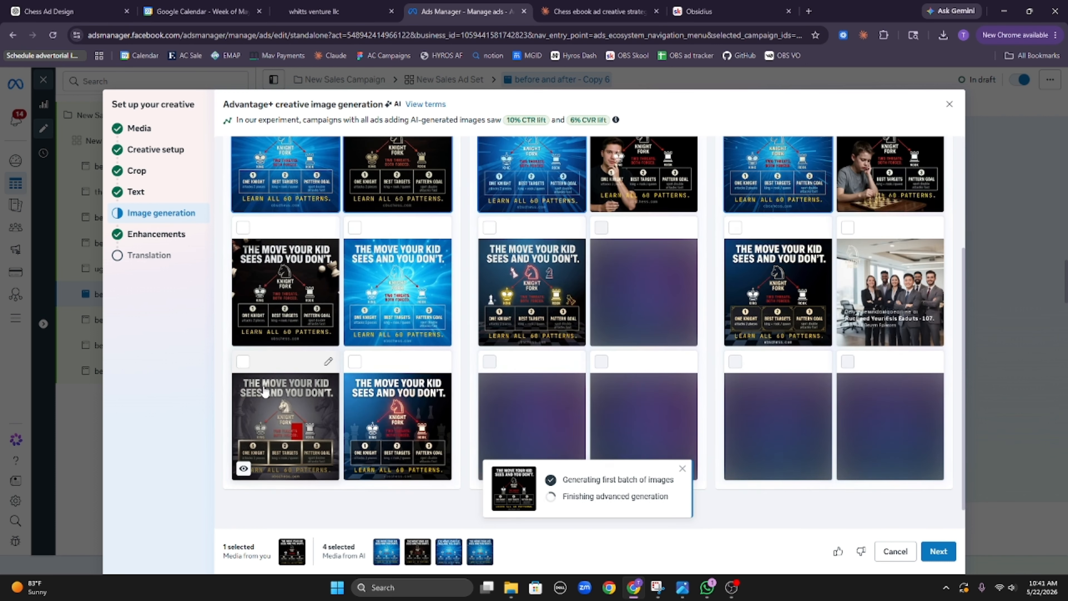
left_click(278, 311)
left_click(301, 402)
left_click(400, 435)
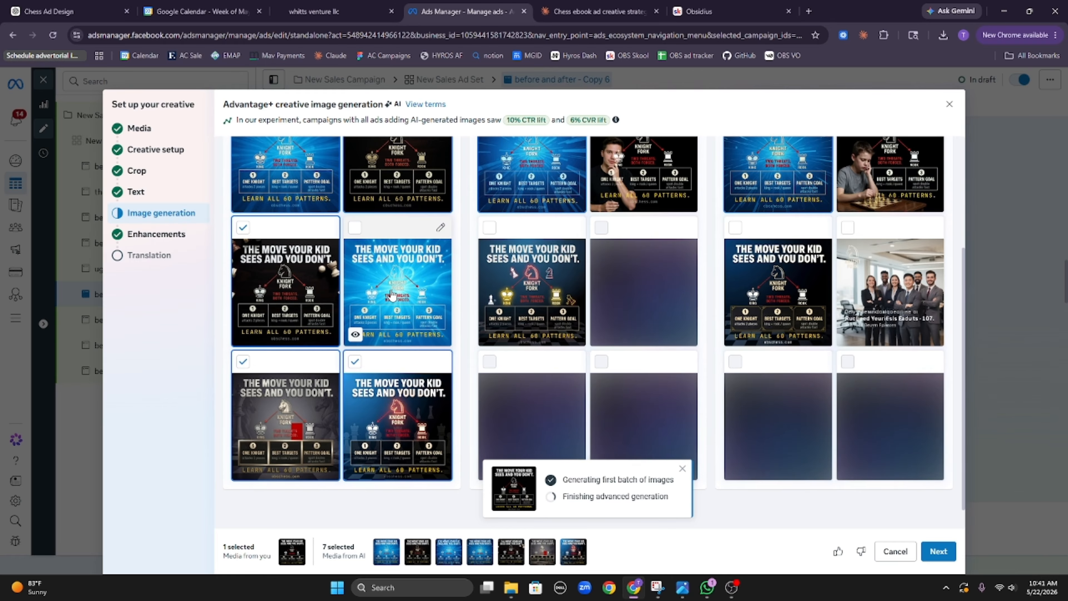
Step: Add four more variations, including a boy at a chessboard, and advance to Translation
left_click(532, 290)
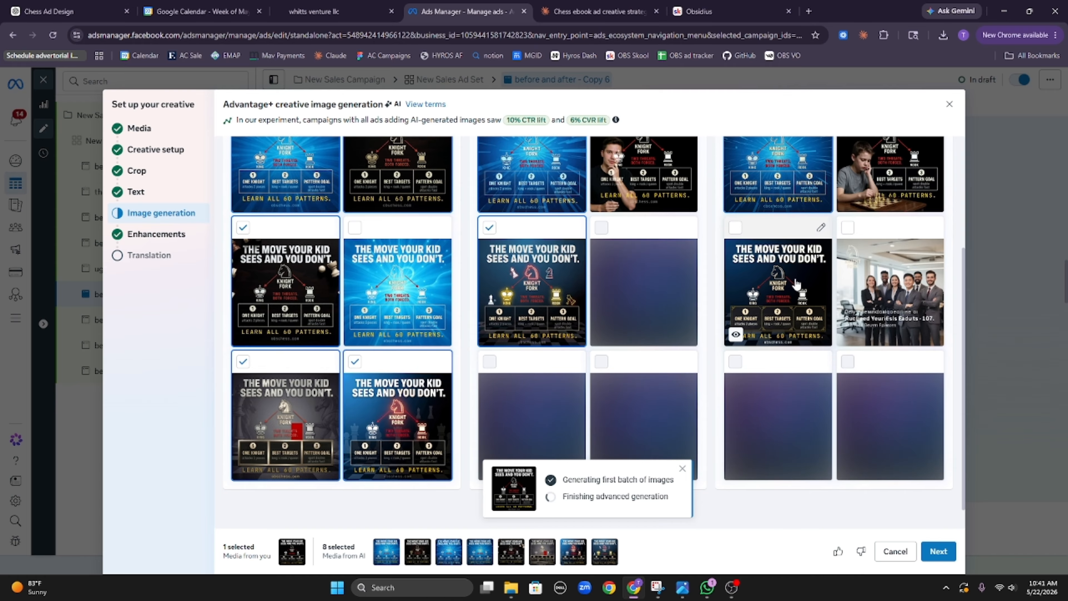
left_click(796, 285)
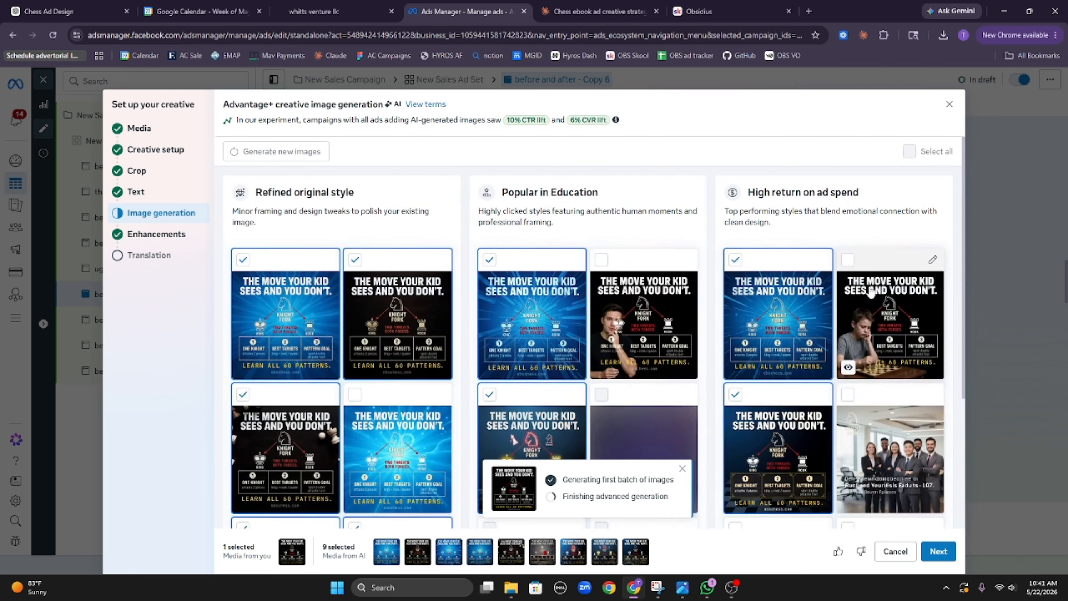
left_click(630, 322)
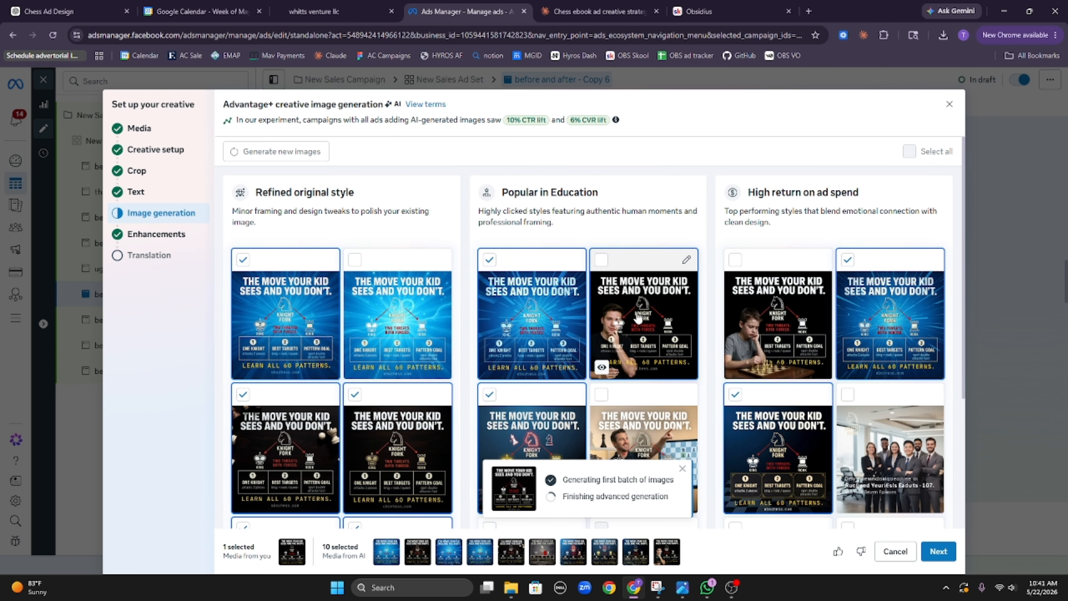
left_click(767, 347)
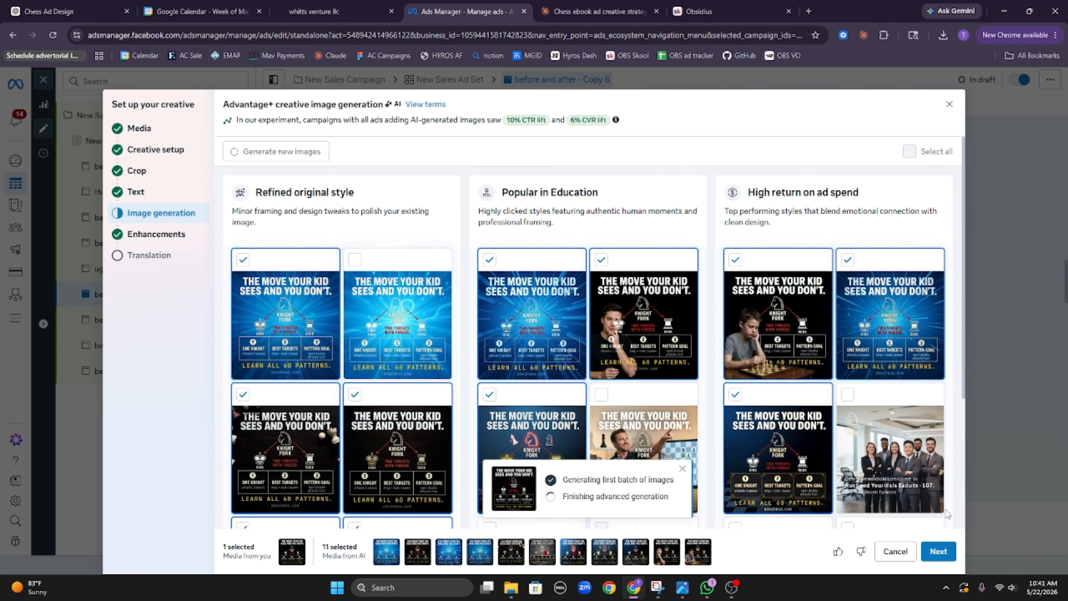
left_click(948, 558)
left_click(936, 552)
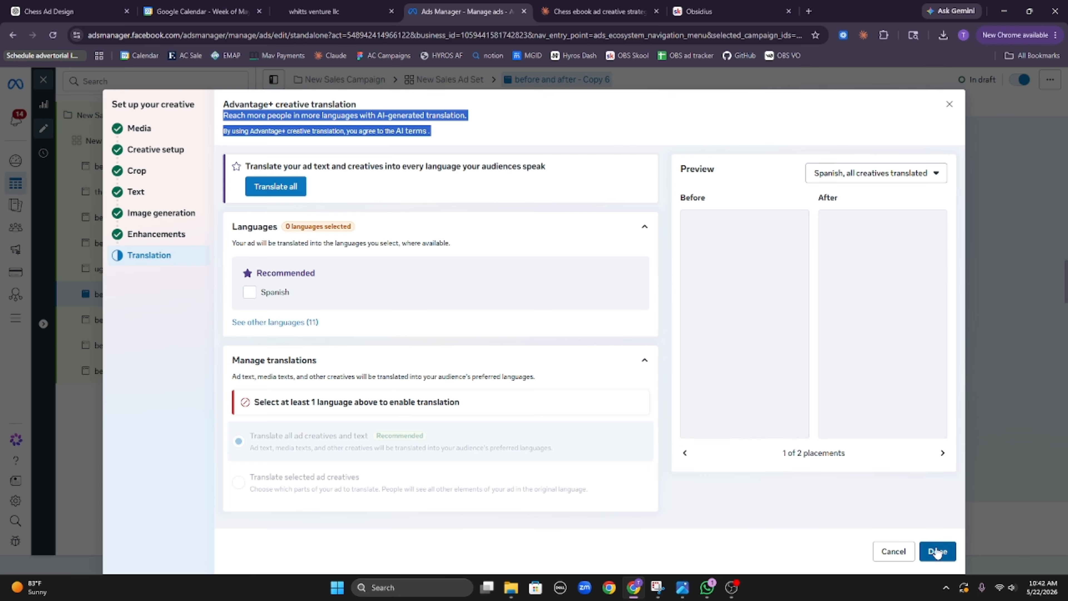
Step: Close the creative setup and ad editor, then select all nine ads in the table
left_click(935, 549)
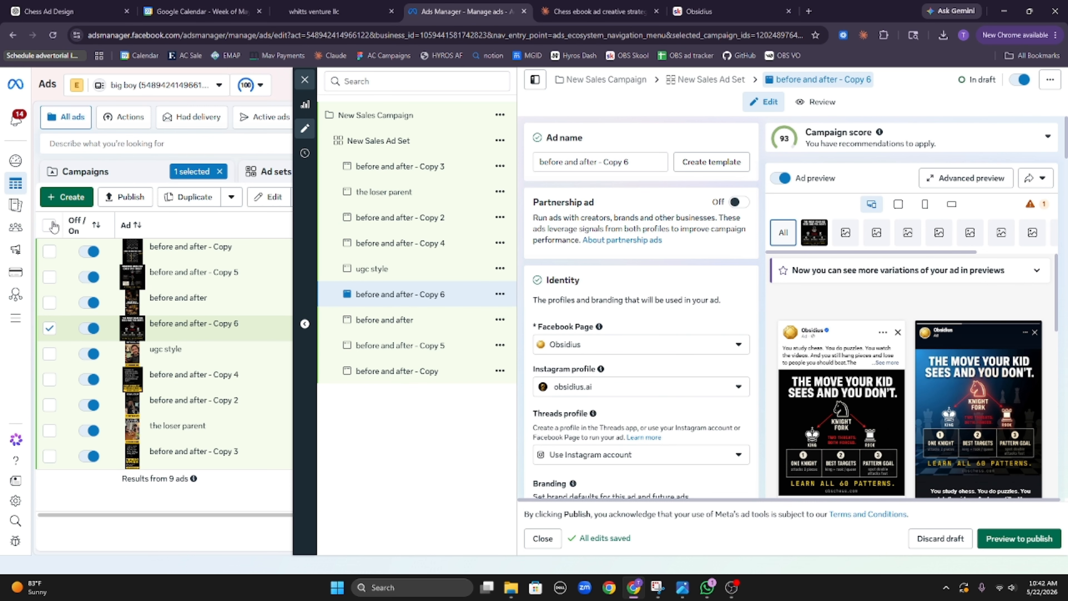
left_click(304, 82)
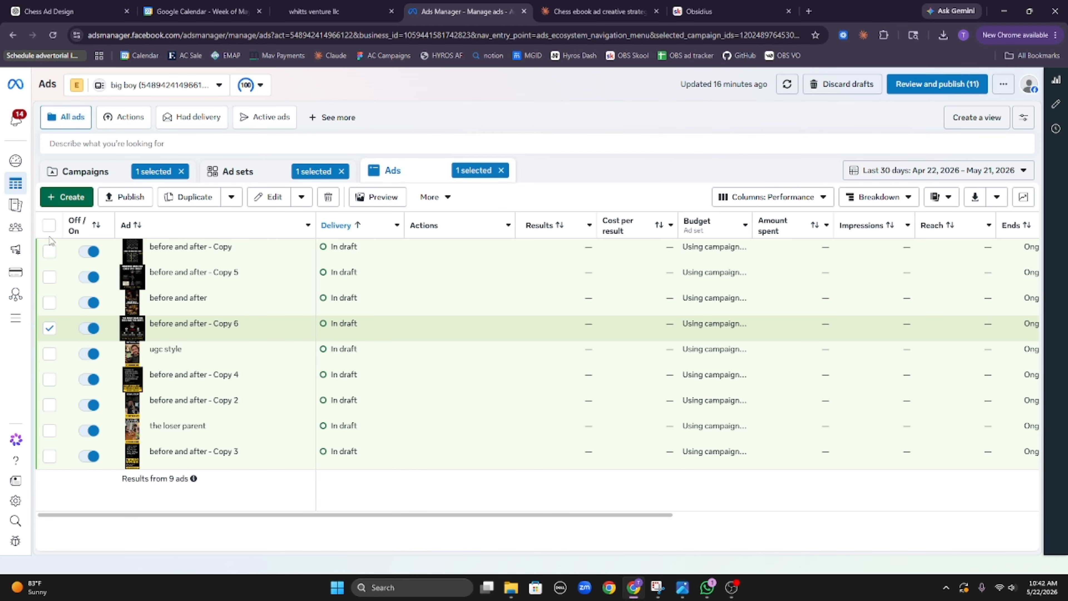
left_click(48, 225)
Step: Publish all nine selected draft ads through Review and publish so each shows Processing
left_click(937, 84)
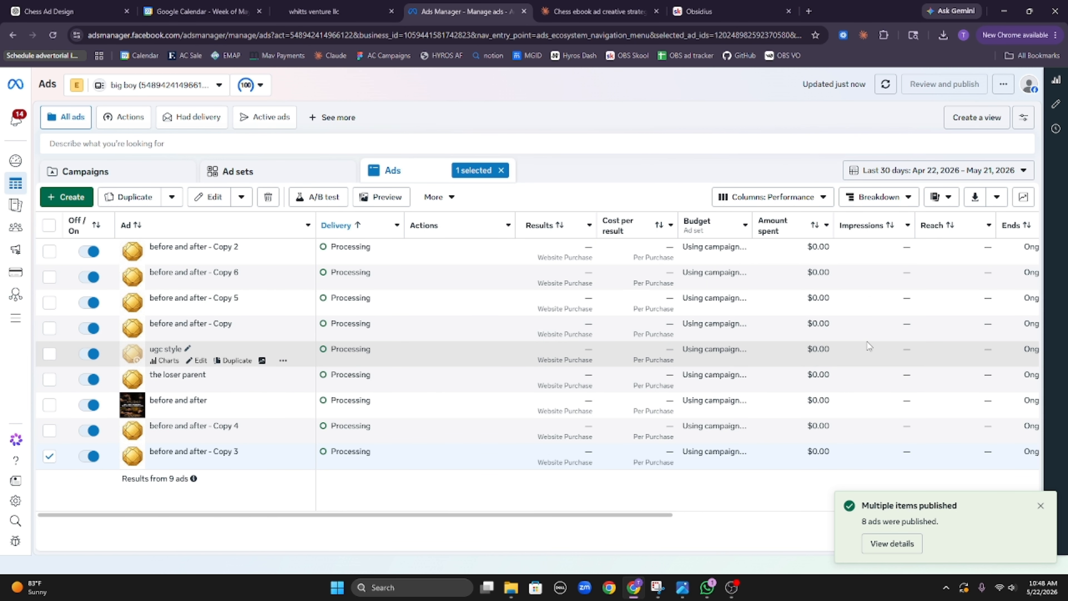
left_click_drag(616, 514, 575, 503)
Step: In Customize columns, move Cost per result and Results to the end of the column list
left_click(808, 198)
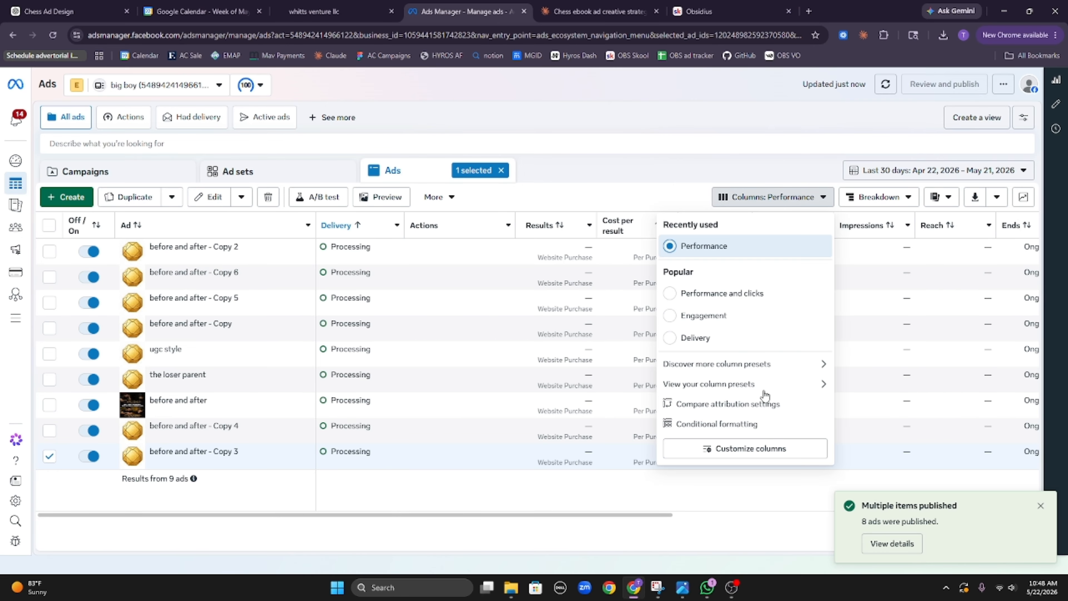
left_click(762, 448)
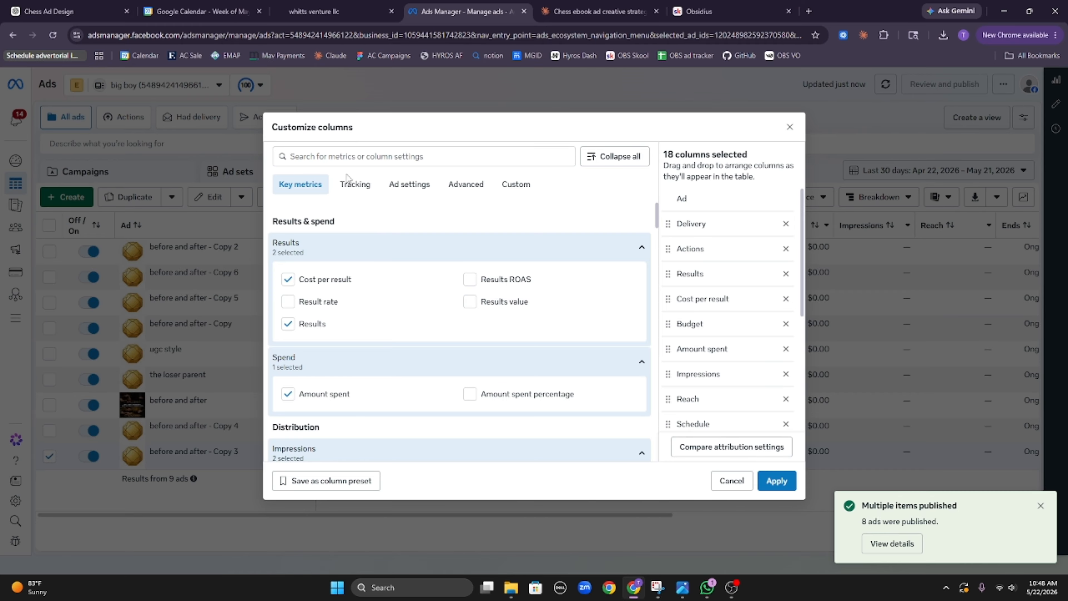
left_click(311, 323)
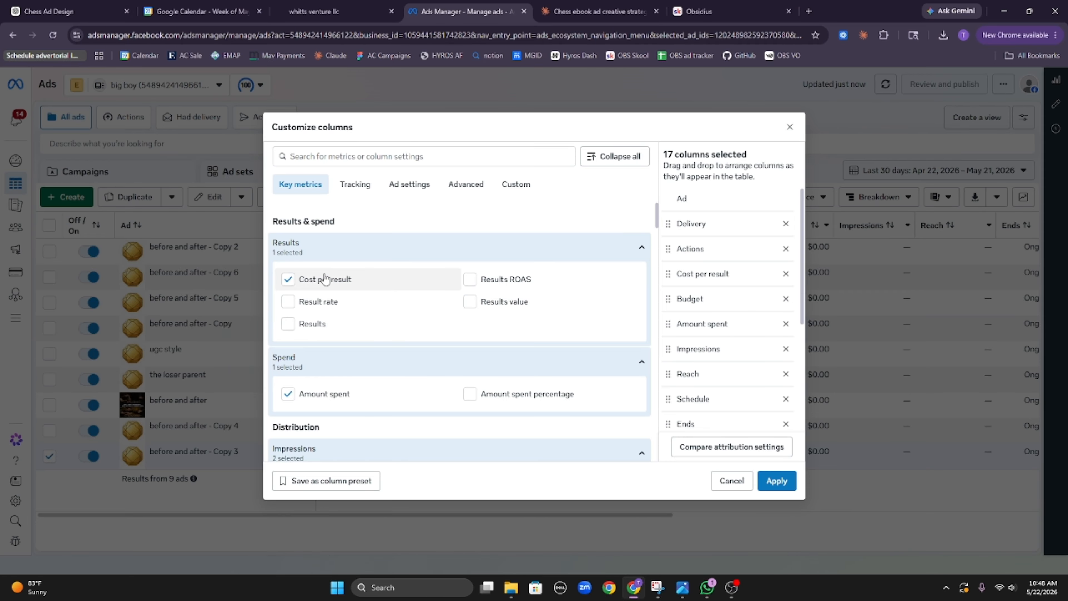
left_click(325, 278)
left_click(321, 271)
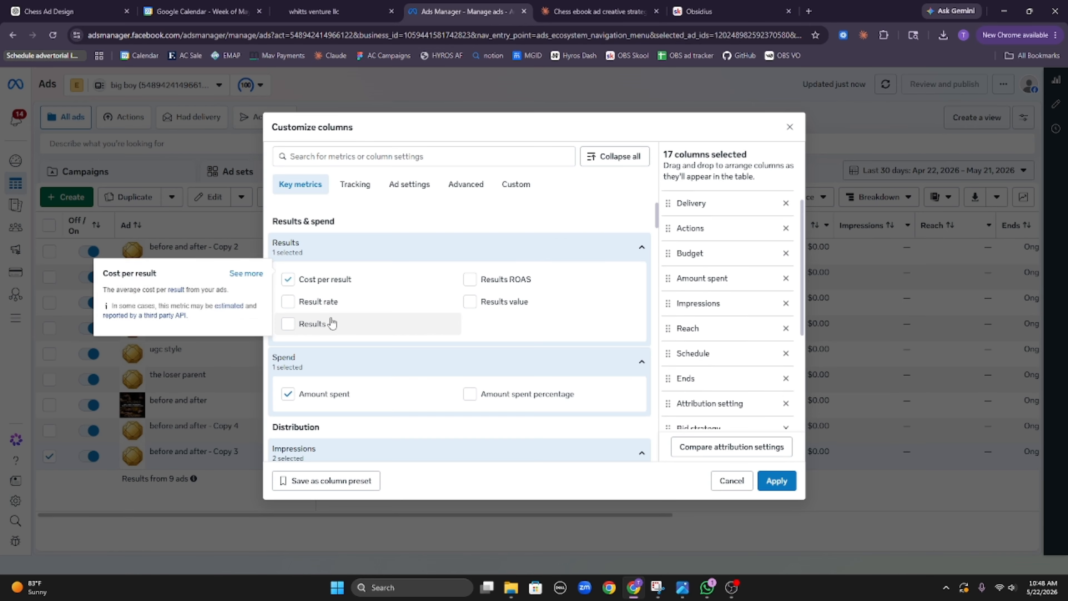
left_click(327, 324)
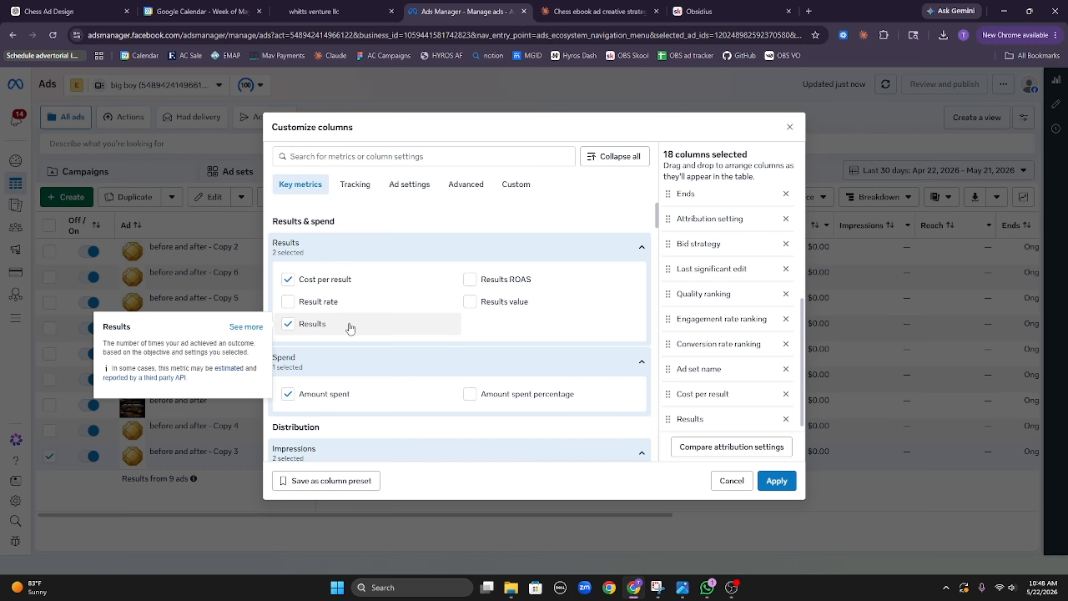
Step: Remove the Bid strategy, Actions, Reach, Schedule, Ends, Attribution setting, Last significant edit and three ranking columns
scroll(352, 364, "down", 8)
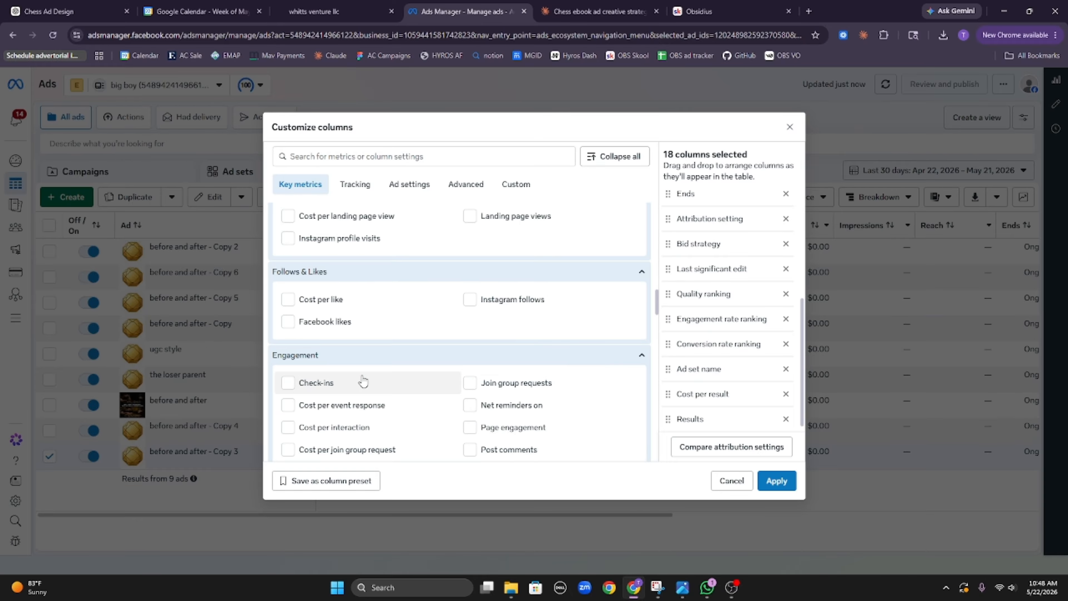
left_click(785, 246)
scroll(786, 219, "up", 4)
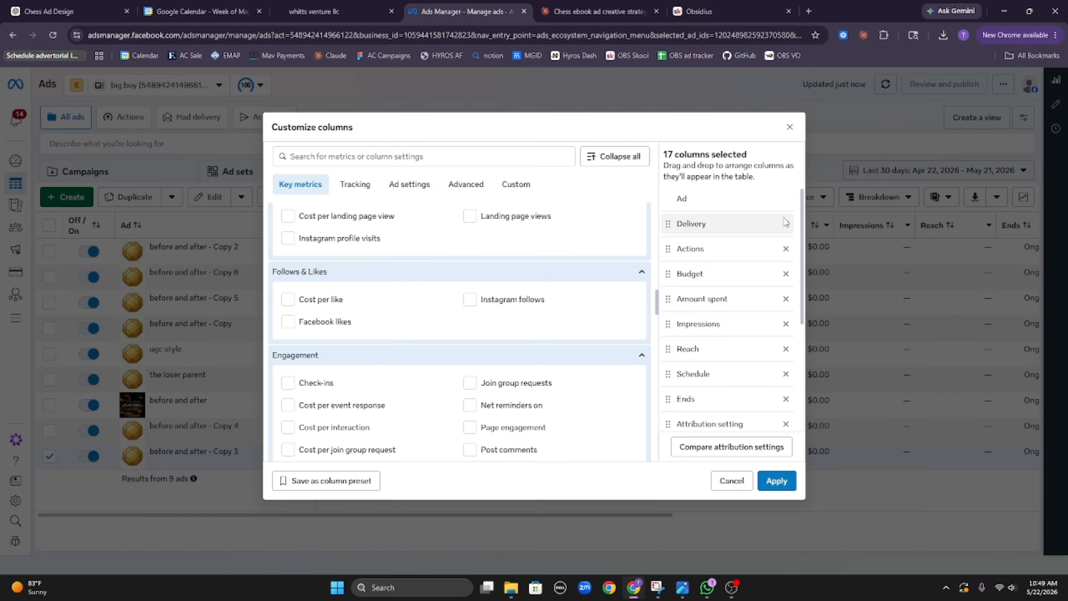
left_click(786, 249)
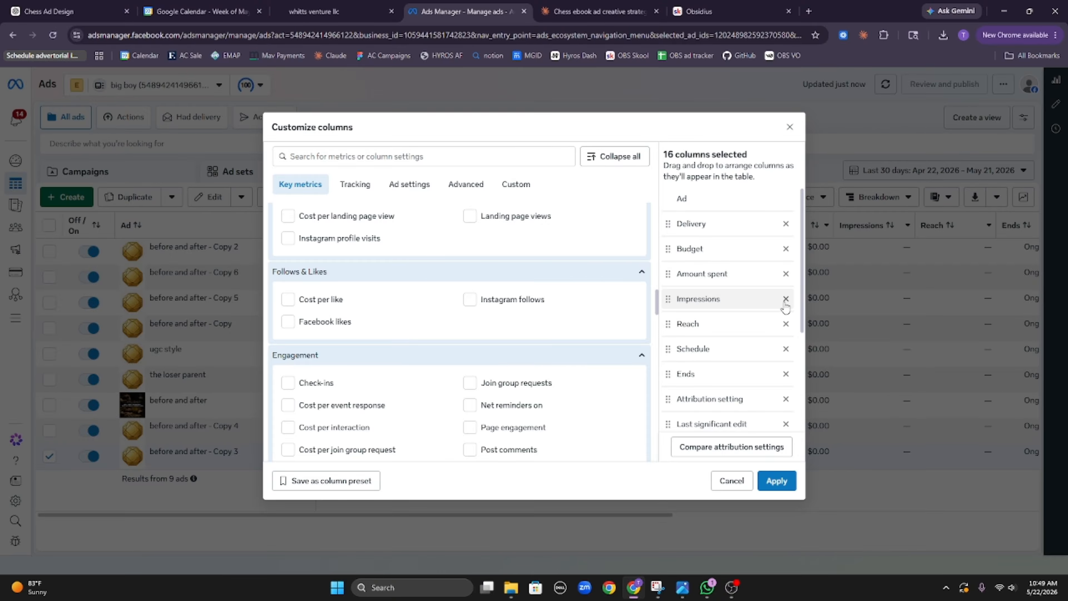
left_click(785, 323)
left_click(785, 323)
left_click(786, 324)
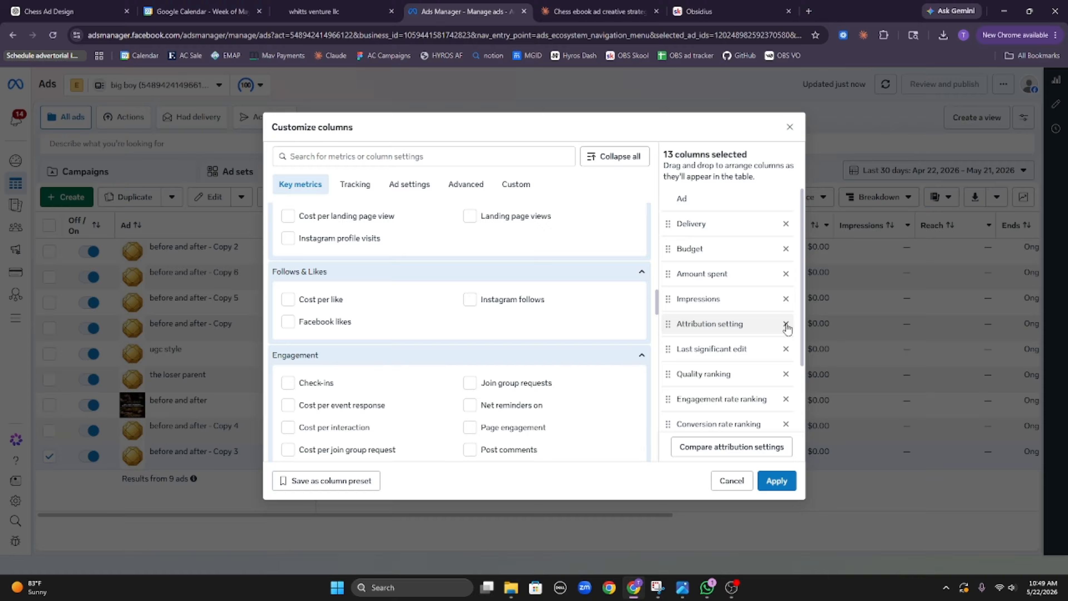
left_click(785, 324)
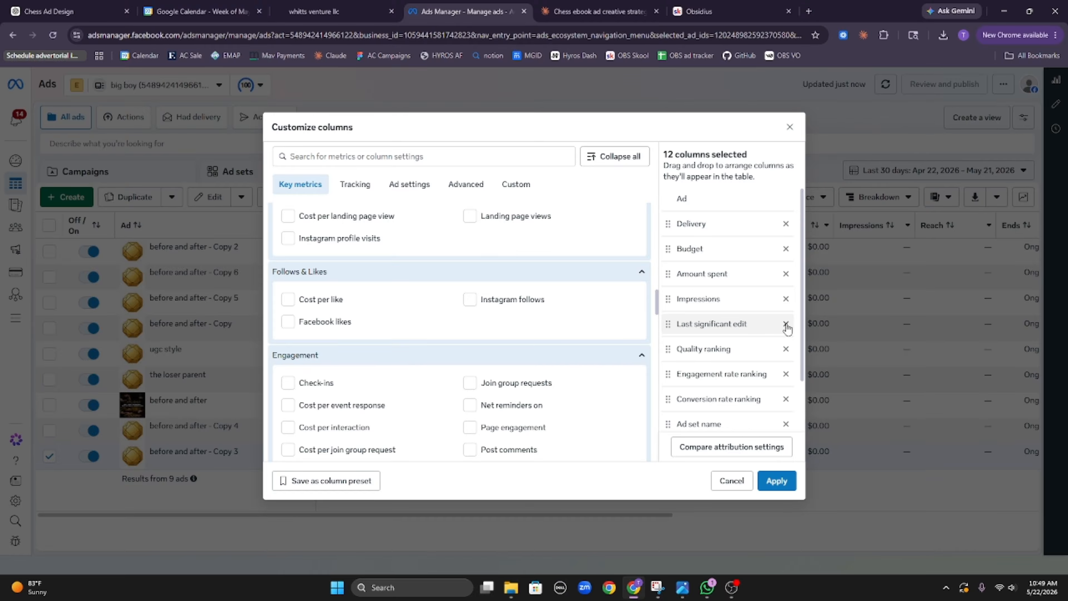
left_click(785, 323)
left_click(785, 323)
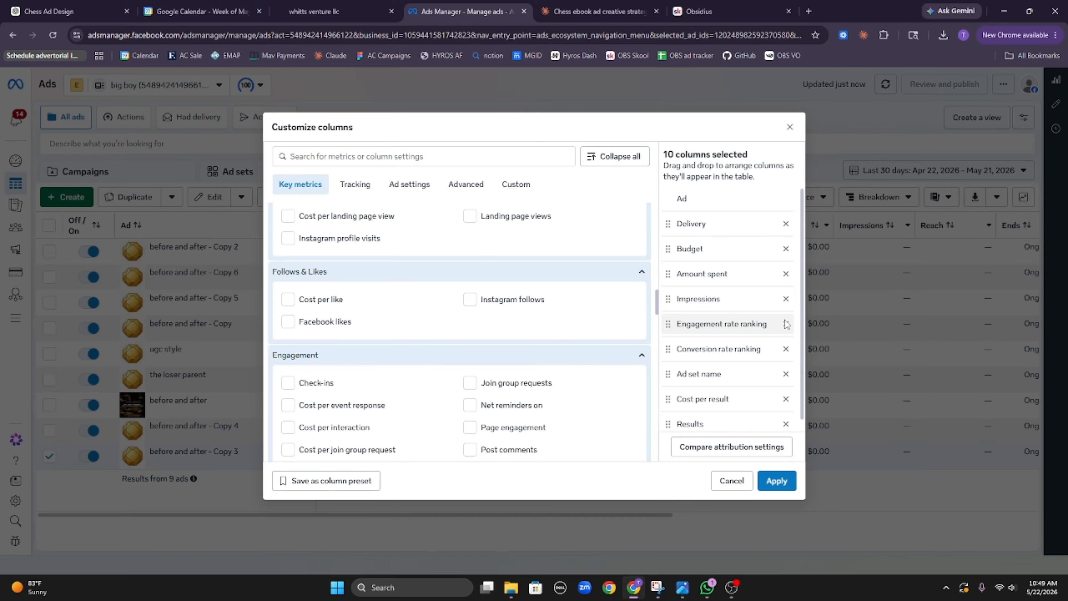
left_click(785, 324)
left_click(786, 323)
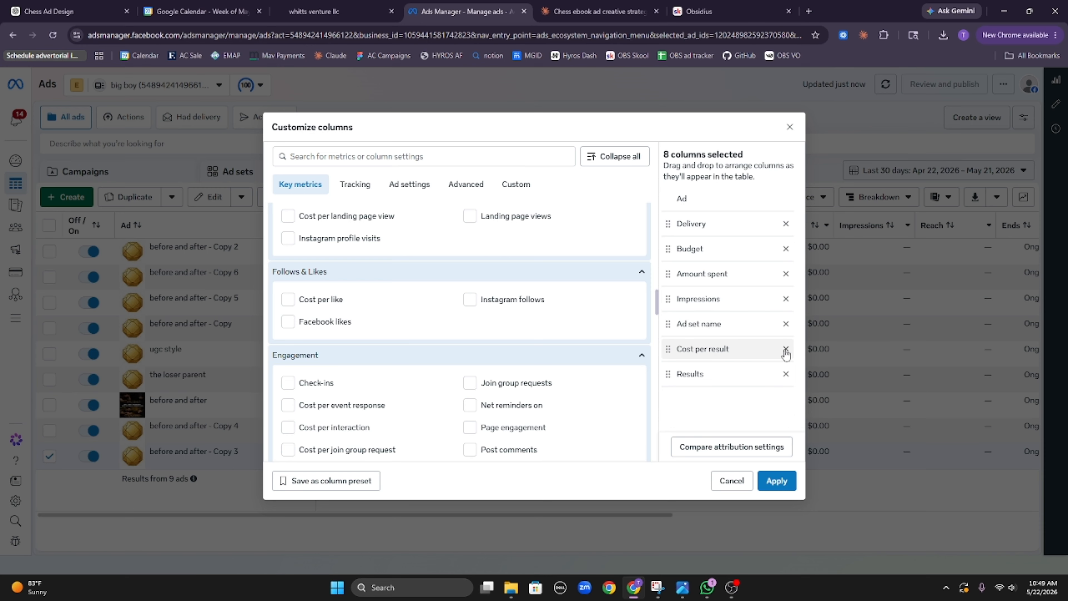
Step: Add the CPM, CTR (link click-through rate) and CPC (all) metrics and apply the column set
left_click(427, 160)
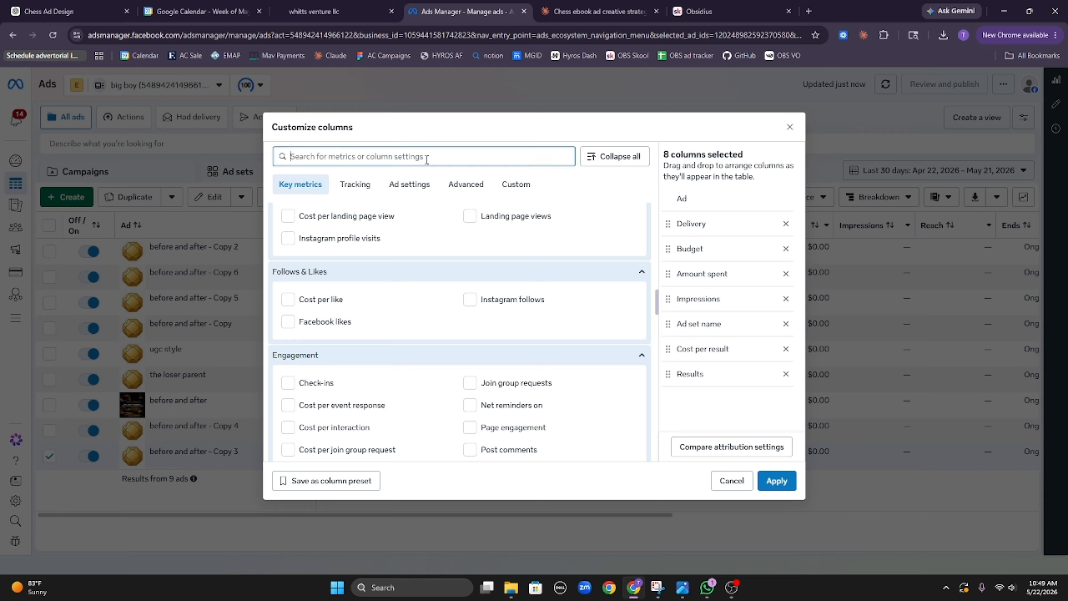
type("cpm")
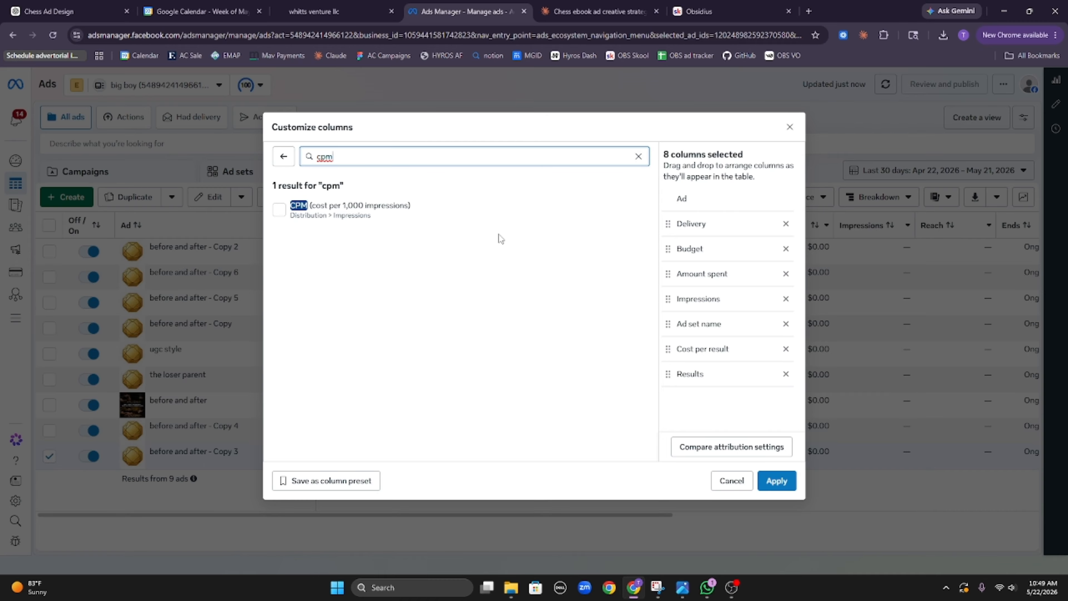
left_click(496, 213)
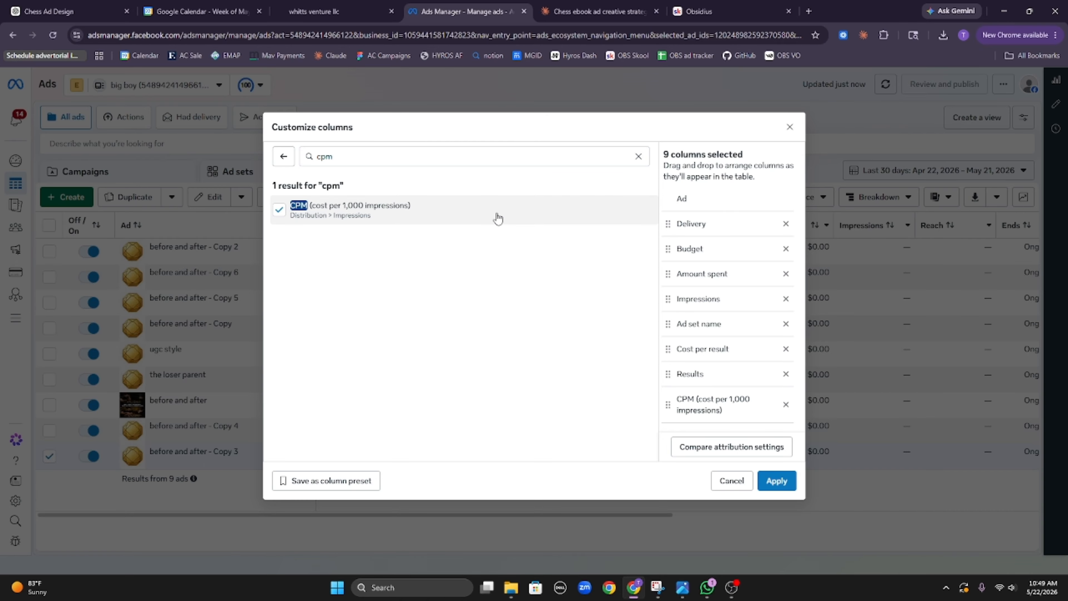
triple_click(498, 158)
type("ct")
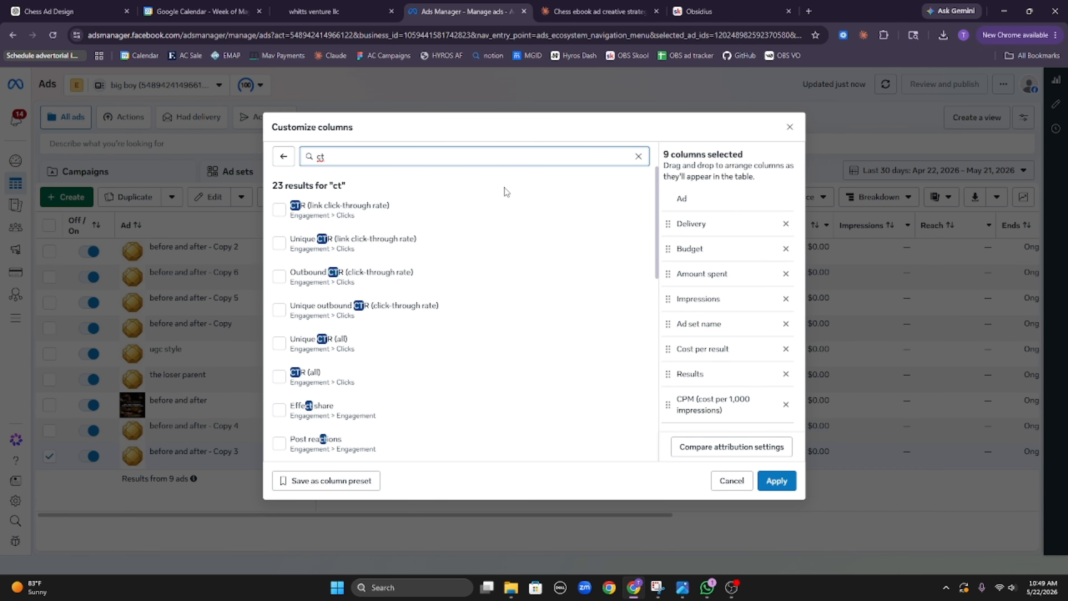
left_click(500, 209)
triple_click(470, 160)
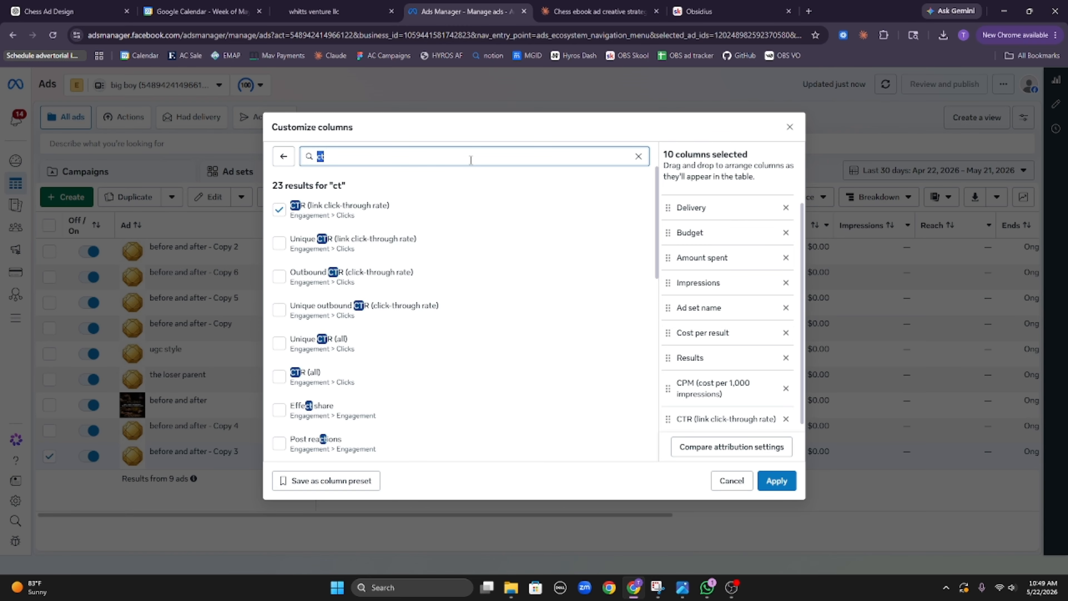
type("cpc")
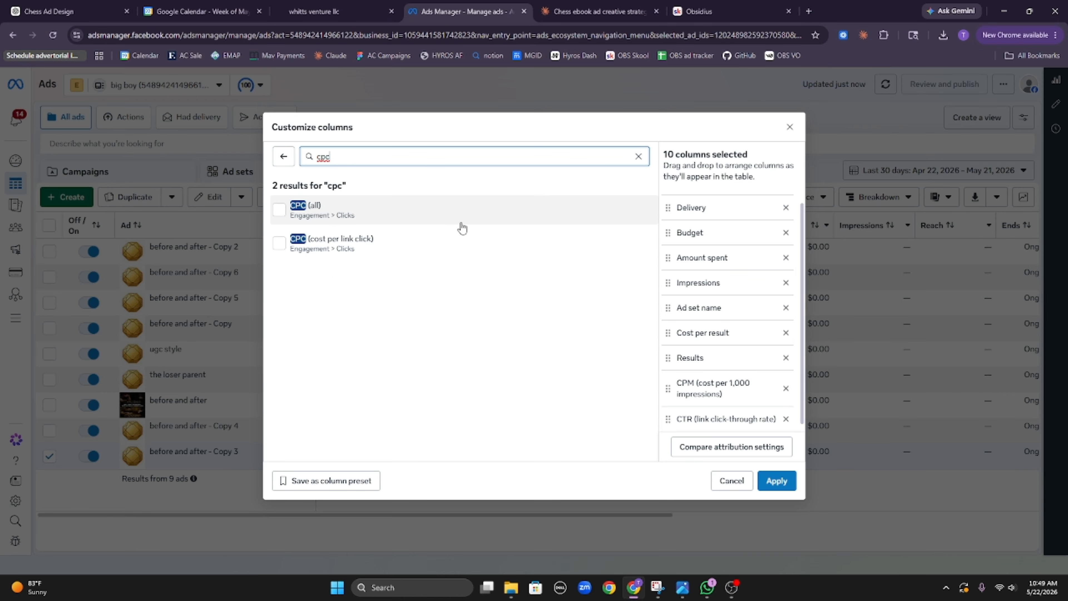
left_click(460, 215)
left_click(777, 481)
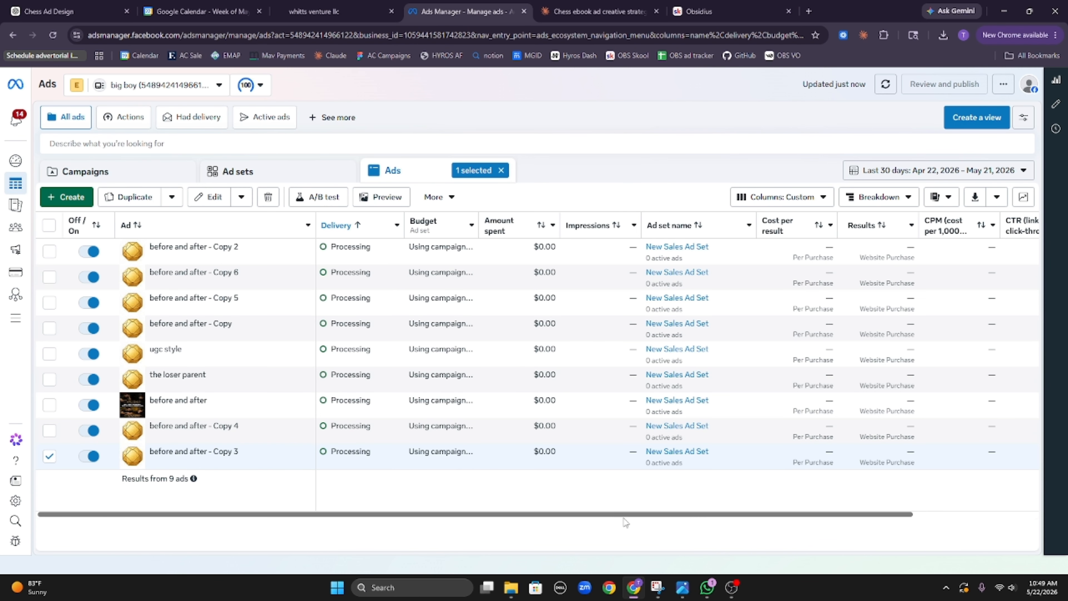
Step: Refresh the ads table until the real ad images load, then go to the Obsidius Skool tab
mouse_move(622, 514)
left_mouse_down()
mouse_move(877, 503)
mouse_move(619, 512)
left_mouse_up()
left_click(886, 85)
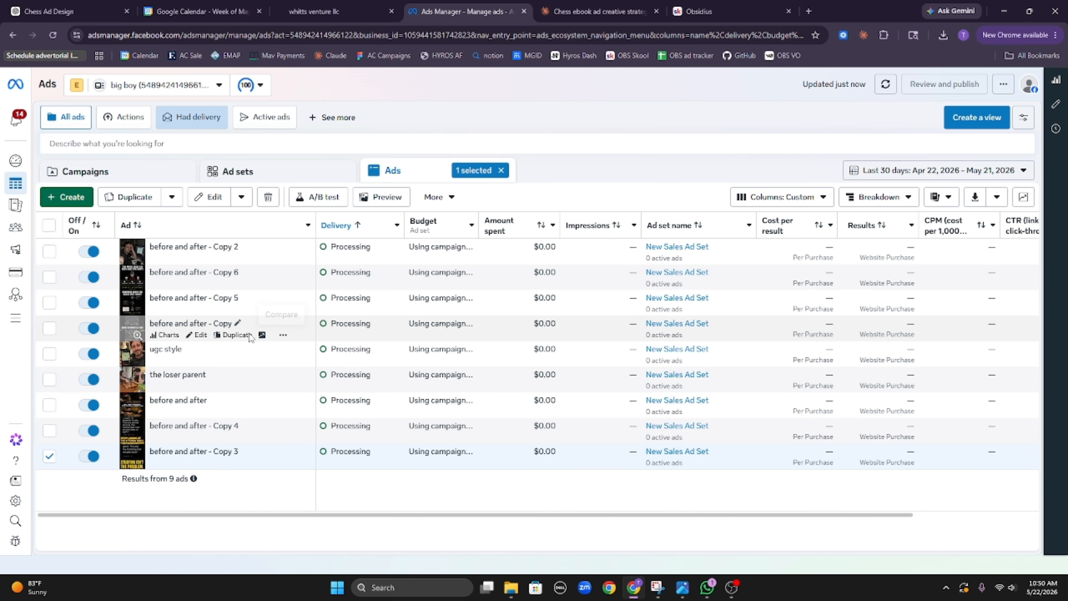
mouse_move(692, 226)
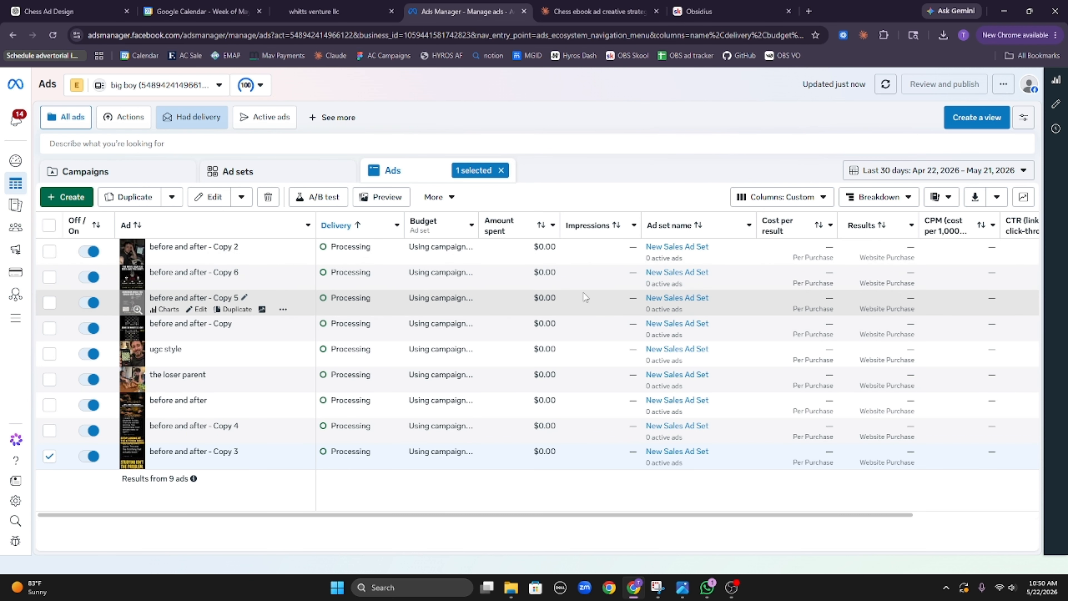
left_click(735, 5)
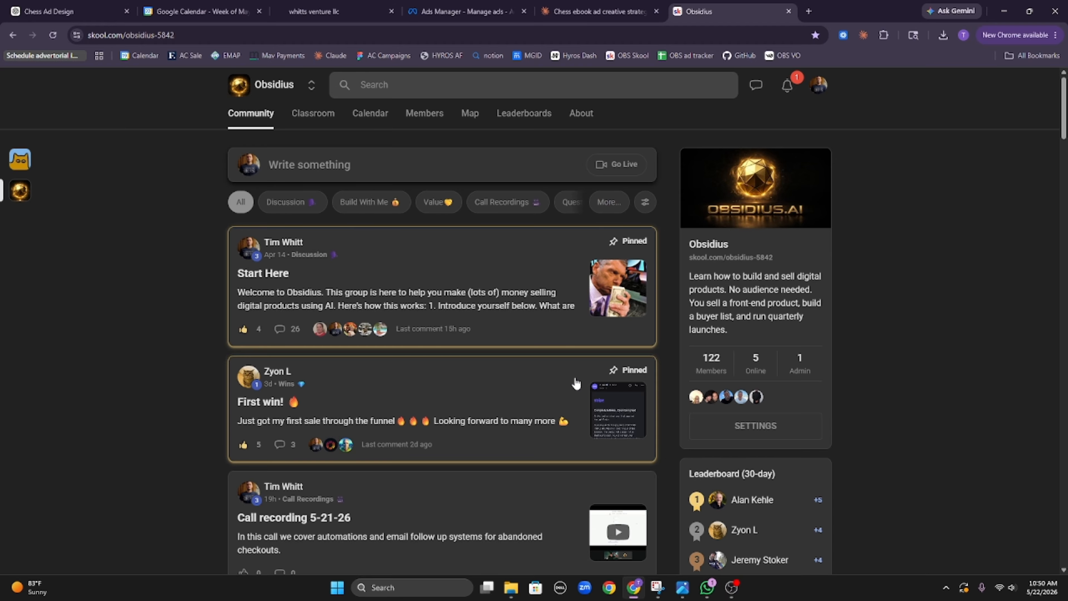
Step: Glance through the Obsidius feed, then return to the Ads Manager table of nine processing ads
scroll(576, 377, "down", 15)
scroll(565, 354, "up", 14)
scroll(564, 355, "up", 2)
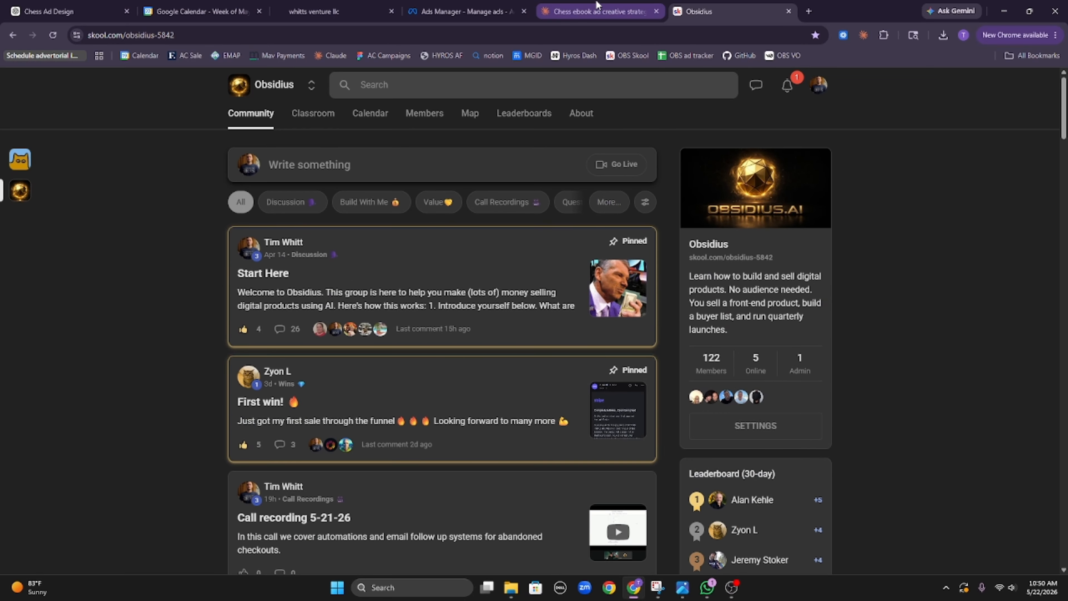
left_click(472, 5)
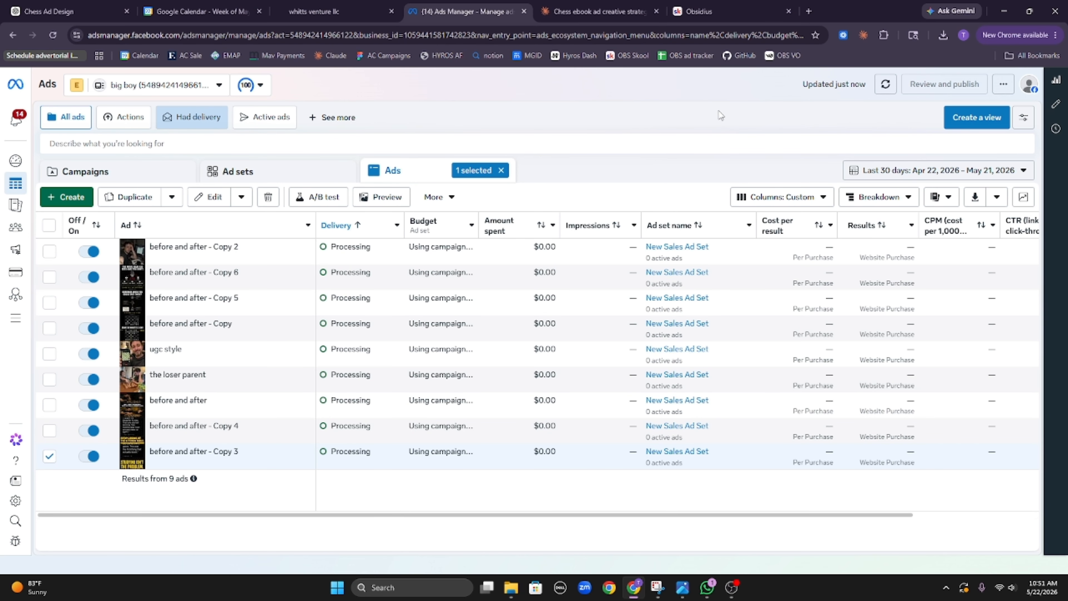